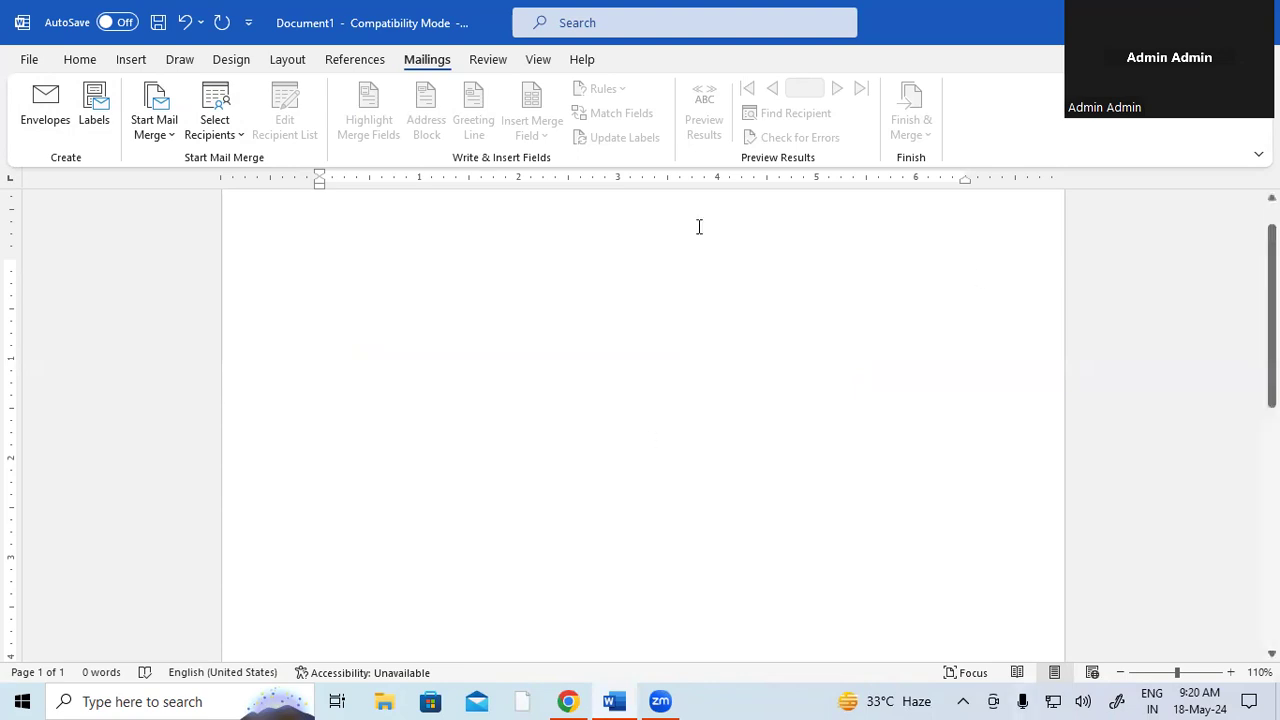
- Open the Envelopes and Labels dialog on the Envelopes tab with empty address boxes
{"action": "left_click", "coordinate": [46, 116]}
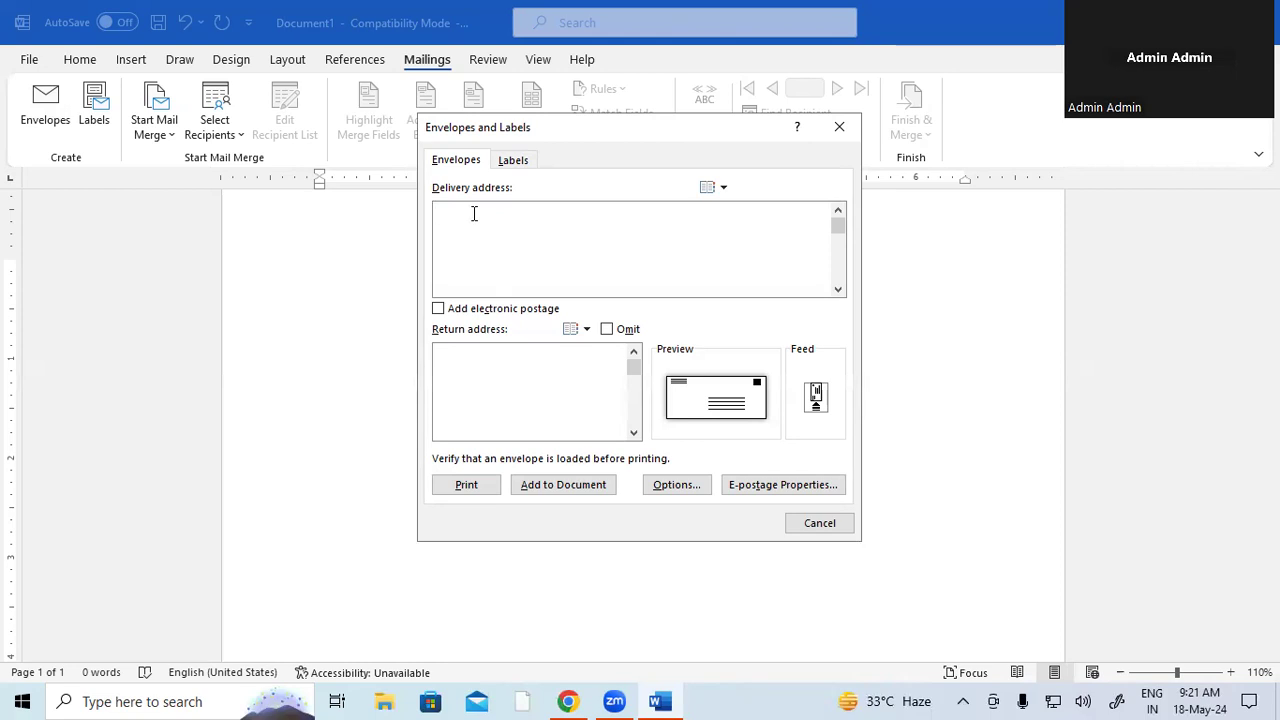
- Type the delivery address as 'To,' then Name, Add- and Mo.No. lines with the recipient's details
{"action": "type", "text": "TO"}
{"action": "key", "text": "BackSpace"}
{"action": "type", "text": "o,     Nma"}
{"action": "key", "text": "BackSpace"}
{"action": "key", "text": "BackSpace"}
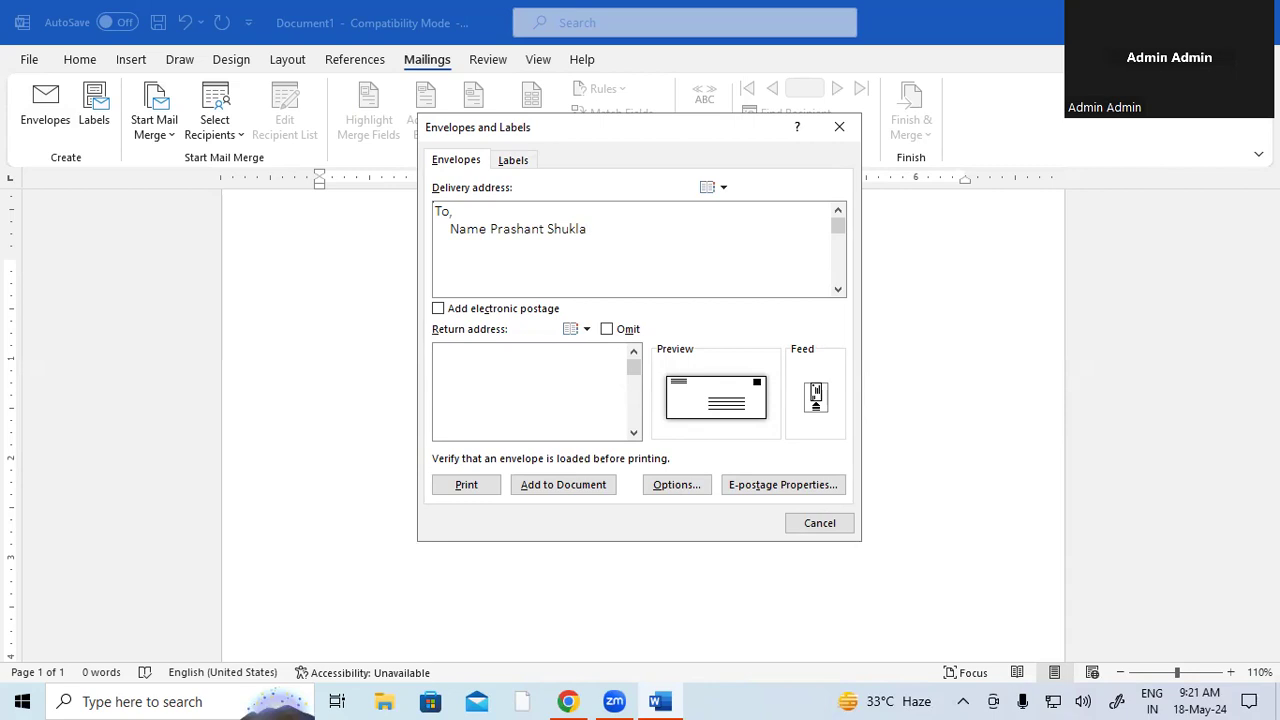
{"action": "type", "text": "    Ad"}
{"action": "type", "text": "d"}
{"action": "type", "text": "-Go"}
{"action": "type", "text": "rakhp"}
{"action": "type", "text": "ur "}
{"action": "type", "text": "    Mo."}
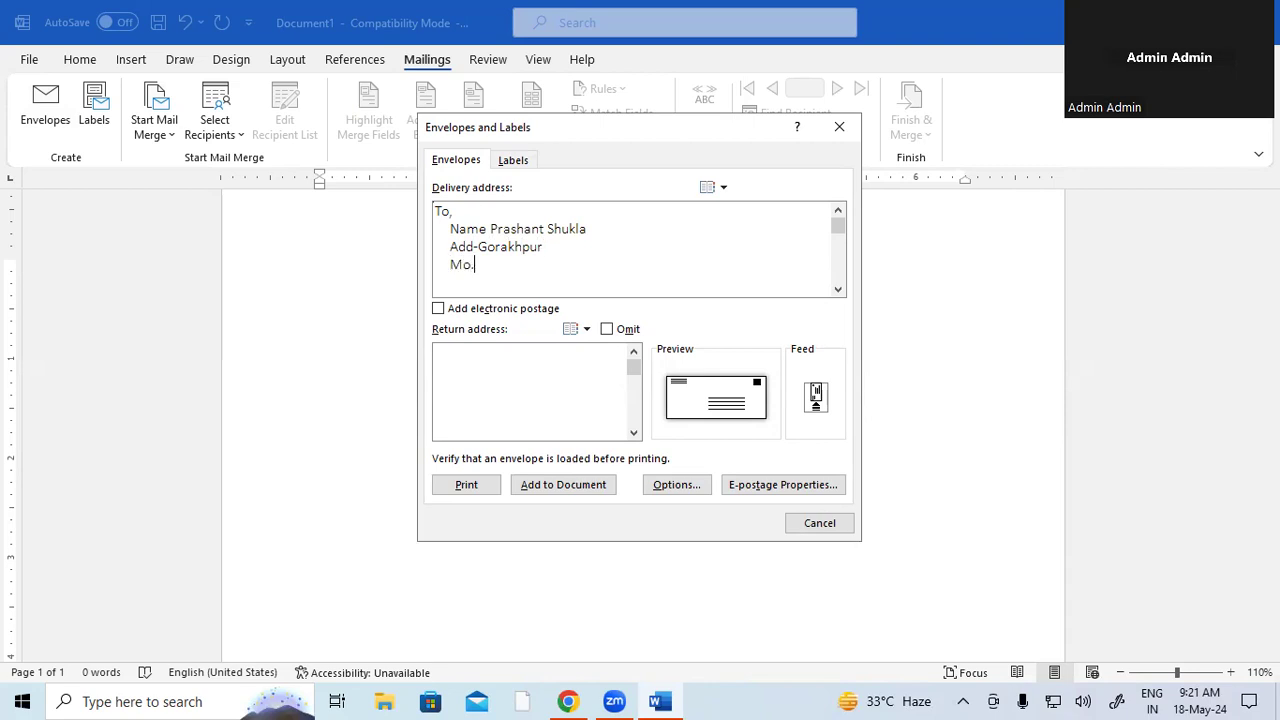
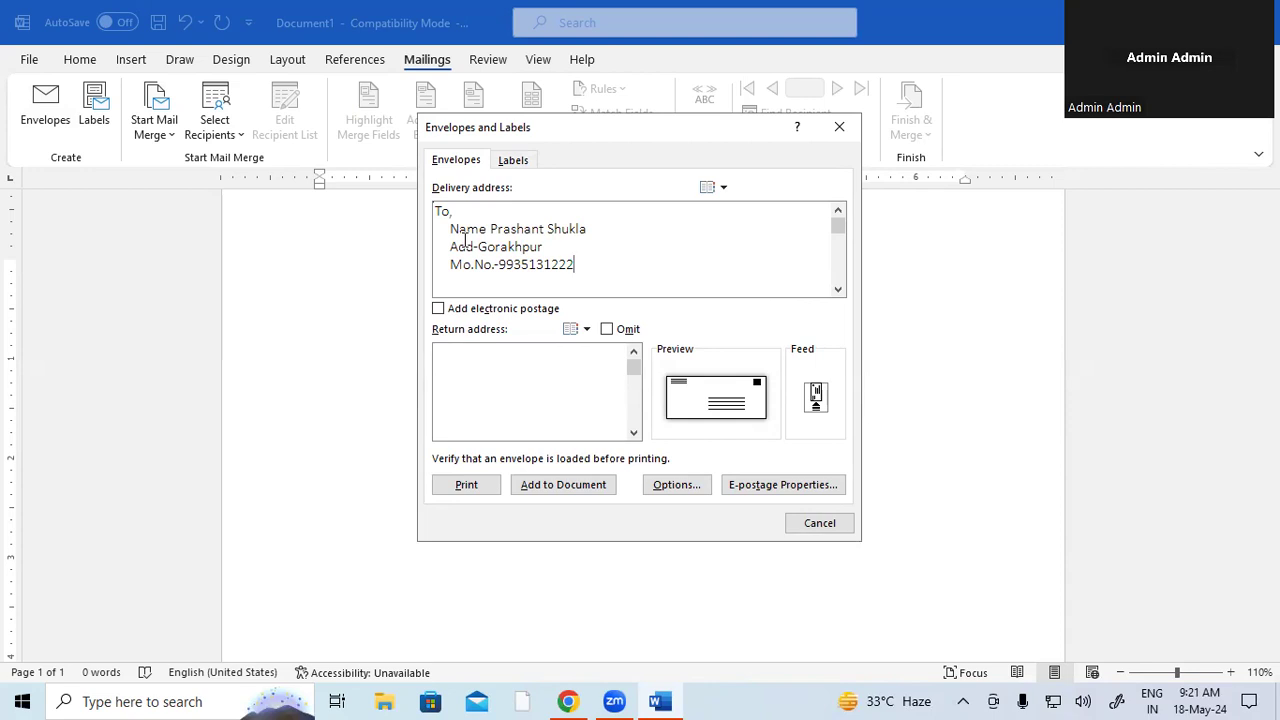
- Enter the sender's From, Name, Add- and Mo.No. return address, add the envelope, and save it as default
{"action": "left_click", "coordinate": [448, 364]}
{"action": "type", "text": "From, "}
{"action": "type", "text": "      Name"}
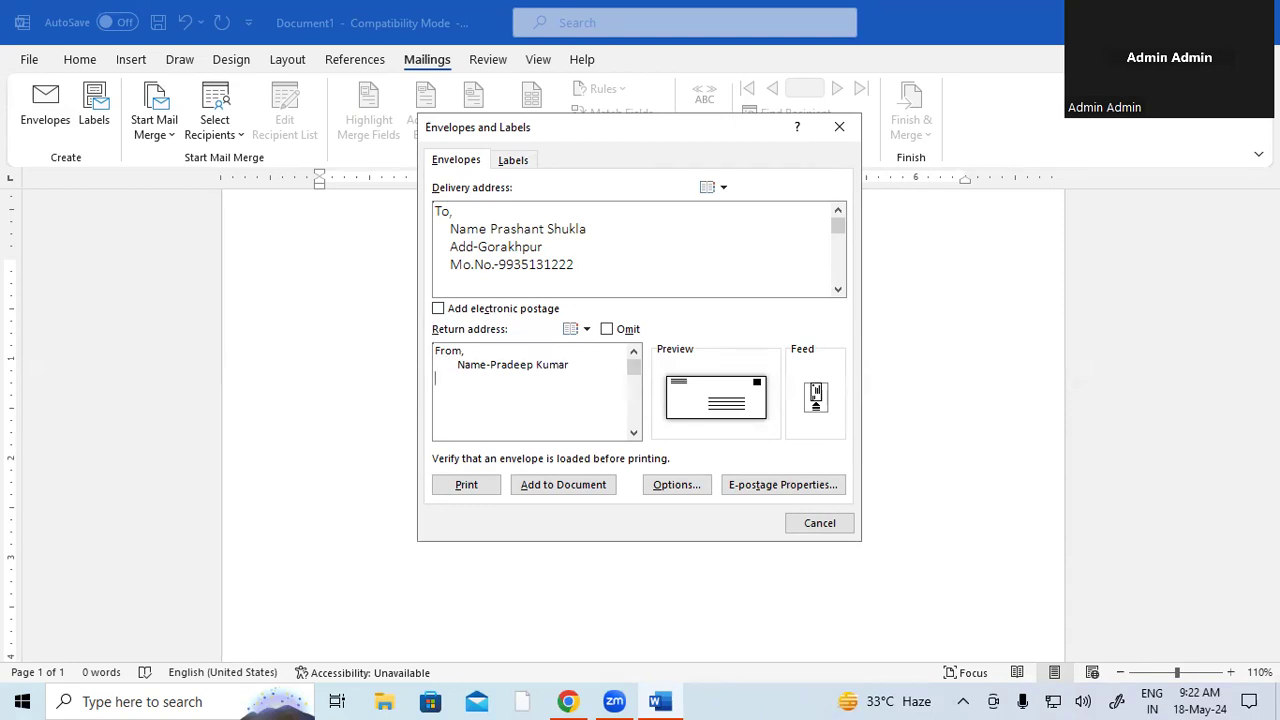
{"action": "type", "text": "      Add"}
{"action": "type", "text": "-Padrauna"}
{"action": "key", "text": "Return"}
{"action": "key", "text": "BackSpace"}
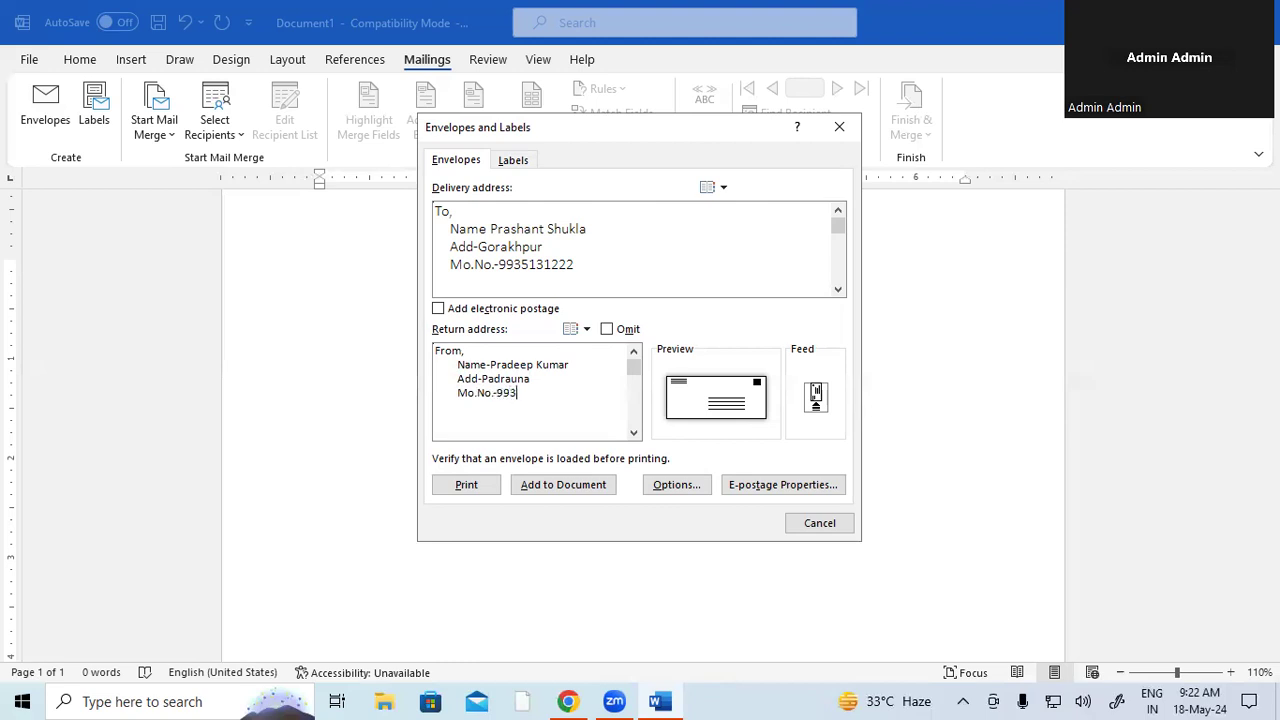
{"action": "left_click", "coordinate": [555, 485]}
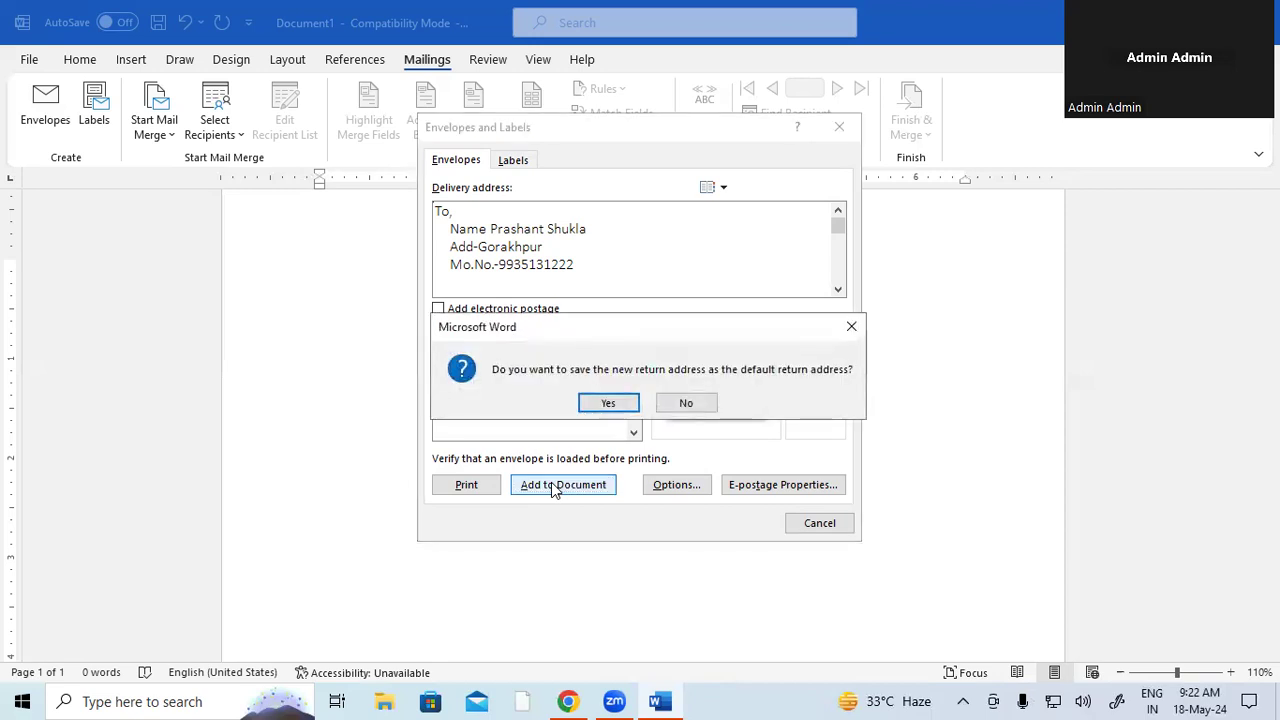
{"action": "left_click", "coordinate": [606, 405]}
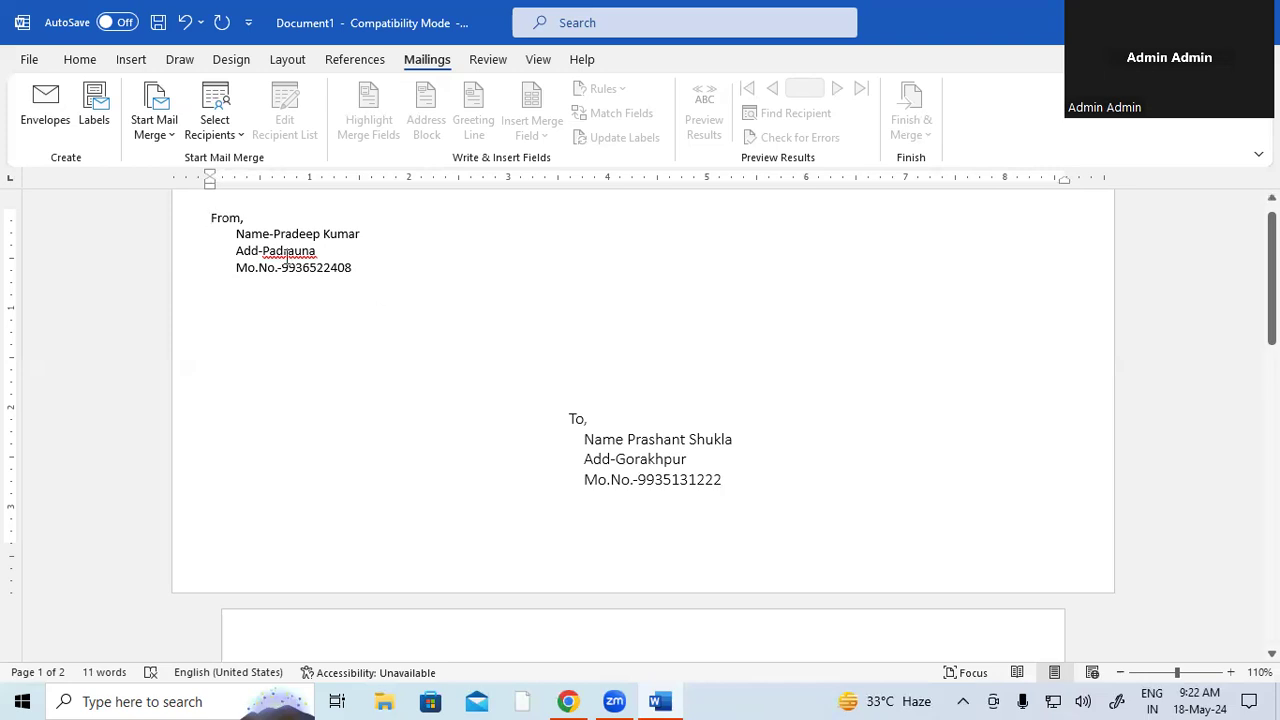
- Insert a space after 'Add-' and ignore the spelling flag on the sender's town
{"action": "left_click", "coordinate": [265, 251]}
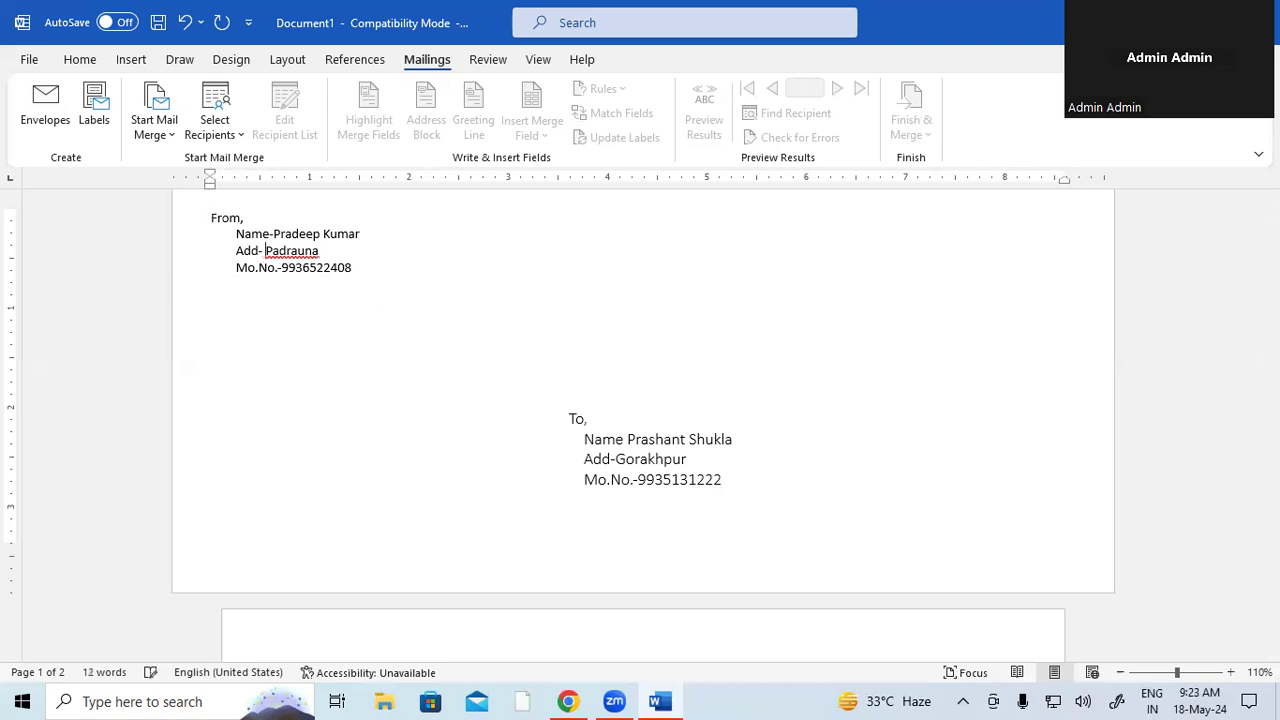
{"action": "right_click", "coordinate": [285, 252]}
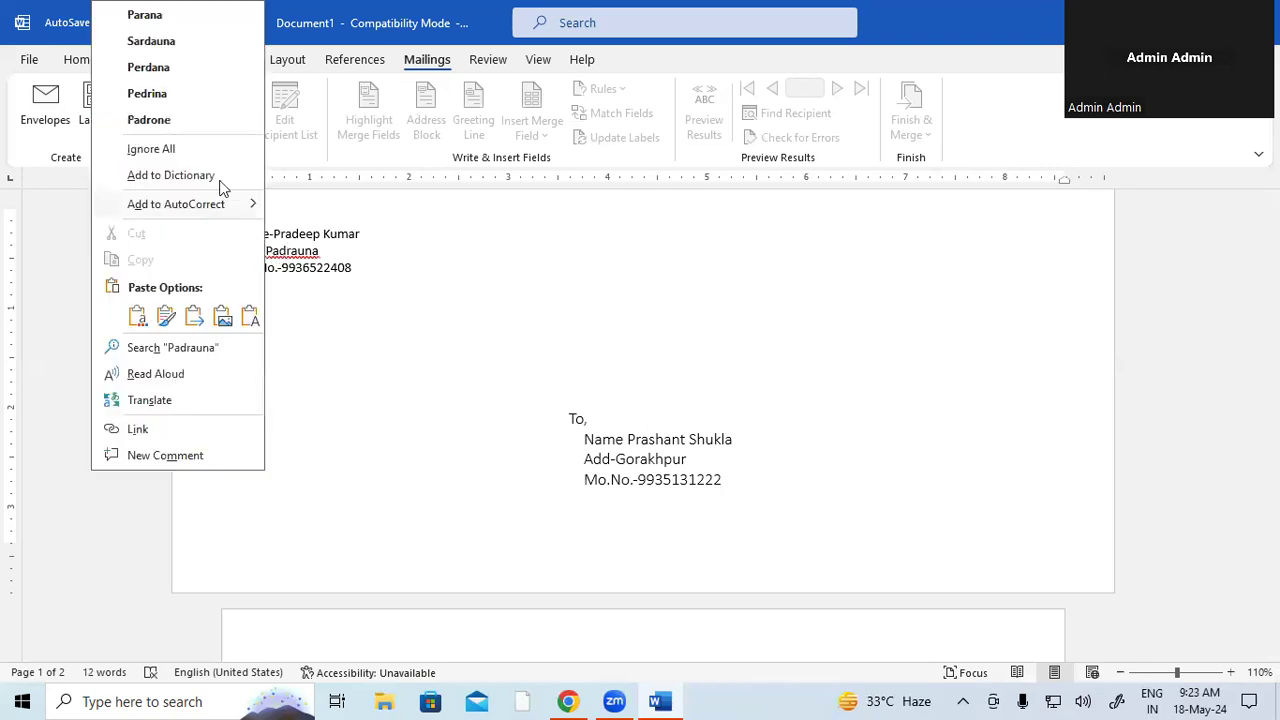
{"action": "left_click", "coordinate": [197, 156]}
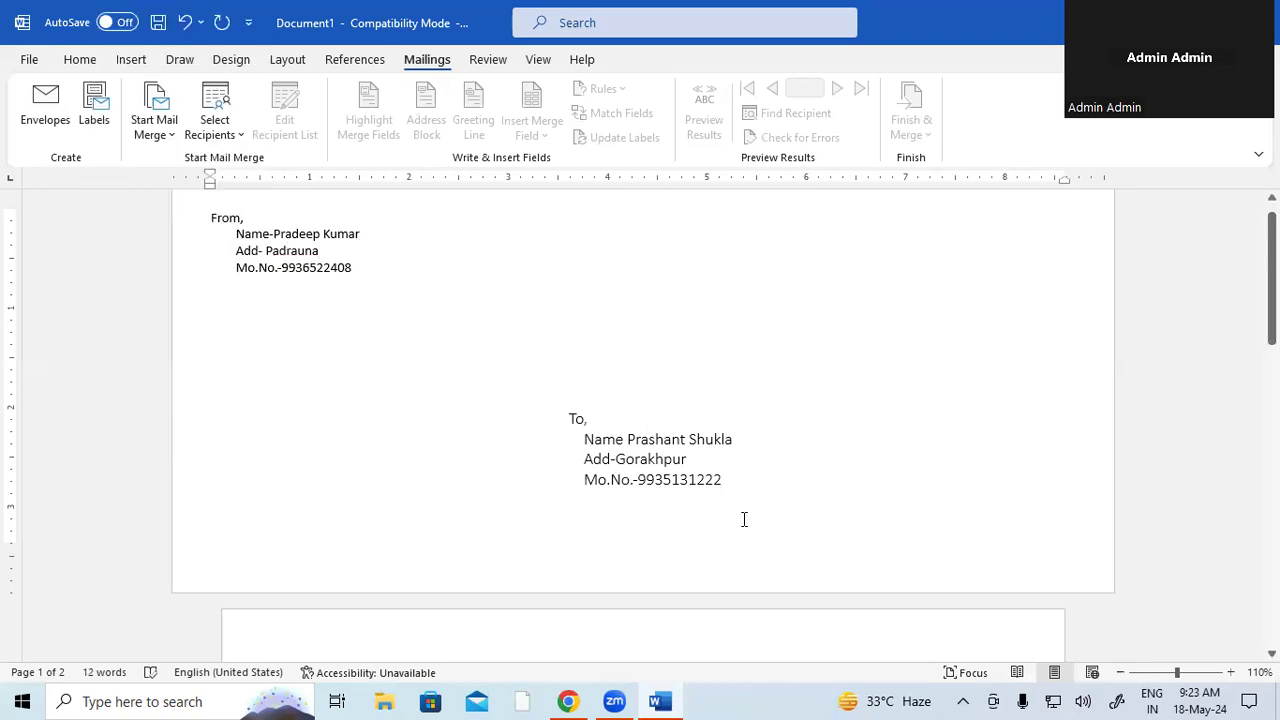
- Check the From and To blocks, then open the envelope's print preview with Microsoft Print to PDF
{"action": "left_click", "coordinate": [212, 218]}
{"action": "left_click", "coordinate": [347, 283], "text": "shift"}
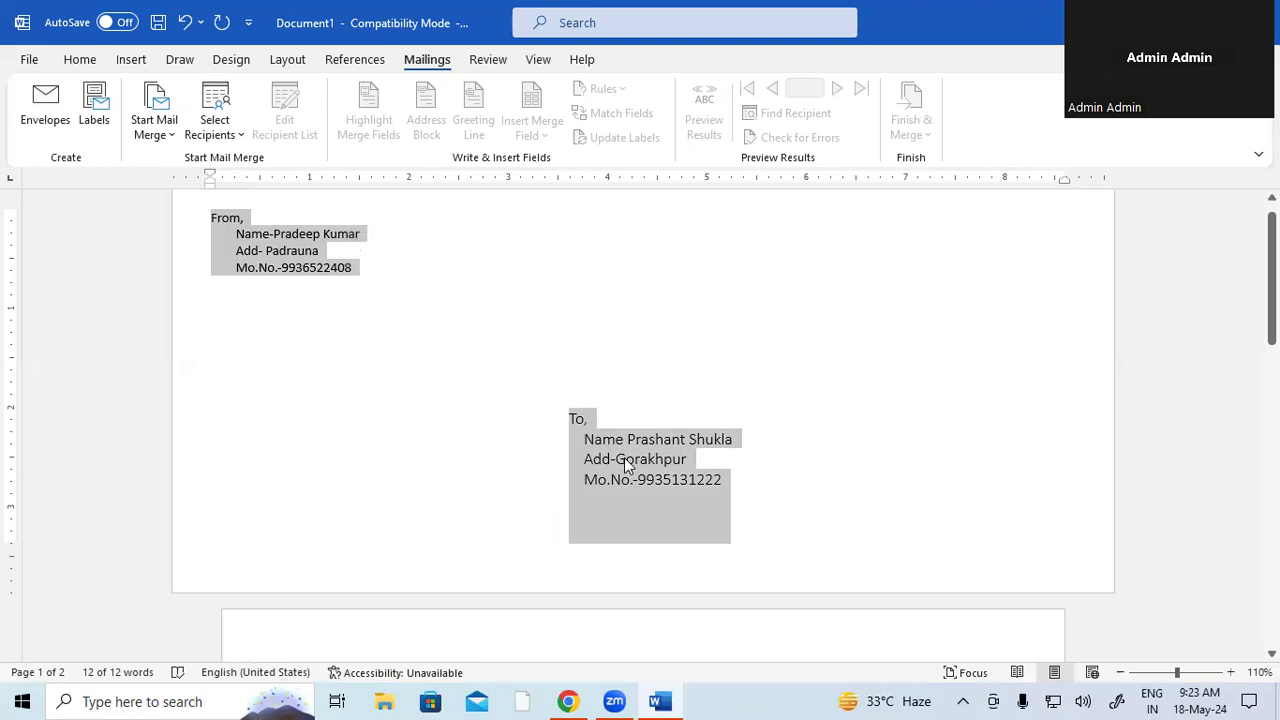
{"action": "left_click", "coordinate": [907, 497]}
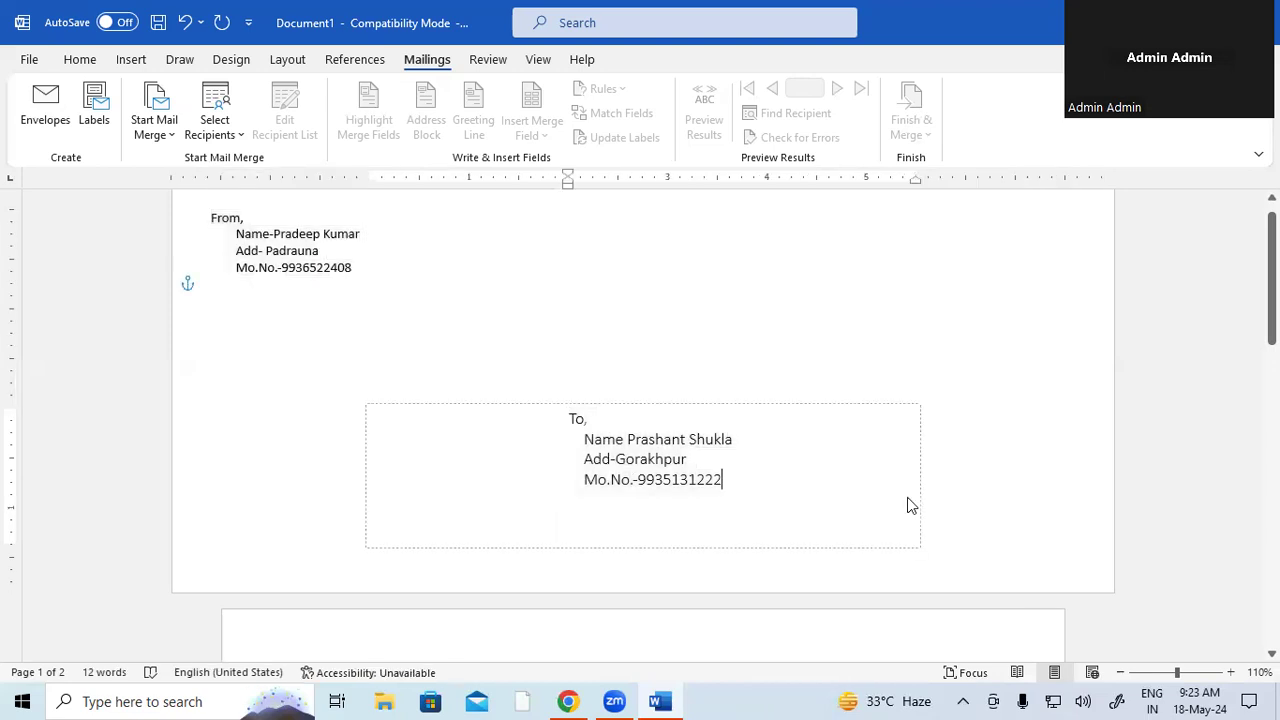
{"action": "left_click", "coordinate": [963, 374]}
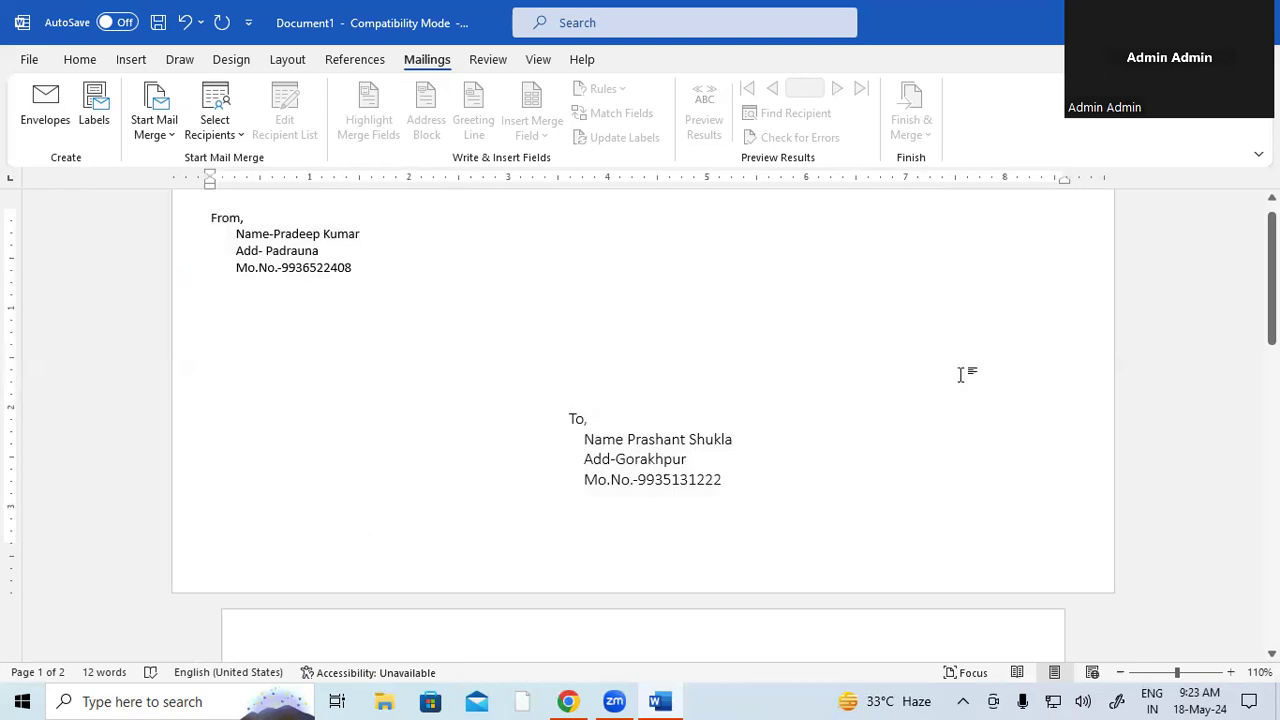
{"action": "key", "text": "ctrl+p"}
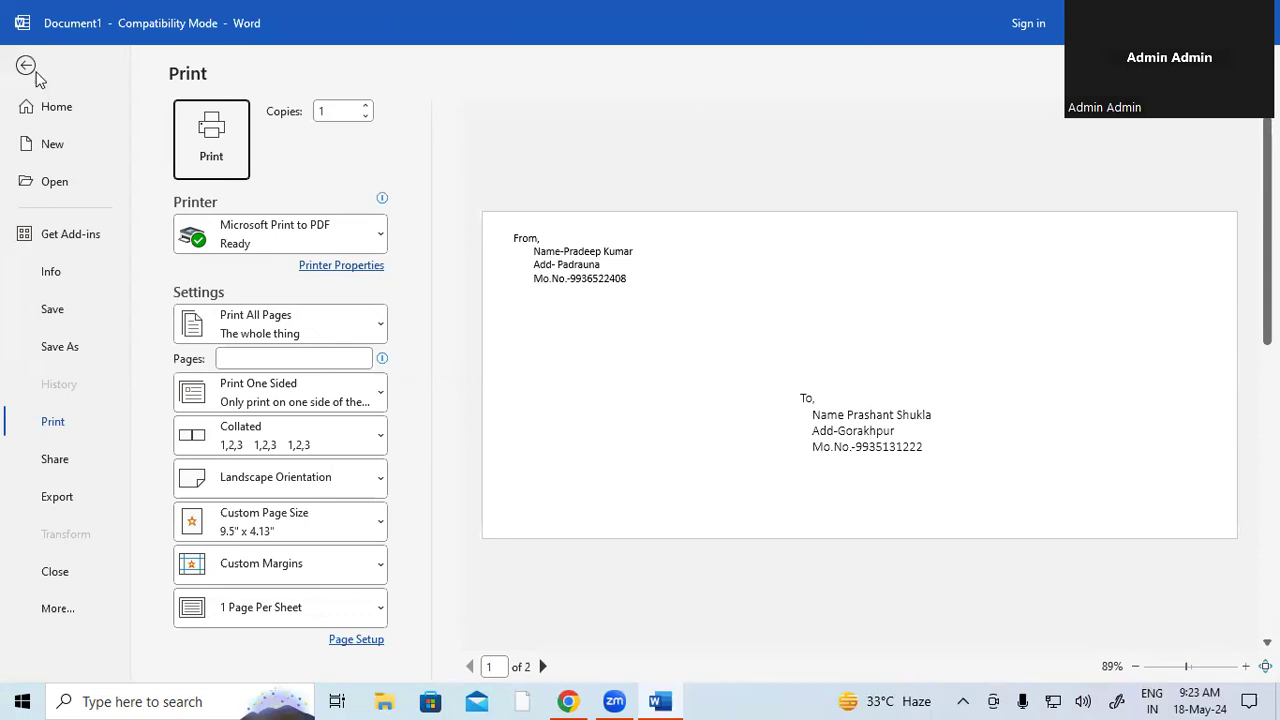
- Leave the print preview and return to the envelope document
{"action": "left_click", "coordinate": [31, 71]}
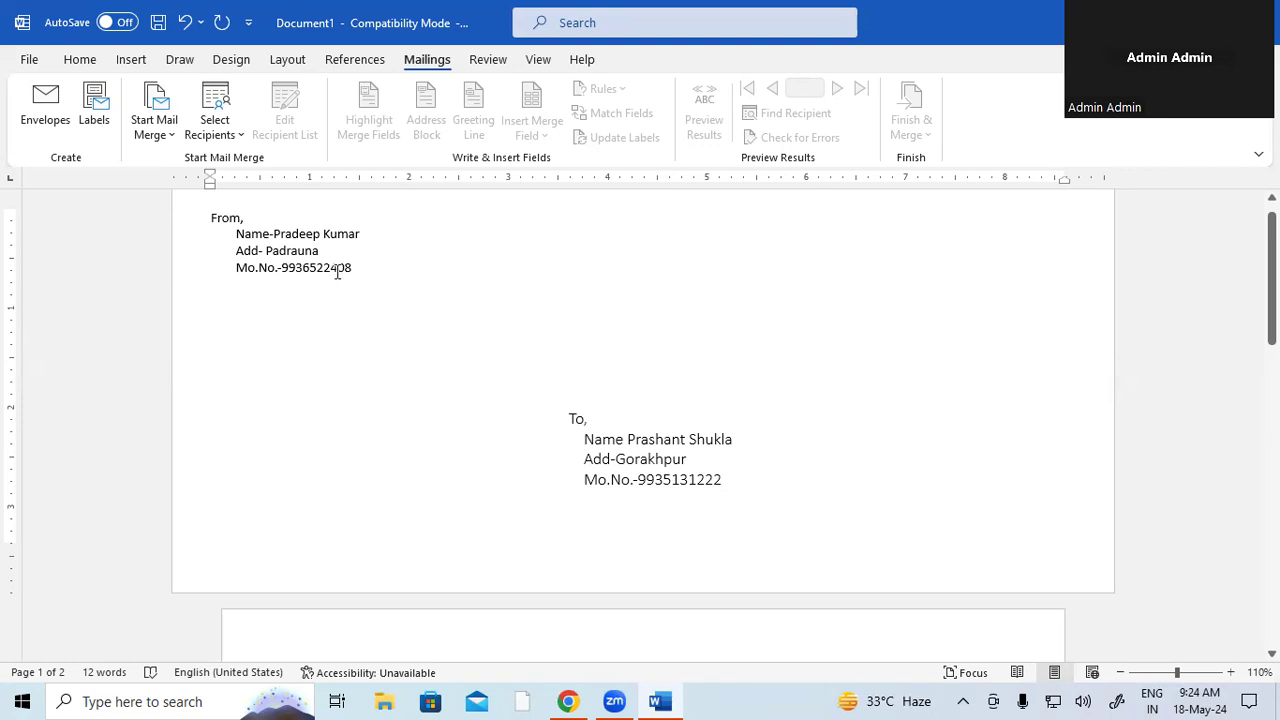
{"action": "left_click_drag", "start_coordinate": [588, 439], "coordinate": [632, 472]}
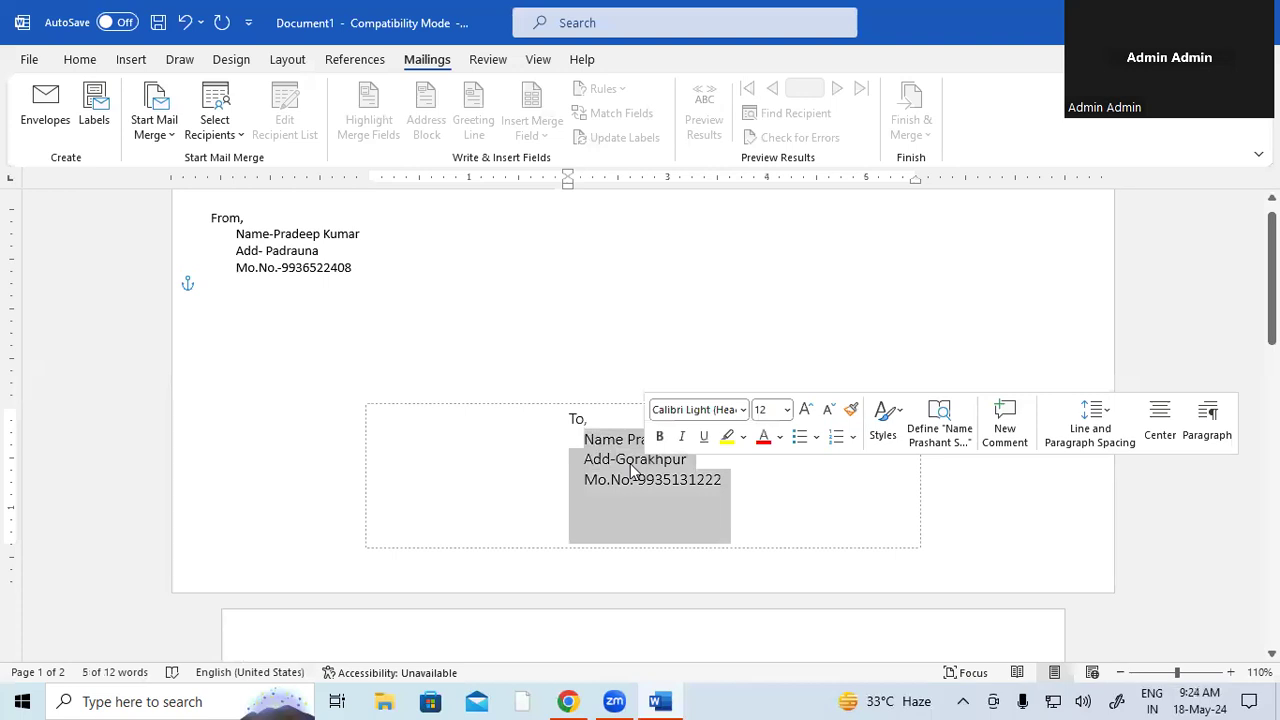
{"action": "left_click_drag", "start_coordinate": [238, 236], "coordinate": [272, 270]}
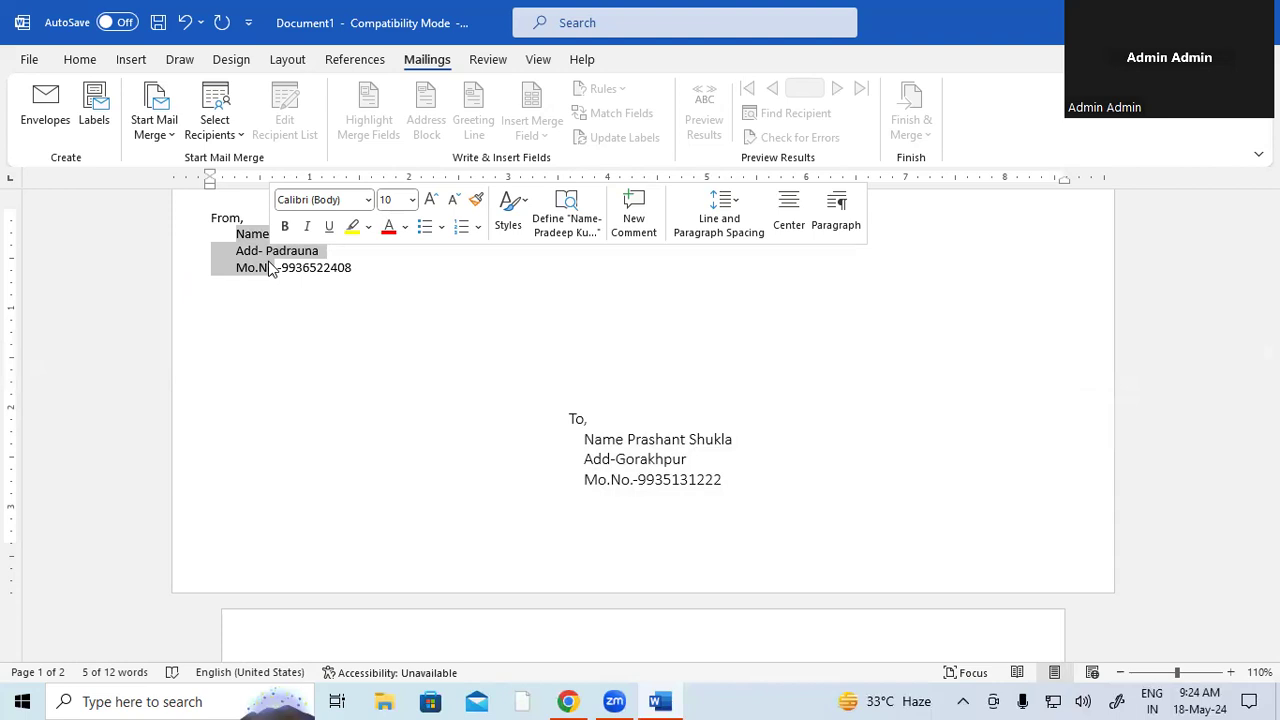
{"action": "left_click", "coordinate": [323, 250]}
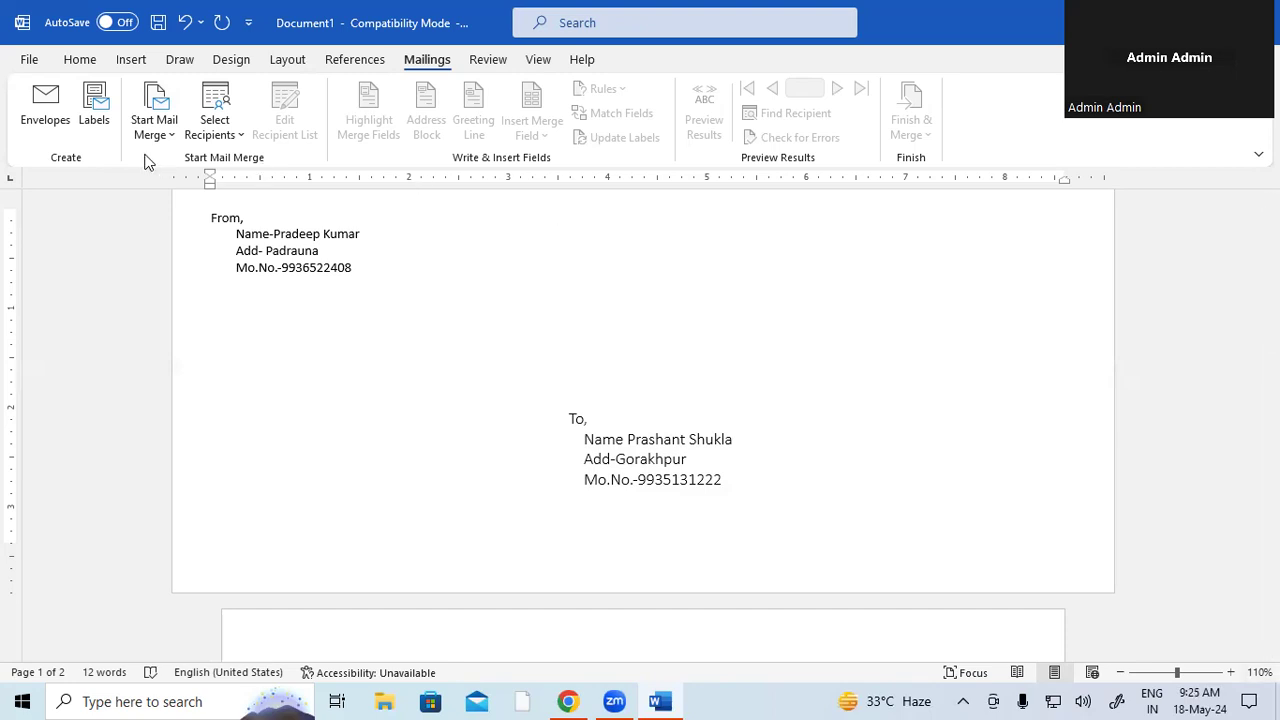
- Replace the label address with the sender's name and a phone number on two lines, then open Label Options
{"action": "left_click", "coordinate": [94, 108]}
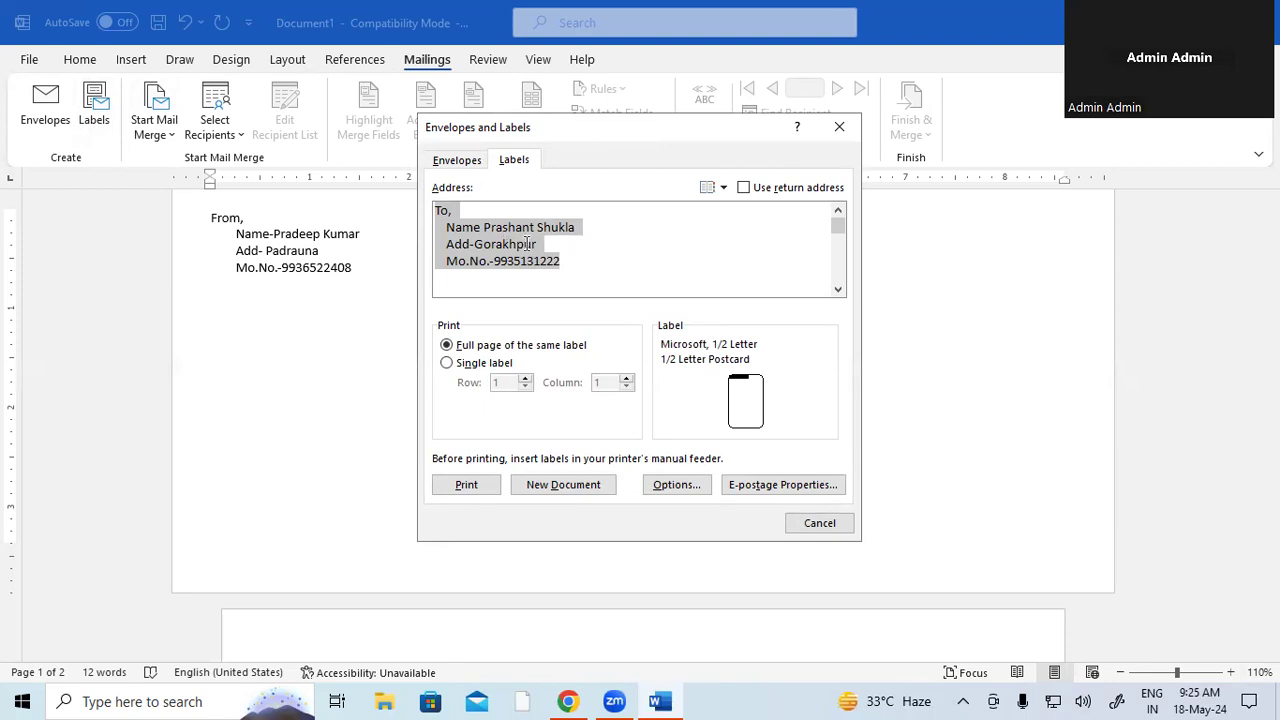
{"action": "key", "text": "BackSpace"}
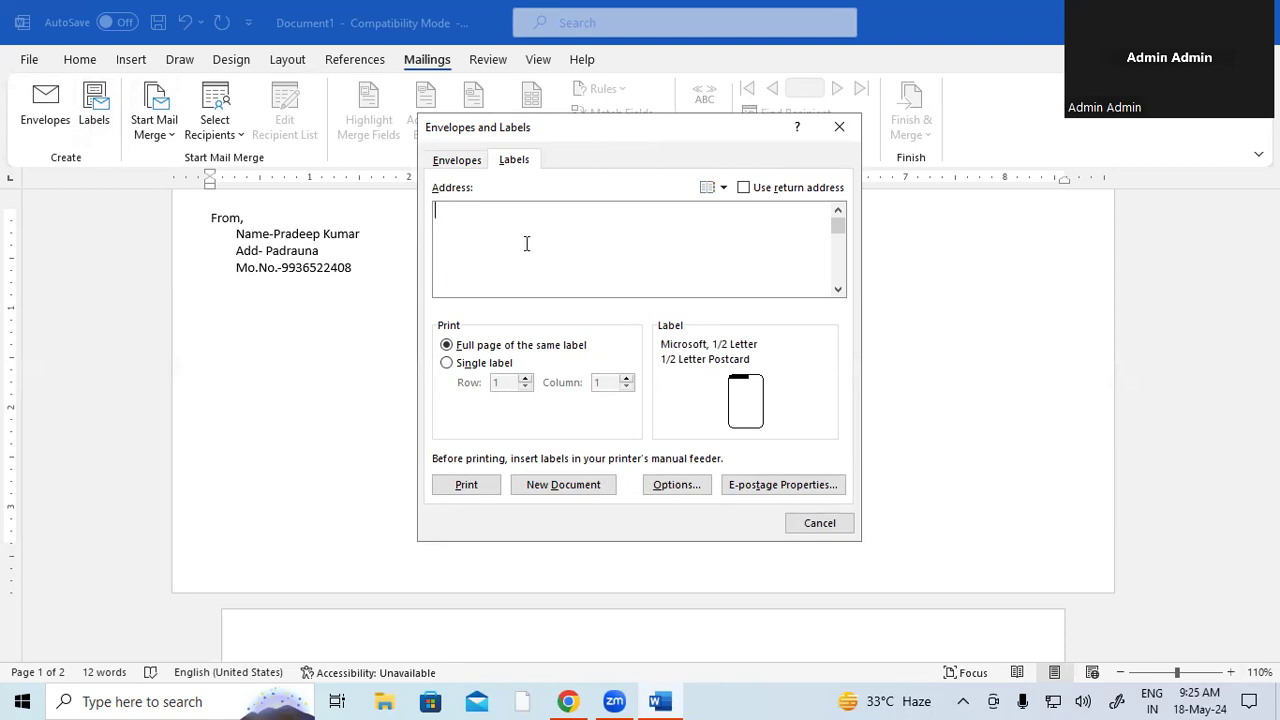
{"action": "key", "text": "Return"}
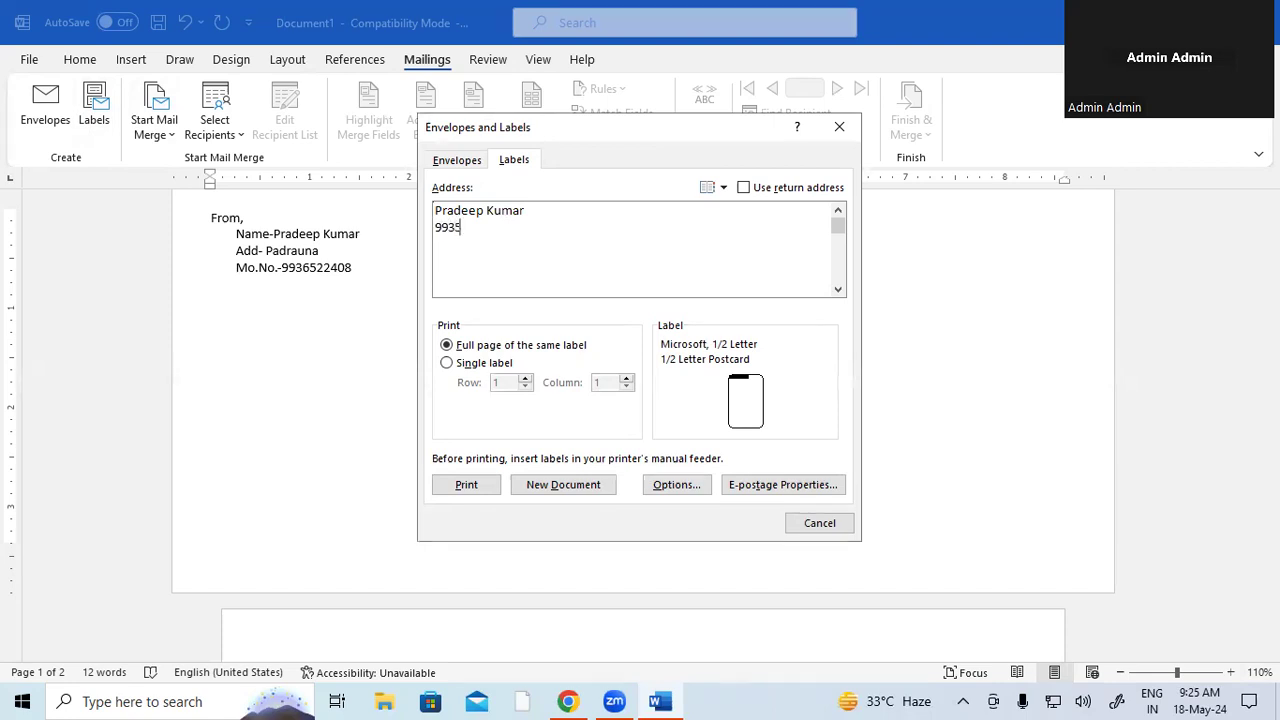
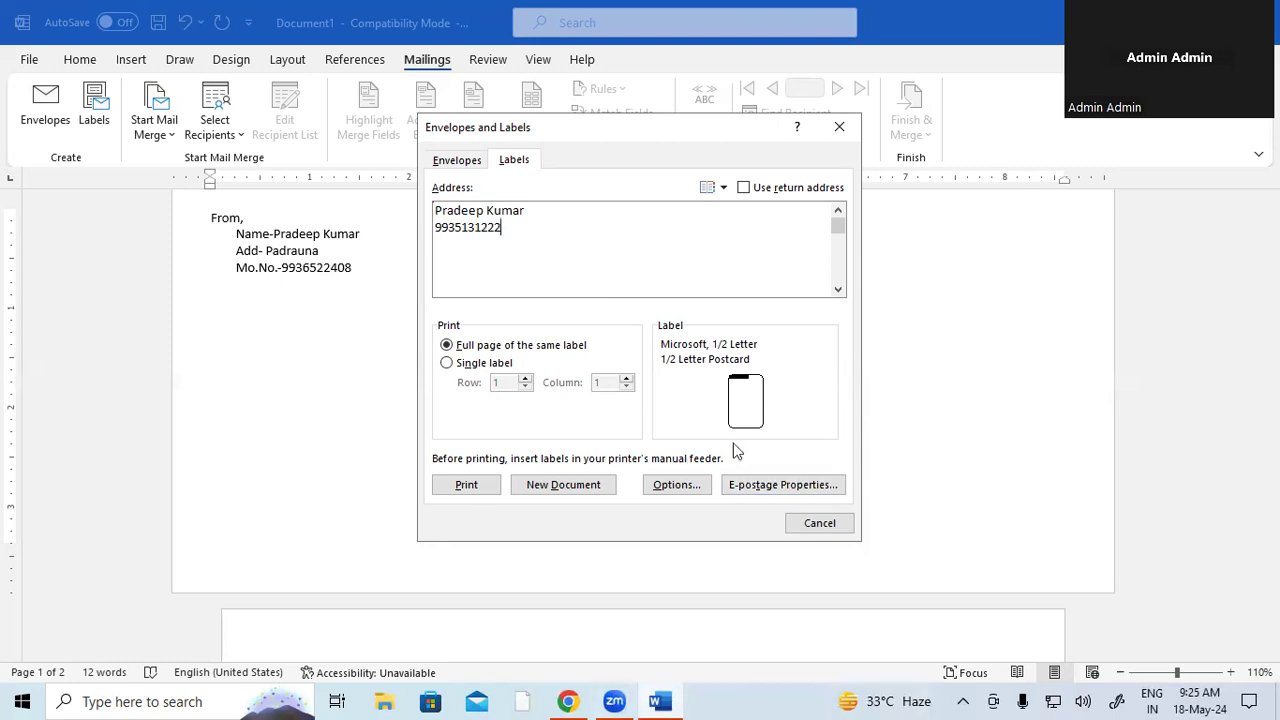
{"action": "left_click", "coordinate": [685, 484]}
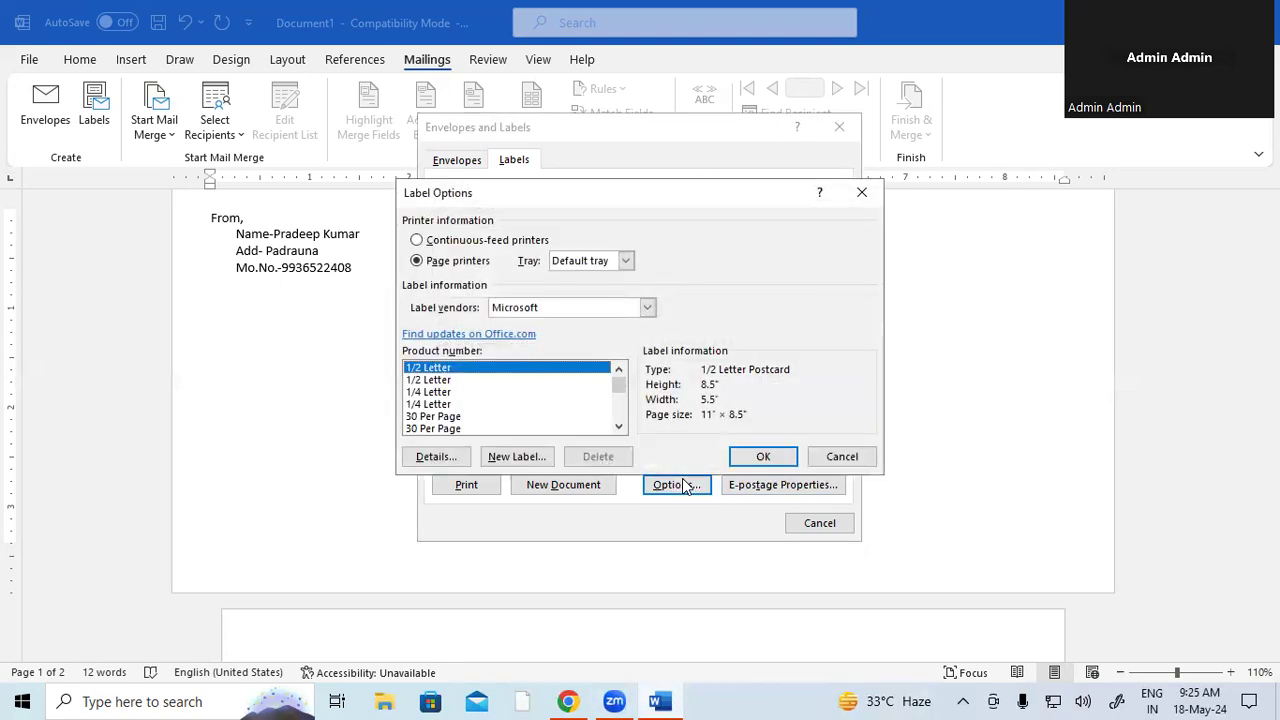
- Choose the 30 Per Page label product and generate a new labels document
{"action": "left_click", "coordinate": [438, 417]}
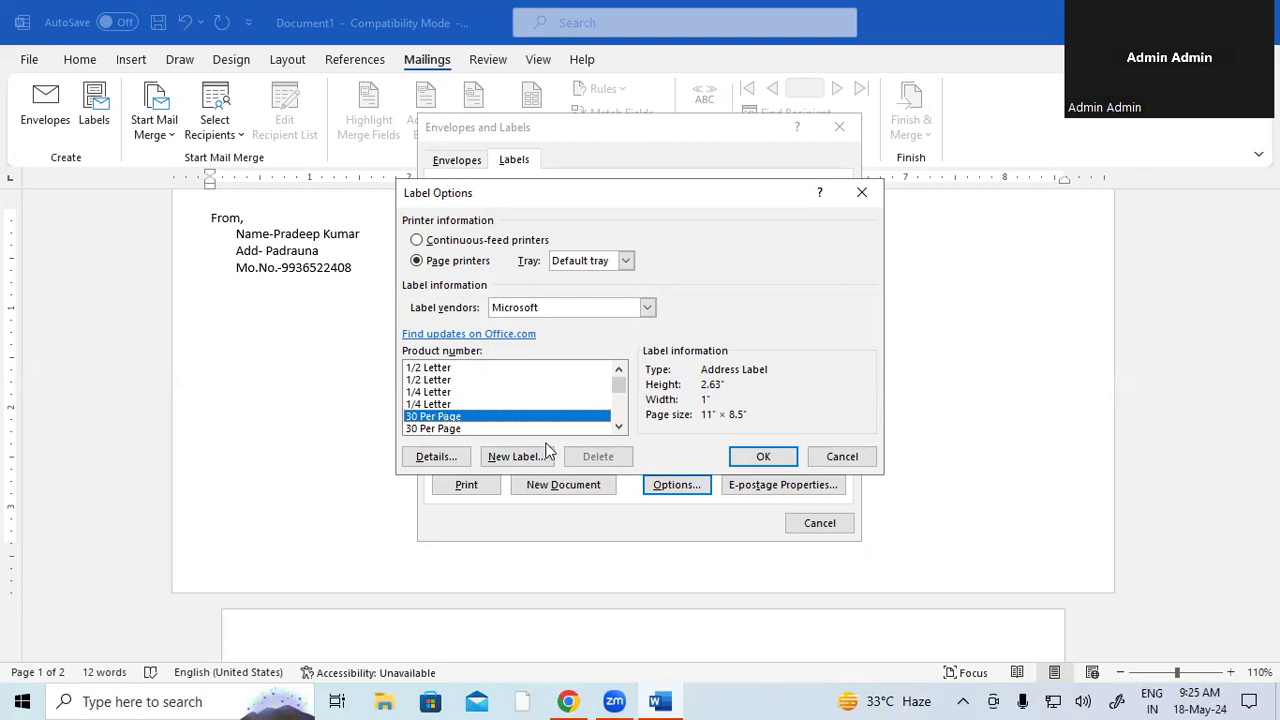
{"action": "left_click", "coordinate": [738, 456]}
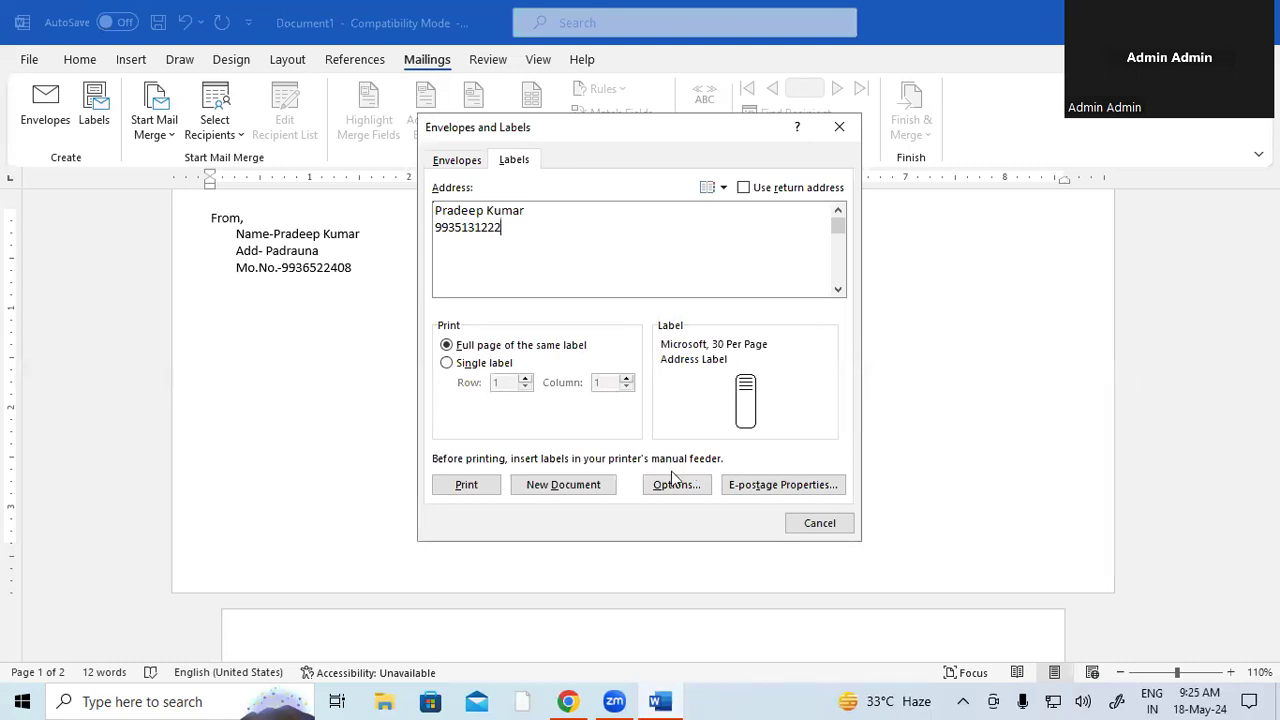
{"action": "left_click", "coordinate": [563, 485]}
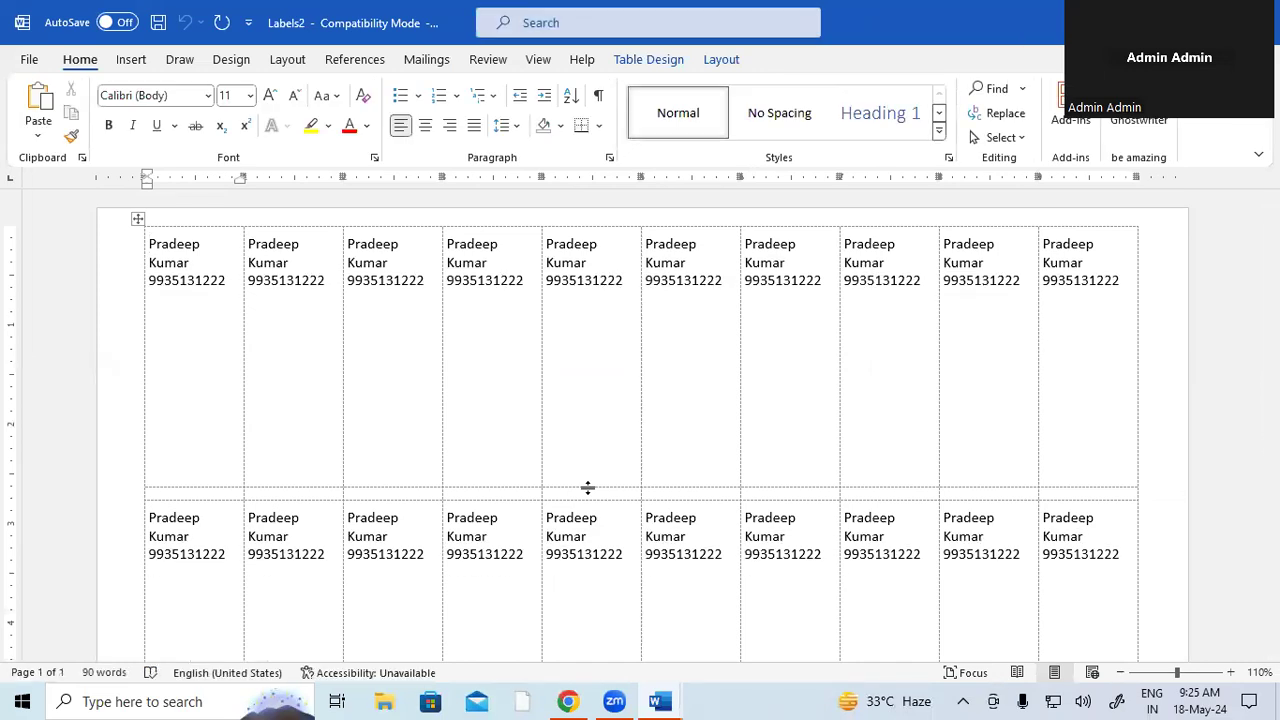
- Look over the label sheet and open its print preview with Microsoft Print to PDF
{"action": "scroll", "coordinate": [714, 450], "scroll_direction": "down", "scroll_amount": 5}
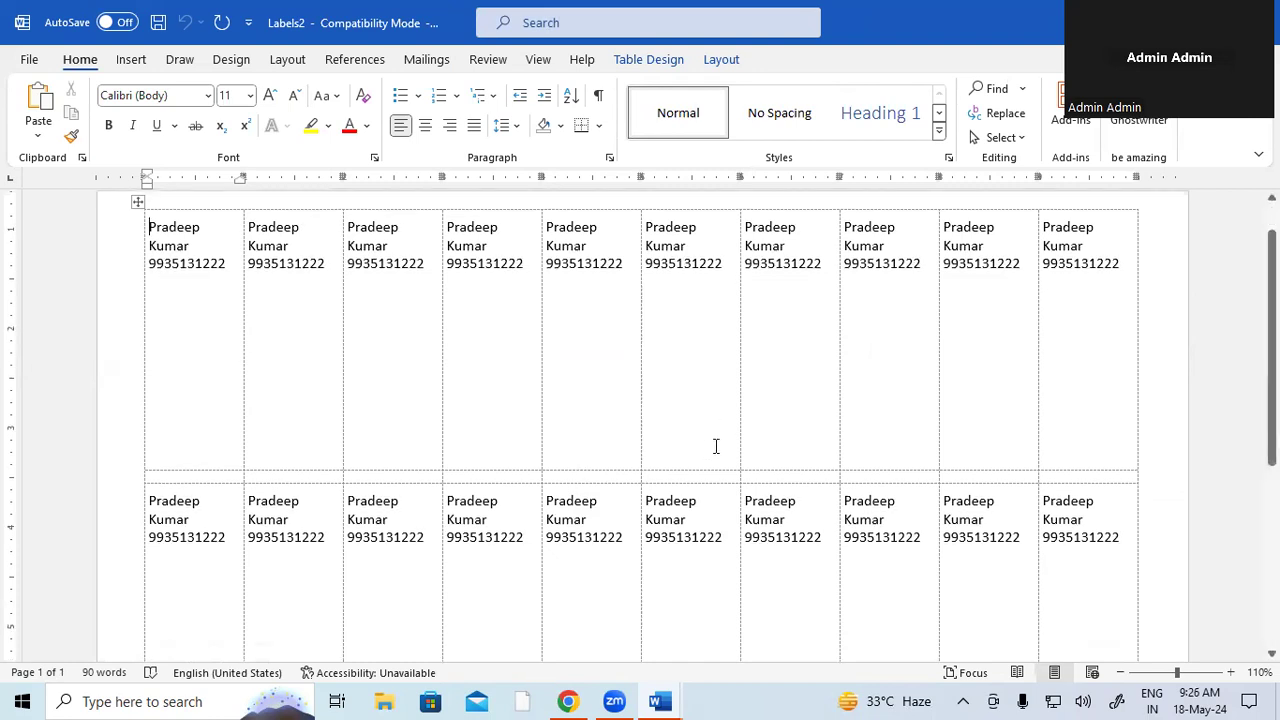
{"action": "scroll", "coordinate": [715, 464], "scroll_direction": "down", "scroll_amount": 2}
{"action": "scroll", "coordinate": [714, 465], "scroll_direction": "up", "scroll_amount": 5}
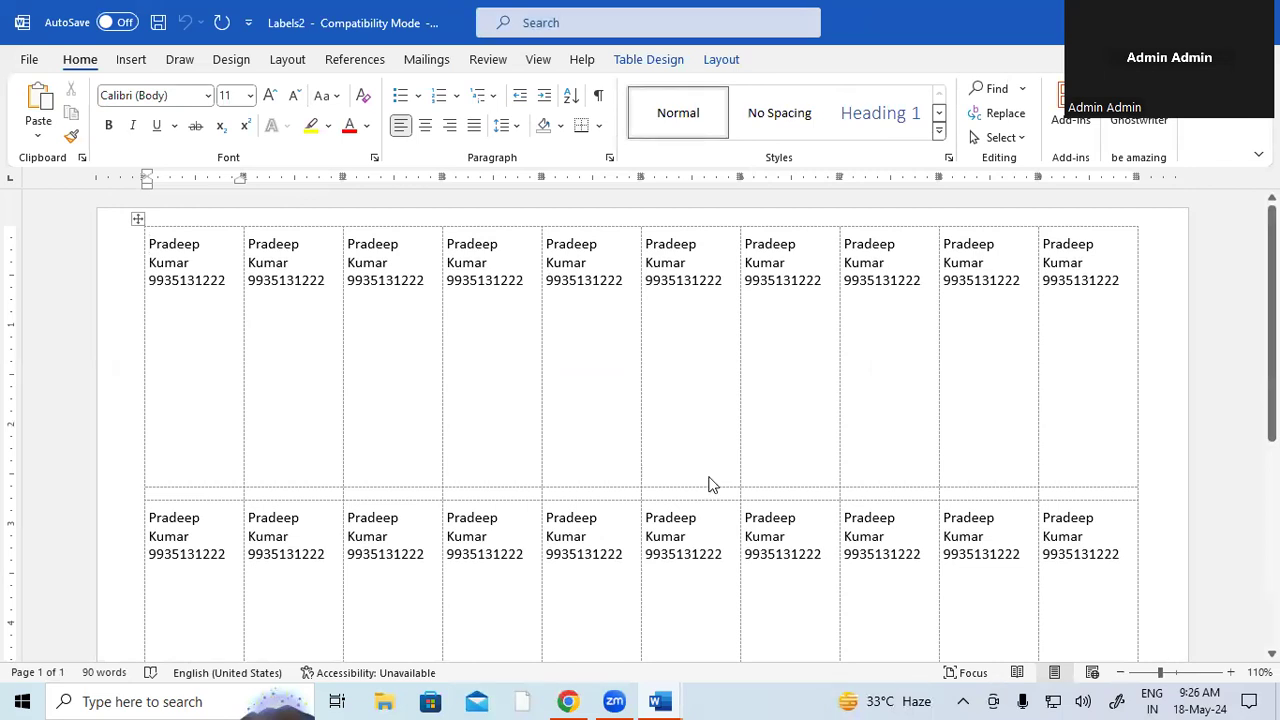
{"action": "key", "text": "ctrl+p"}
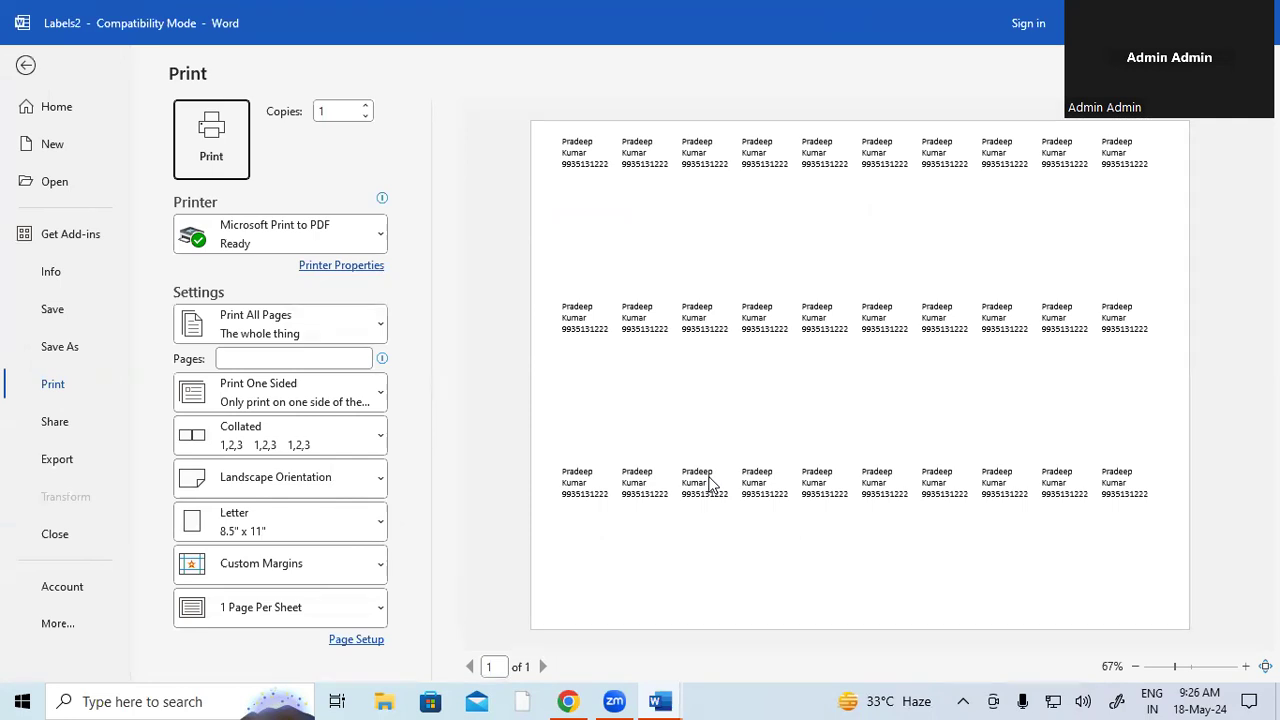
- Exit the label print preview and return to editing the Labels2 document
{"action": "key", "text": "Escape"}
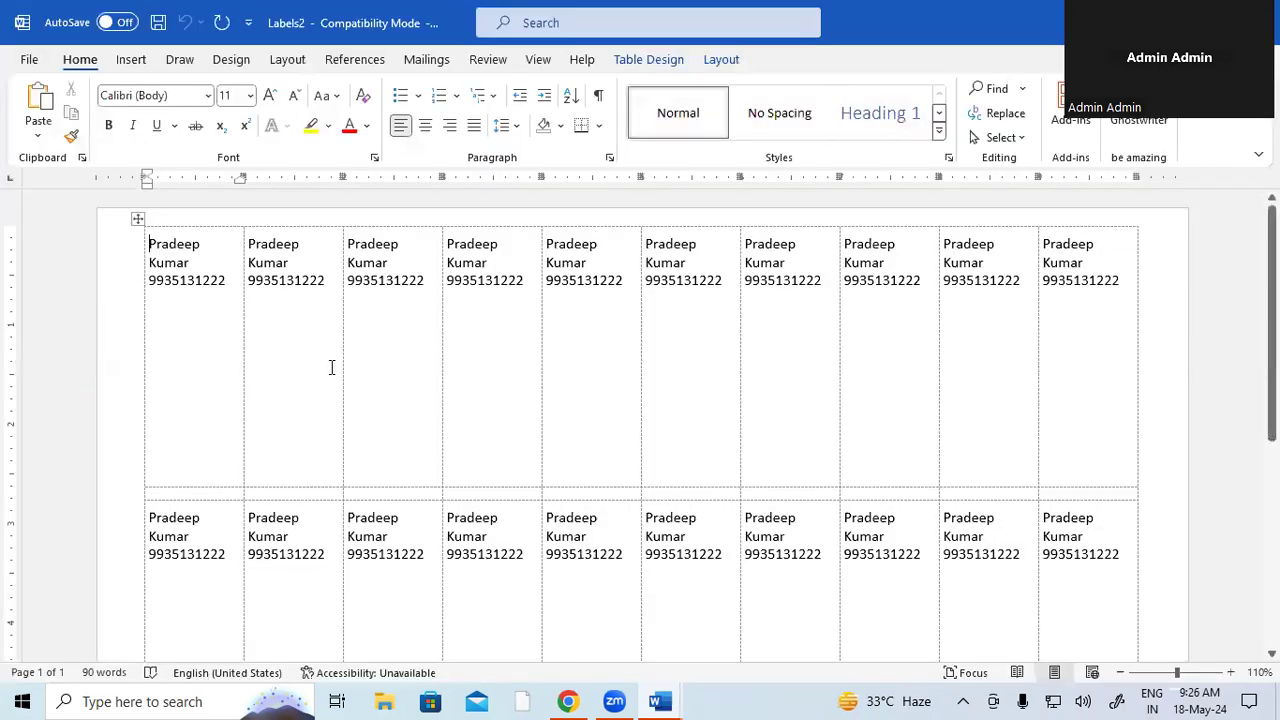
- Make all the Labels2 label text red and bold, and show the Mailings tab
{"action": "key", "text": "ctrl+a"}
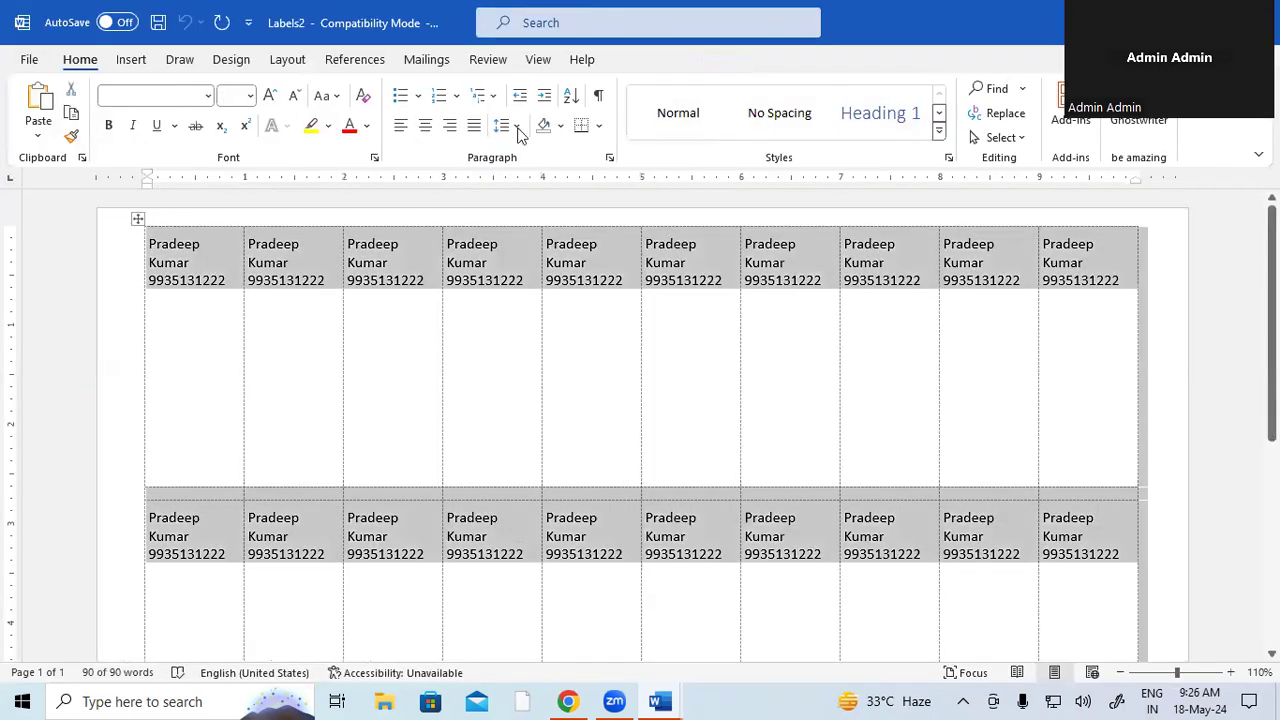
{"action": "left_click", "coordinate": [349, 126]}
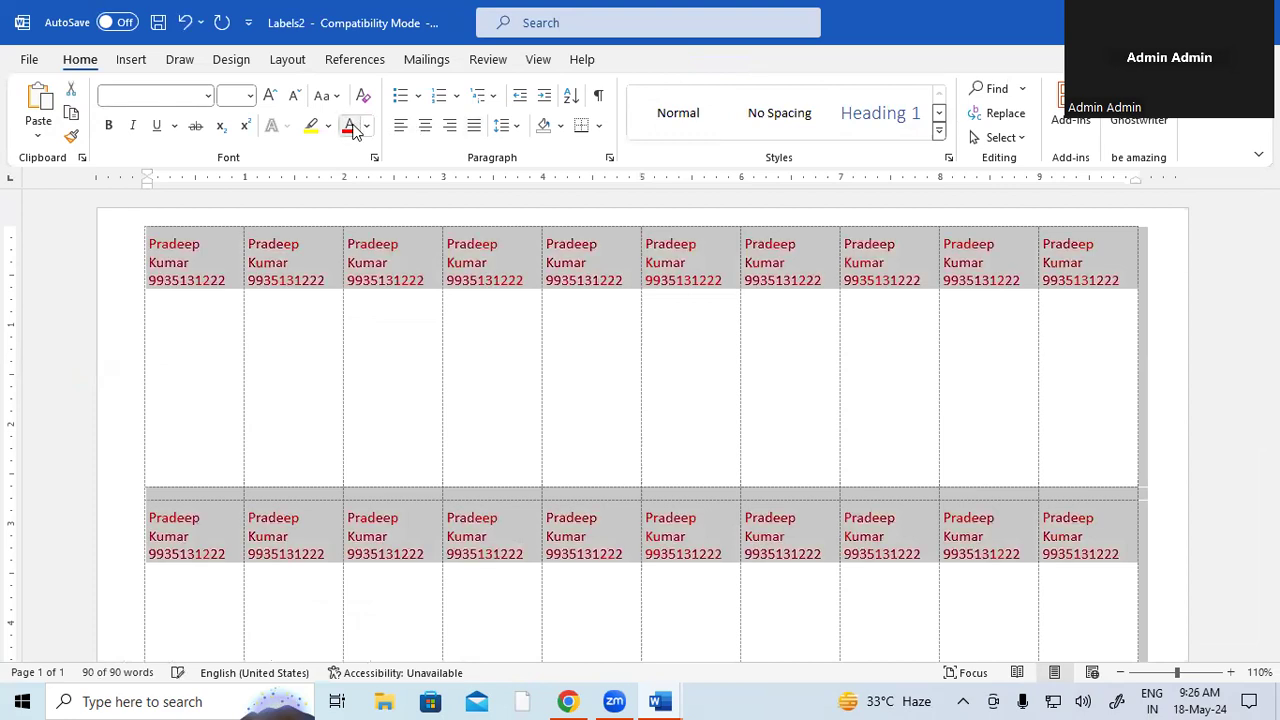
{"action": "left_click", "coordinate": [109, 126]}
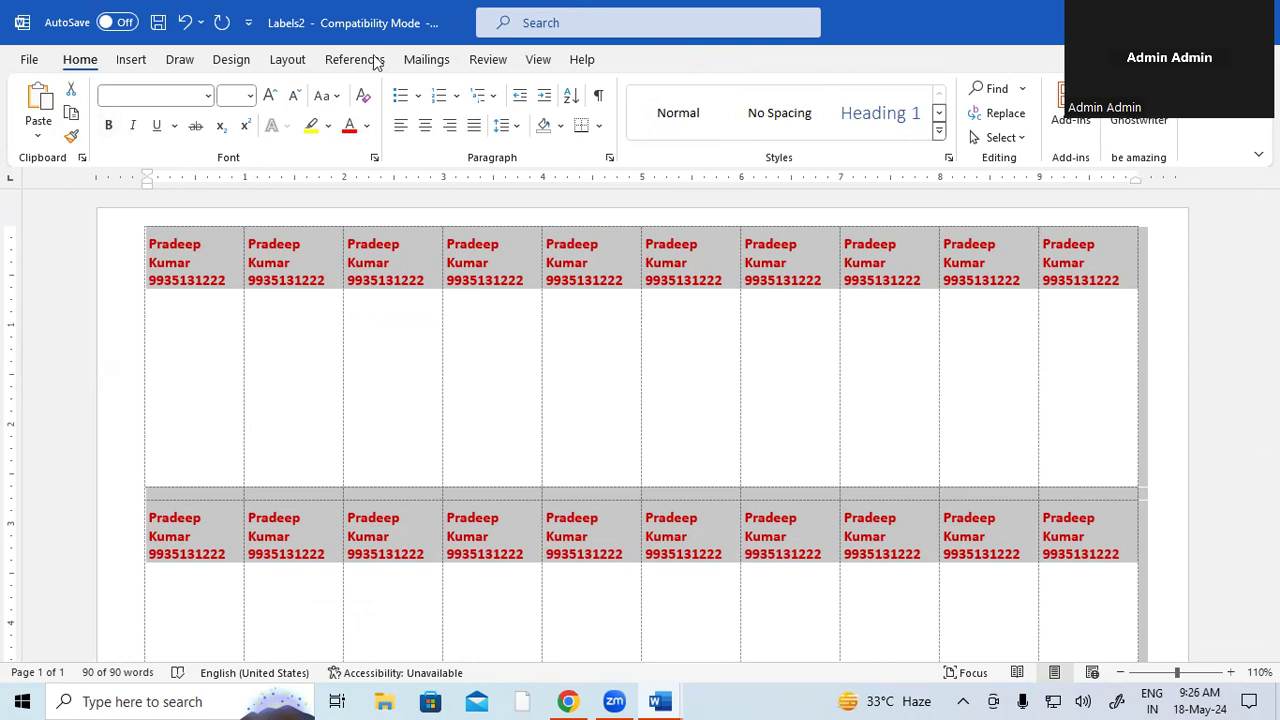
{"action": "left_click", "coordinate": [427, 60]}
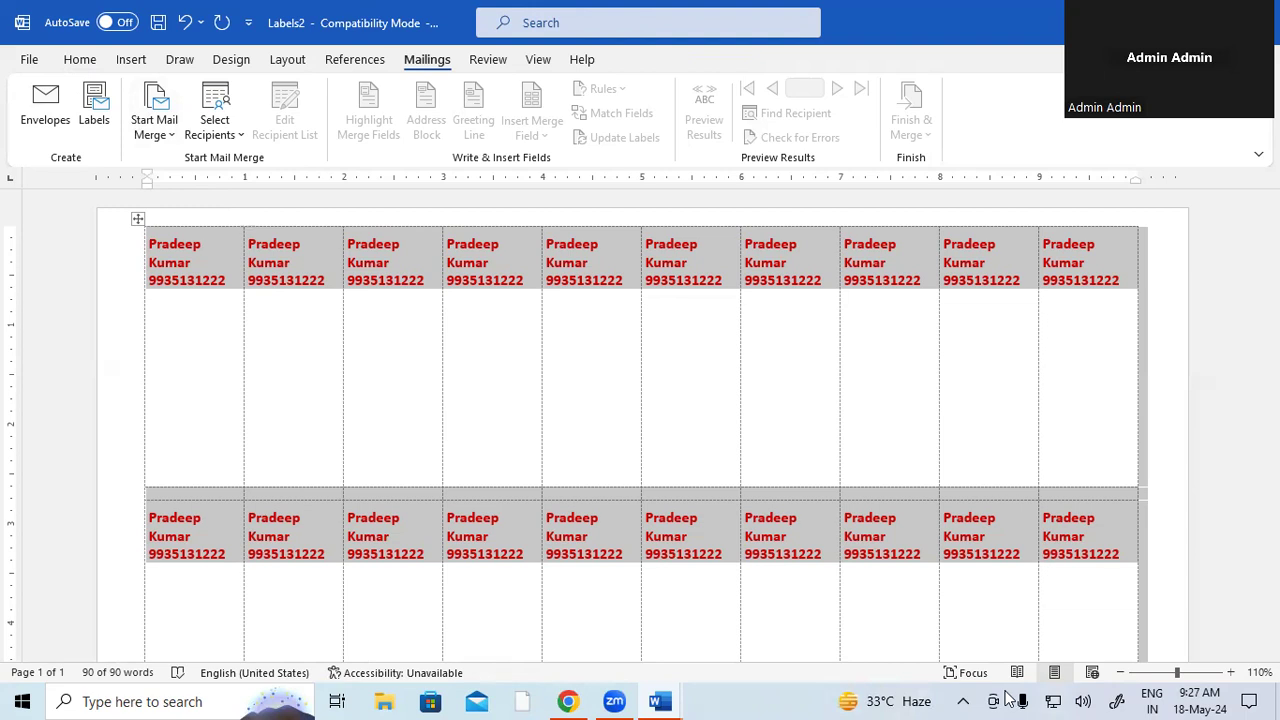
- Create a new blank document, show the Mailings tab, and handwrite an 'S' with the annotation pen
{"action": "key", "text": "ctrl+n"}
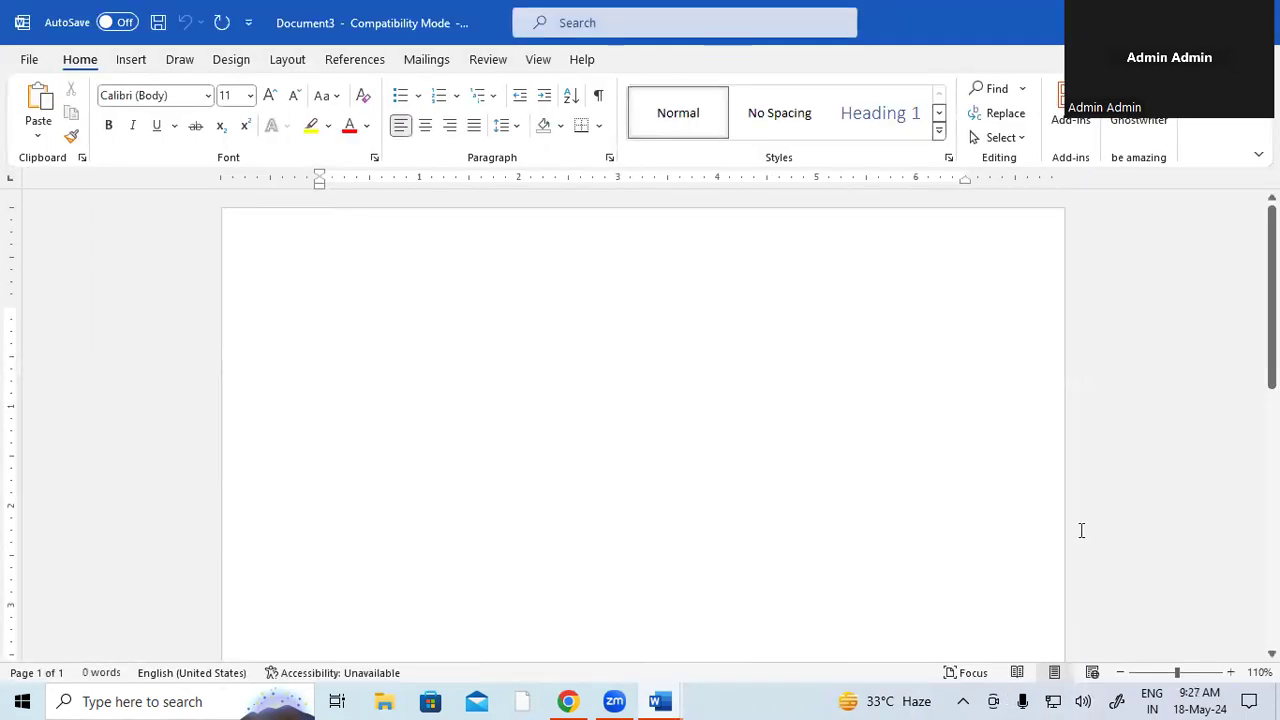
{"action": "left_click", "coordinate": [425, 59]}
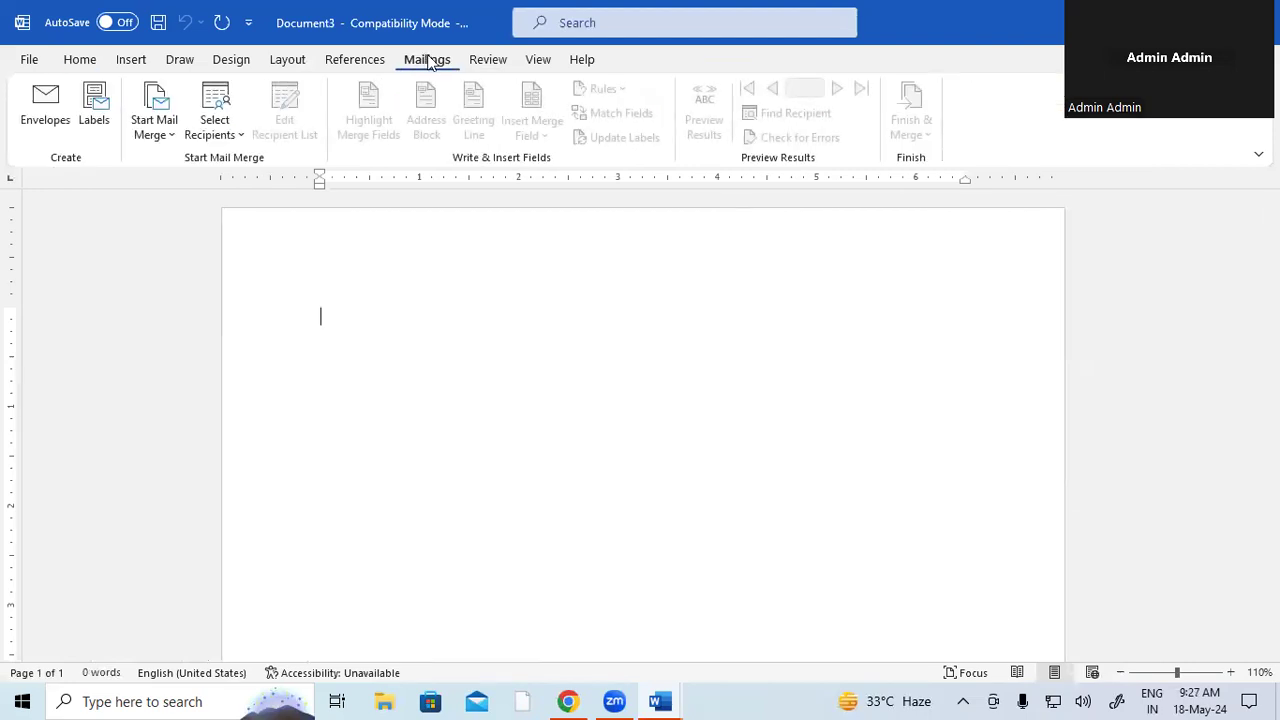
{"action": "left_click", "coordinate": [1098, 692]}
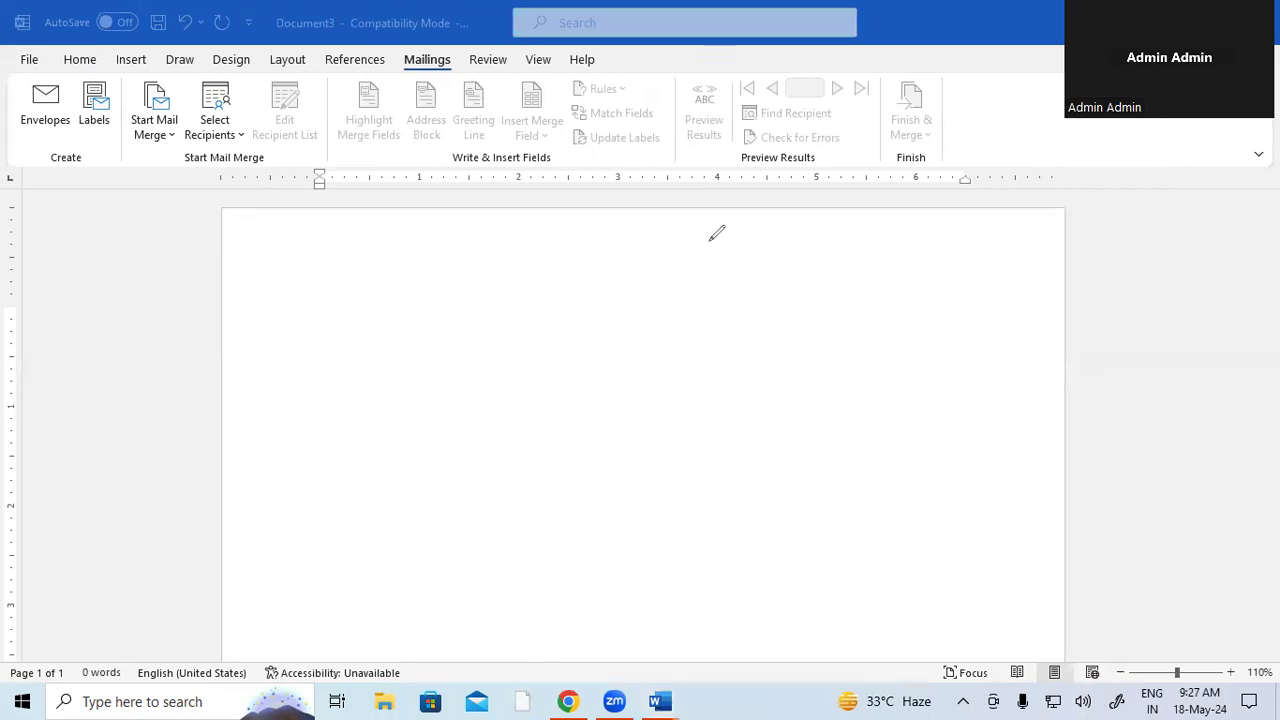
{"action": "mouse_move", "coordinate": [300, 294]}
{"action": "left_mouse_down"}
{"action": "mouse_move", "coordinate": [318, 332]}
{"action": "mouse_move", "coordinate": [300, 336]}
{"action": "mouse_move", "coordinate": [322, 294]}
{"action": "mouse_move", "coordinate": [352, 320]}
{"action": "mouse_move", "coordinate": [366, 302]}
{"action": "mouse_move", "coordinate": [356, 320]}
{"action": "left_mouse_up"}
{"action": "left_click", "coordinate": [306, 296]}
- Complete the handwritten 'SBI', then write and circle '13' and draw an 'm' with a tick
{"action": "mouse_move", "coordinate": [388, 272]}
{"action": "left_mouse_down"}
{"action": "mouse_move", "coordinate": [404, 306]}
{"action": "mouse_move", "coordinate": [424, 305]}
{"action": "mouse_move", "coordinate": [390, 268]}
{"action": "left_mouse_up"}
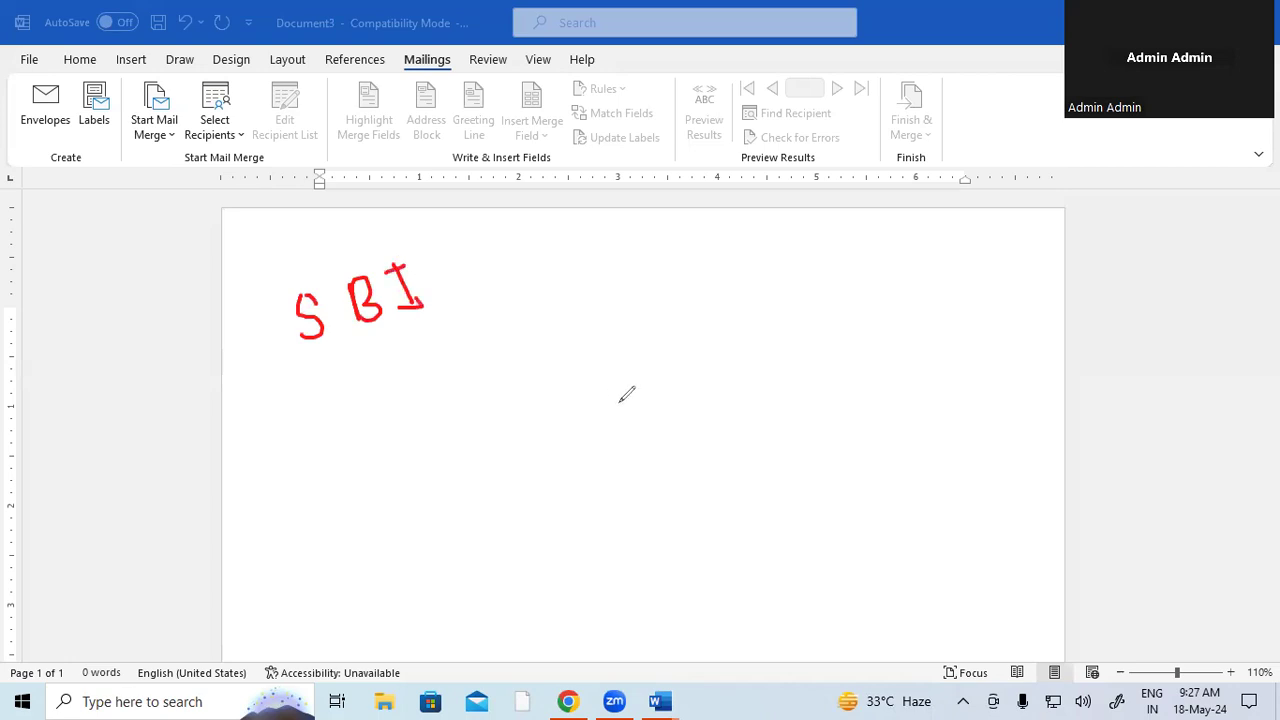
{"action": "left_click", "coordinate": [636, 298]}
{"action": "mouse_move", "coordinate": [636, 298]}
{"action": "left_mouse_down"}
{"action": "mouse_move", "coordinate": [665, 330]}
{"action": "mouse_move", "coordinate": [686, 288]}
{"action": "mouse_move", "coordinate": [706, 303]}
{"action": "mouse_move", "coordinate": [690, 318]}
{"action": "left_mouse_up"}
{"action": "mouse_move", "coordinate": [698, 264]}
{"action": "left_mouse_down"}
{"action": "mouse_move", "coordinate": [729, 283]}
{"action": "mouse_move", "coordinate": [634, 334]}
{"action": "mouse_move", "coordinate": [649, 257]}
{"action": "mouse_move", "coordinate": [703, 265]}
{"action": "left_mouse_up"}
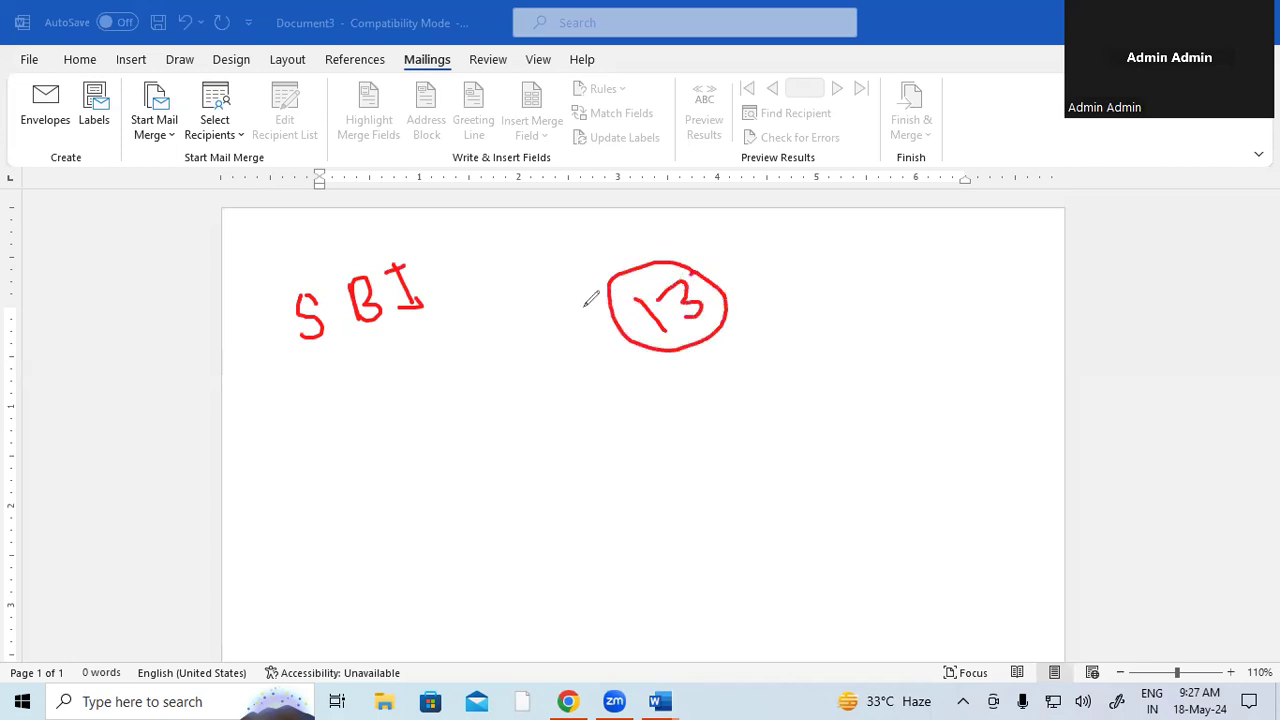
{"action": "mouse_move", "coordinate": [574, 271]}
{"action": "left_mouse_down"}
{"action": "mouse_move", "coordinate": [559, 257]}
{"action": "mouse_move", "coordinate": [613, 252]}
{"action": "left_mouse_up"}
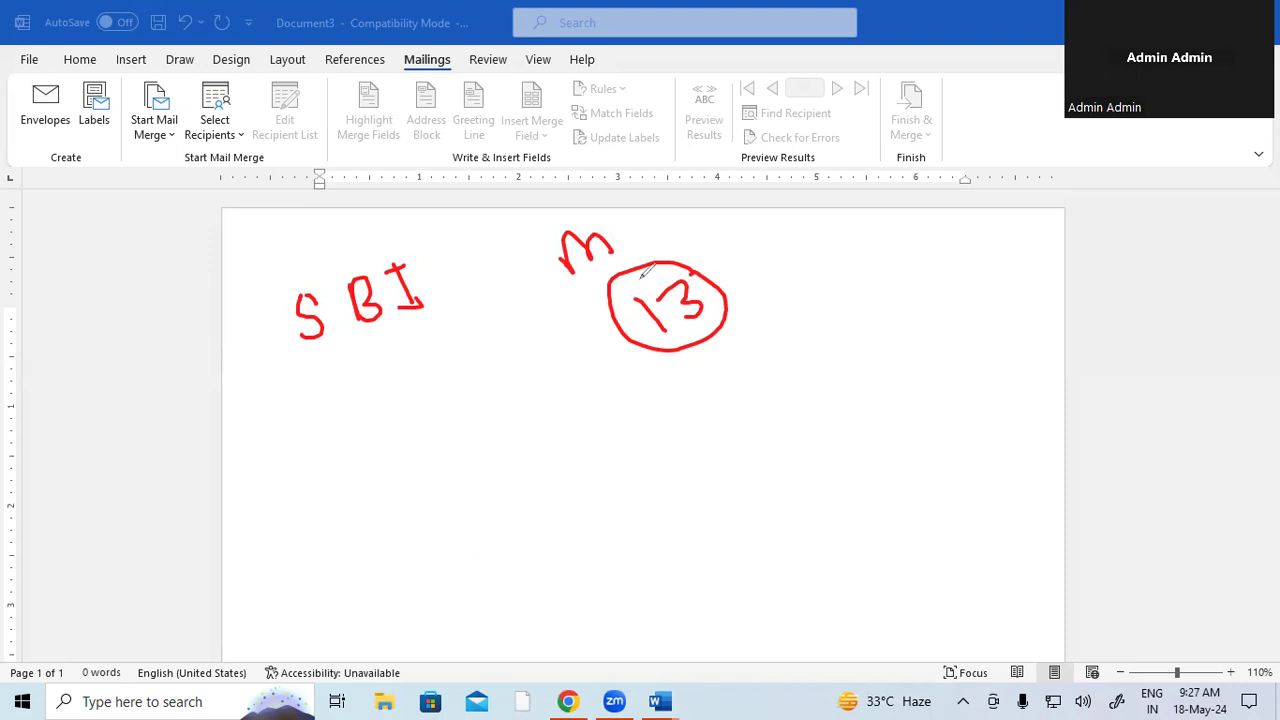
{"action": "left_click_drag", "start_coordinate": [630, 232], "coordinate": [677, 212]}
{"action": "left_click", "coordinate": [168, 130]}
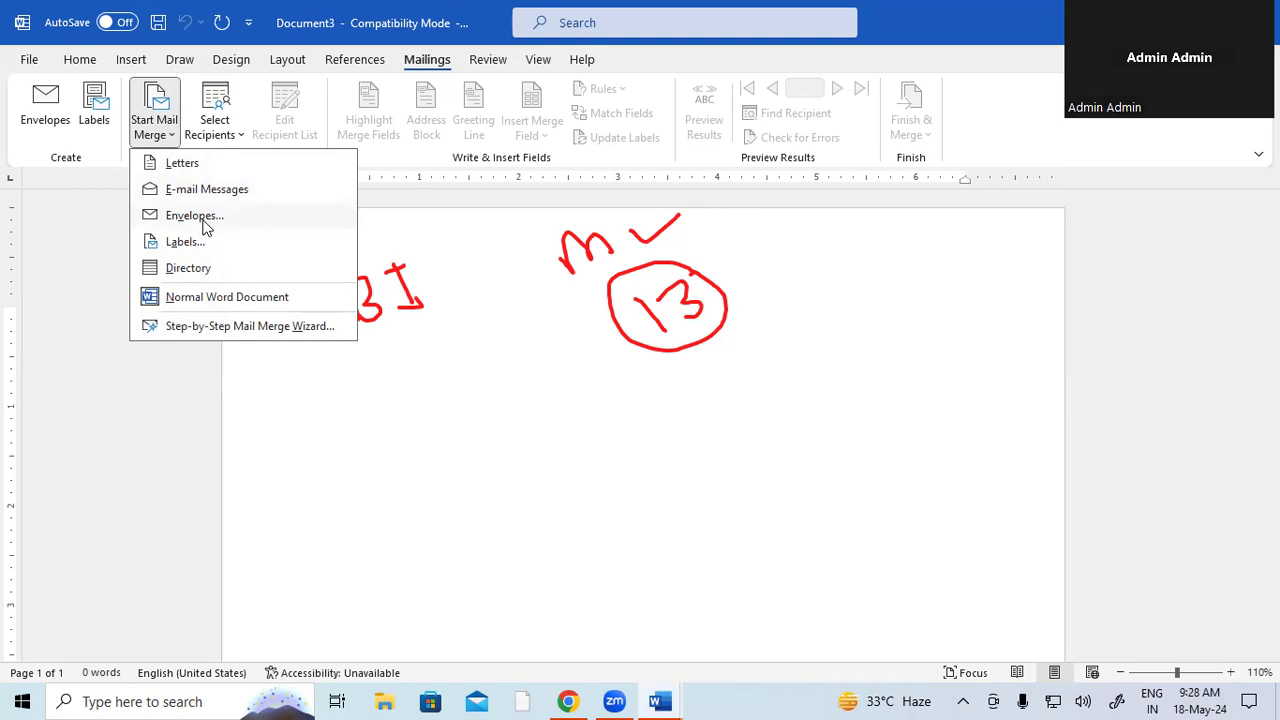
{"action": "left_click", "coordinate": [172, 163]}
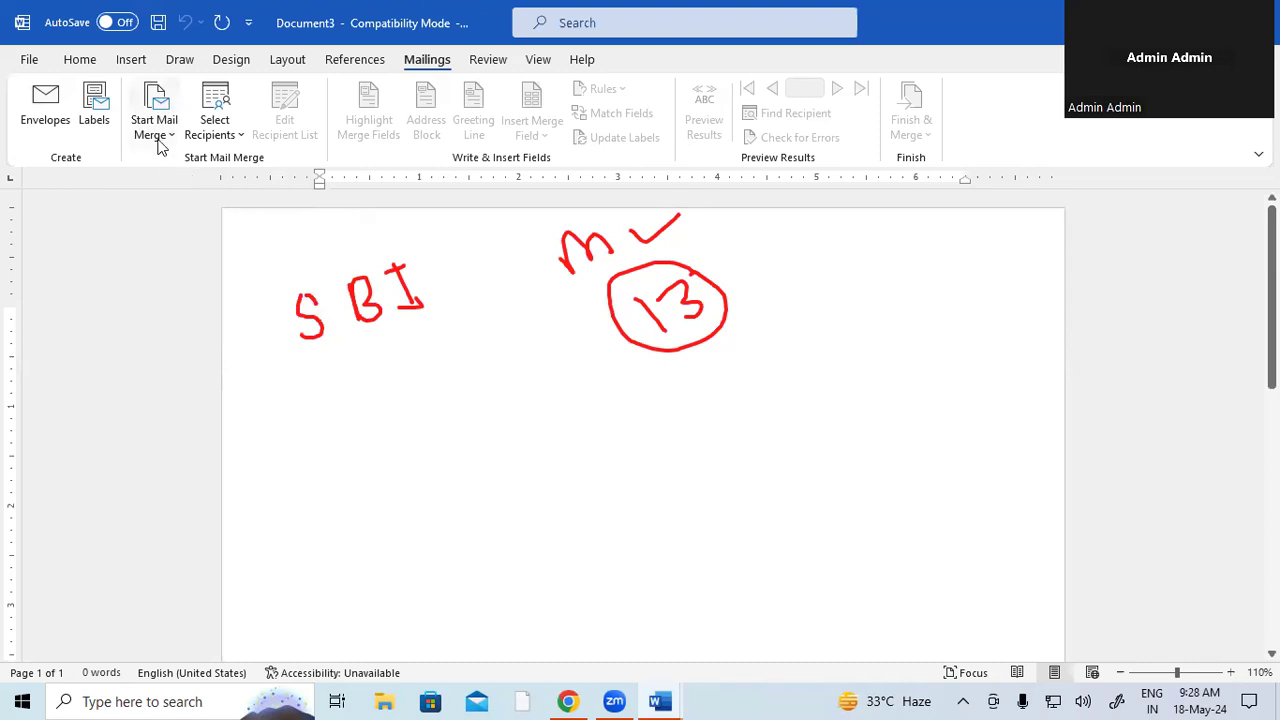
{"action": "left_click", "coordinate": [158, 140]}
{"action": "left_click", "coordinate": [202, 168]}
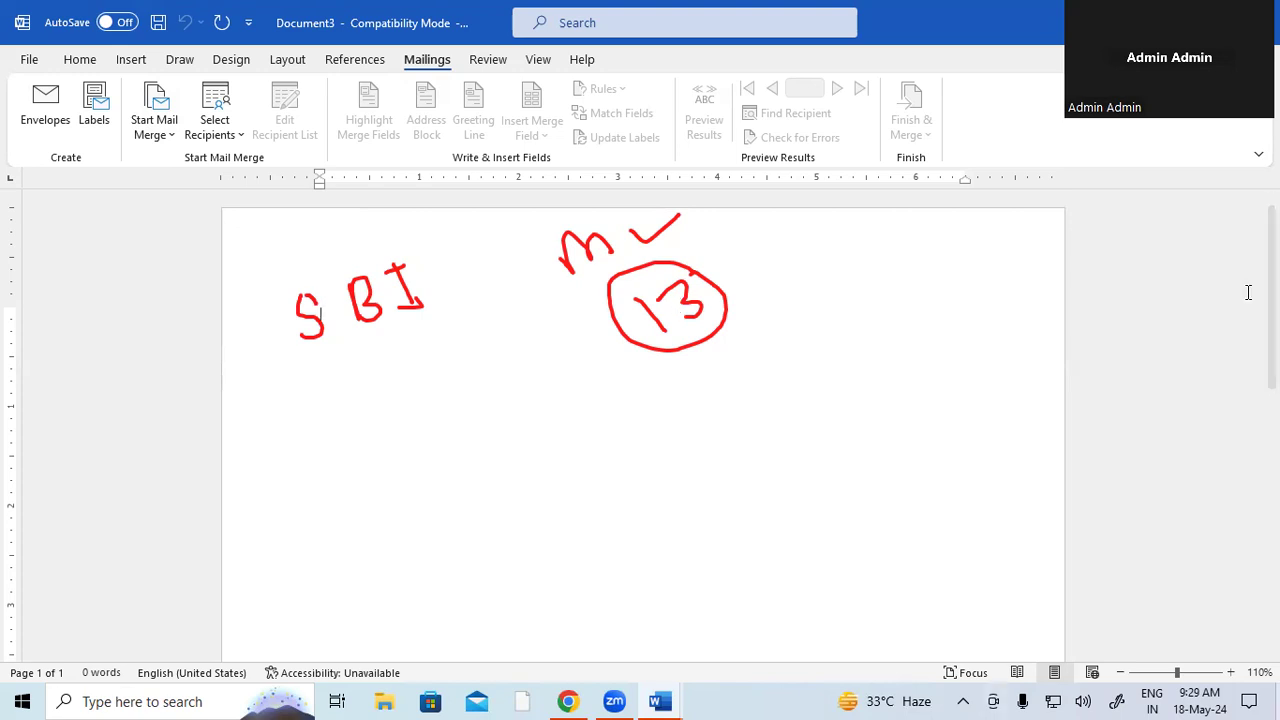
- Open the Select Recipients dropdown on the Mailings tab
{"action": "left_click", "coordinate": [216, 125]}
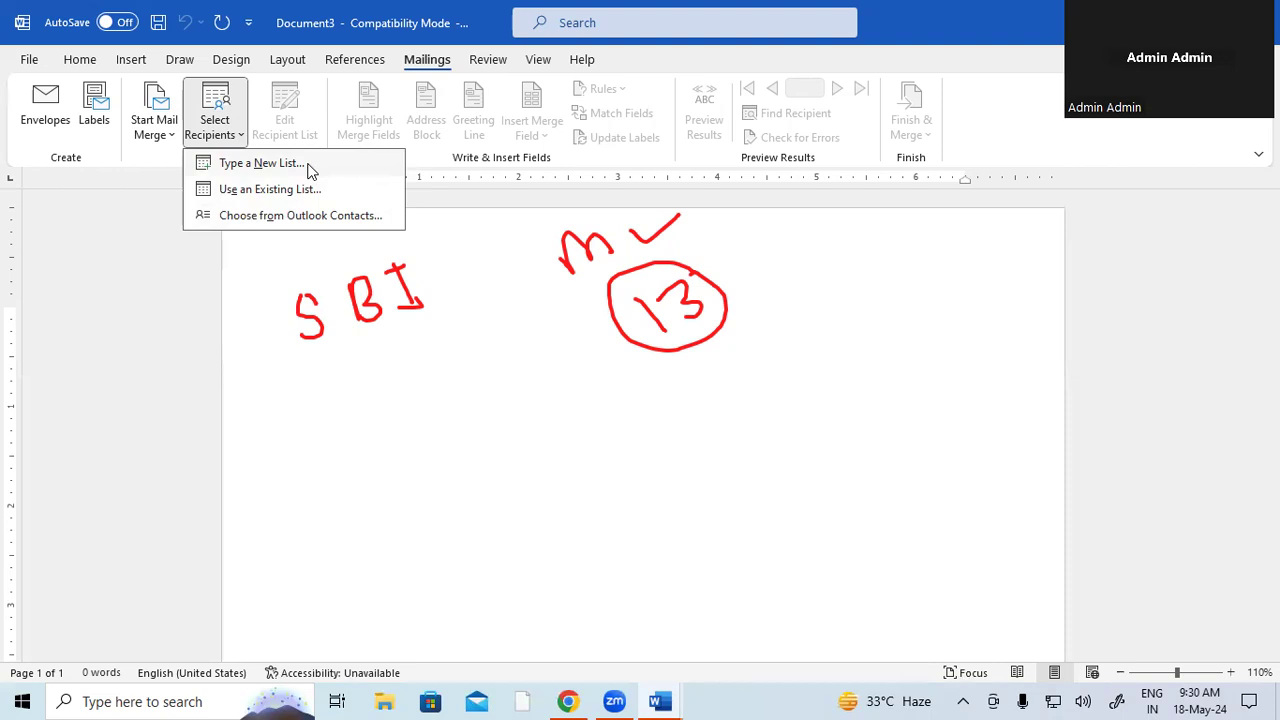
- Choose Type a New List and clear the handwritten annotations from the screen
{"action": "left_click", "coordinate": [262, 164]}
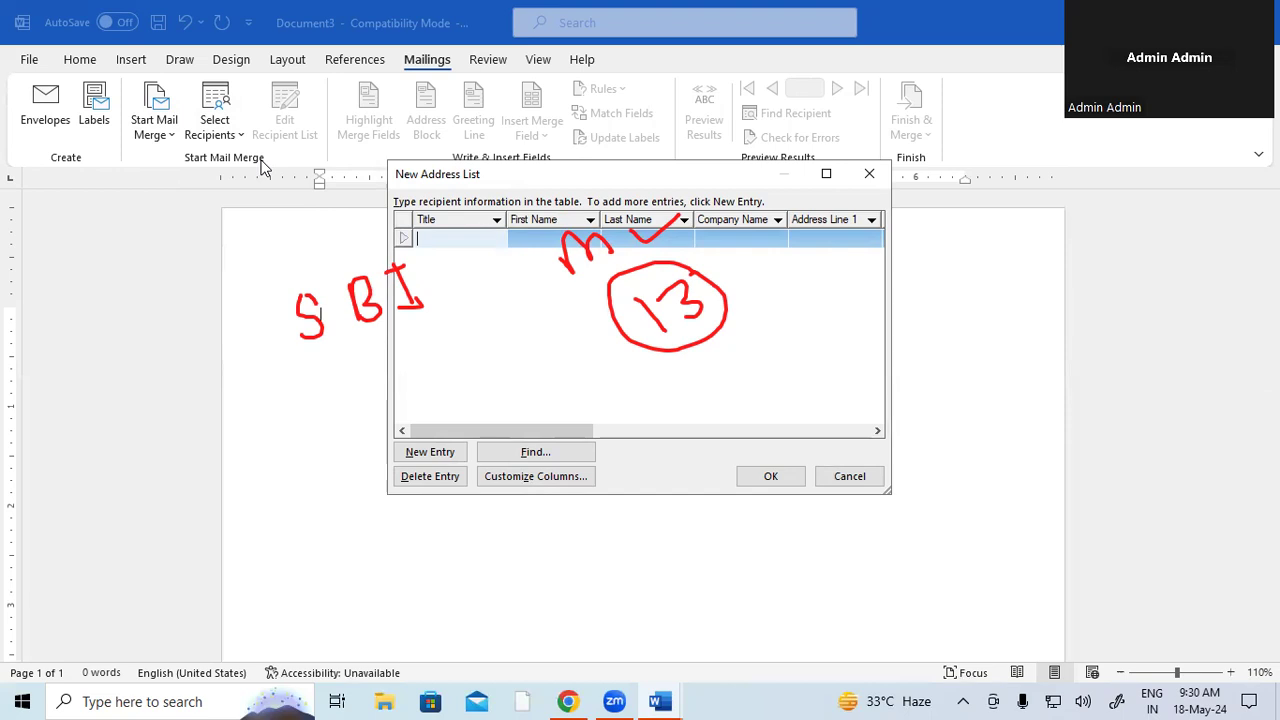
{"action": "left_click", "coordinate": [960, 573]}
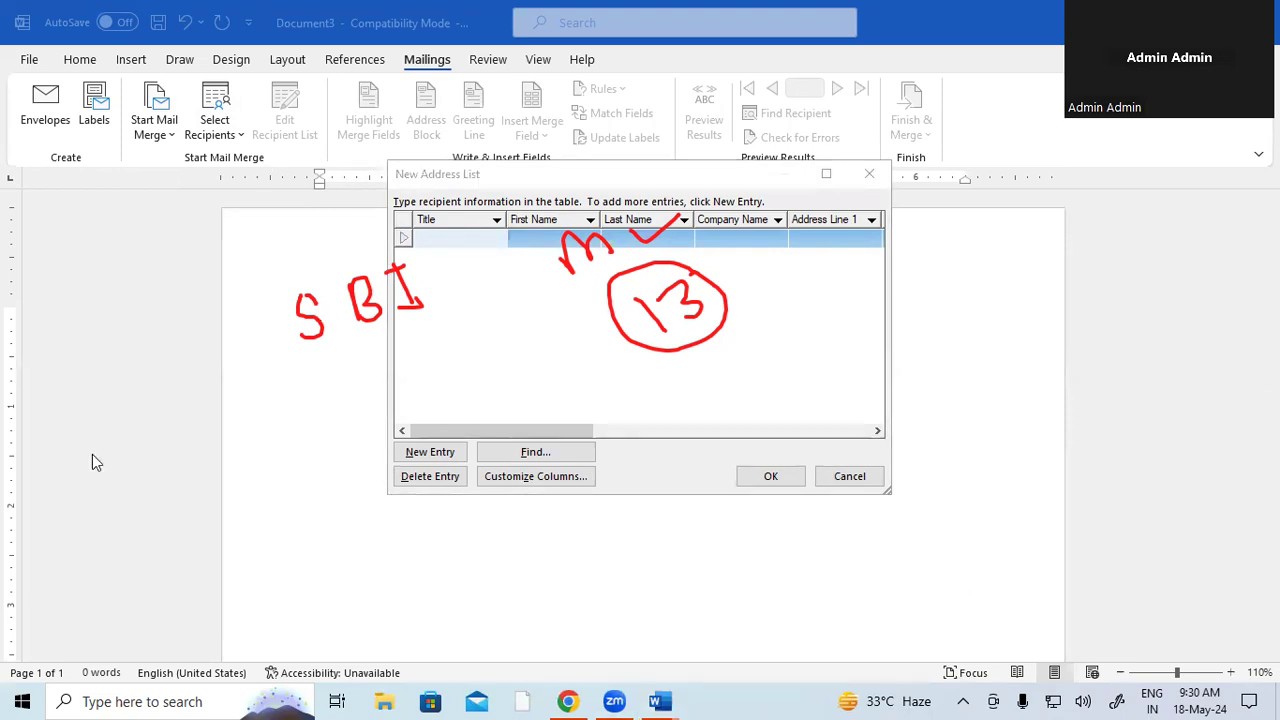
{"action": "key", "text": "Escape"}
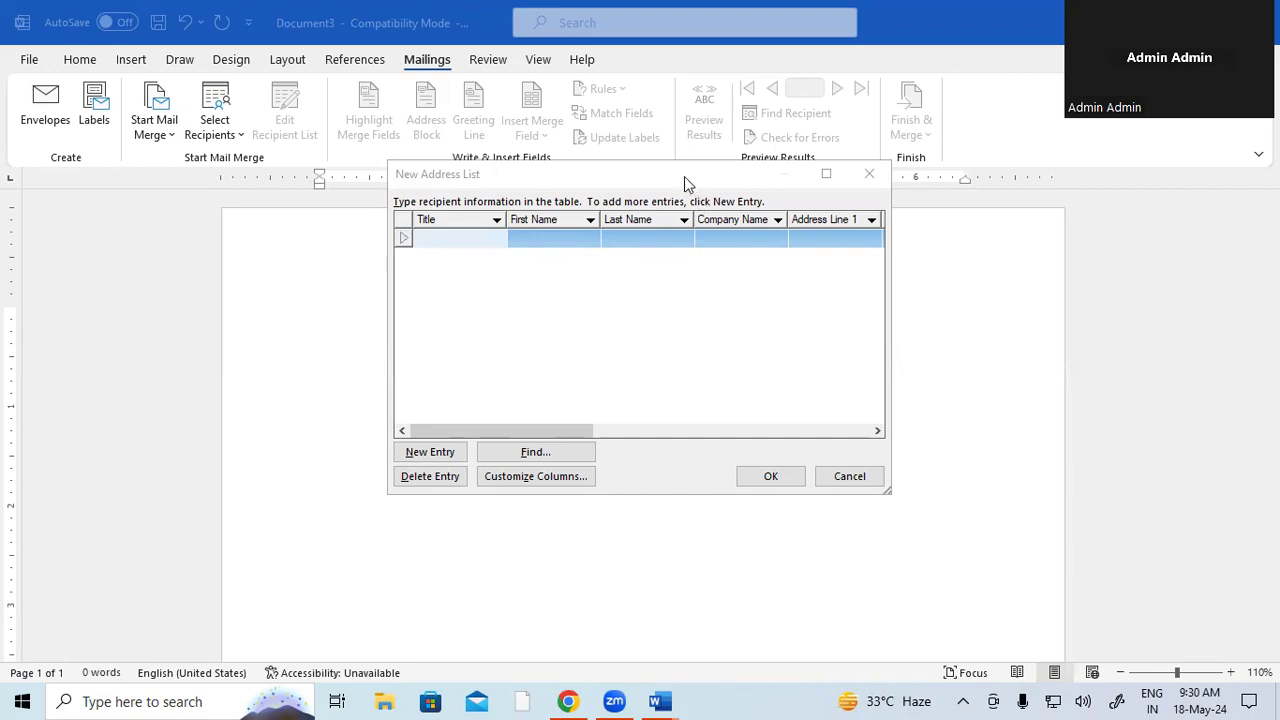
- Move the New Address List dialog left and widen it to show columns through Work Phone
{"action": "left_click_drag", "start_coordinate": [684, 176], "coordinate": [343, 184]}
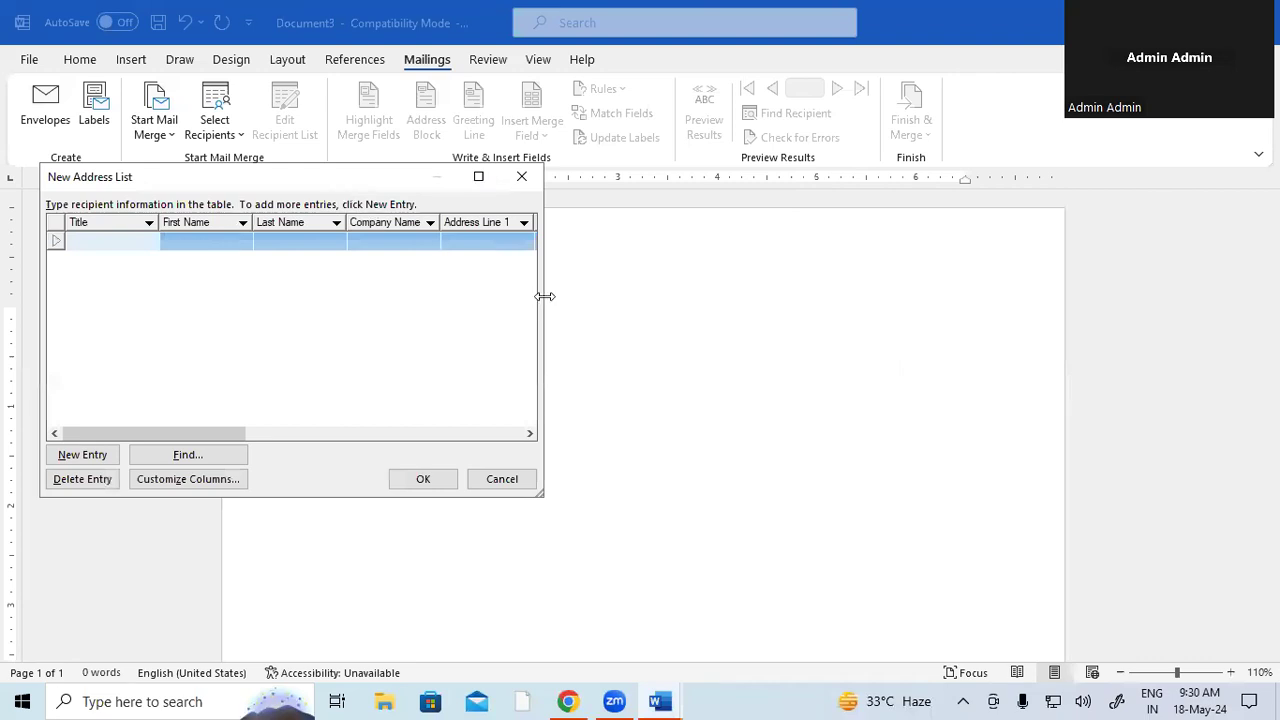
{"action": "left_click_drag", "start_coordinate": [544, 296], "coordinate": [1164, 296]}
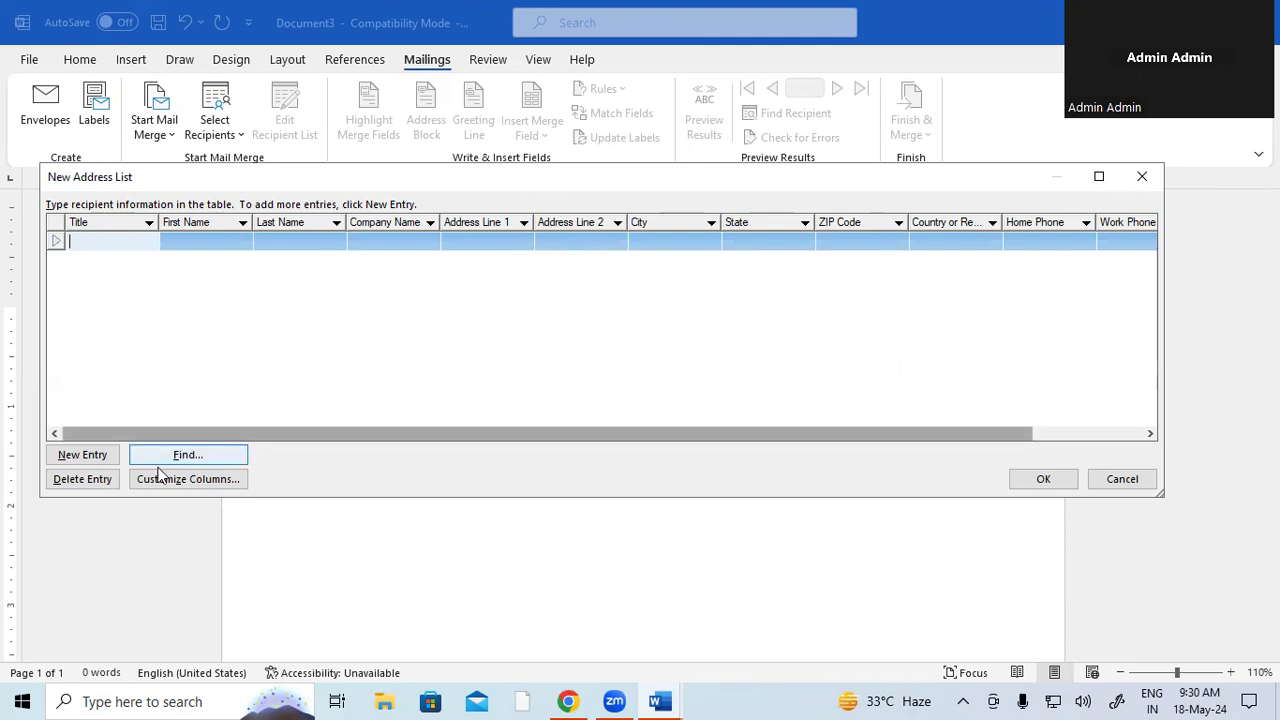
{"action": "left_click", "coordinate": [205, 484]}
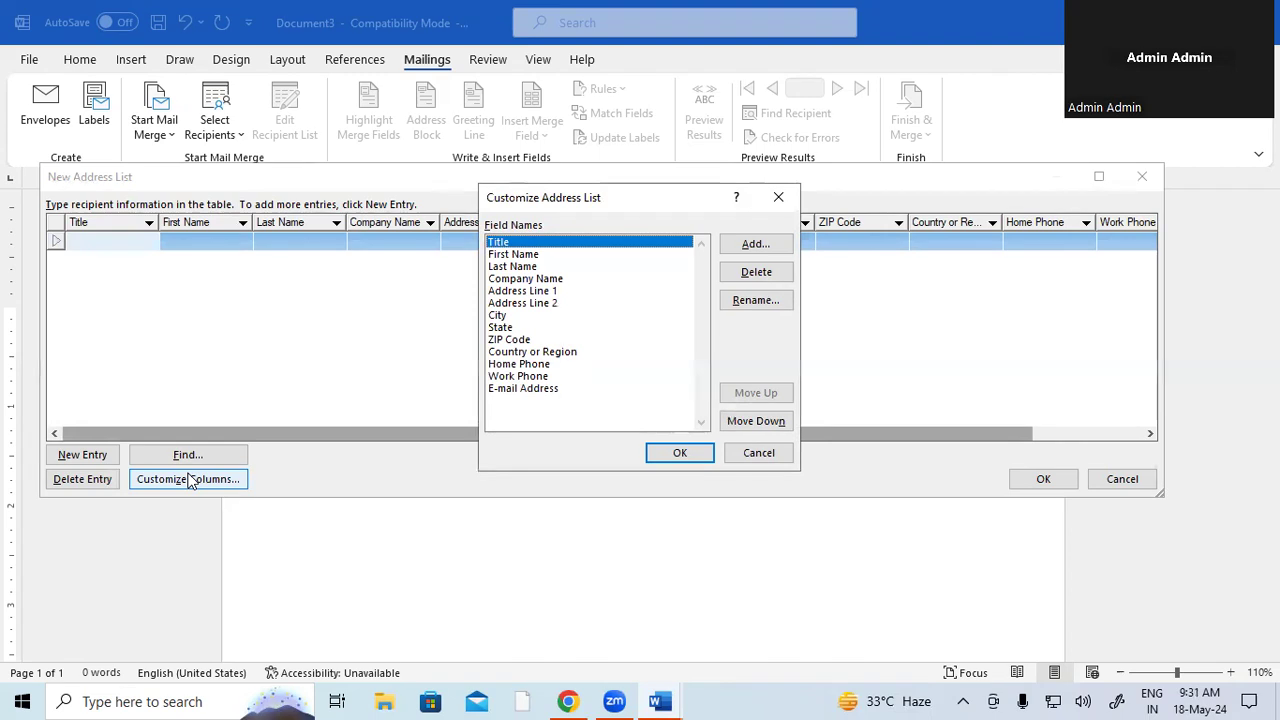
- Delete the Address Line 2 field from the recipient list
{"action": "left_click", "coordinate": [523, 256]}
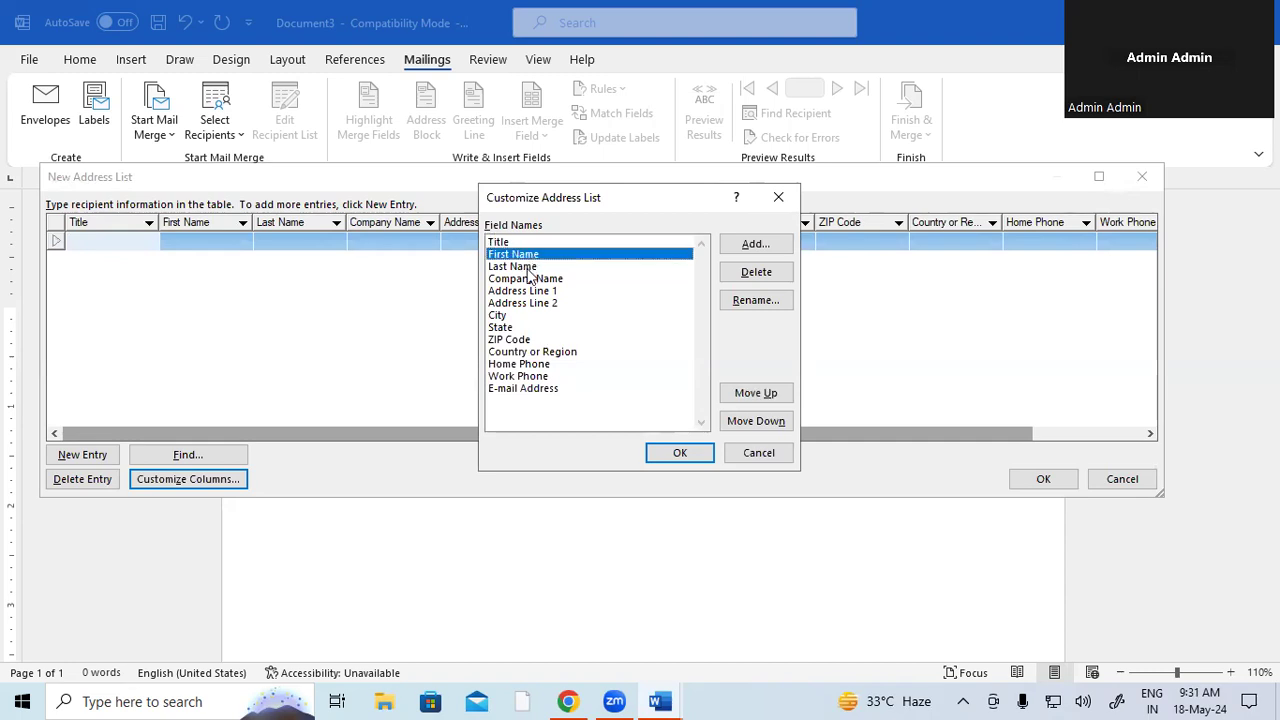
{"action": "left_click", "coordinate": [527, 267]}
{"action": "left_click", "coordinate": [531, 281]}
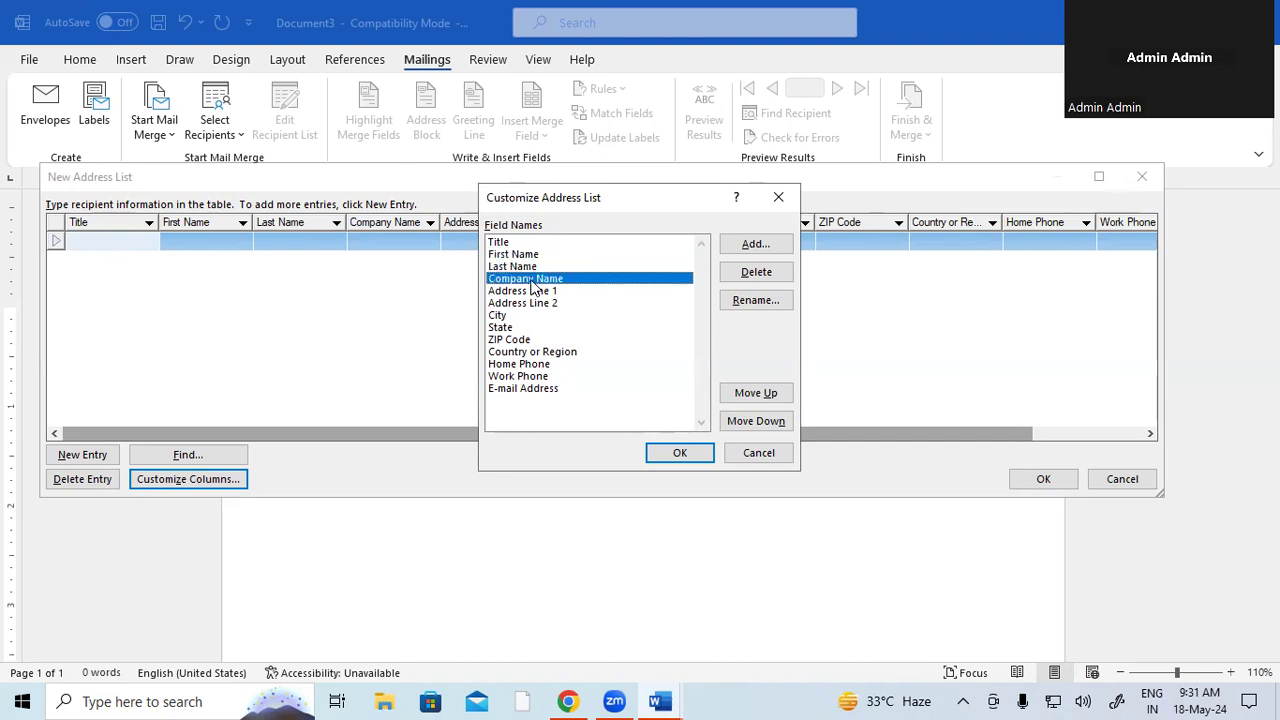
{"action": "left_click", "coordinate": [556, 292]}
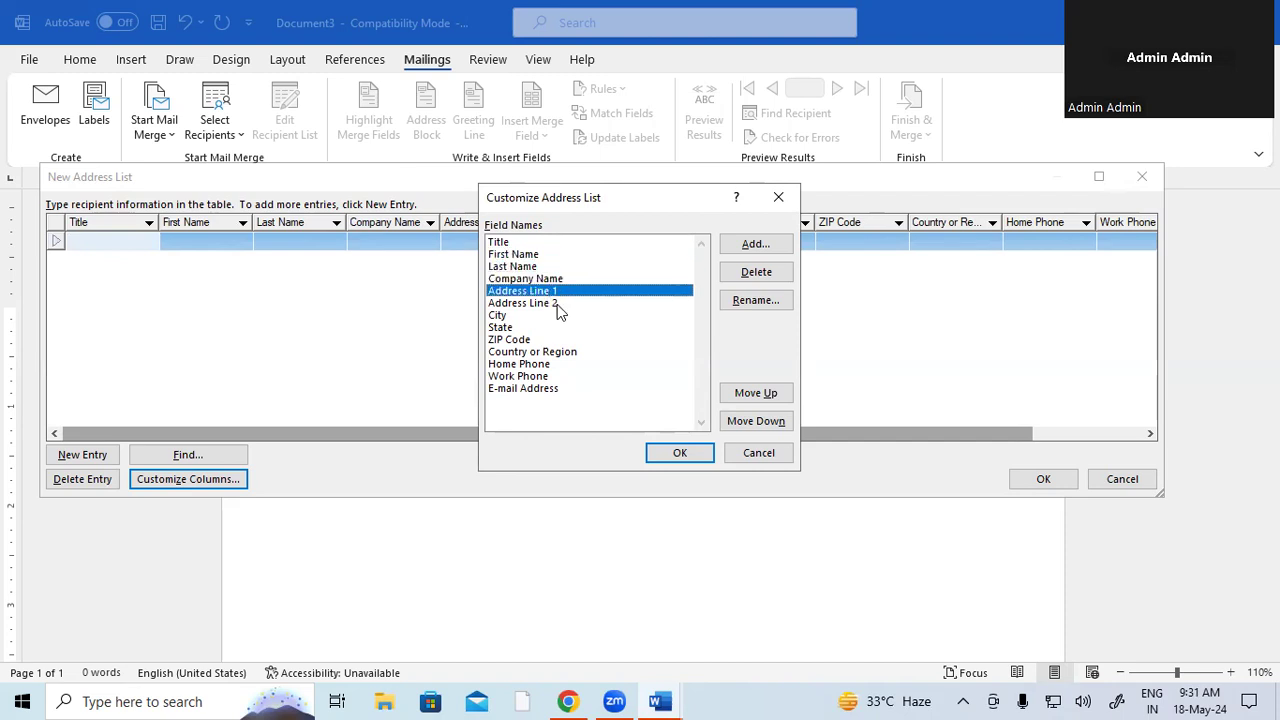
{"action": "left_click", "coordinate": [560, 306]}
{"action": "left_click", "coordinate": [760, 276]}
{"action": "left_click", "coordinate": [613, 403]}
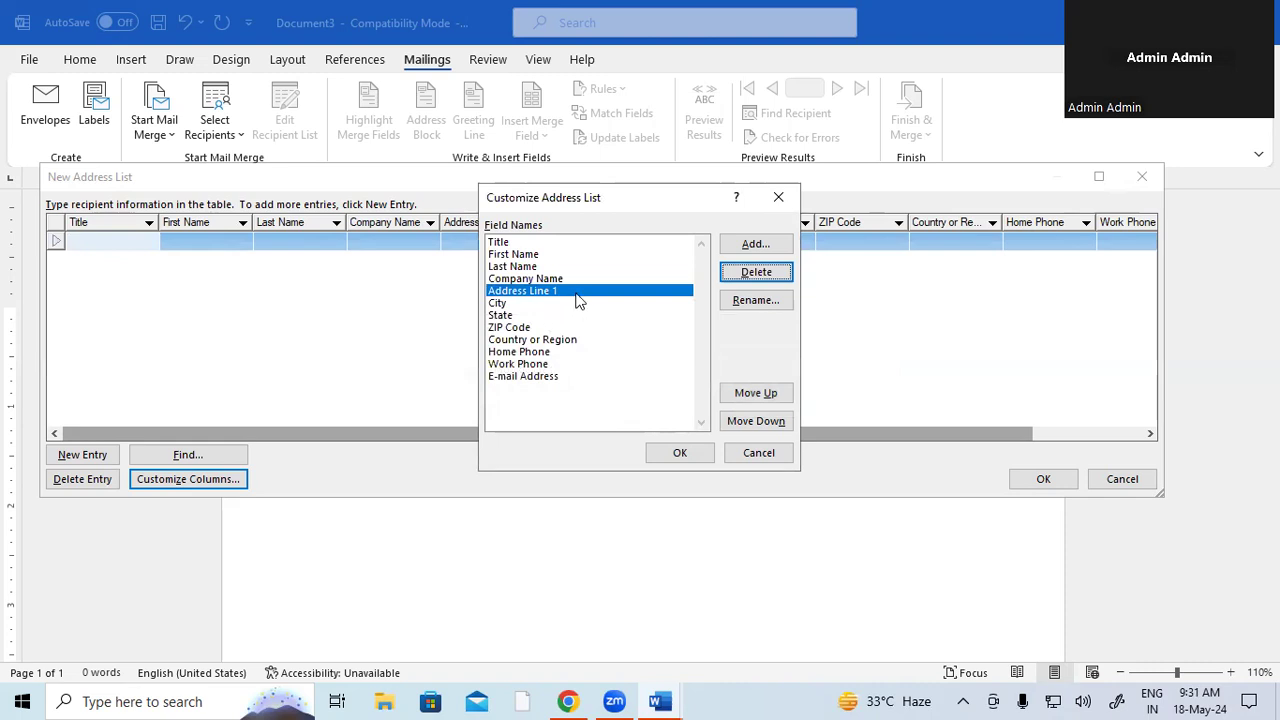
- Rename the Address Line 1 field to 'Address'
{"action": "left_click", "coordinate": [751, 301]}
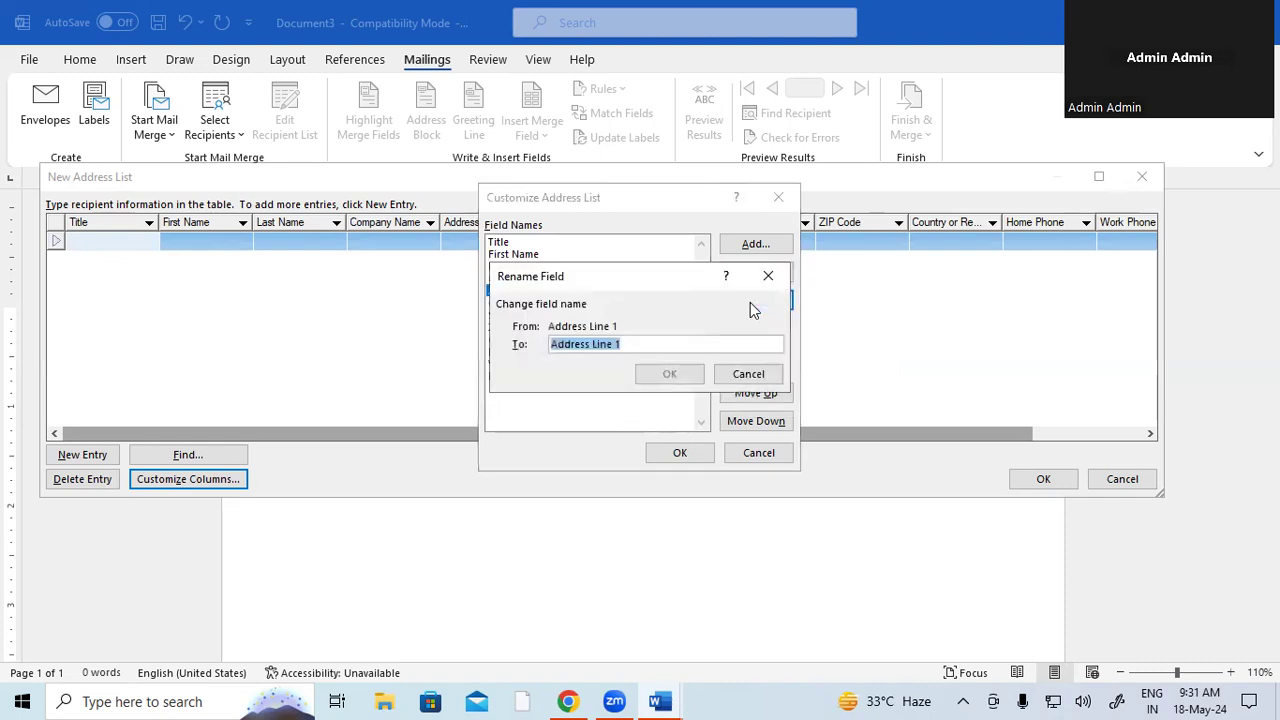
{"action": "left_click", "coordinate": [654, 343]}
{"action": "key", "text": "BackSpace"}
{"action": "key", "text": "BackSpace"}
{"action": "key", "text": "BackSpace"}
{"action": "key", "text": "BackSpace"}
{"action": "key", "text": "BackSpace"}
{"action": "key", "text": "BackSpace"}
{"action": "key", "text": "BackSpace"}
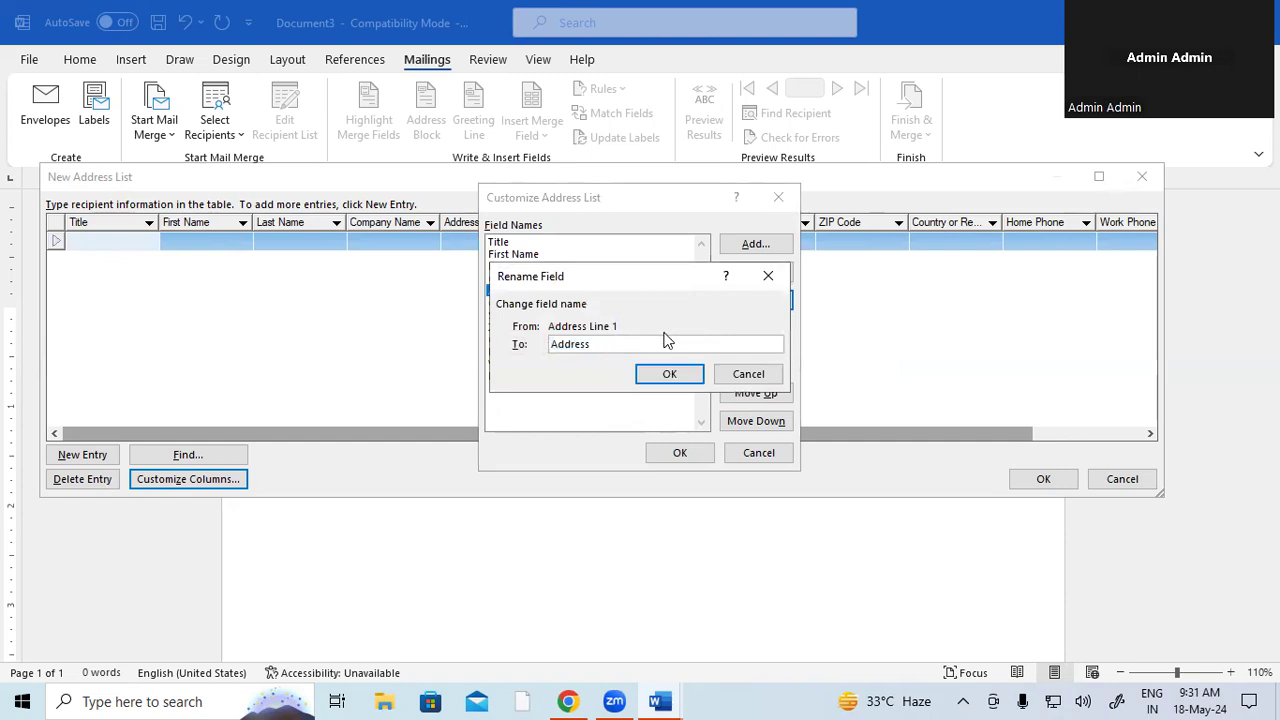
{"action": "left_click", "coordinate": [674, 374]}
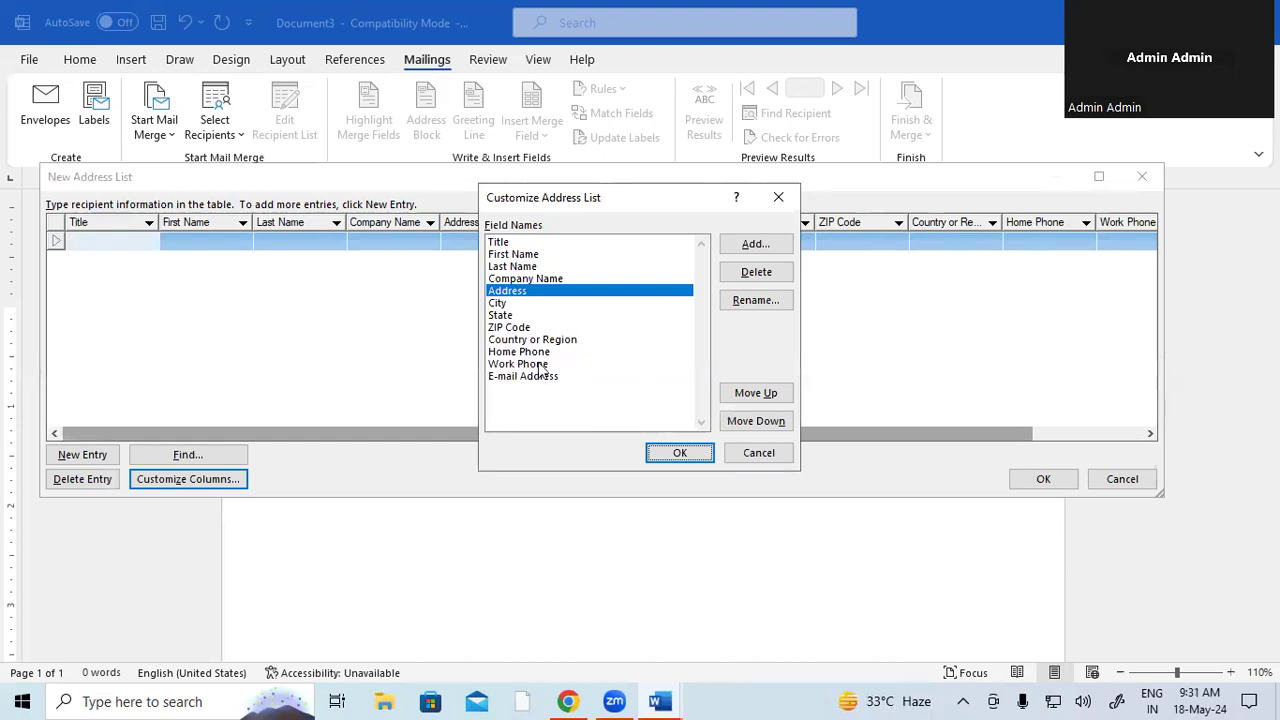
{"action": "left_click", "coordinate": [517, 330]}
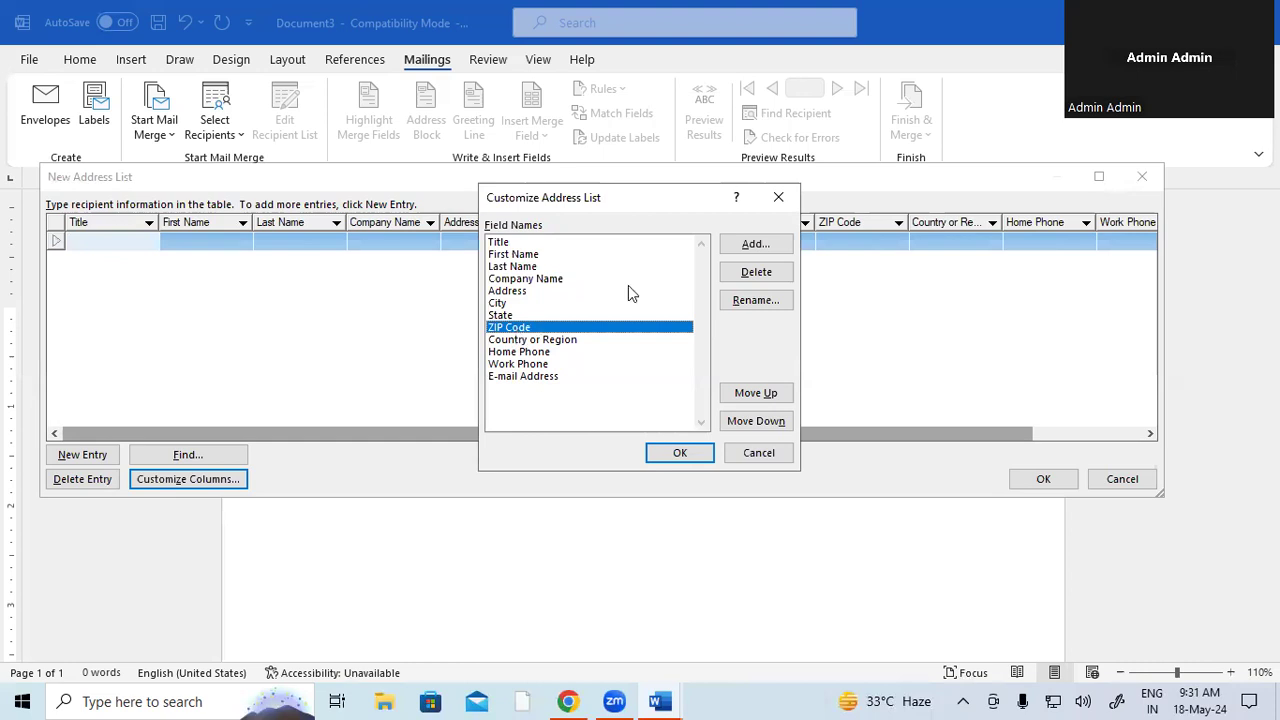
- Rename the ZIP Code field to 'Pin Code'
{"action": "left_click", "coordinate": [770, 303]}
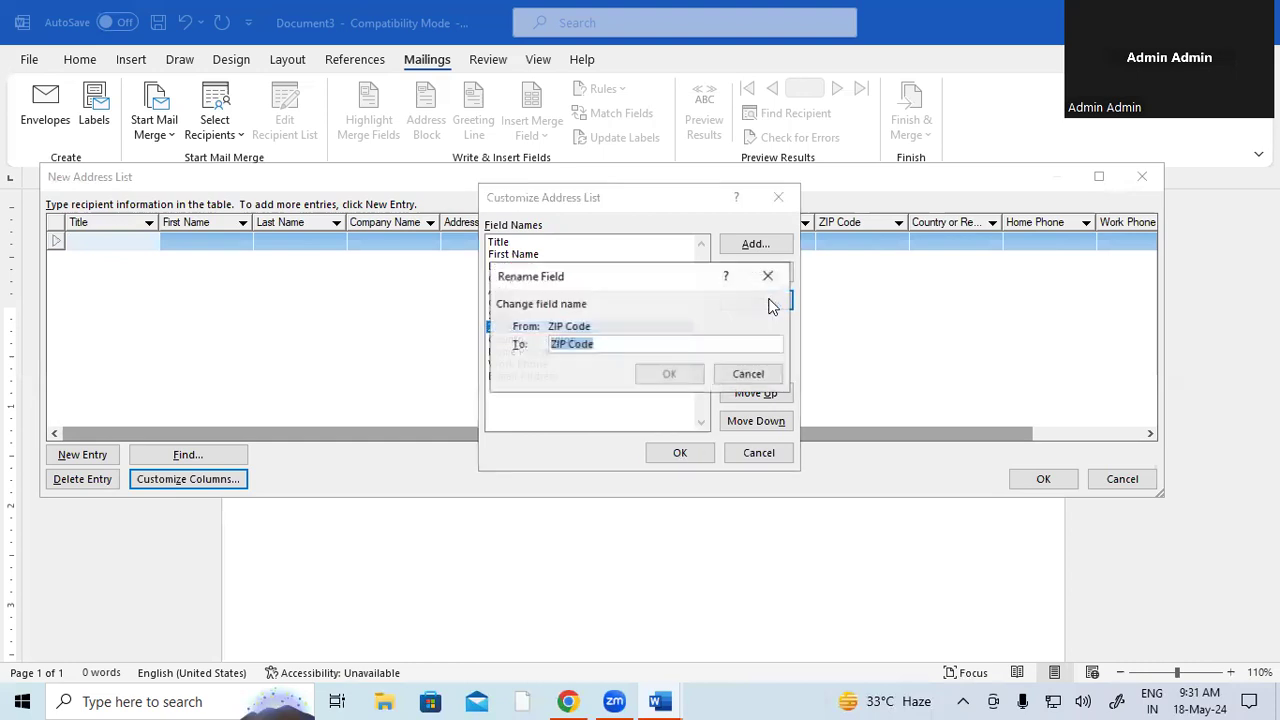
{"action": "left_click", "coordinate": [568, 343]}
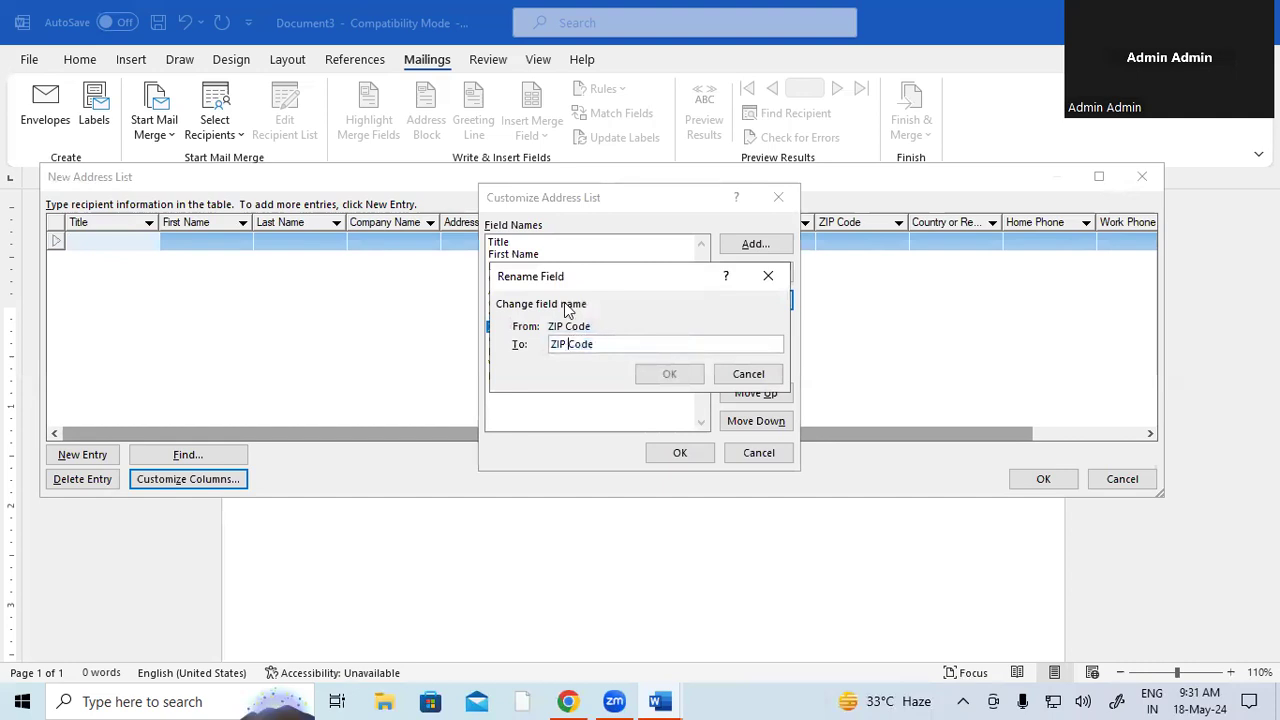
{"action": "key", "text": "BackSpace"}
{"action": "key", "text": "BackSpace"}
{"action": "key", "text": "BackSpace"}
{"action": "type", "text": "Pin"}
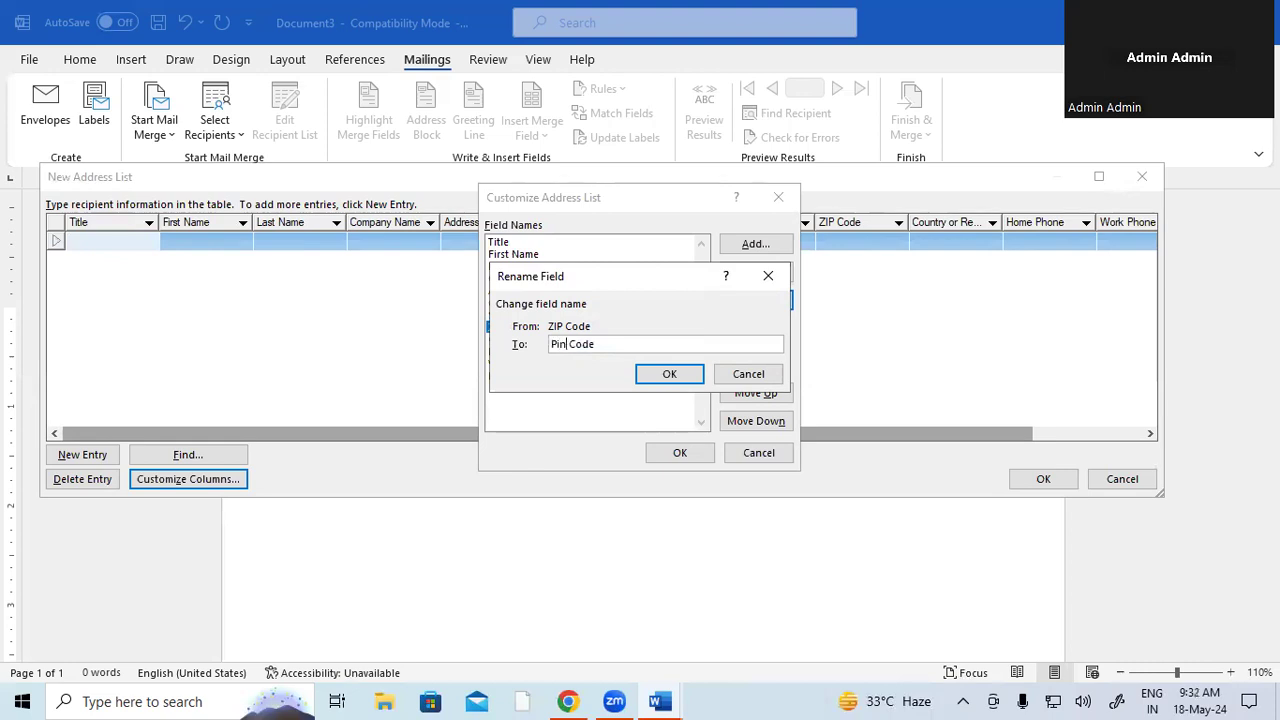
{"action": "left_click", "coordinate": [673, 375]}
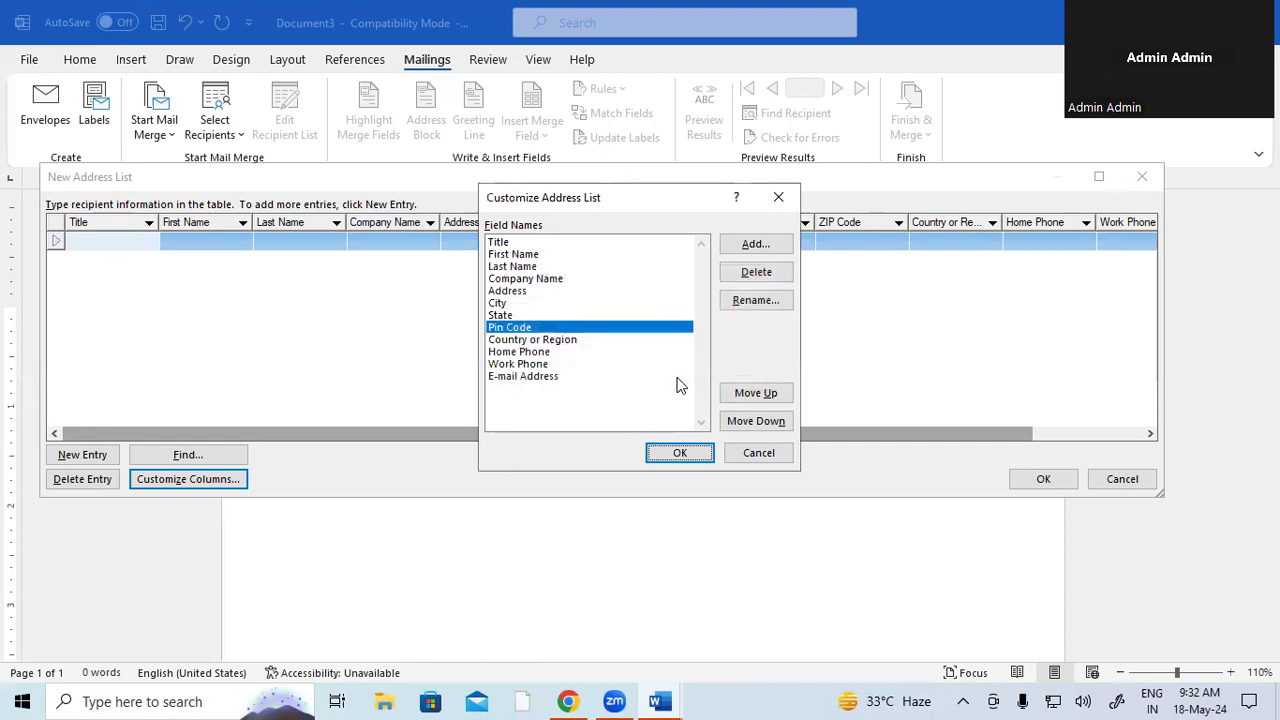
- Delete the Home Phone and E-mail Address fields, confirming each removal
{"action": "left_click", "coordinate": [522, 352]}
{"action": "left_click", "coordinate": [524, 366]}
{"action": "left_click", "coordinate": [540, 353]}
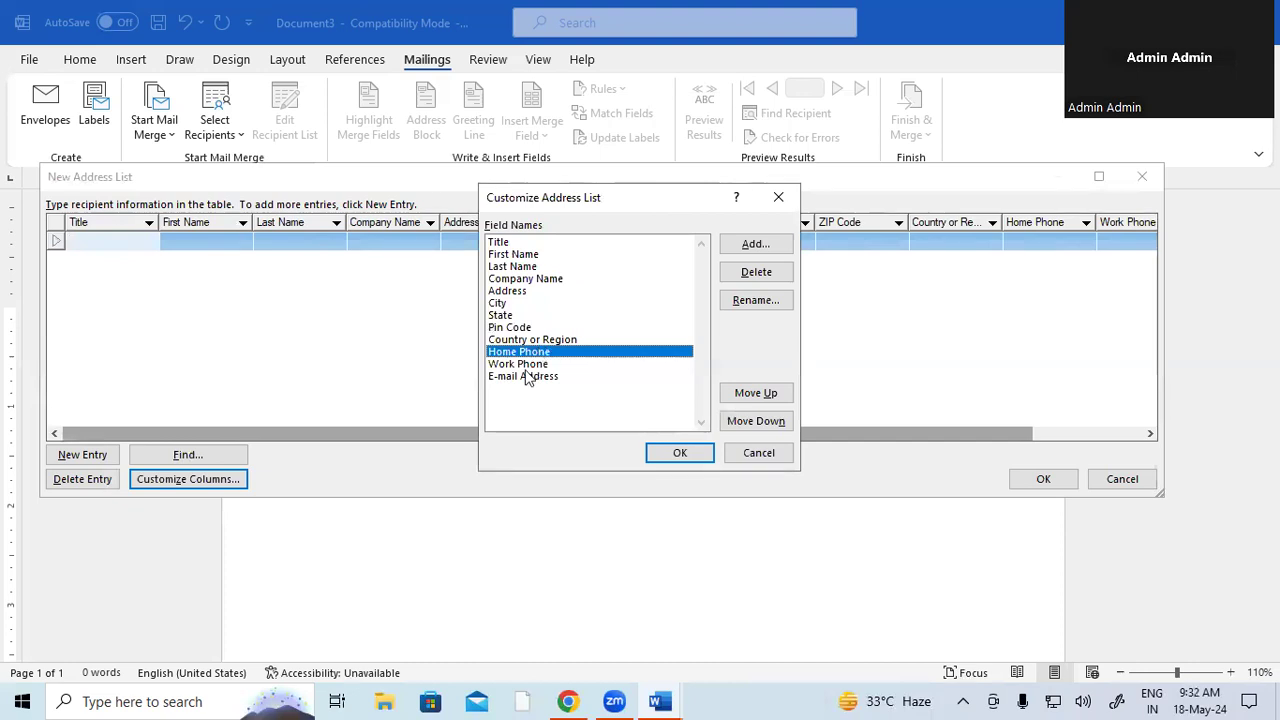
{"action": "left_click", "coordinate": [546, 364]}
{"action": "left_click", "coordinate": [545, 356]}
{"action": "left_click", "coordinate": [756, 272]}
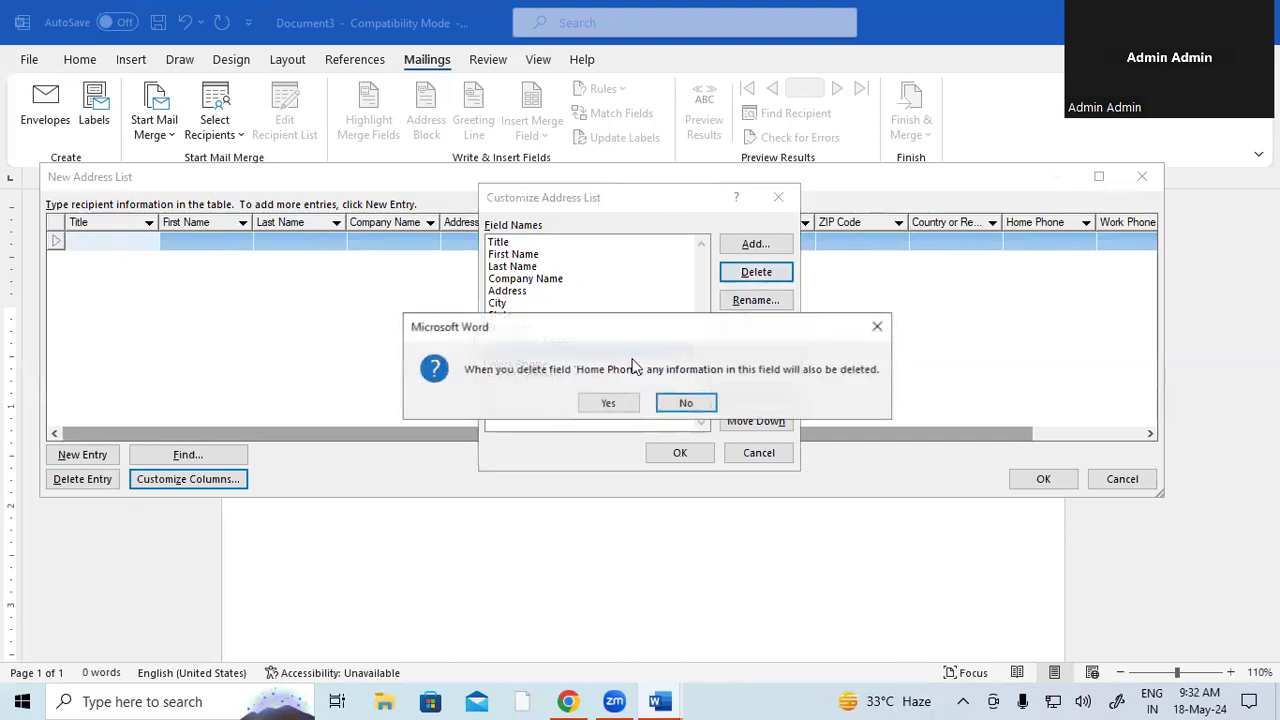
{"action": "left_click", "coordinate": [610, 403]}
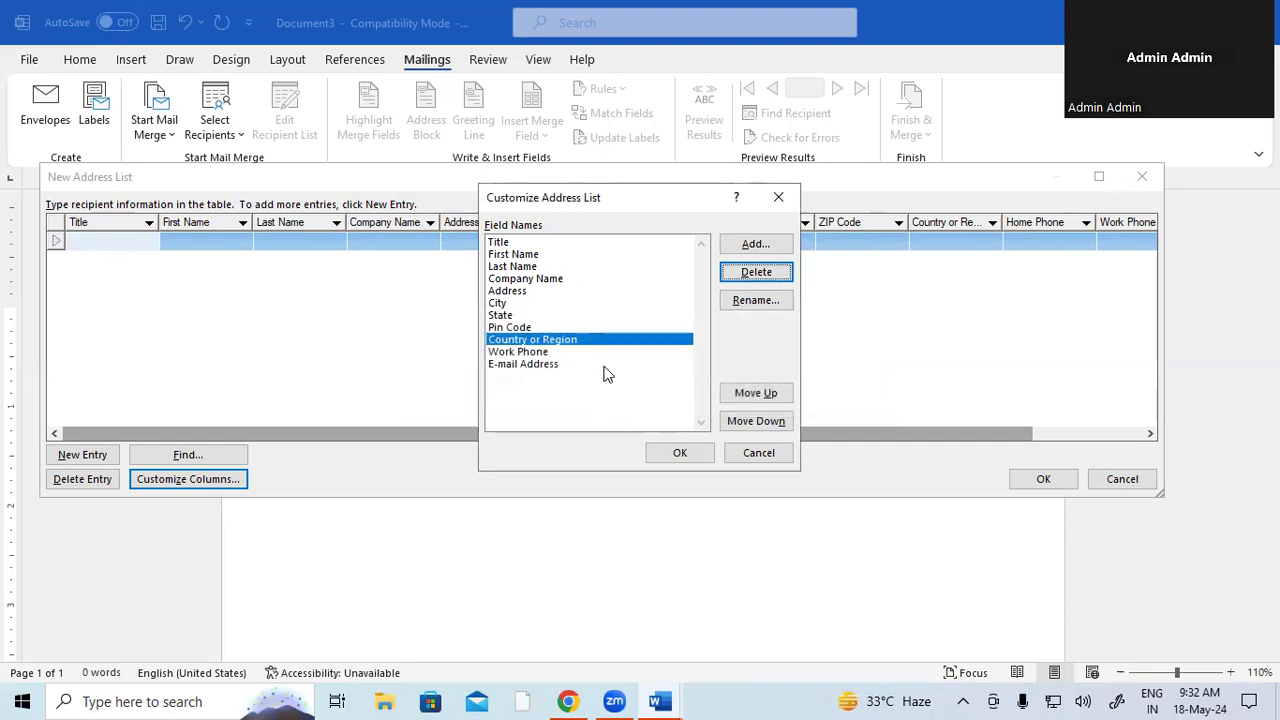
{"action": "left_click", "coordinate": [551, 363]}
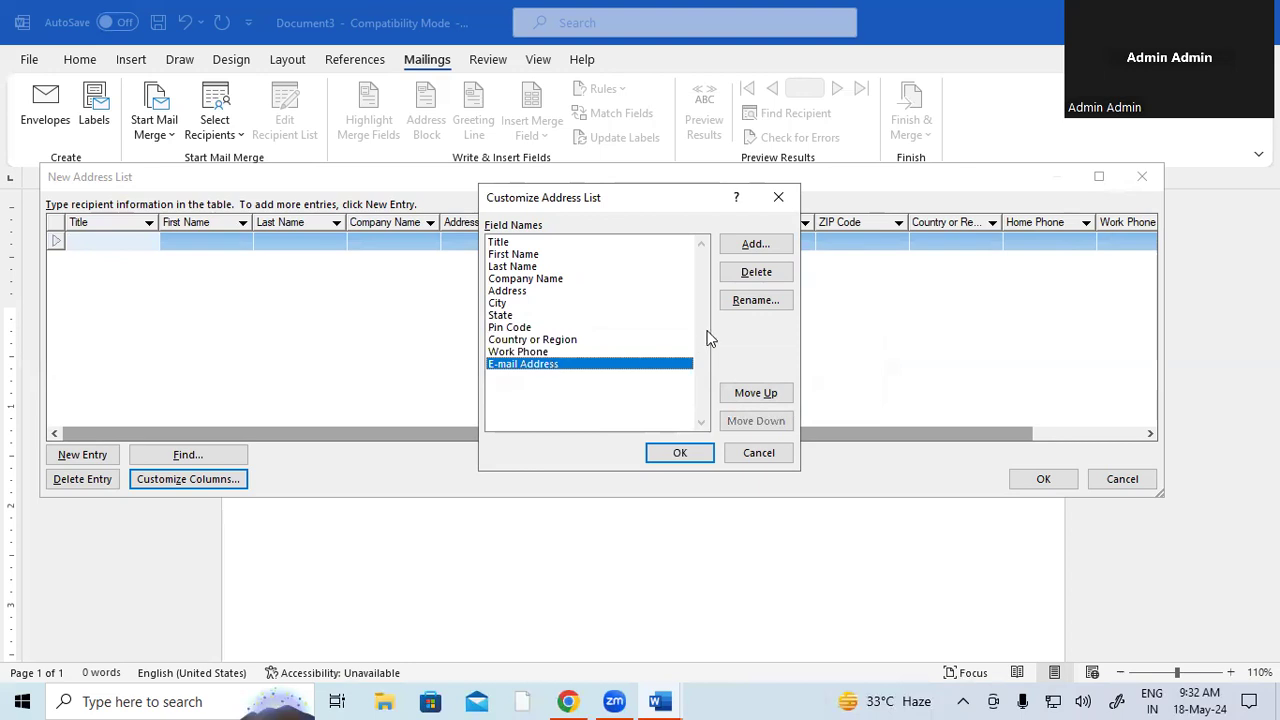
{"action": "left_click", "coordinate": [745, 279]}
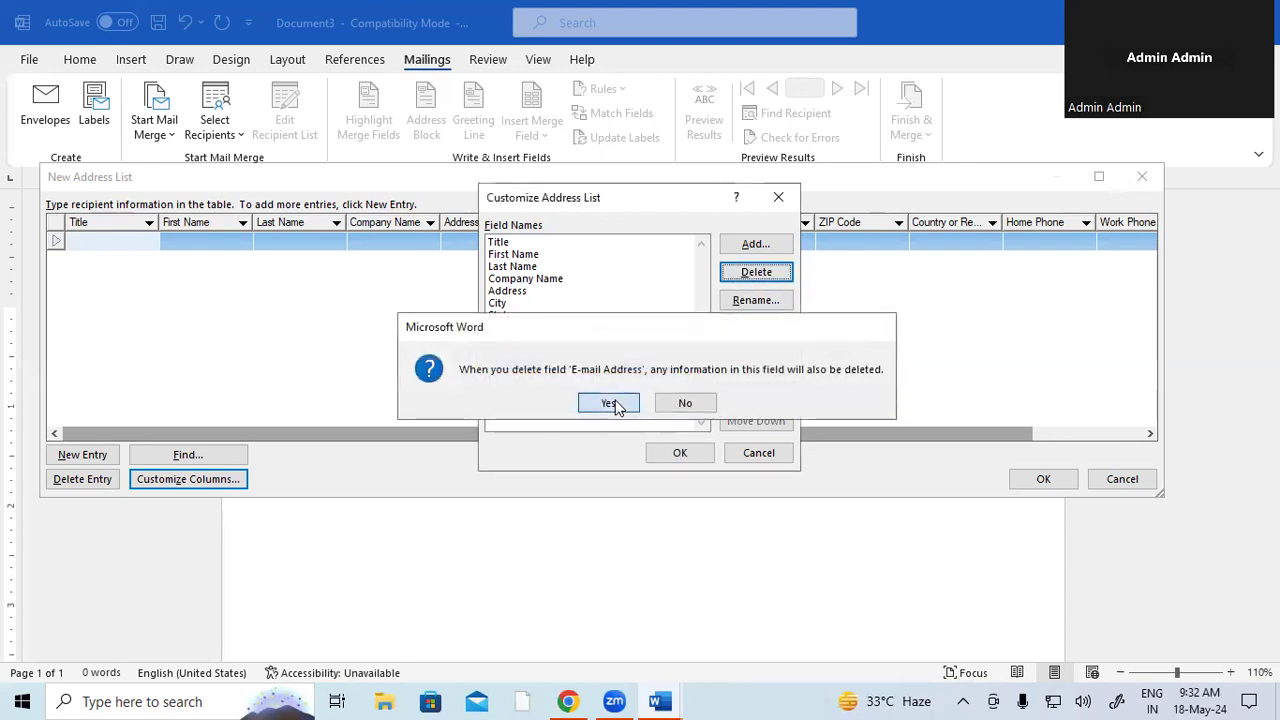
{"action": "left_click", "coordinate": [610, 402]}
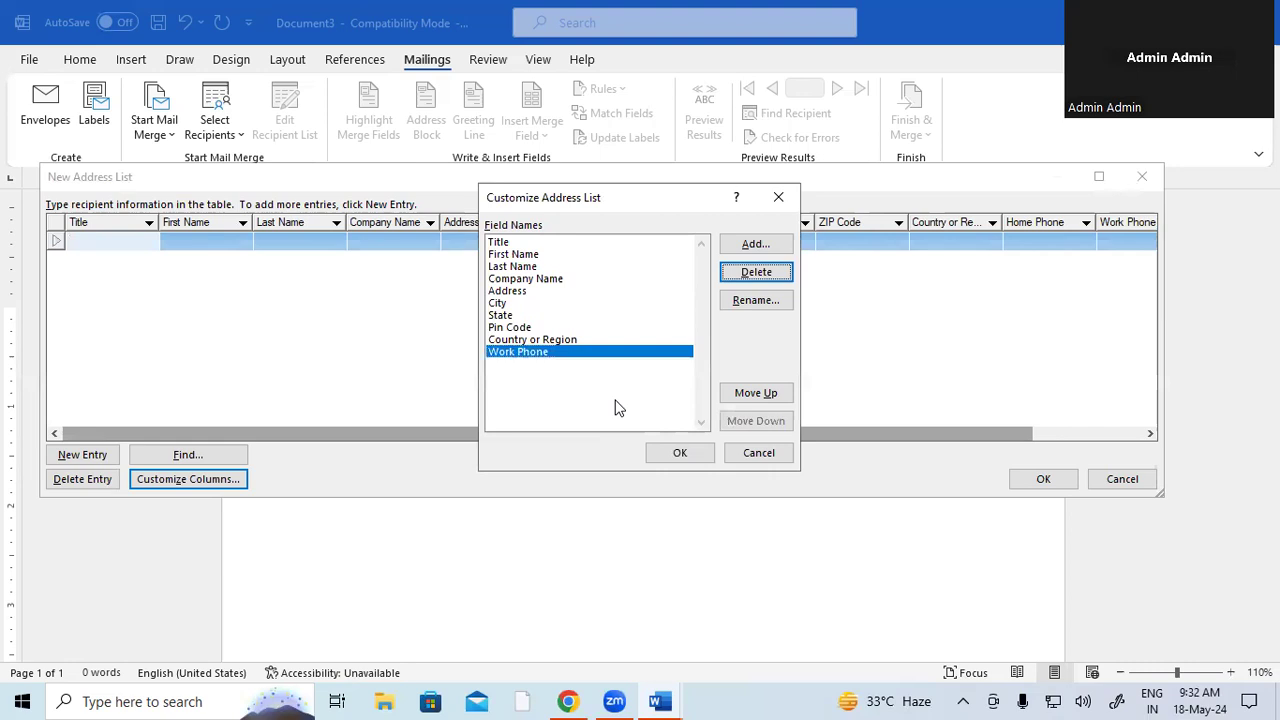
- Add a new field named 'Post' to the recipient list
{"action": "left_click", "coordinate": [769, 245]}
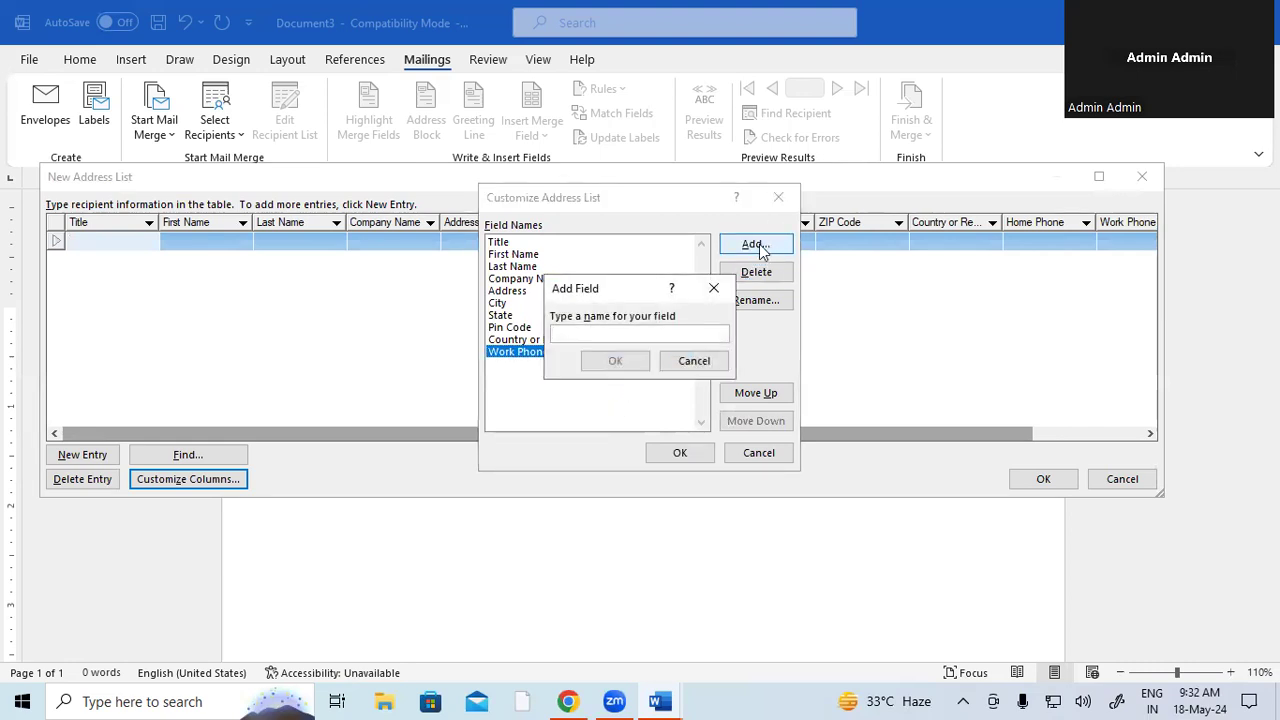
{"action": "left_click_drag", "start_coordinate": [626, 292], "coordinate": [680, 318]}
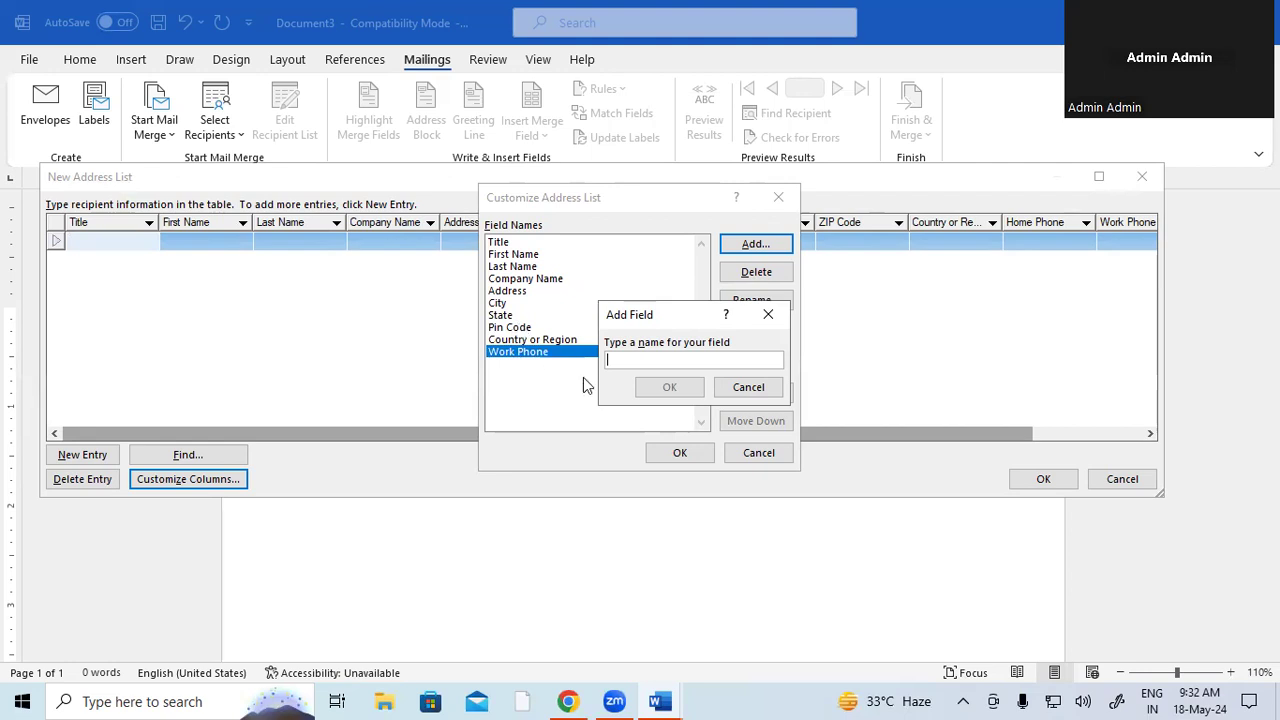
{"action": "type", "text": "Post"}
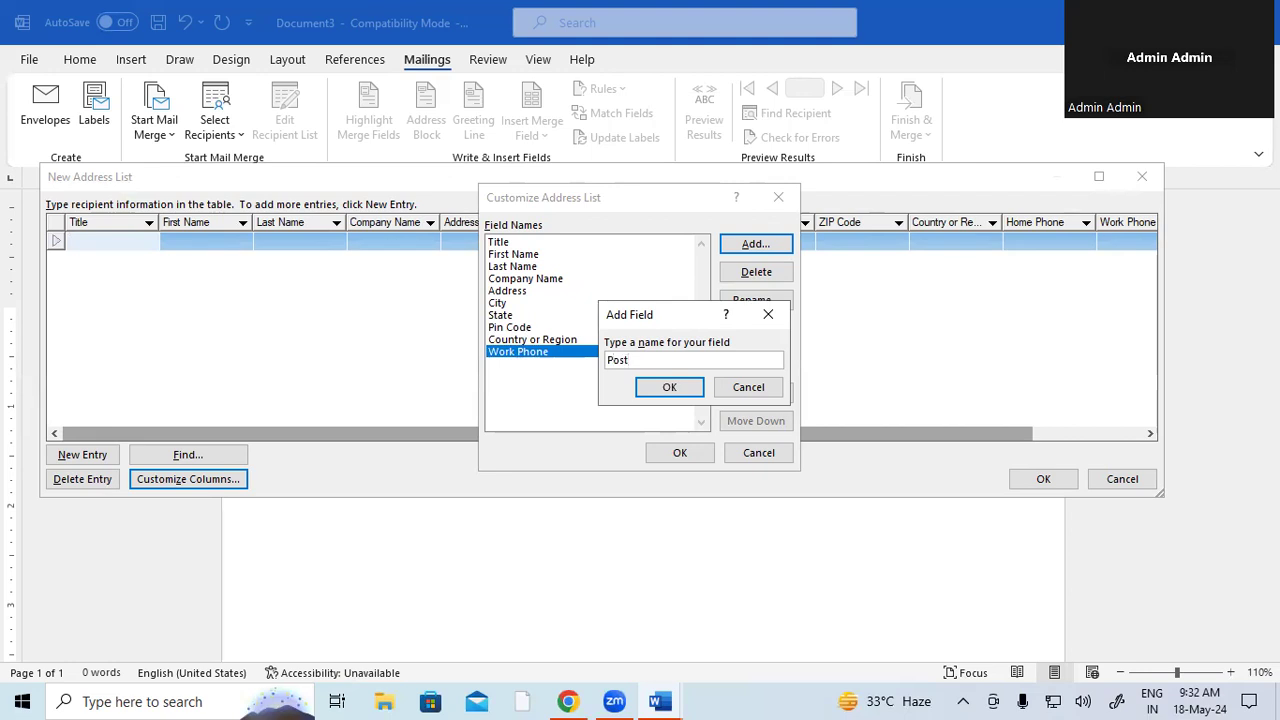
{"action": "left_click", "coordinate": [667, 389]}
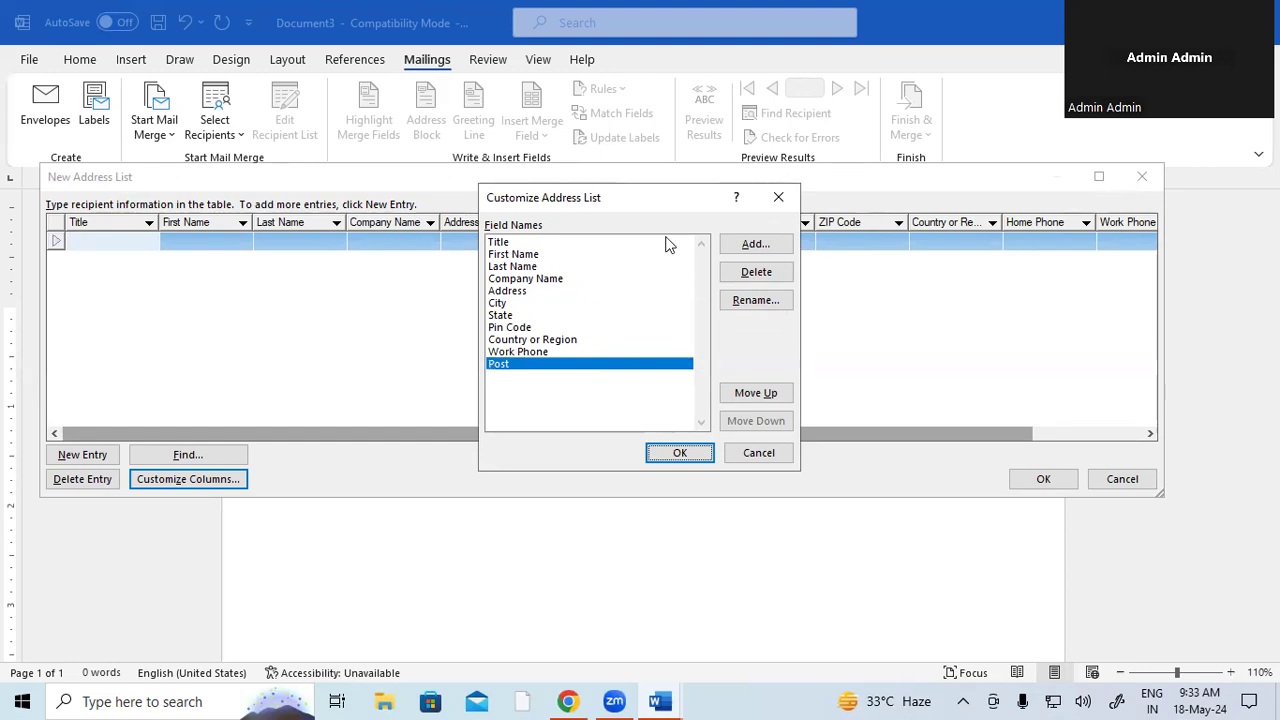
{"action": "left_click", "coordinate": [756, 300]}
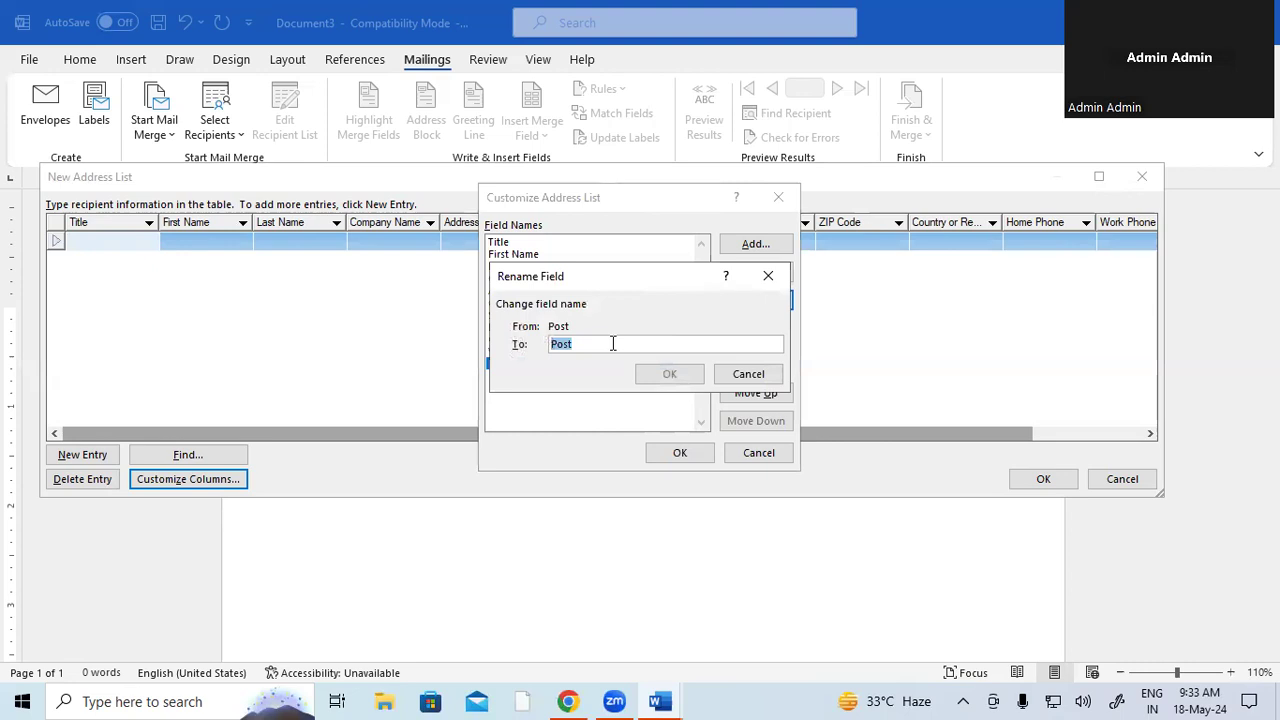
{"action": "left_click", "coordinate": [768, 276]}
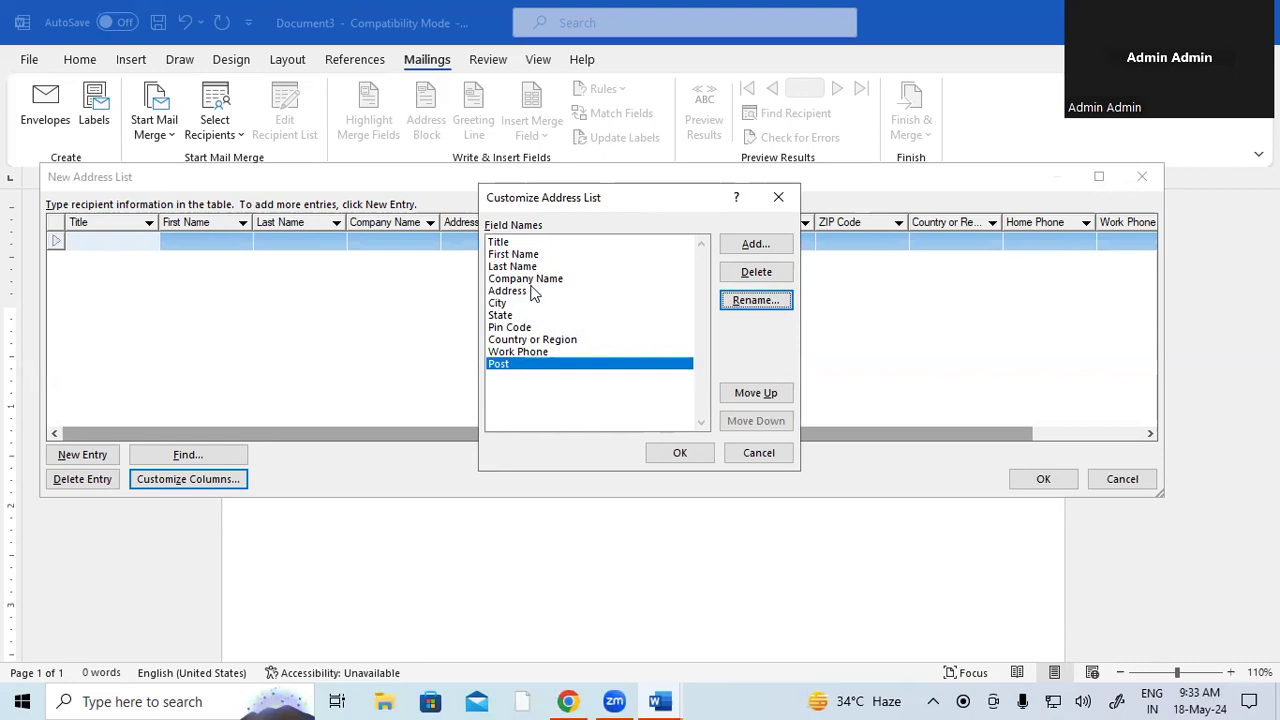
- Move Post up six places to sit below Company Name, and apply the changes
{"action": "left_click", "coordinate": [742, 393]}
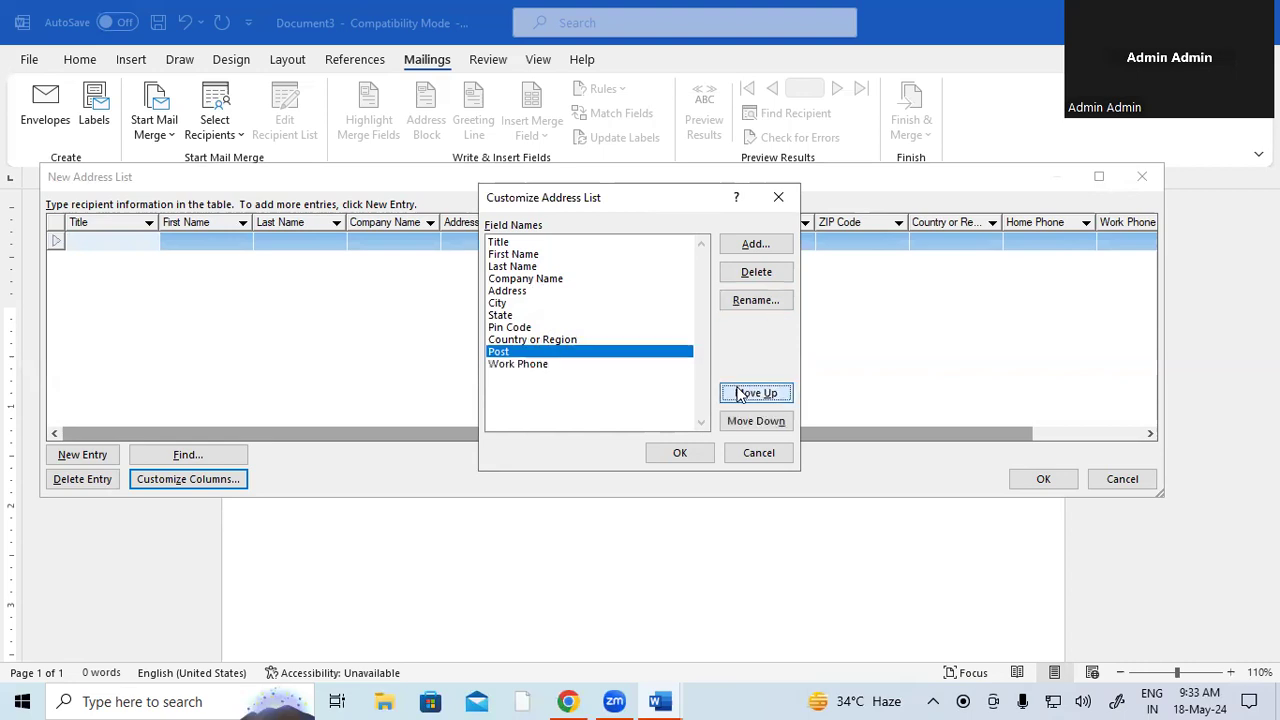
{"action": "left_click", "coordinate": [742, 393]}
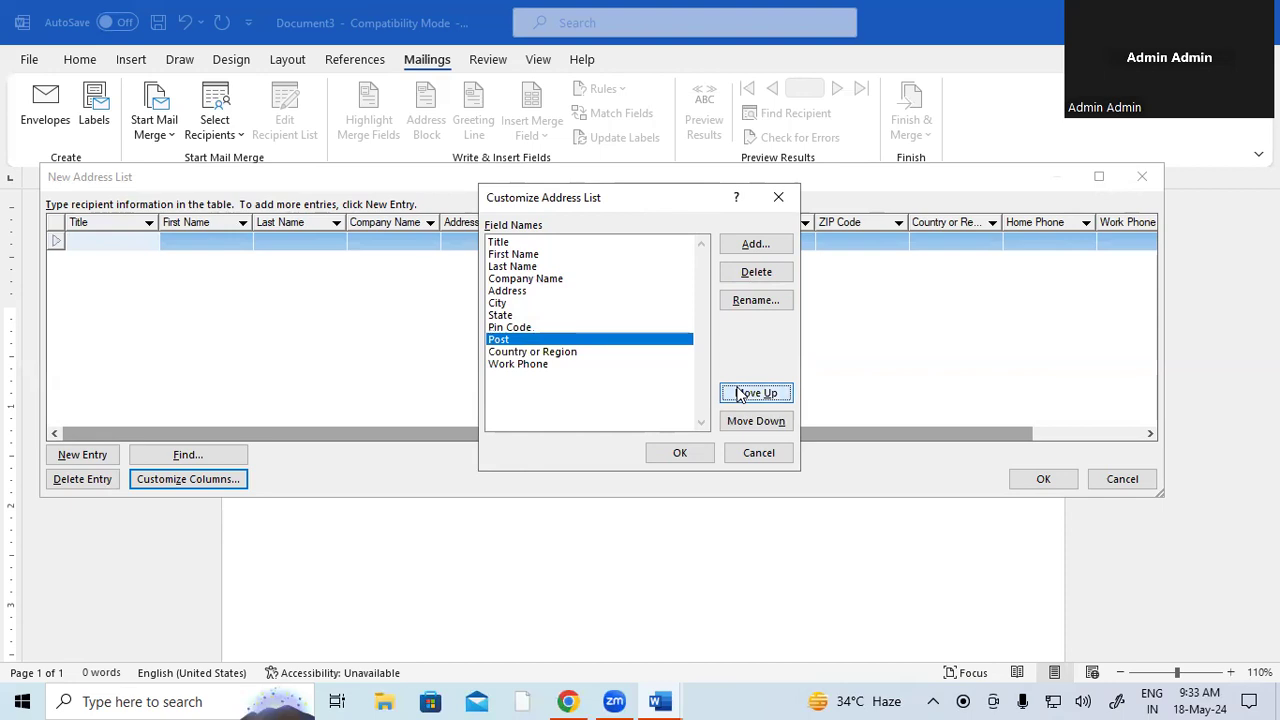
{"action": "left_click", "coordinate": [740, 393]}
{"action": "left_click", "coordinate": [740, 393]}
{"action": "left_click", "coordinate": [740, 393]}
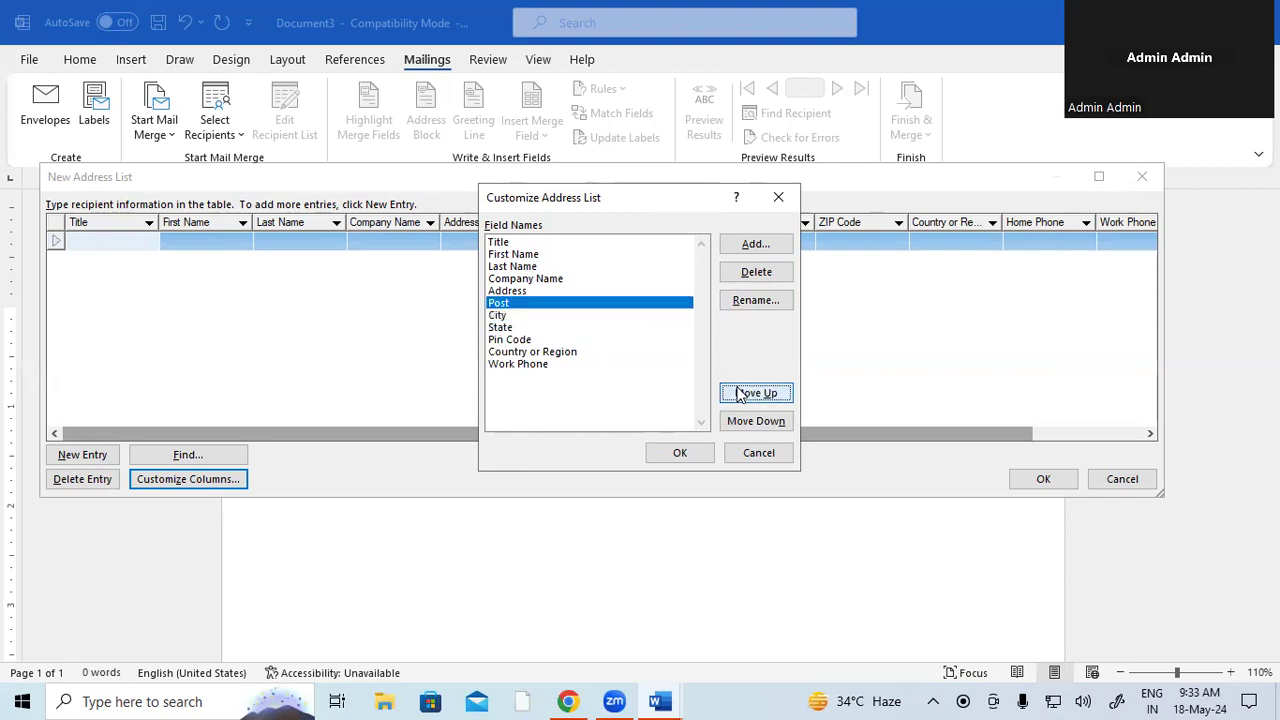
{"action": "left_click", "coordinate": [740, 393]}
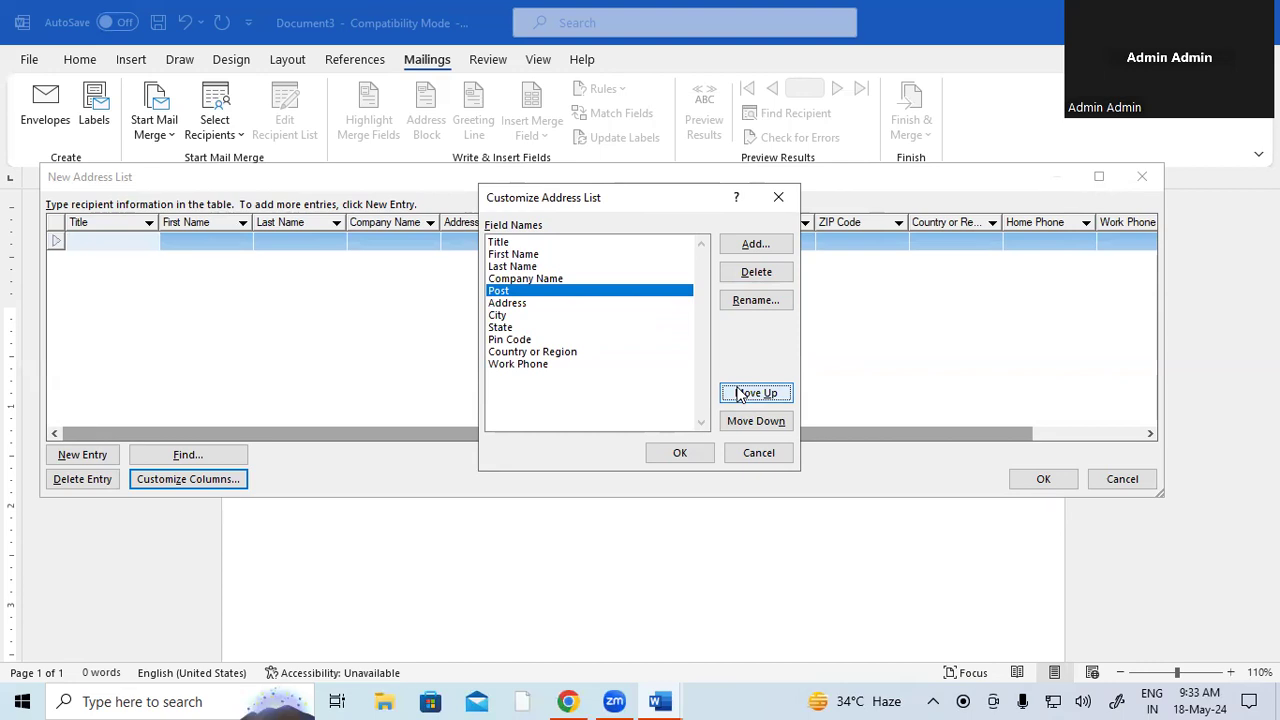
{"action": "left_click", "coordinate": [684, 453]}
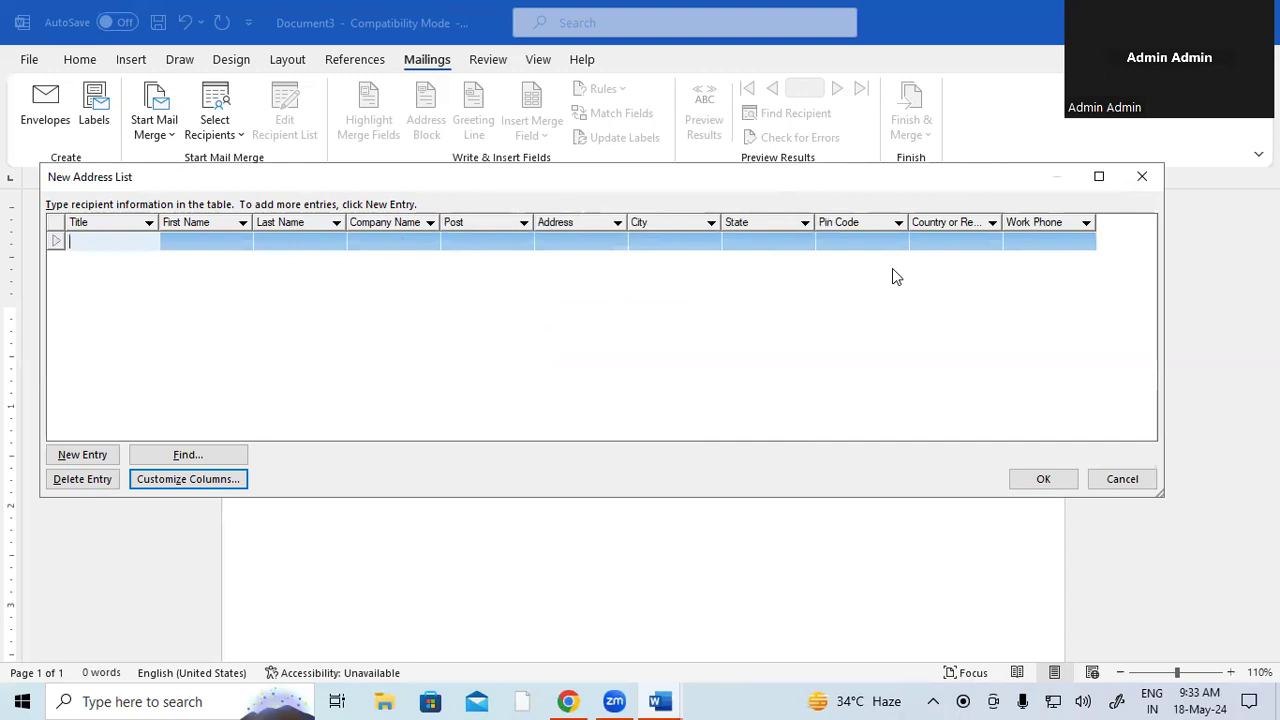
- Enter the first recipient's title MR, full name, company SBI, post CASHIER and address
{"action": "type", "text": "MR"}
{"action": "key", "text": "Tab"}
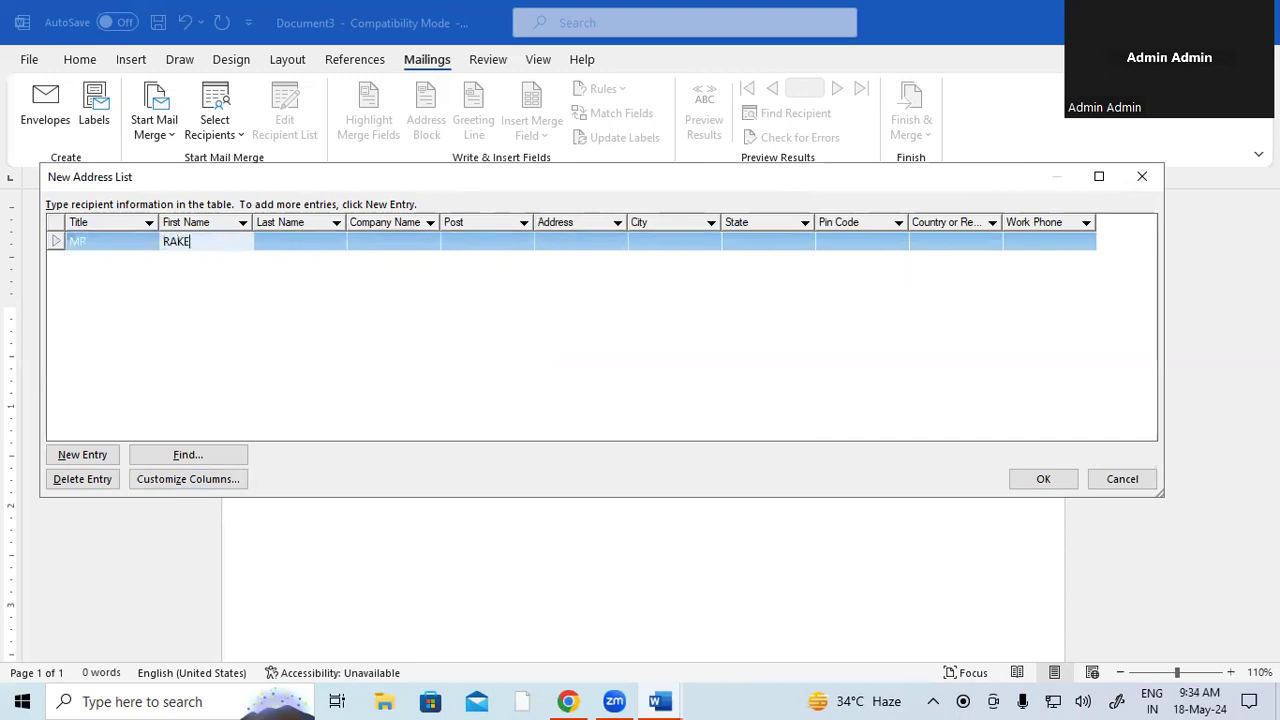
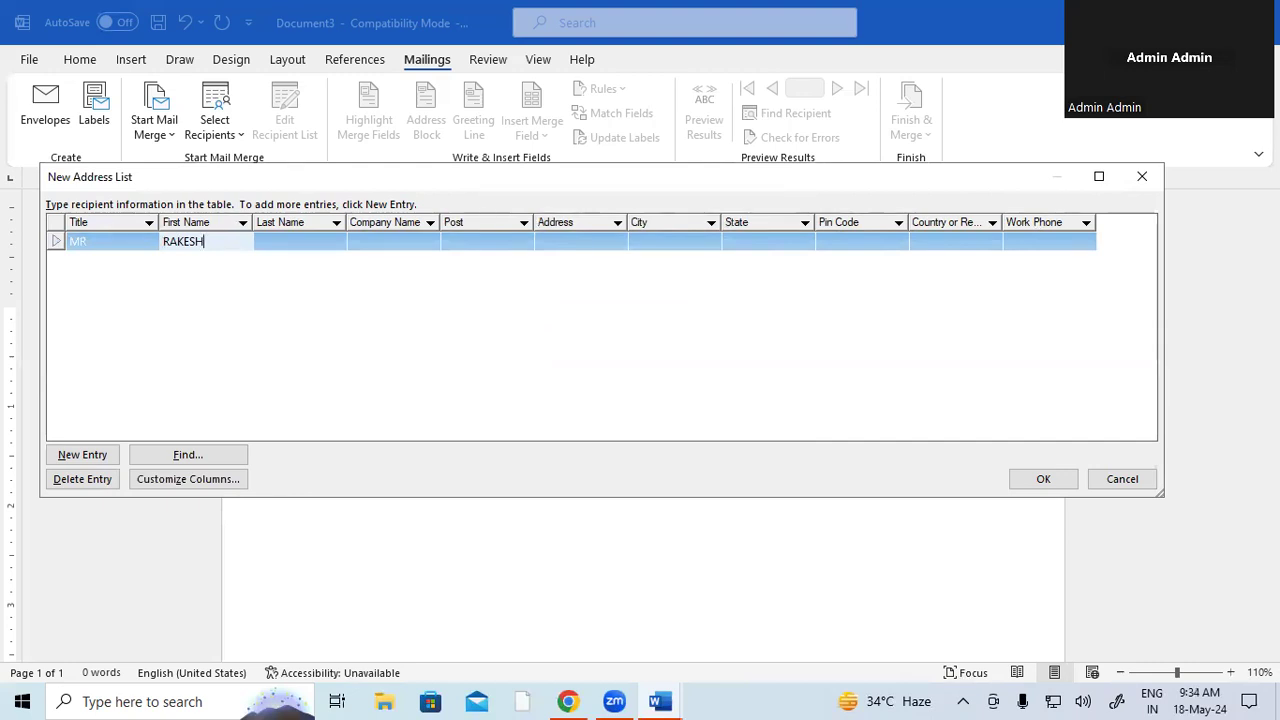
{"action": "key", "text": "Tab"}
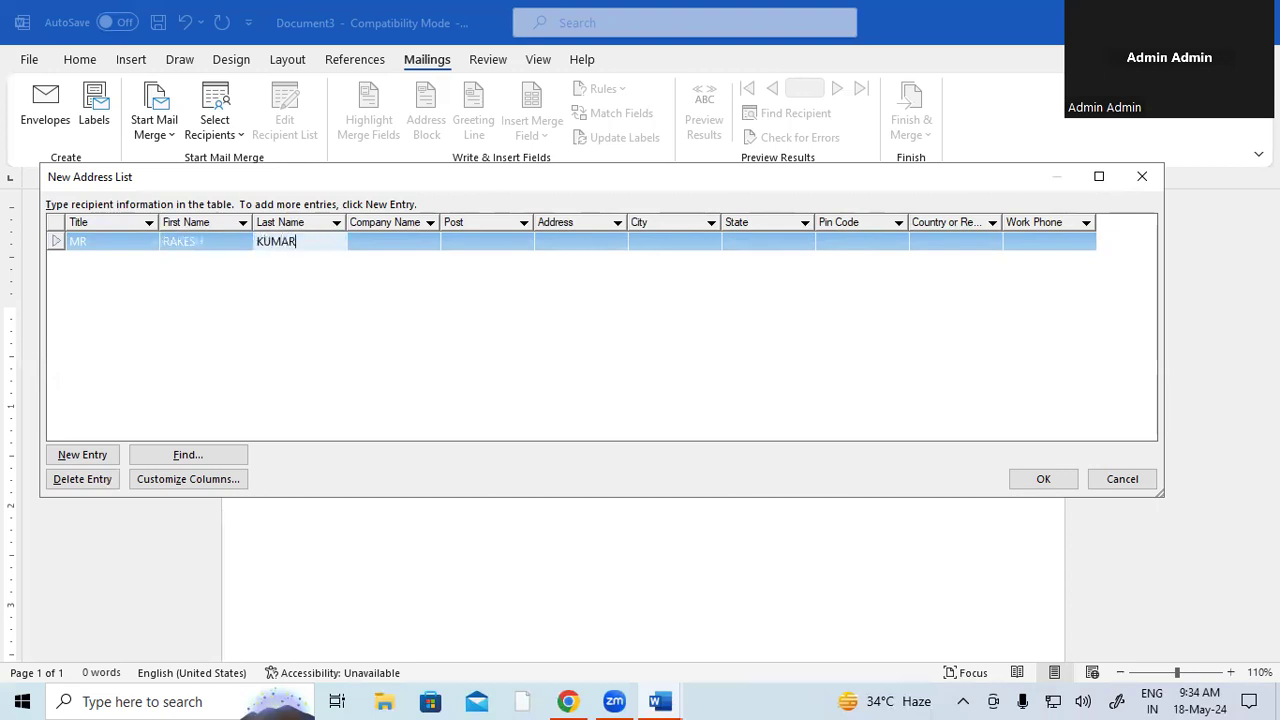
{"action": "key", "text": "Tab"}
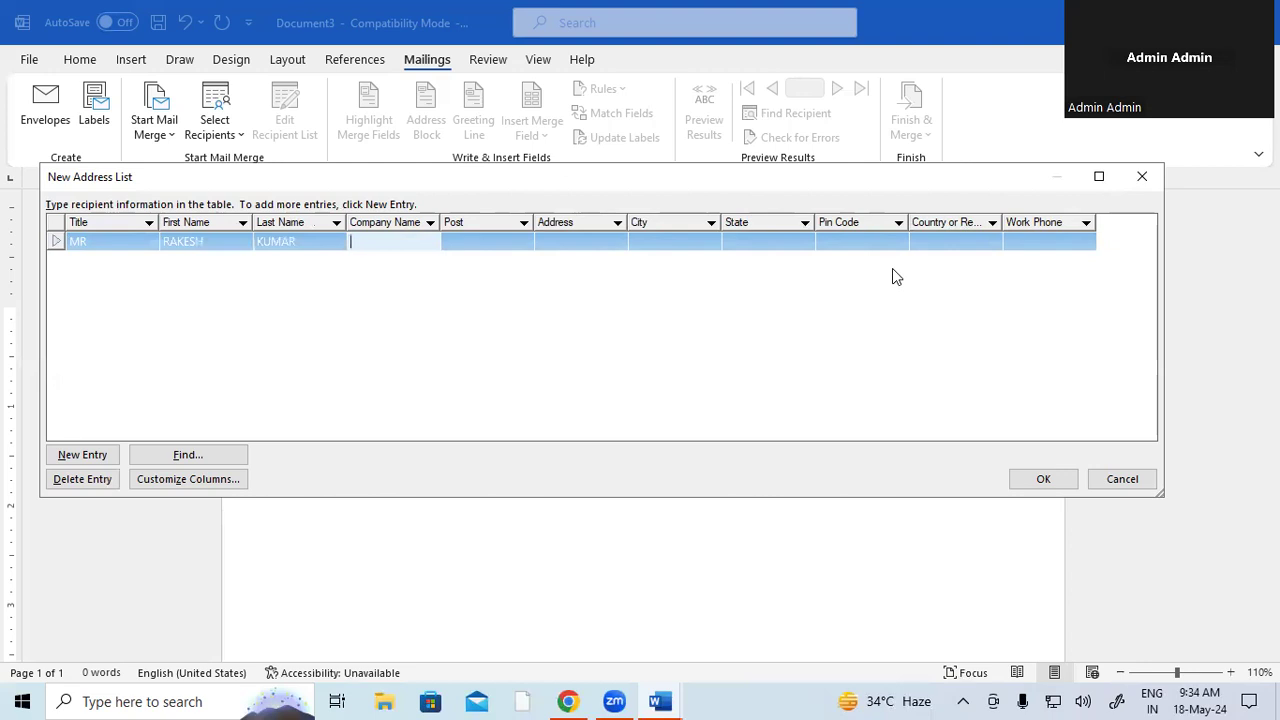
{"action": "type", "text": "SBI"}
{"action": "key", "text": "Tab"}
{"action": "type", "text": "CASHIER"}
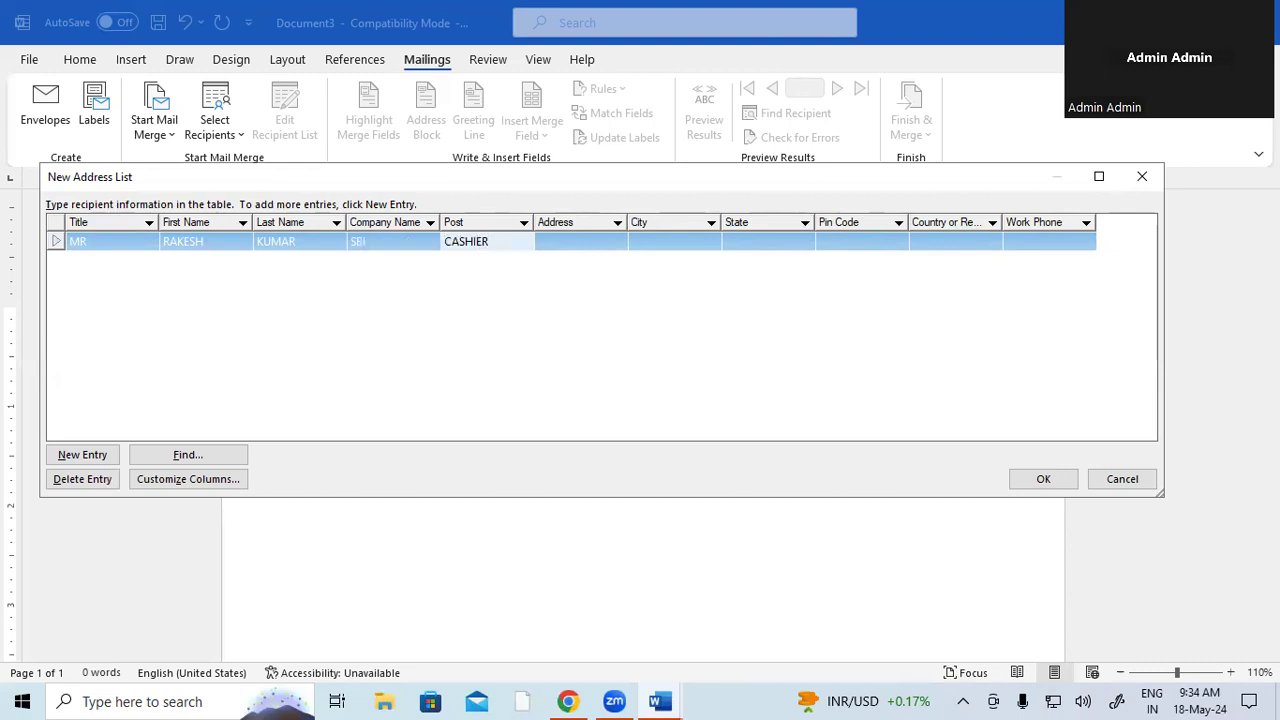
{"action": "key", "text": "Tab"}
{"action": "type", "text": "RAMKOLA"}
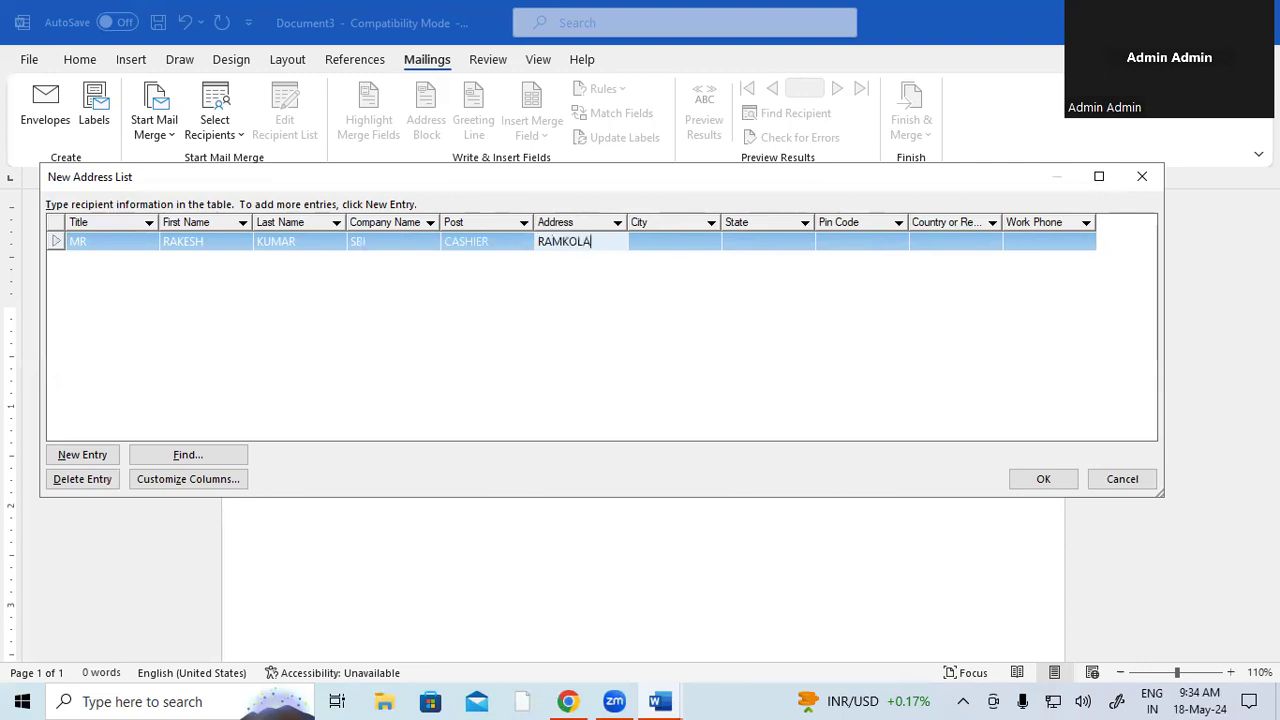
- Fill the first recipient's city, state, pin code, country INDIA and work phone, then add a new entry
{"action": "key", "text": "Tab"}
{"action": "type", "text": "PA"}
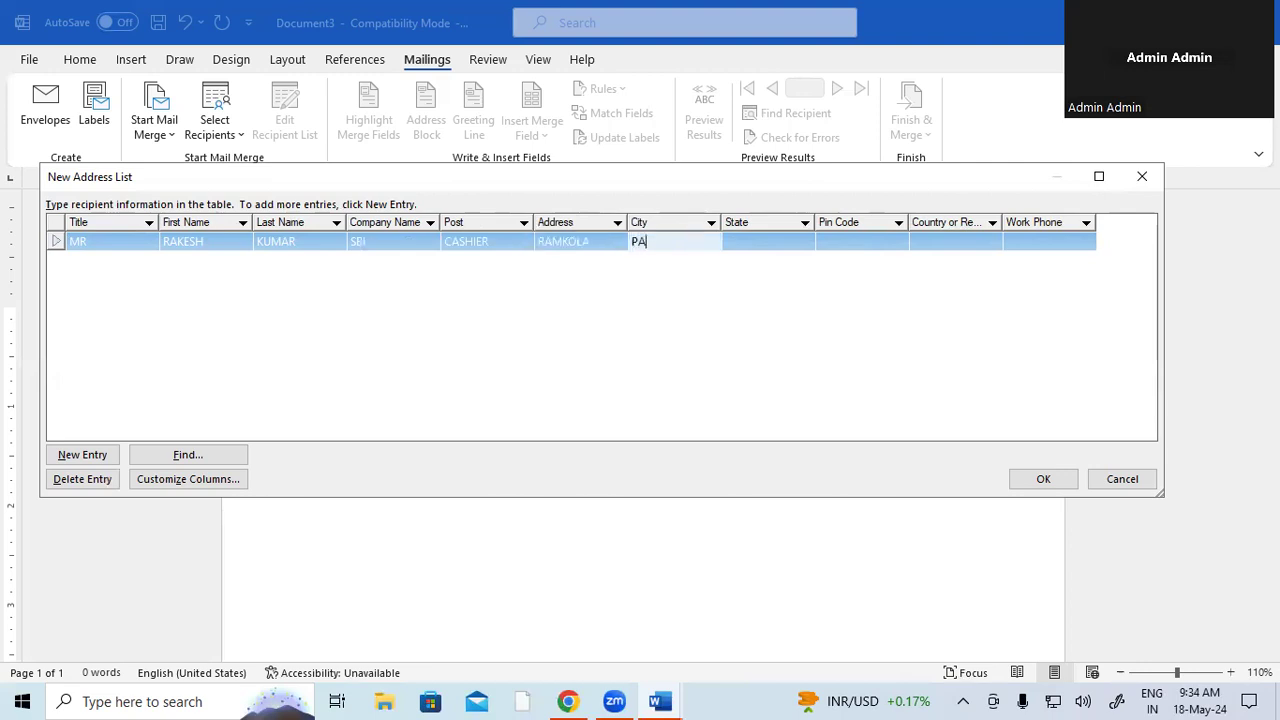
{"action": "key", "text": "BackSpace"}
{"action": "key", "text": "BackSpace"}
{"action": "type", "text": "RAMKOLA"}
{"action": "key", "text": "Tab"}
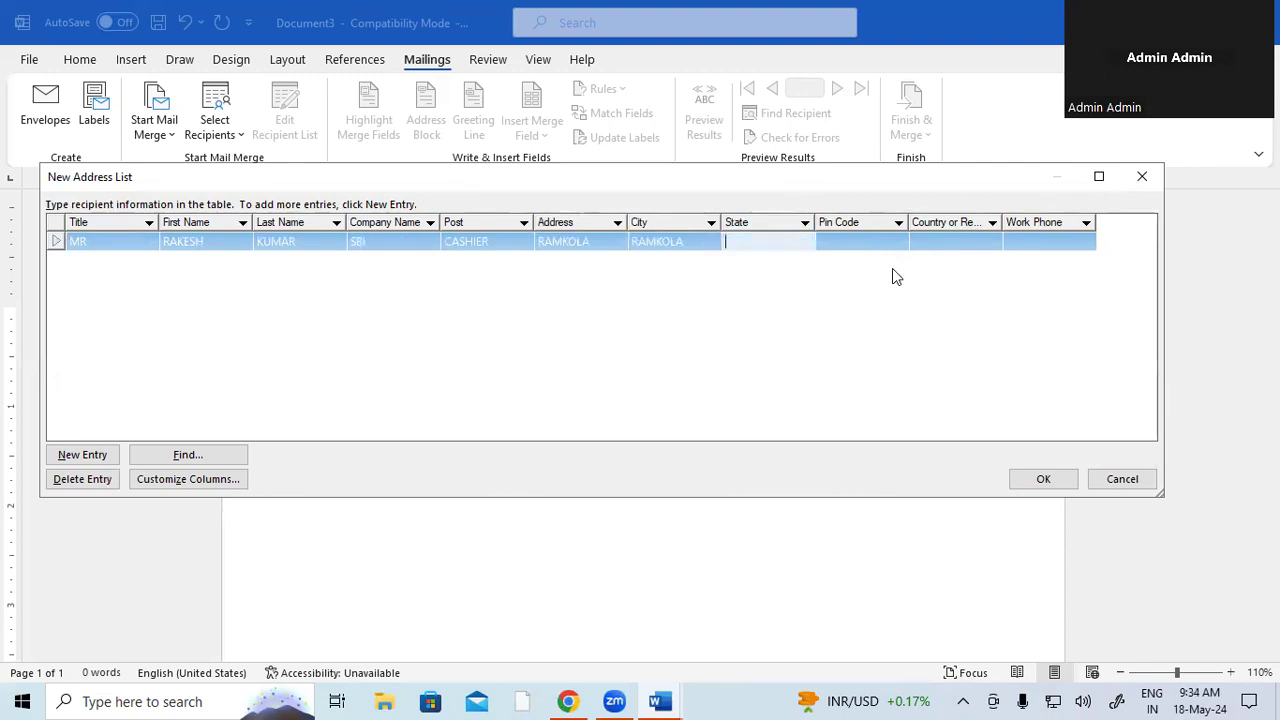
{"action": "type", "text": "UP"}
{"action": "key", "text": "Tab"}
{"action": "type", "text": "274304"}
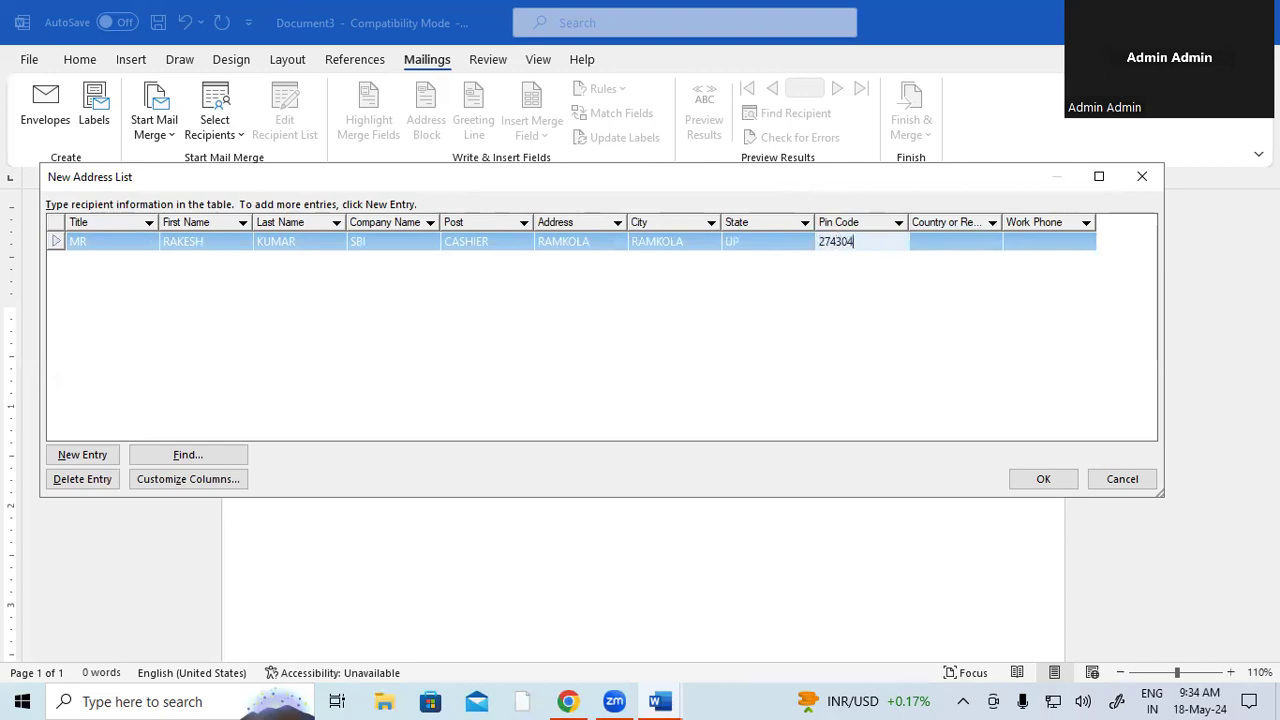
{"action": "key", "text": "BackSpace"}
{"action": "type", "text": "5"}
{"action": "key", "text": "Tab"}
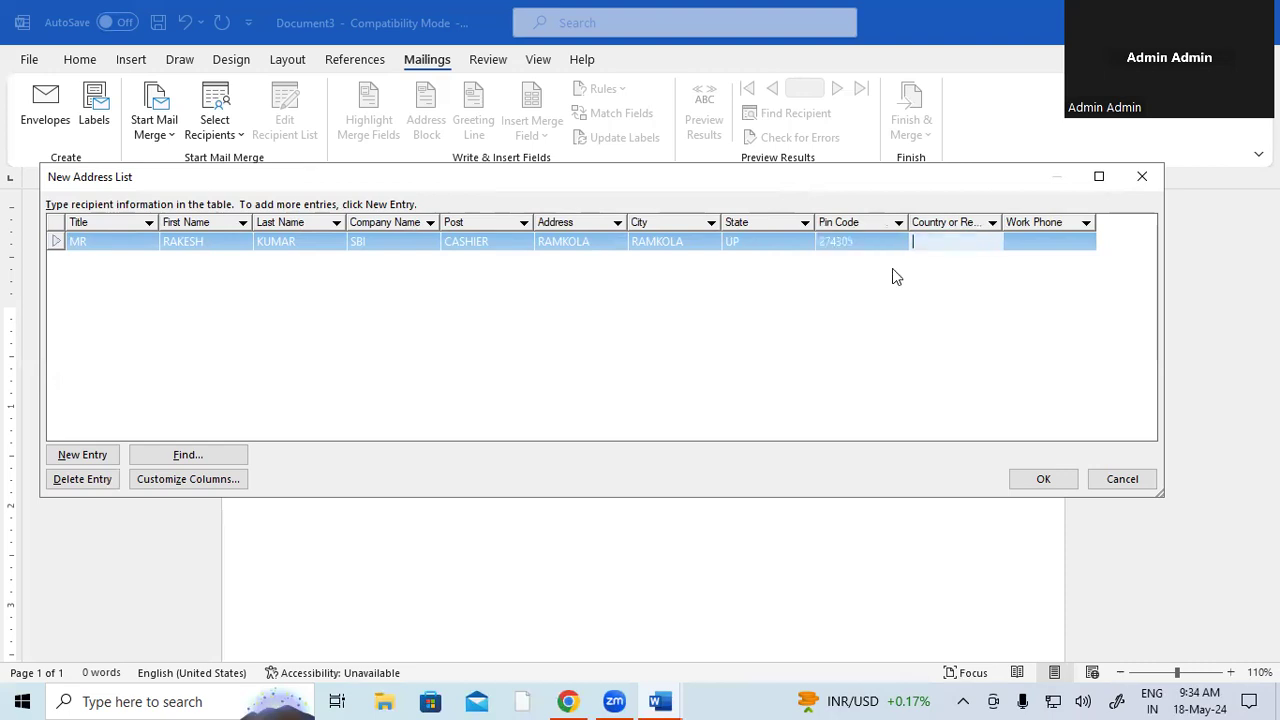
{"action": "type", "text": "INDIA"}
{"action": "key", "text": "Tab"}
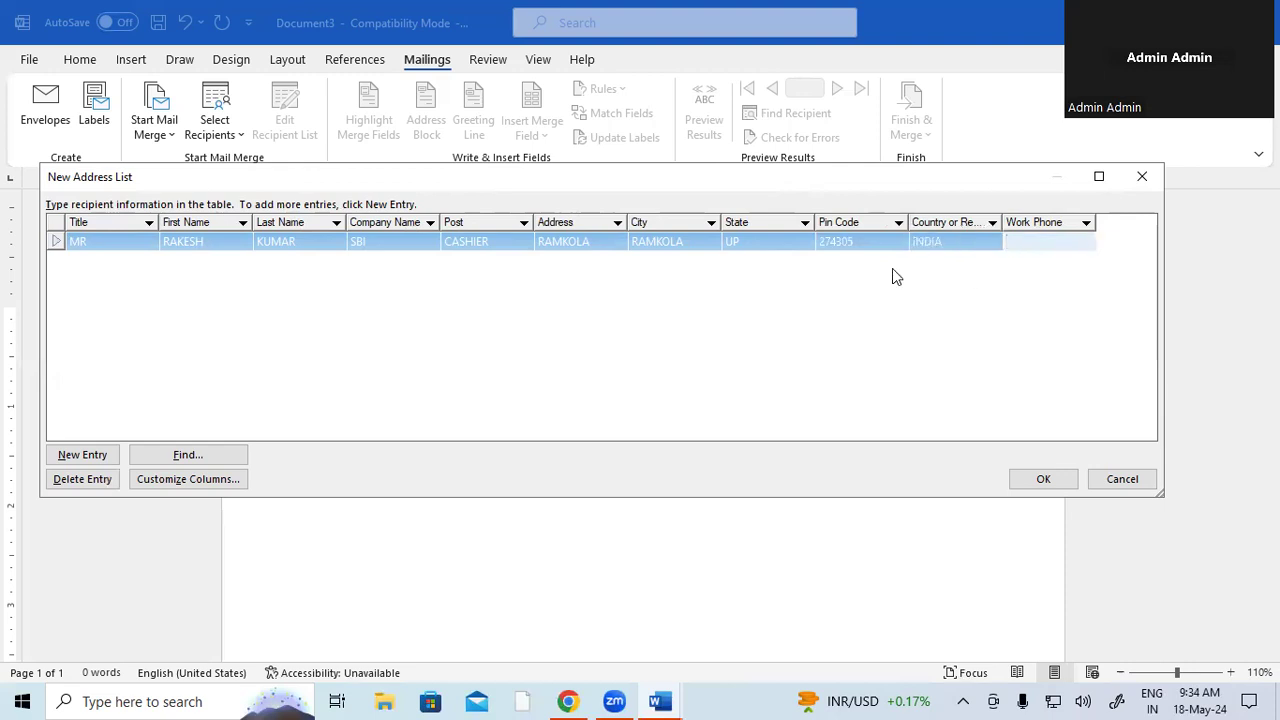
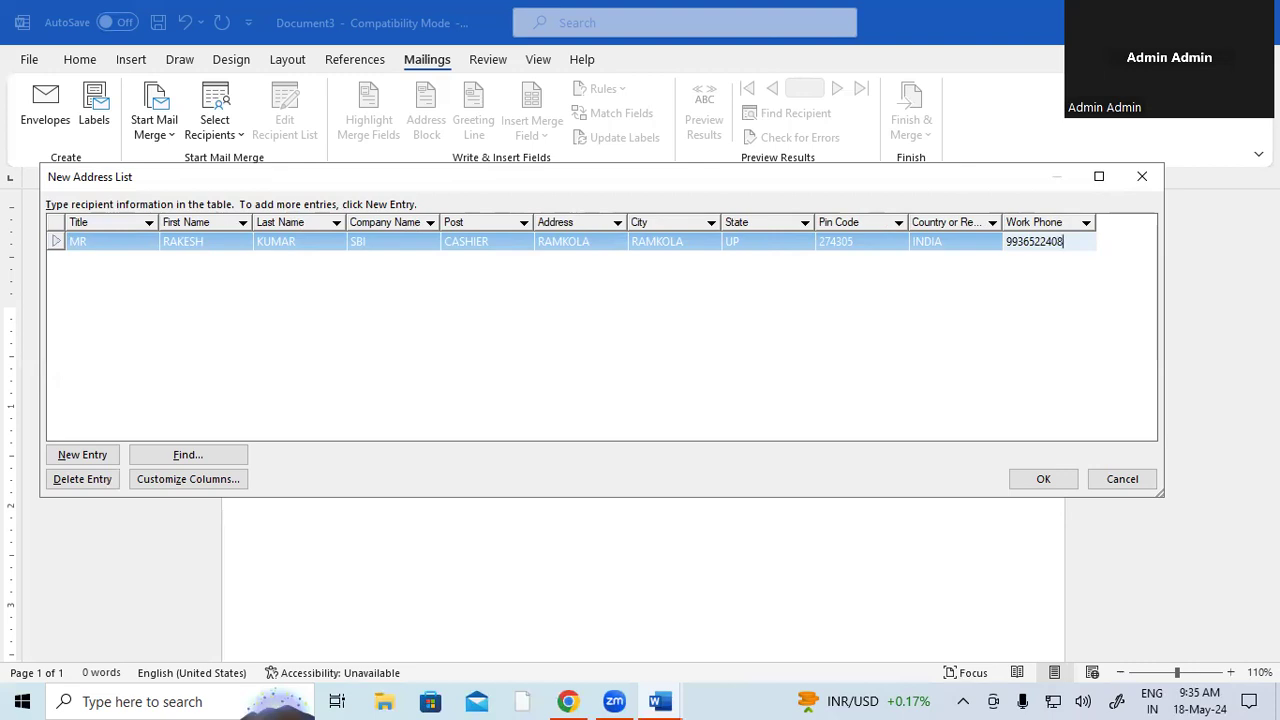
{"action": "key", "text": "Tab"}
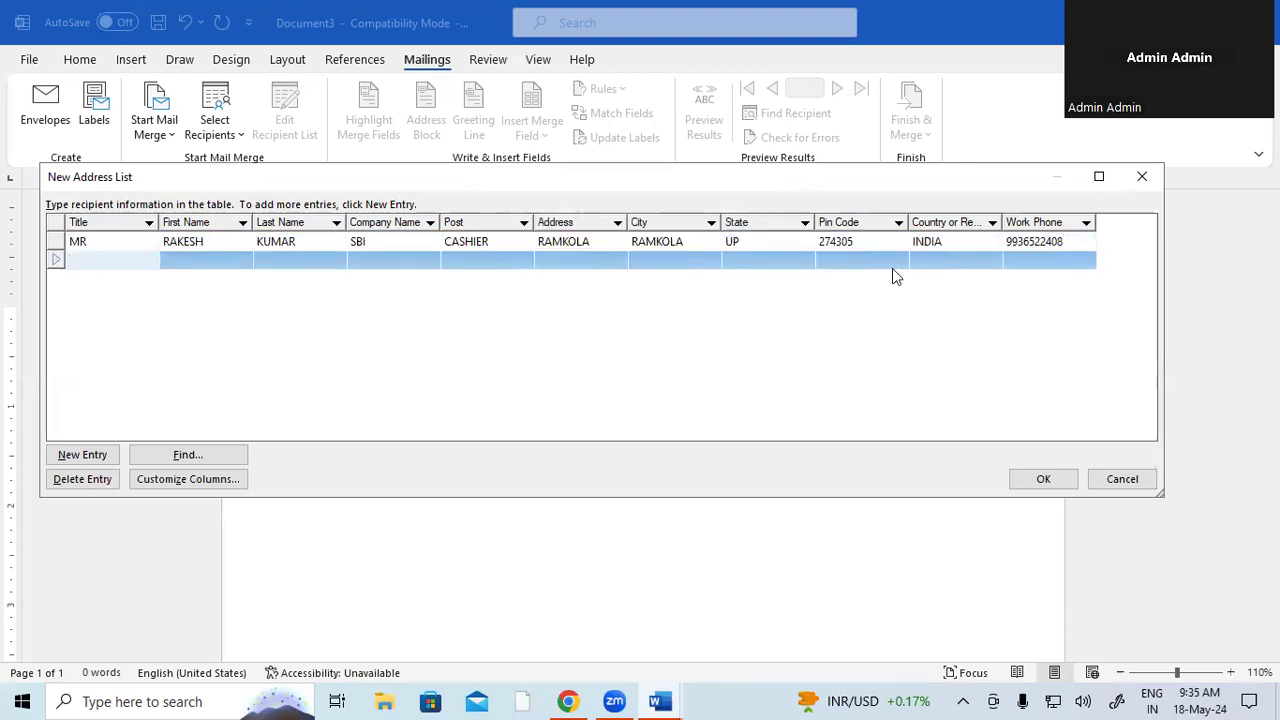
- Enter the second recipient's title MR, full name, company SBI, post CASHIER and address
{"action": "type", "text": "MR"}
{"action": "key", "text": "Tab"}
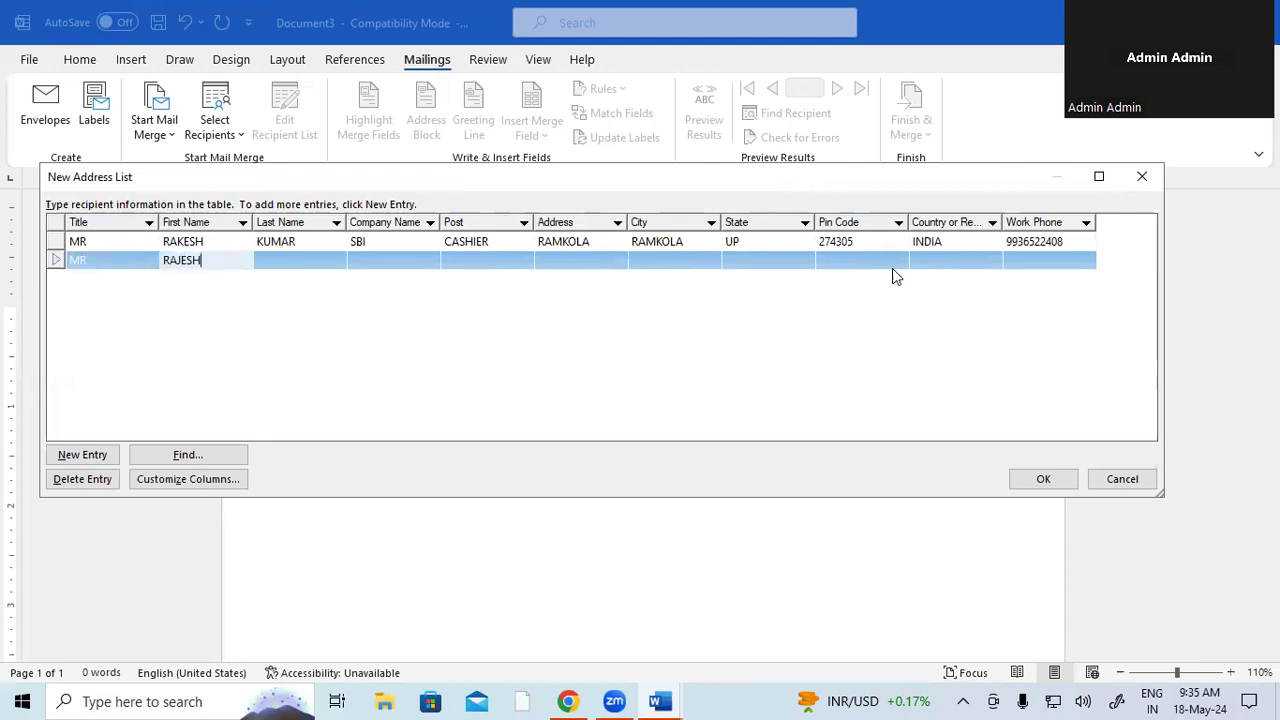
{"action": "key", "text": "Tab"}
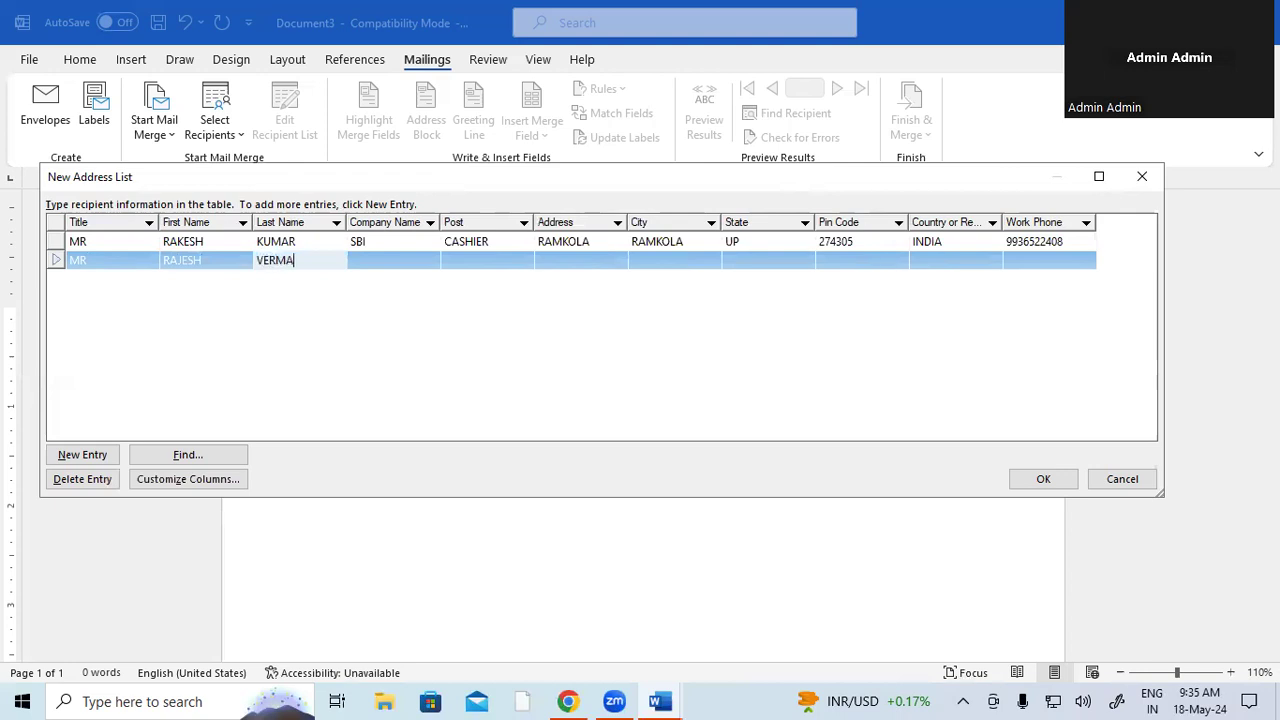
{"action": "key", "text": "Tab"}
{"action": "type", "text": "SBI"}
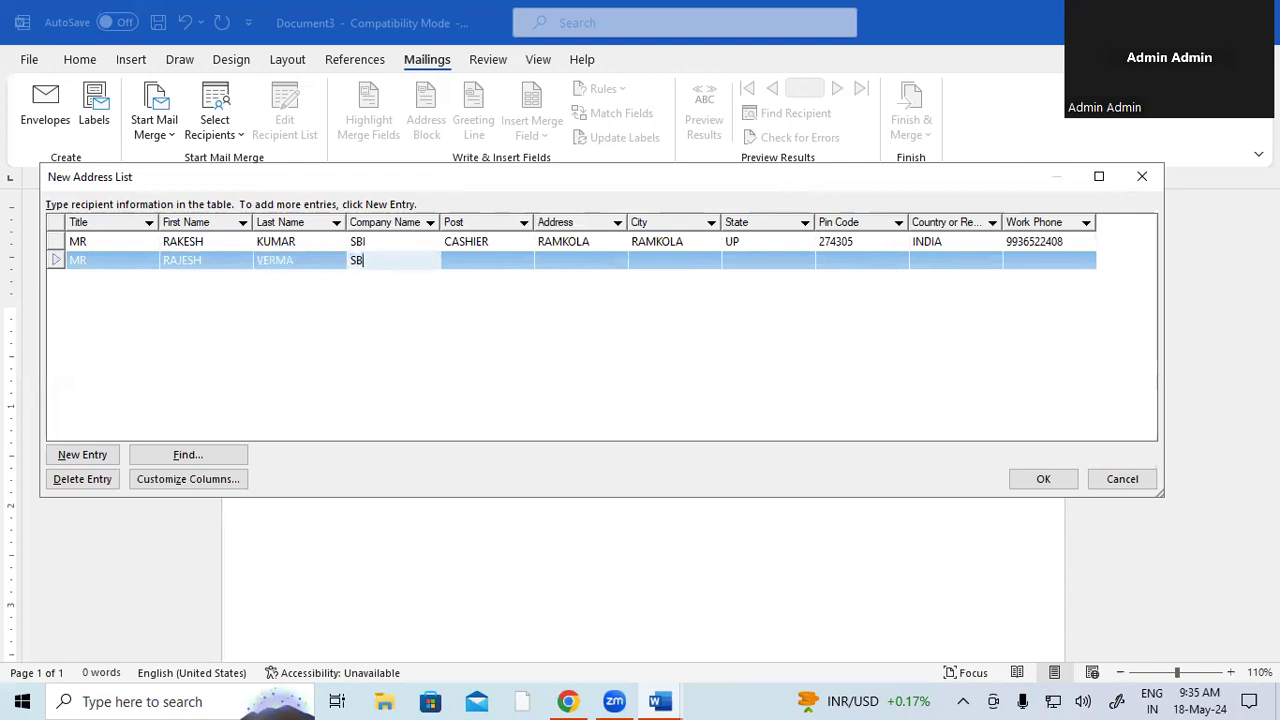
{"action": "key", "text": "Tab"}
{"action": "type", "text": "CASHIER"}
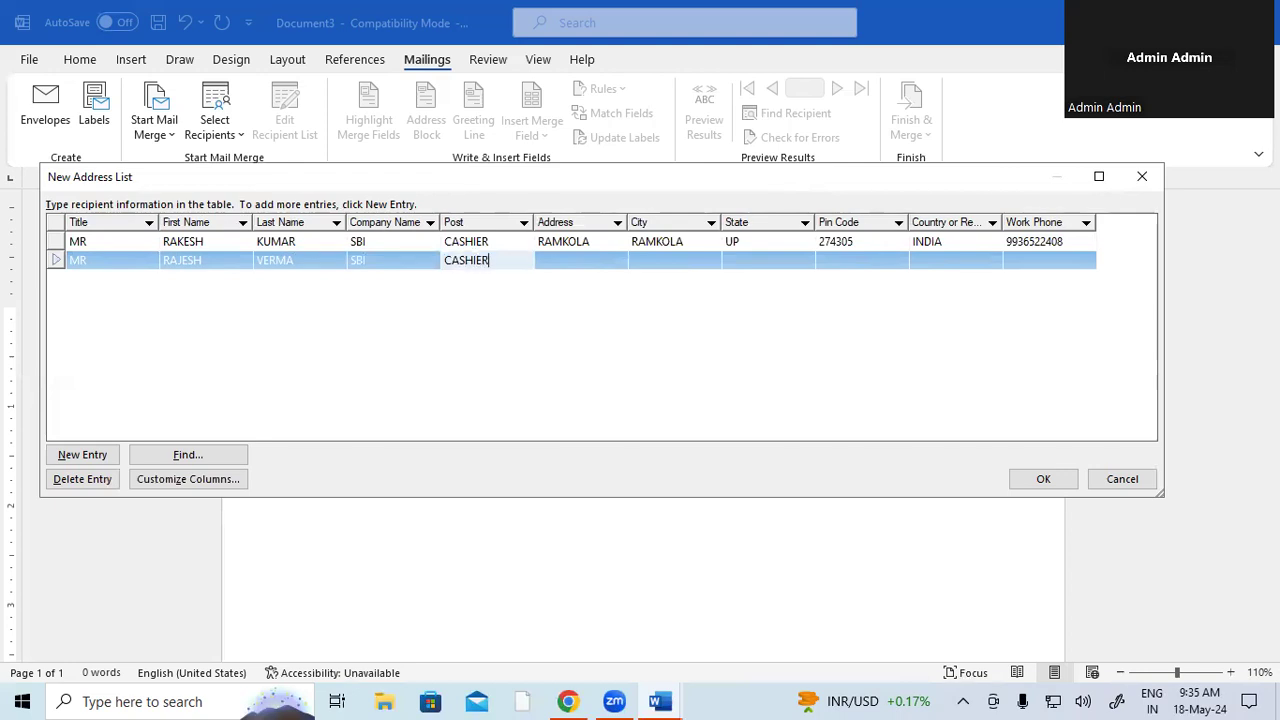
{"action": "key", "text": "Tab"}
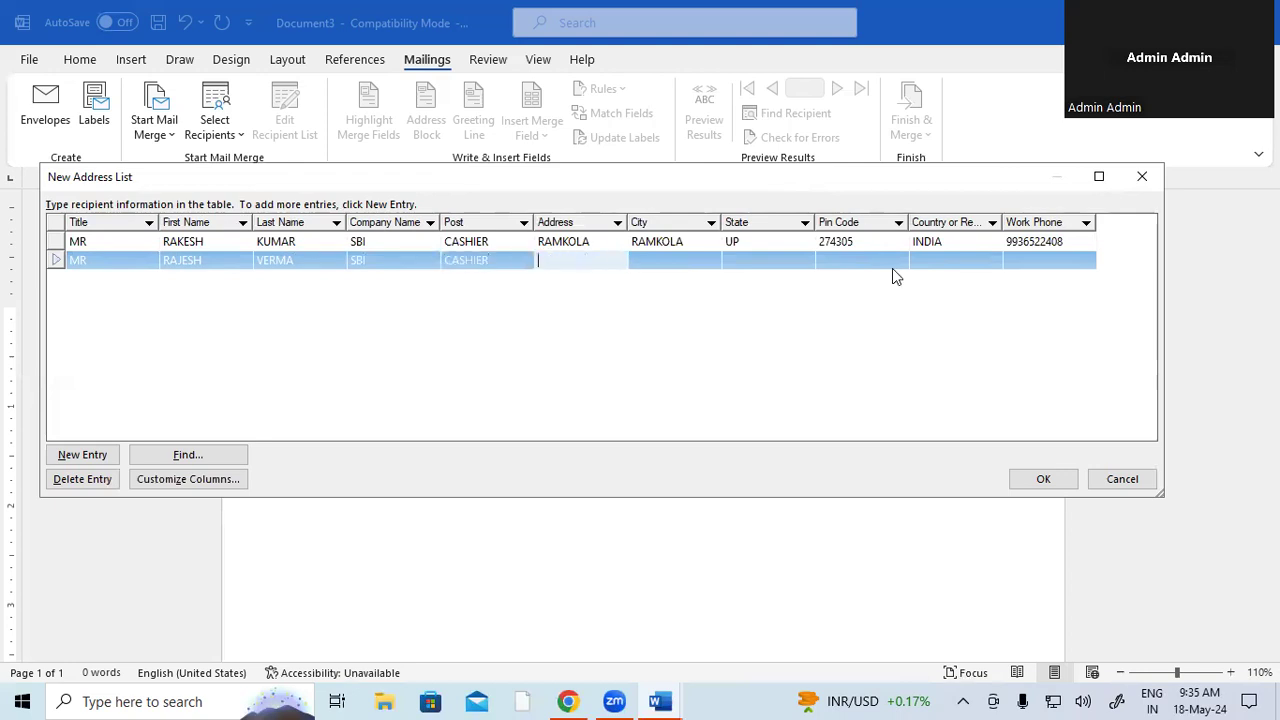
{"action": "type", "text": "PADRAUNA"}
- Complete the second recipient's city, state, pin code, country INDIA and work phone, then title a third entry MRS
{"action": "key", "text": "Tab"}
{"action": "type", "text": "PADRAUNA"}
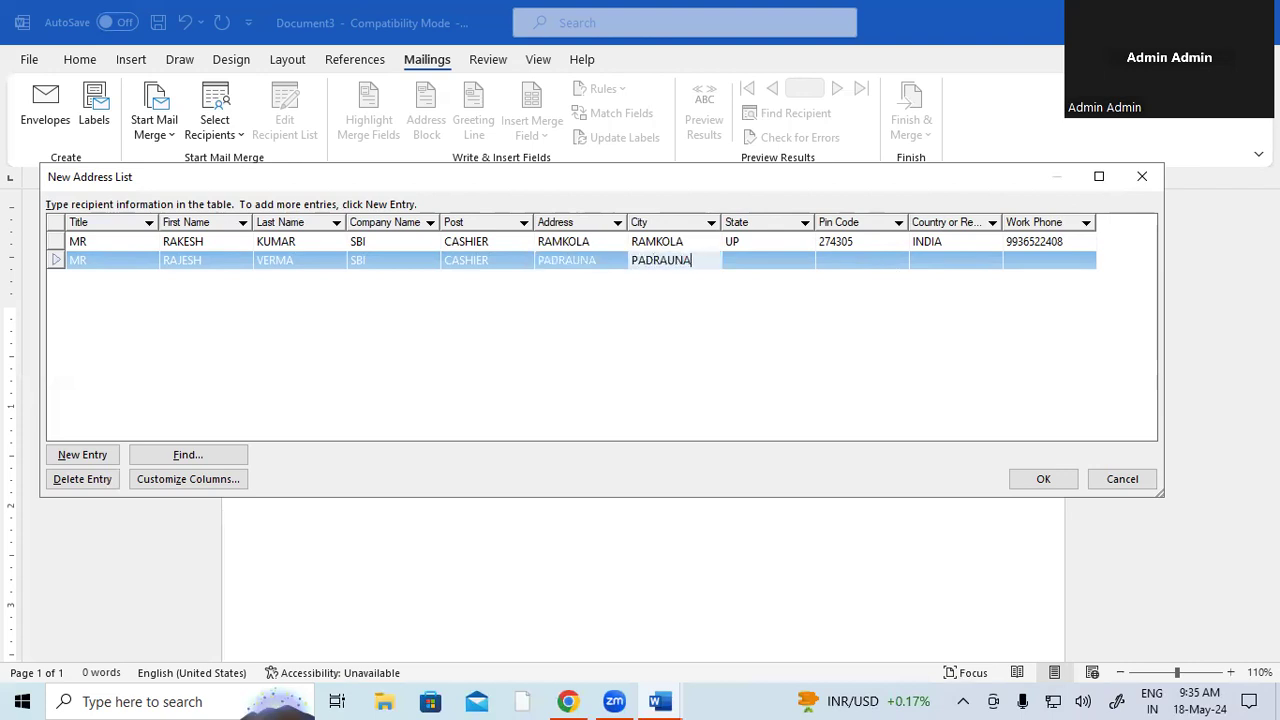
{"action": "key", "text": "Tab"}
{"action": "type", "text": "UP"}
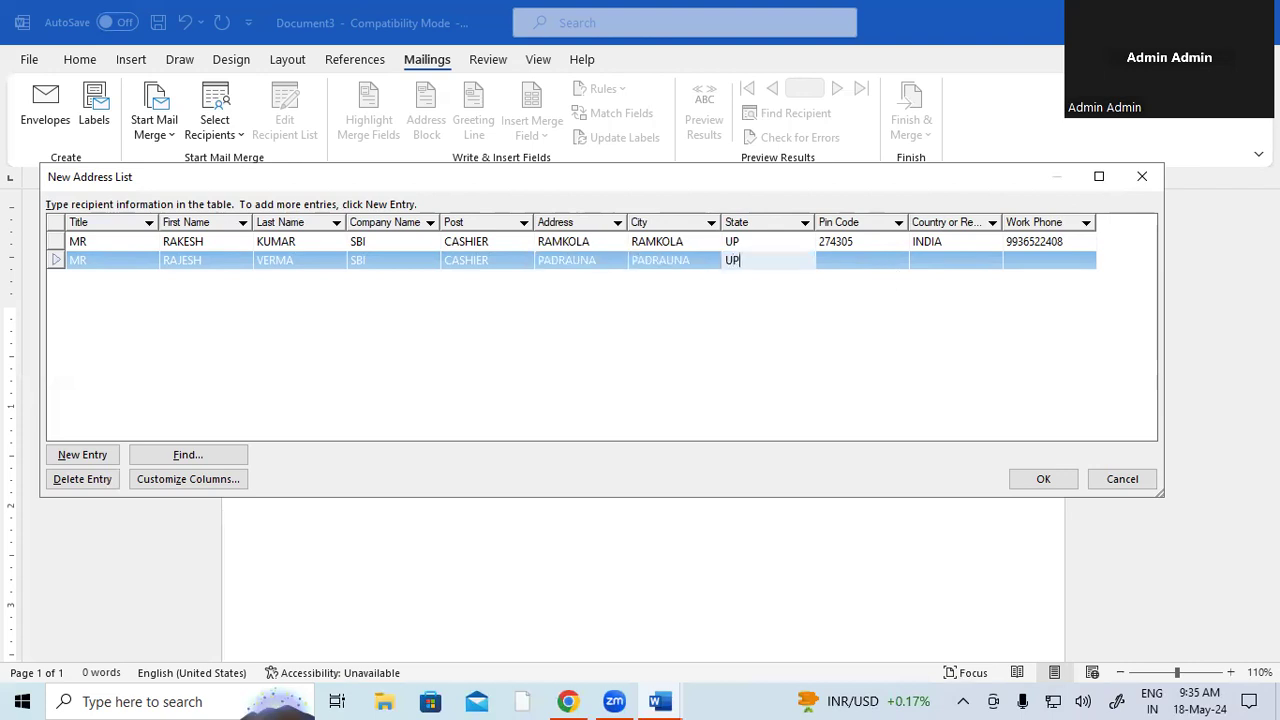
{"action": "key", "text": "Tab"}
{"action": "type", "text": "274304"}
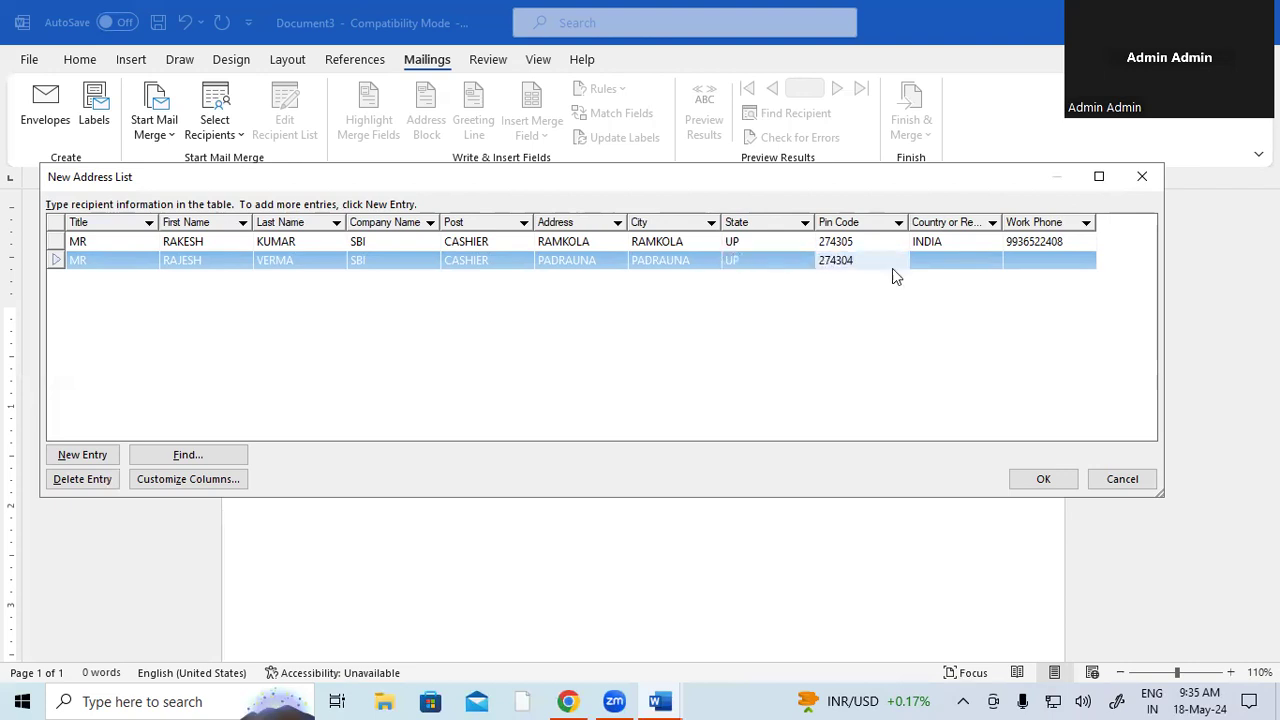
{"action": "key", "text": "Tab"}
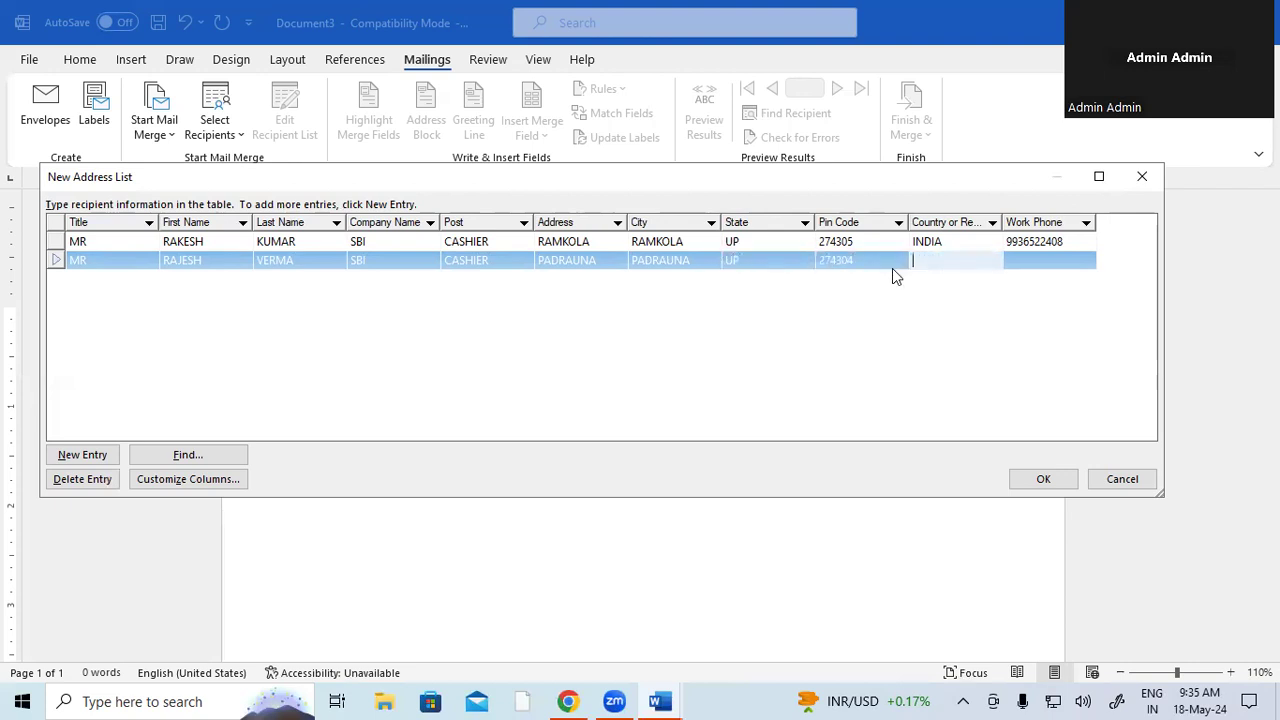
{"action": "type", "text": "INDIA"}
{"action": "key", "text": "Tab"}
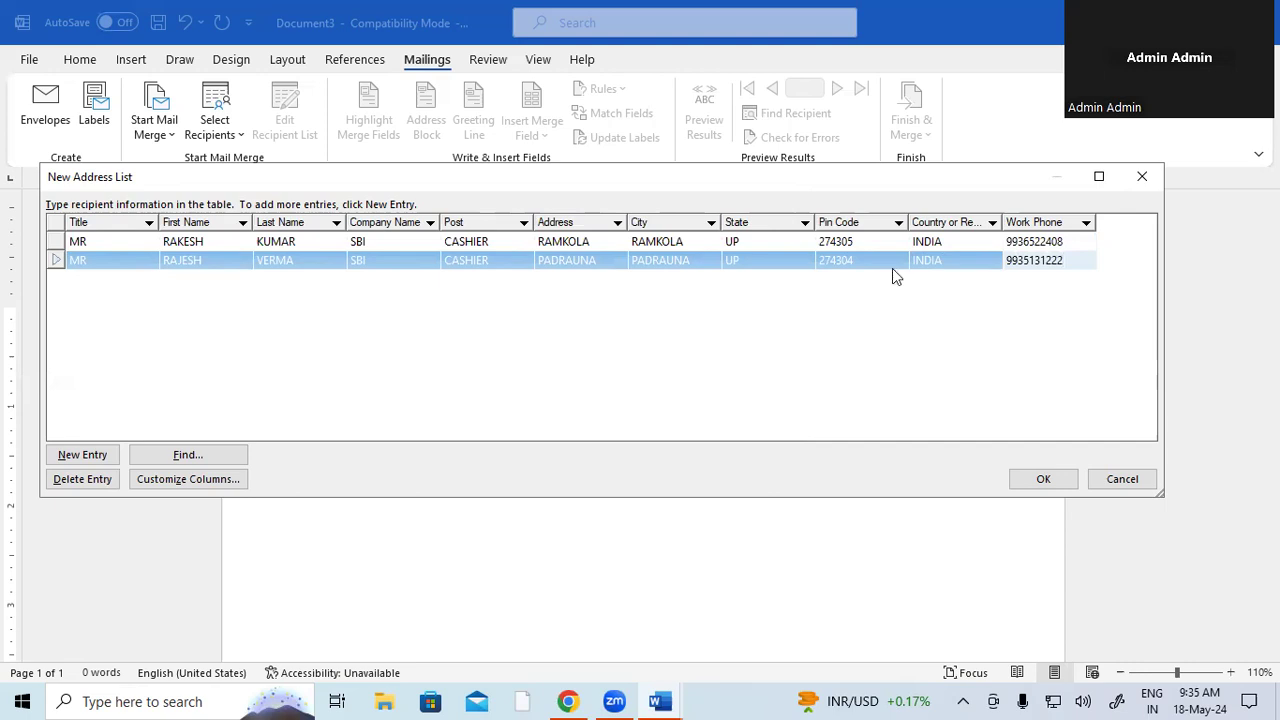
{"action": "key", "text": "Tab"}
{"action": "type", "text": "MRS"}
{"action": "key", "text": "Tab"}
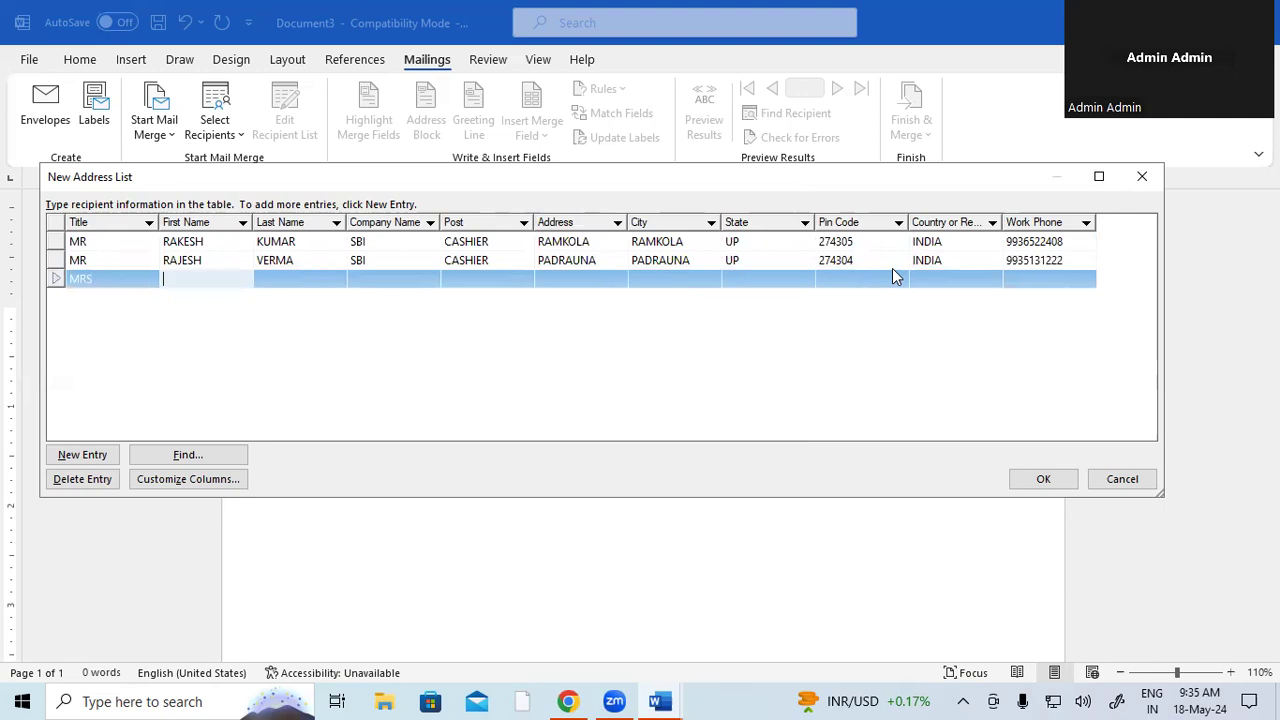
- Enter the third recipient's full name, company SBI, post FIELD OFFICER and address
{"action": "key", "text": "Tab"}
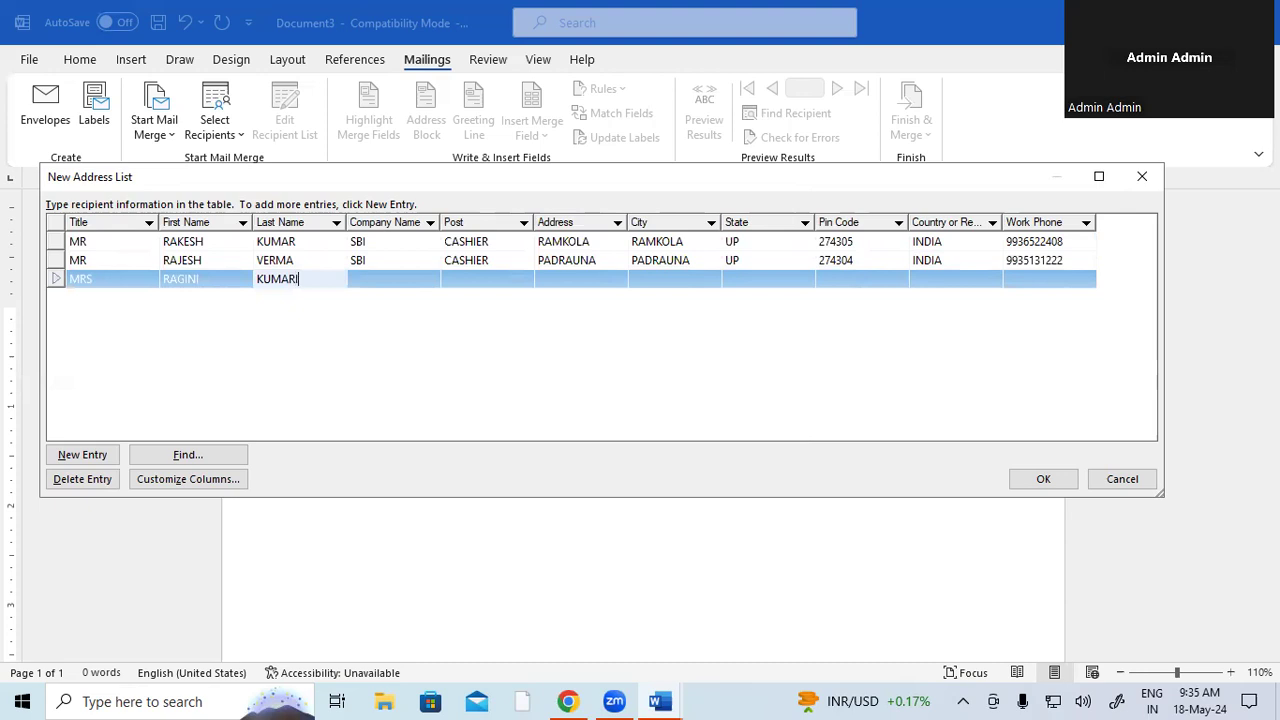
{"action": "key", "text": "Tab"}
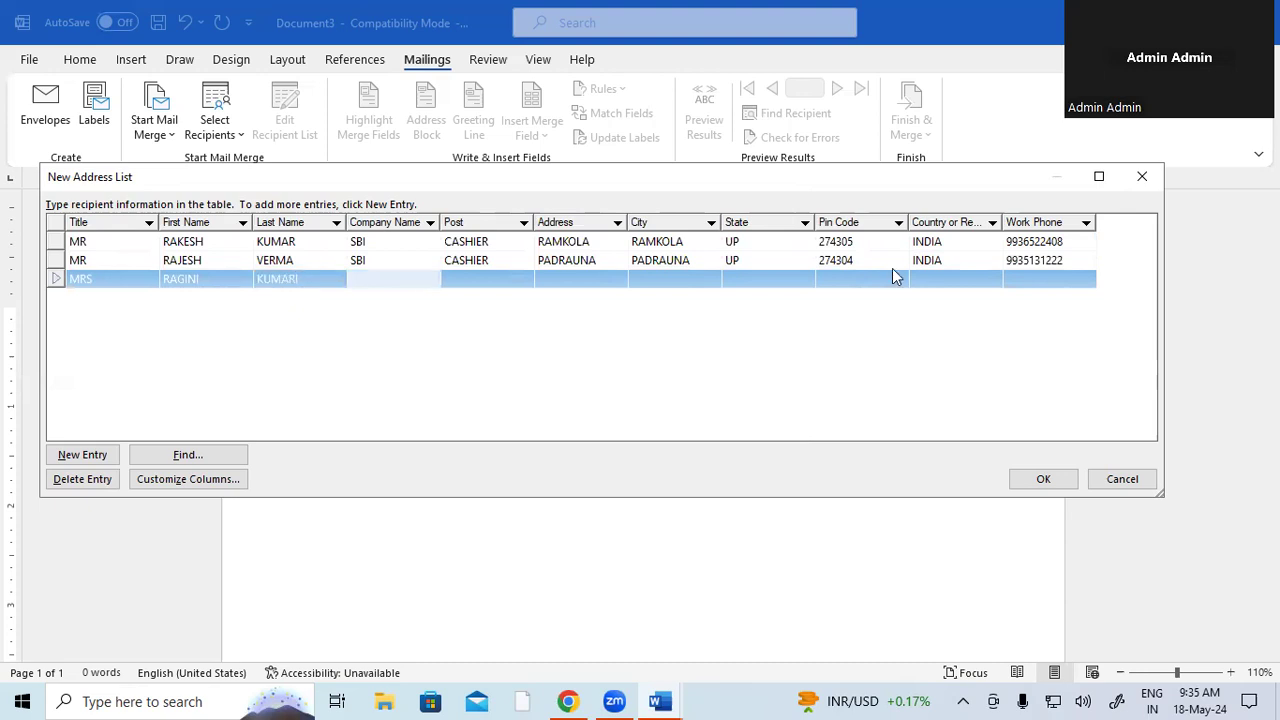
{"action": "type", "text": "SBI"}
{"action": "key", "text": "Tab"}
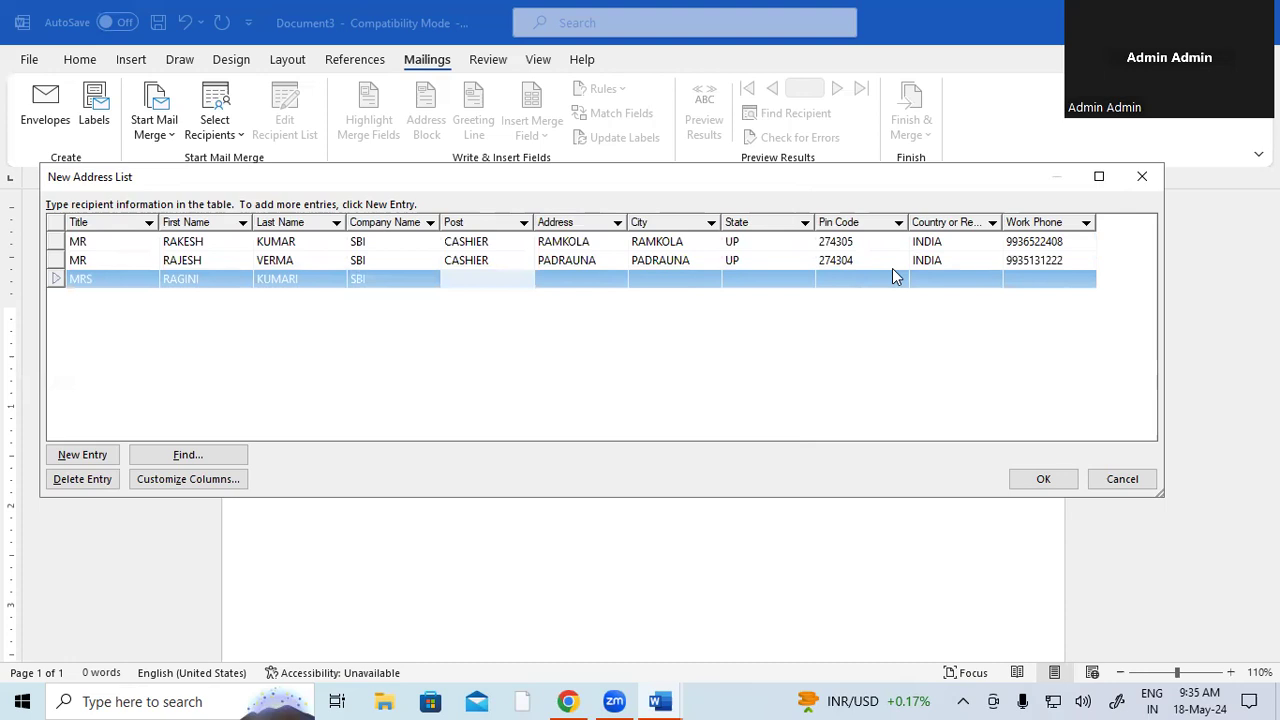
{"action": "type", "text": "FIELD OFFICER"}
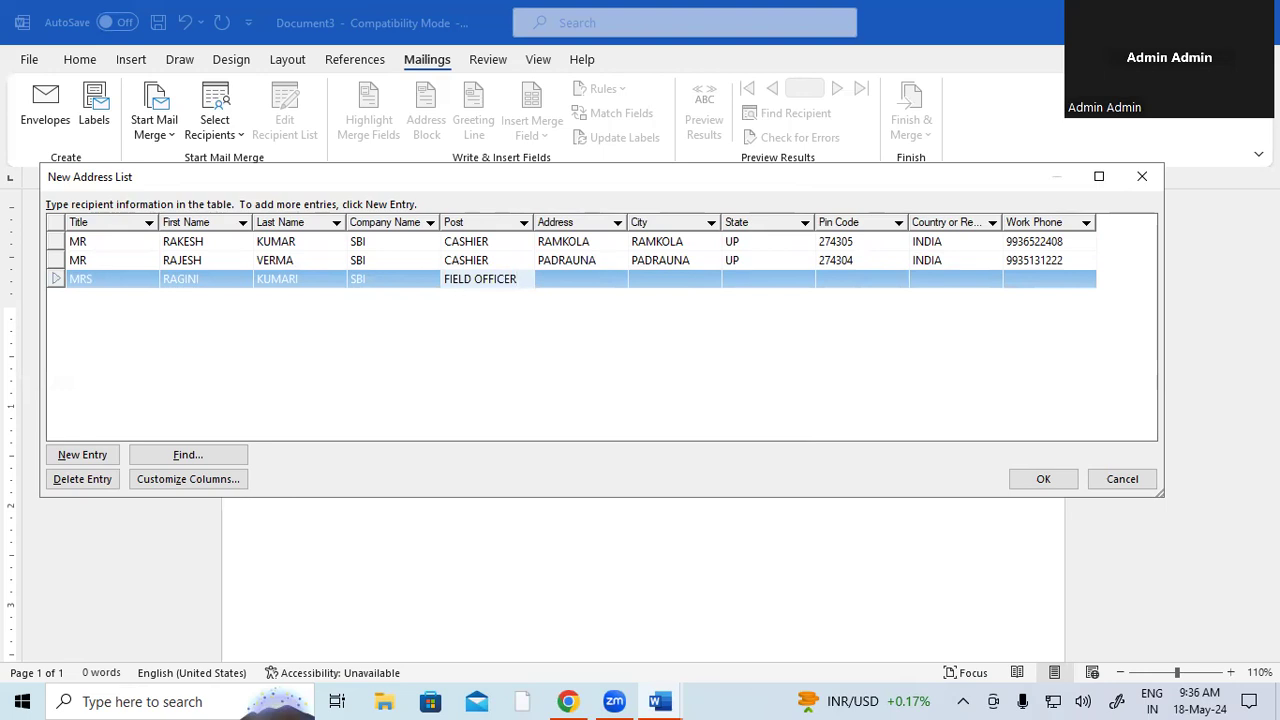
{"action": "key", "text": "Tab"}
{"action": "type", "text": "HATA"}
- Fill the third recipient's city, state, pin code, country INDIA and work phone, then start a fourth entry
{"action": "key", "text": "Tab"}
{"action": "type", "text": "HATA"}
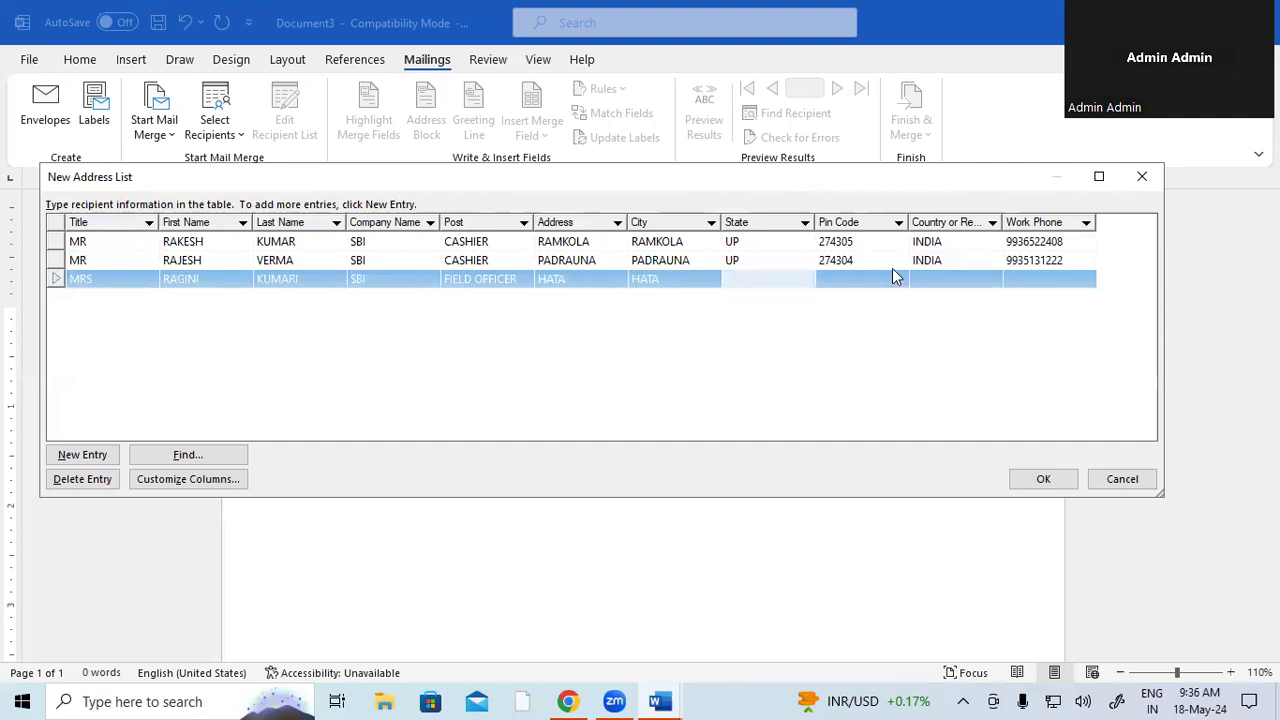
{"action": "type", "text": "UP"}
{"action": "key", "text": "Tab"}
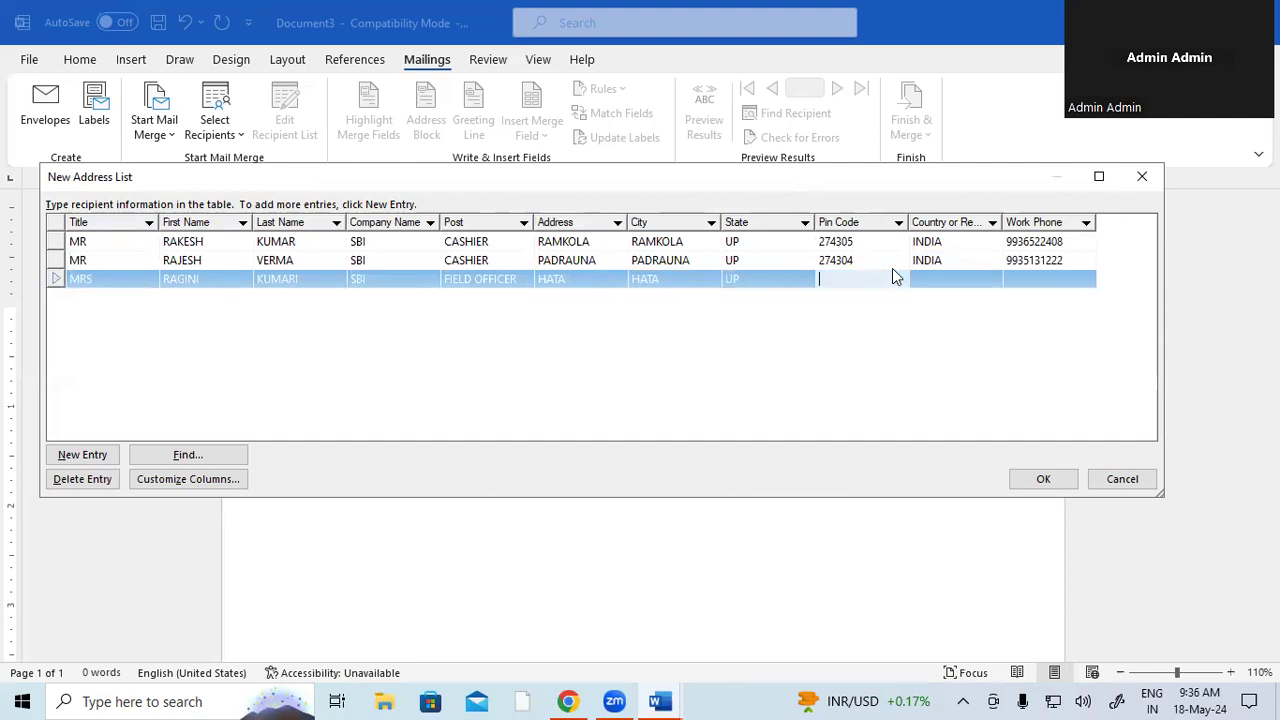
{"action": "type", "text": "274302"}
{"action": "key", "text": "Tab"}
{"action": "type", "text": "INDIA"}
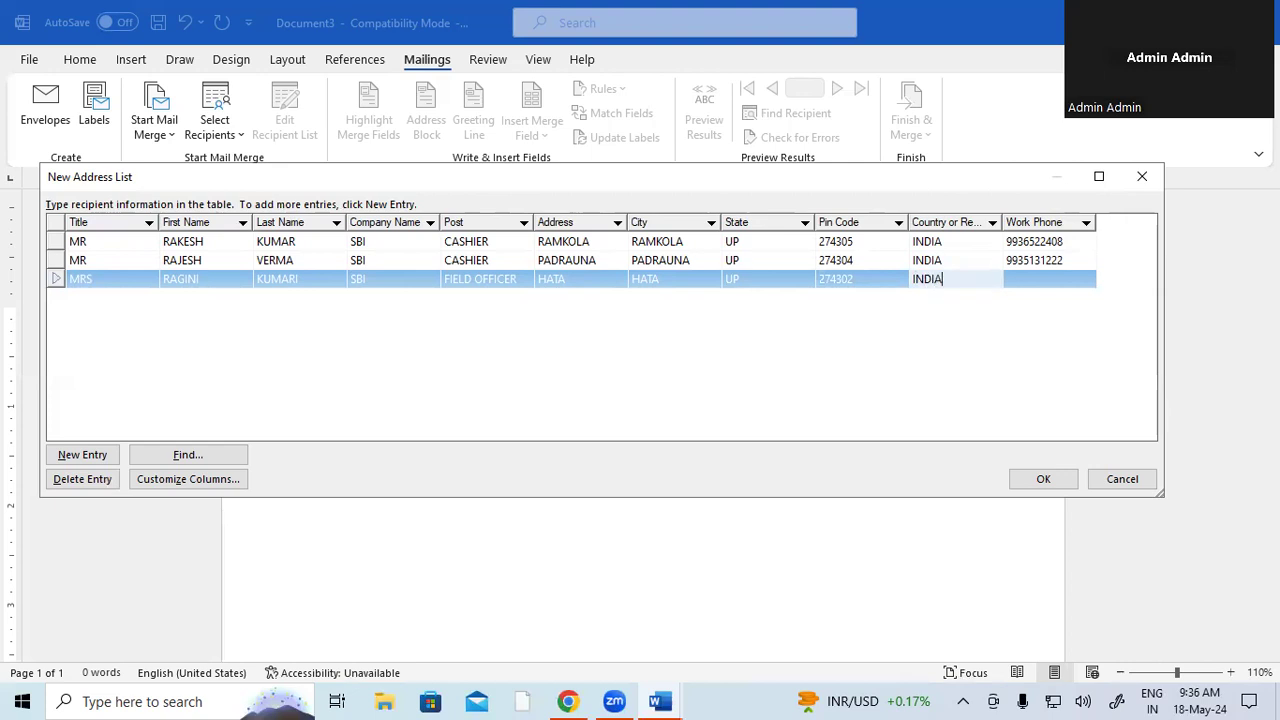
{"action": "key", "text": "Tab"}
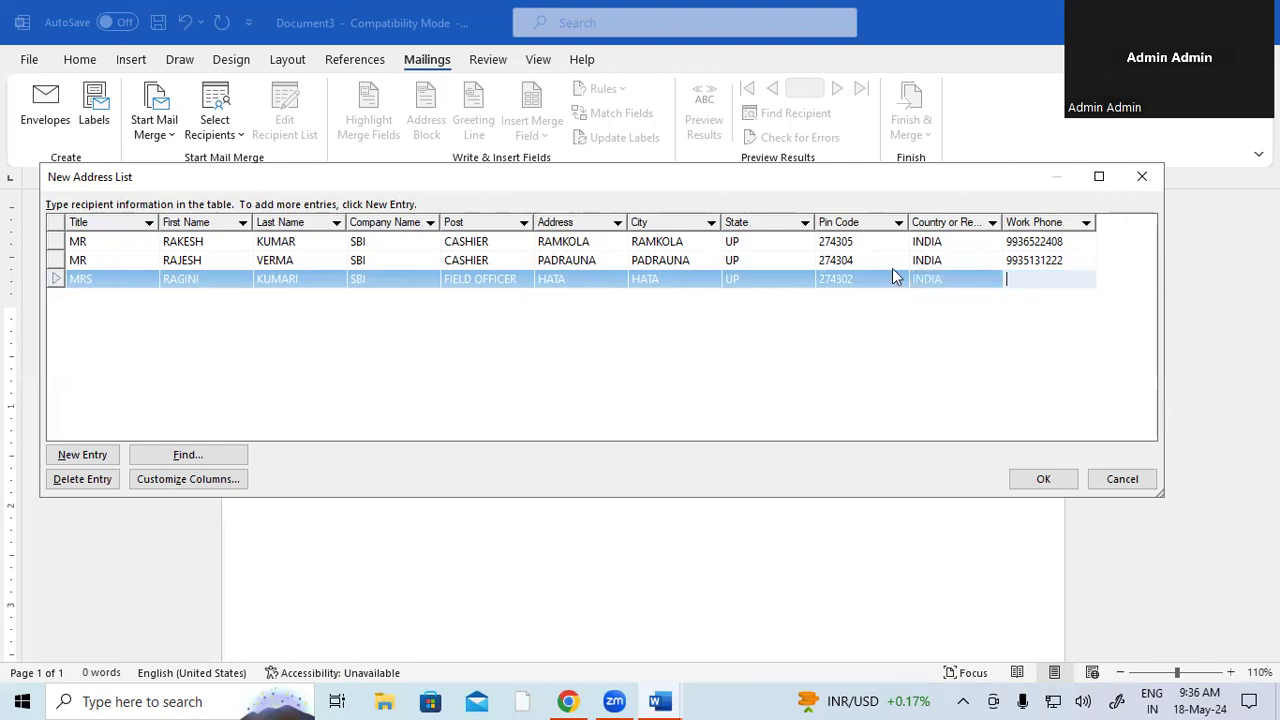
{"action": "key", "text": "Tab"}
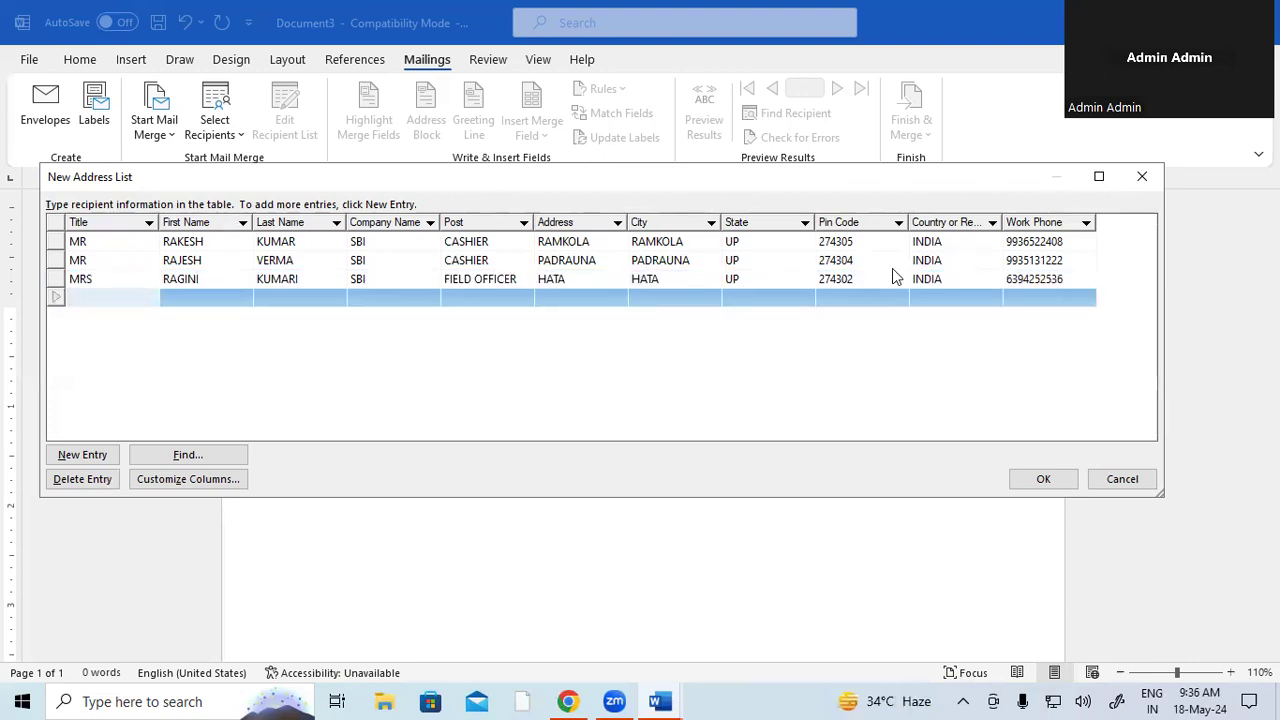
- Enter the fourth recipient's title MR, first and last name, company SBI and post CASHIER
{"action": "type", "text": "MR"}
{"action": "key", "text": "Tab"}
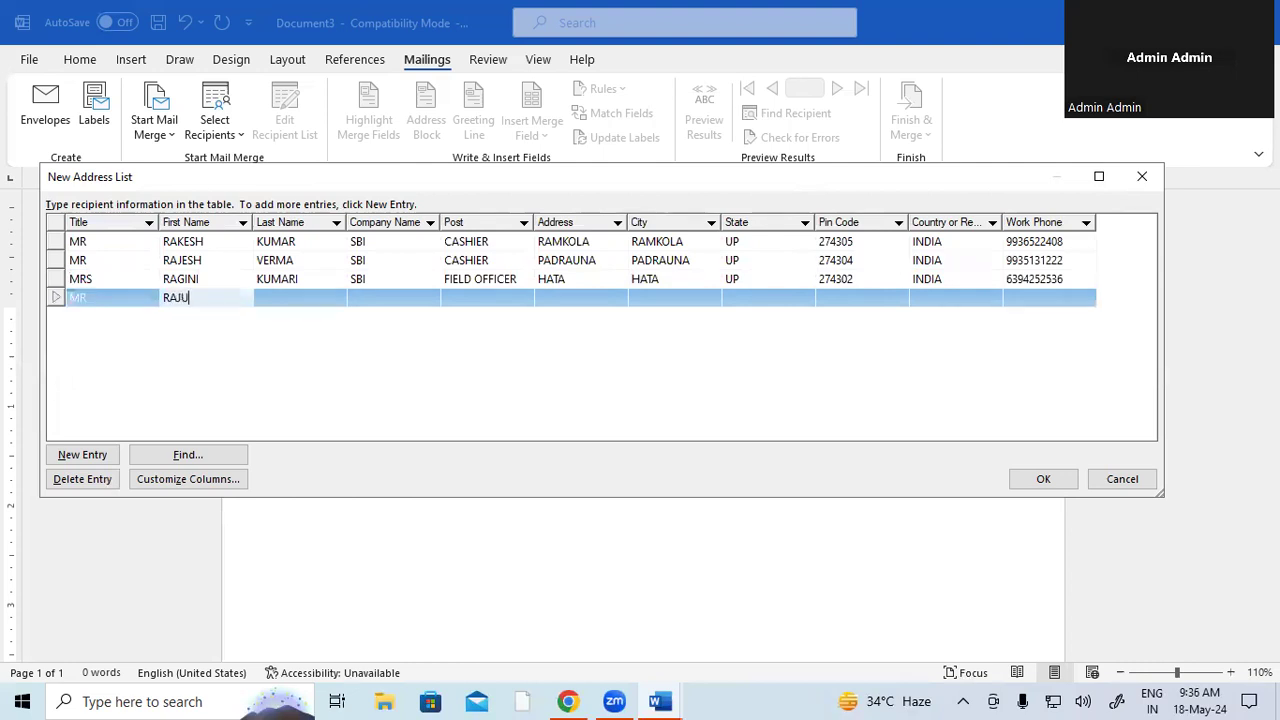
{"action": "key", "text": "Tab"}
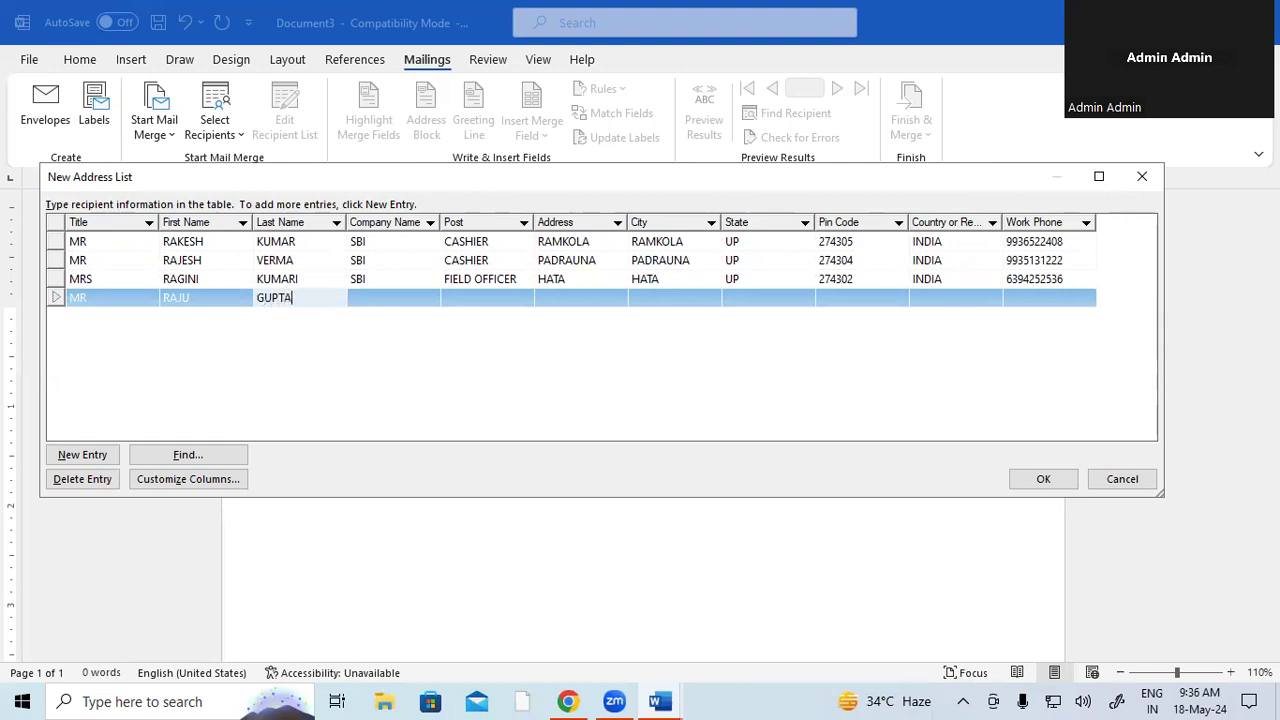
{"action": "key", "text": "Tab"}
{"action": "type", "text": "SBI"}
{"action": "key", "text": "Tab"}
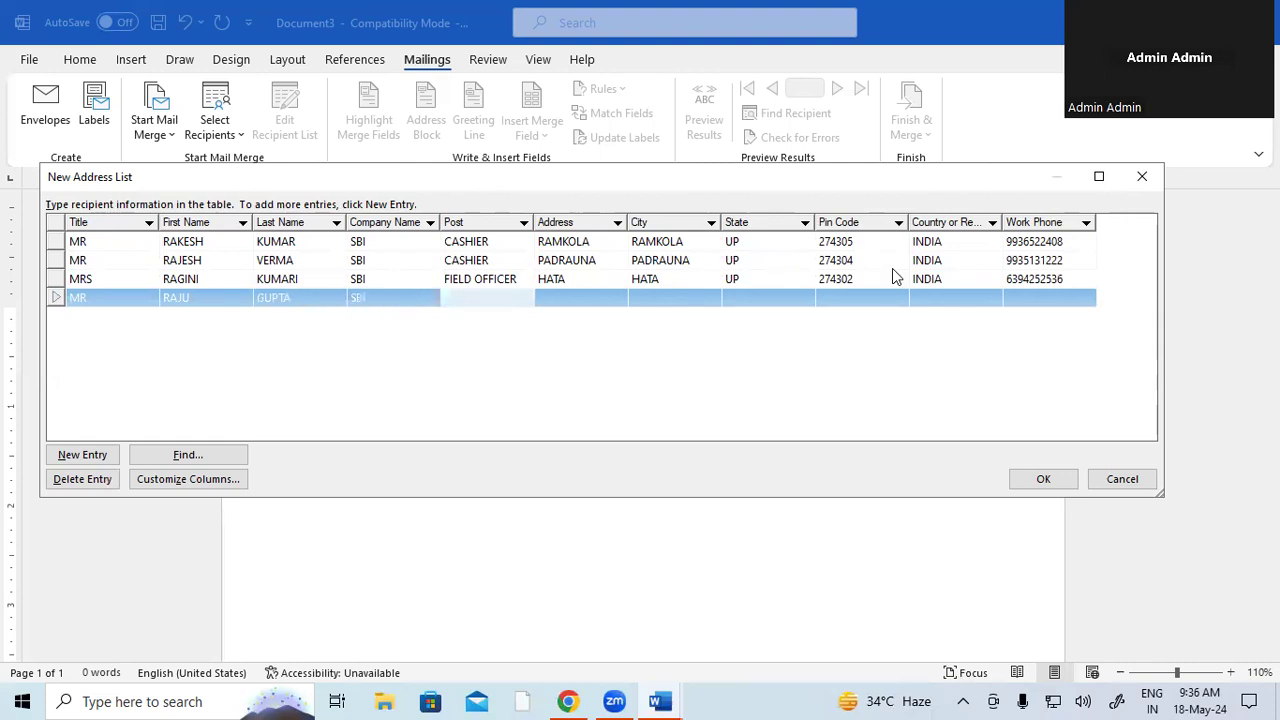
{"action": "type", "text": "CASHIER"}
{"action": "key", "text": "Tab"}
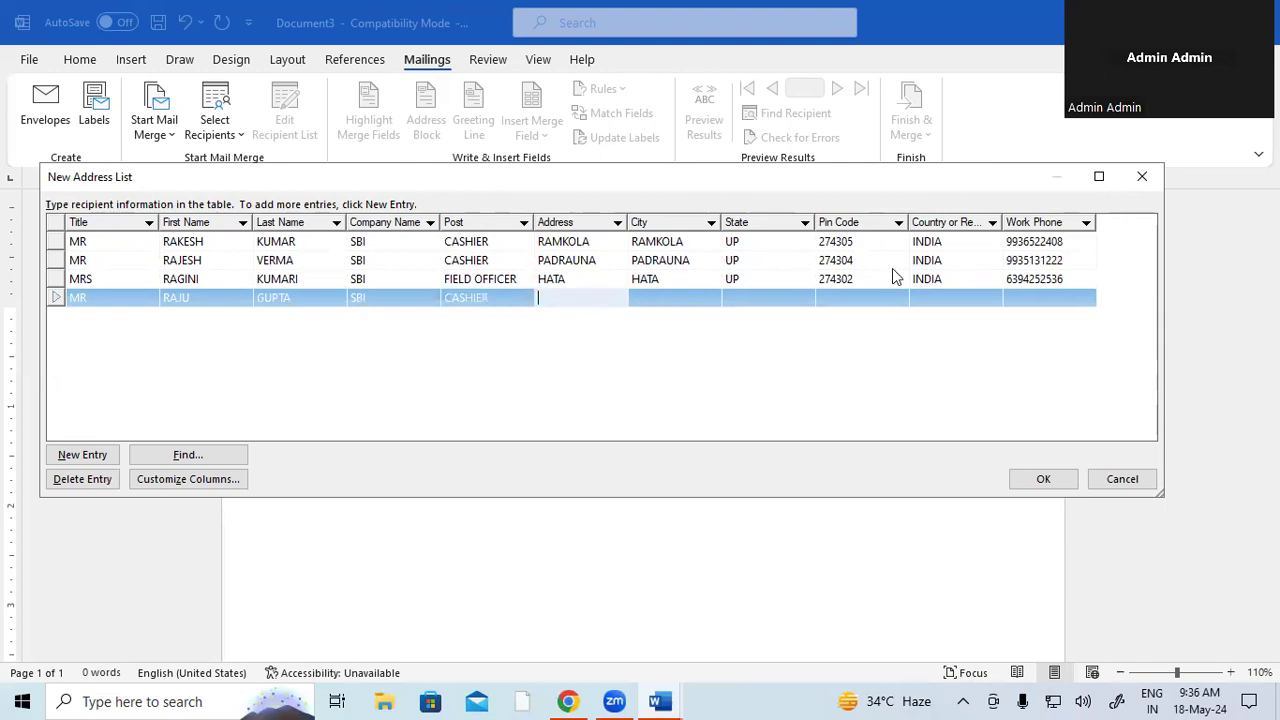
- Fill in the recipient's address, state, pin code, country INDIA and work phone number
{"action": "type", "text": "DEORIA"}
{"action": "key", "text": "Tab"}
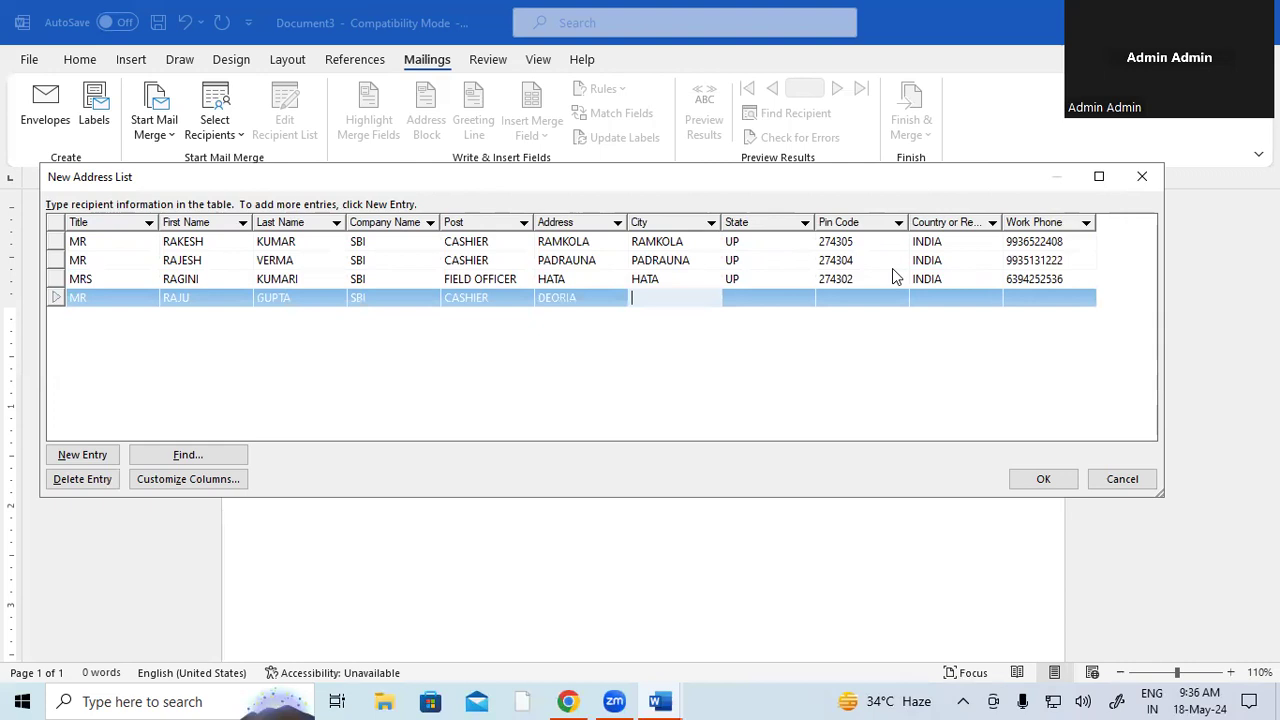
{"action": "type", "text": "DEORIA"}
{"action": "key", "text": "Tab"}
{"action": "type", "text": "UP"}
{"action": "key", "text": "Tab"}
{"action": "type", "text": "0"}
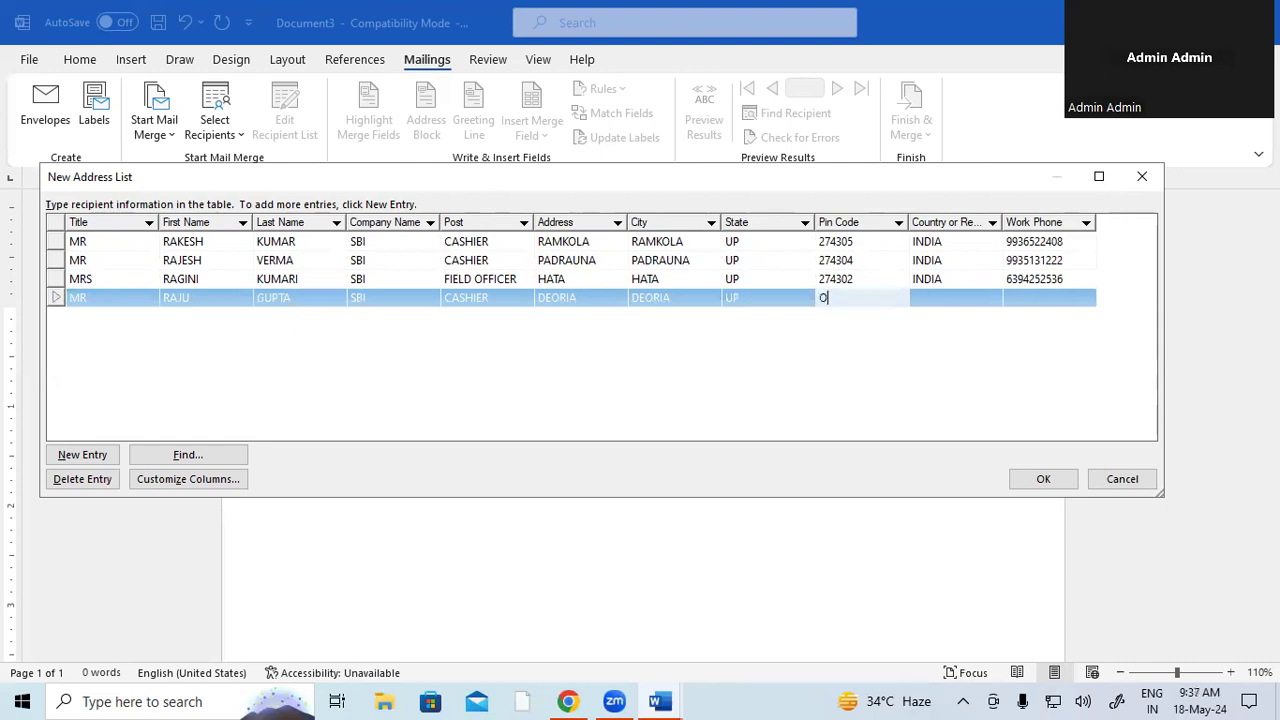
{"action": "key", "text": "BackSpace"}
{"action": "type", "text": "274302"}
{"action": "key", "text": "Tab"}
{"action": "type", "text": "INDIA"}
{"action": "key", "text": "Tab"}
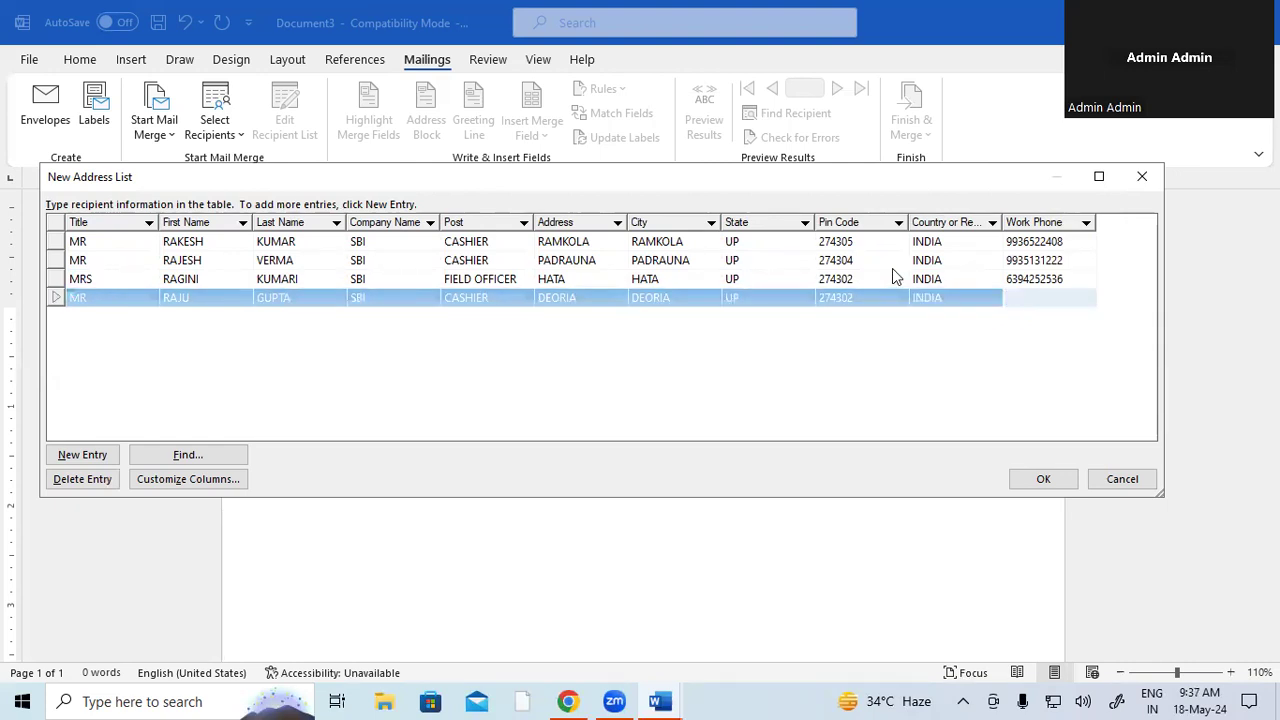
{"action": "left_click", "coordinate": [70, 458]}
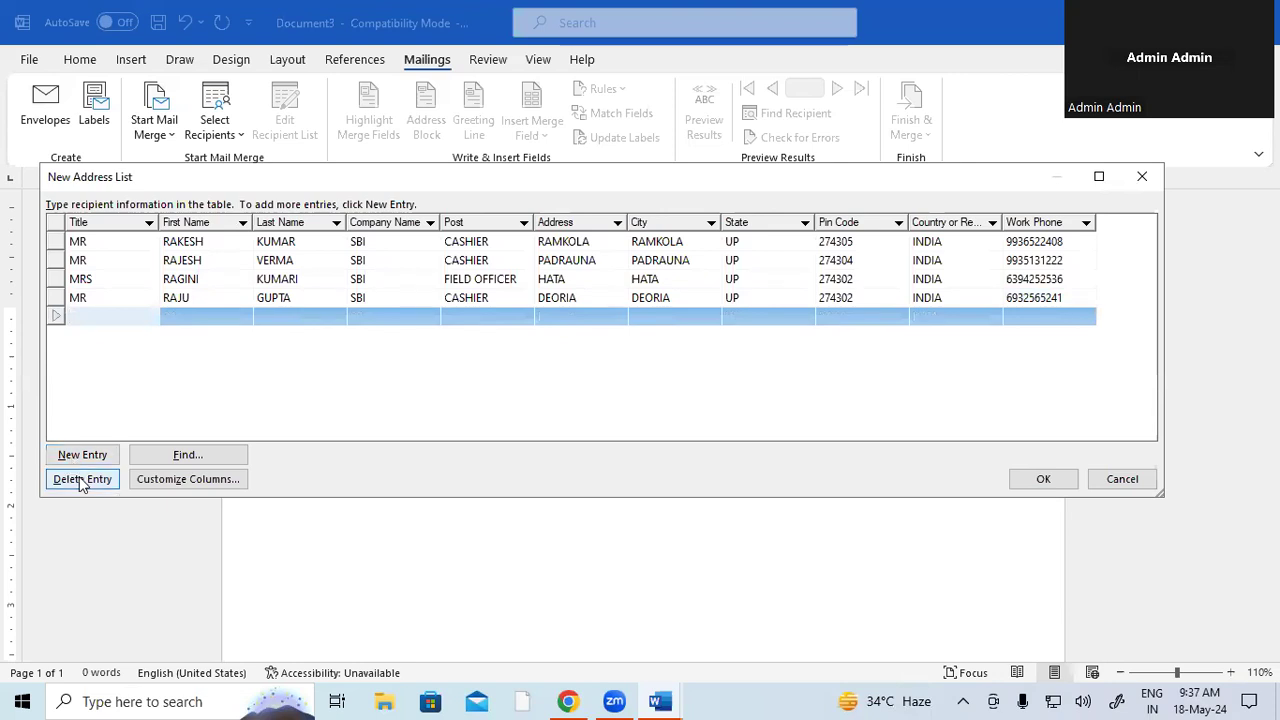
{"action": "left_click", "coordinate": [80, 481]}
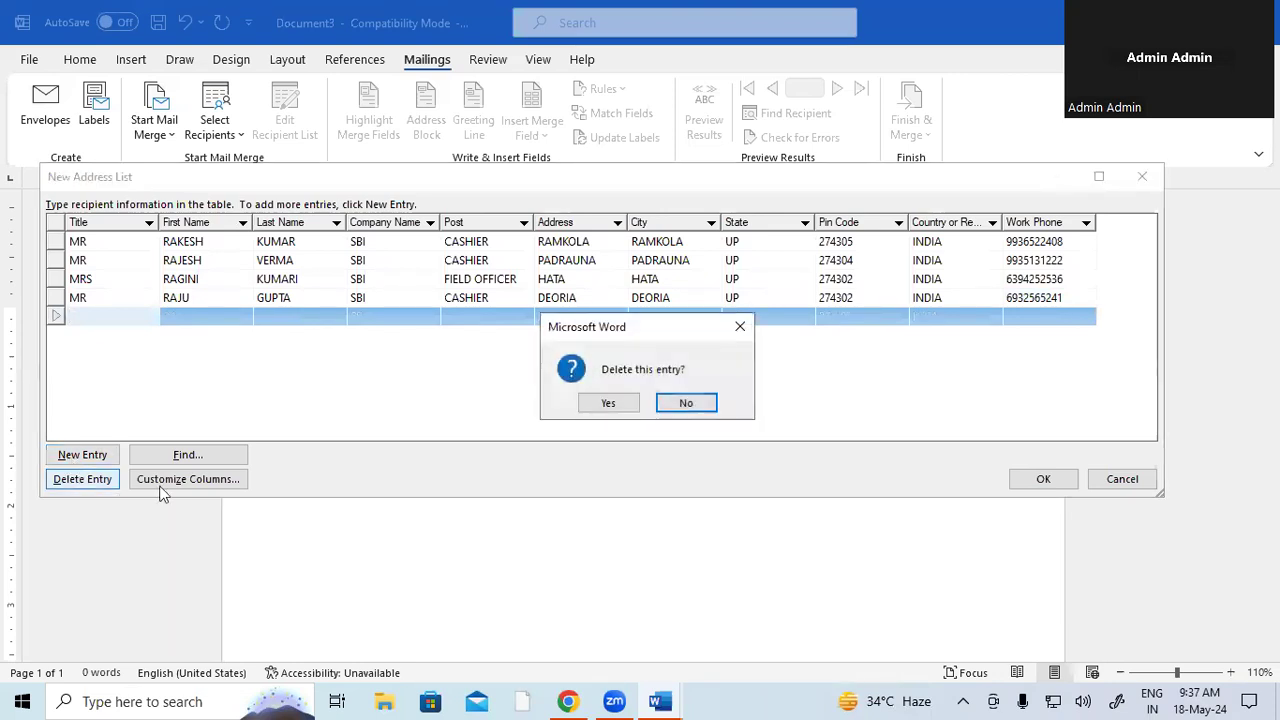
{"action": "left_click", "coordinate": [608, 405]}
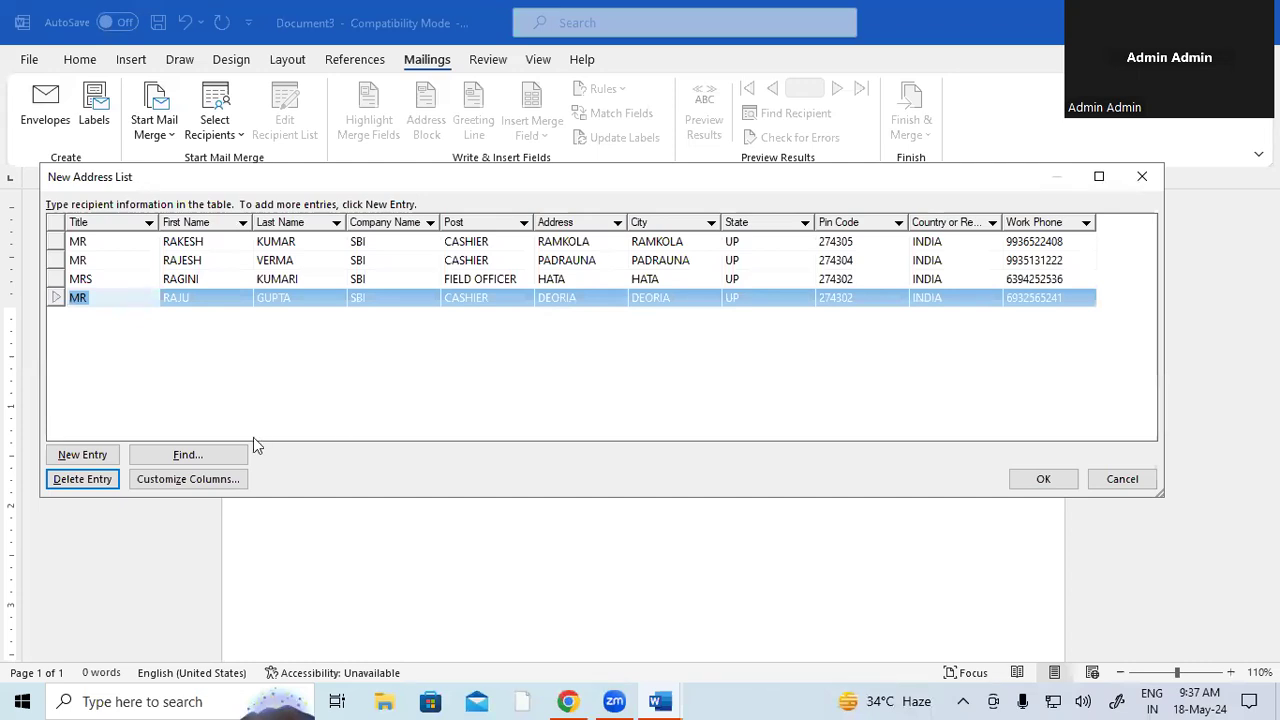
{"action": "left_click", "coordinate": [188, 457]}
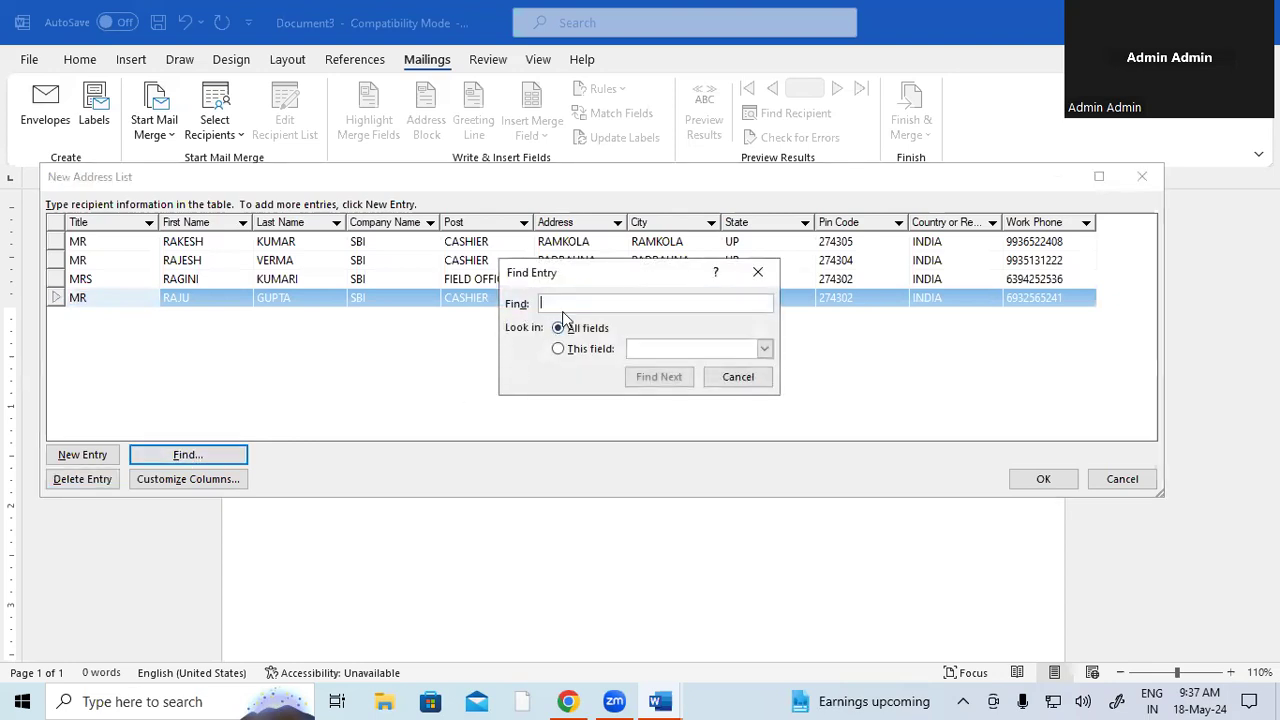
{"action": "type", "text": "RAJU"}
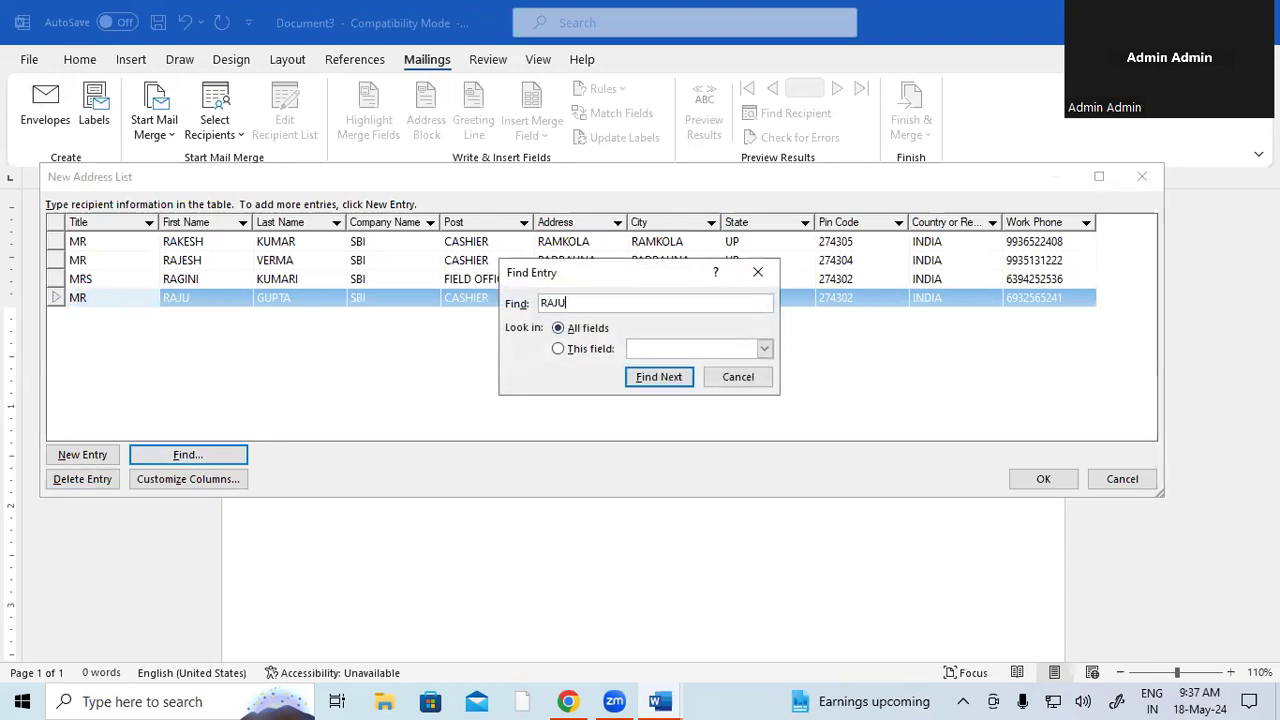
{"action": "left_click", "coordinate": [645, 381]}
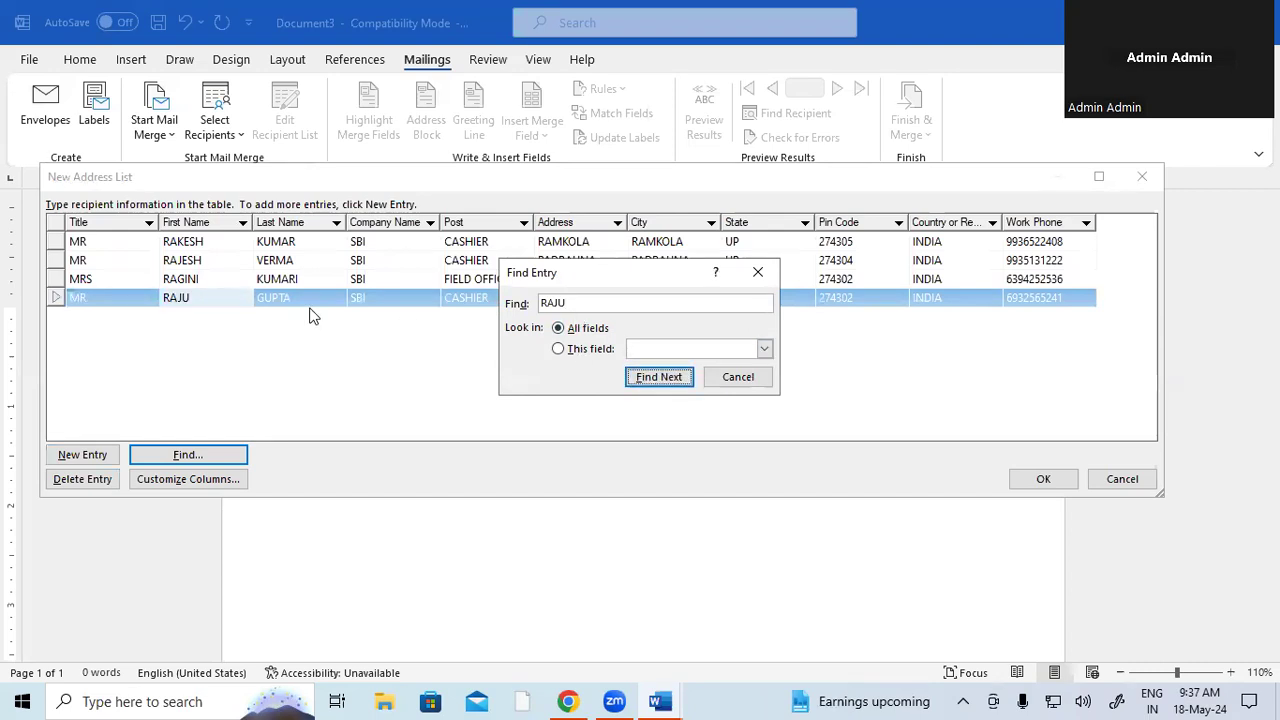
{"action": "left_click", "coordinate": [757, 272]}
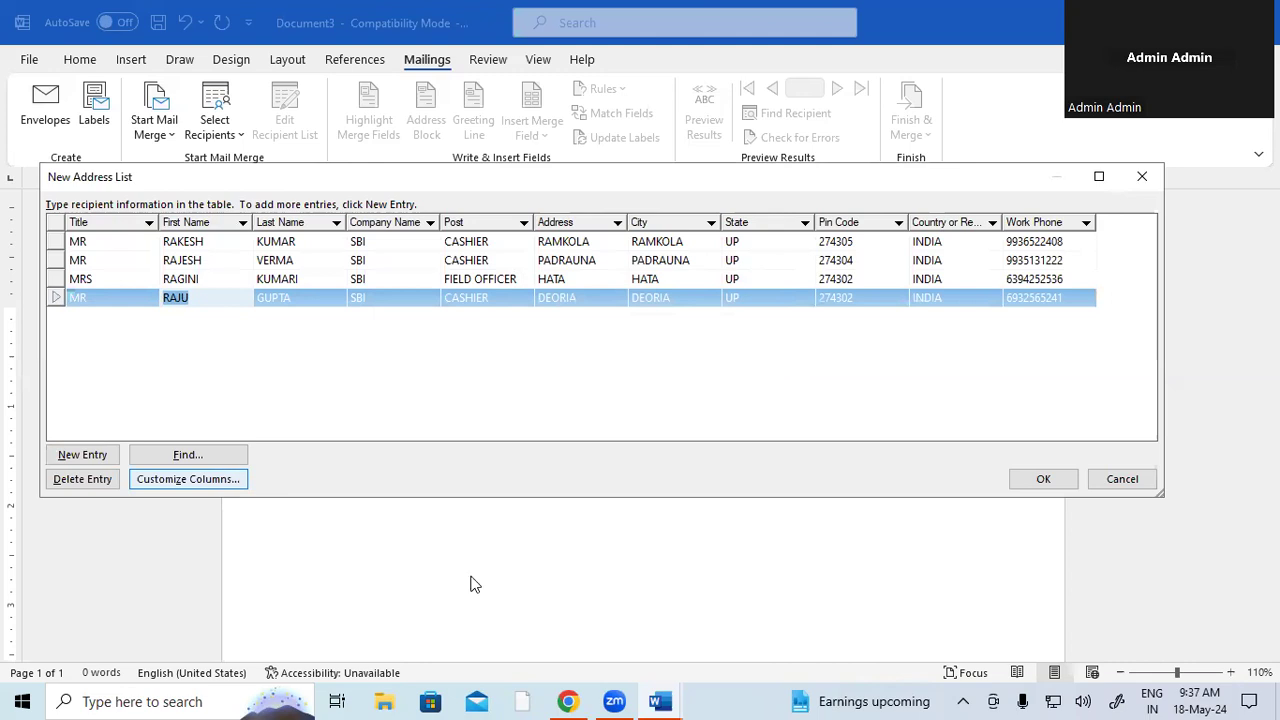
- Save the recipient list as 'SBI EMP DATA' in Documents and close the blank document
{"action": "left_click", "coordinate": [1035, 476]}
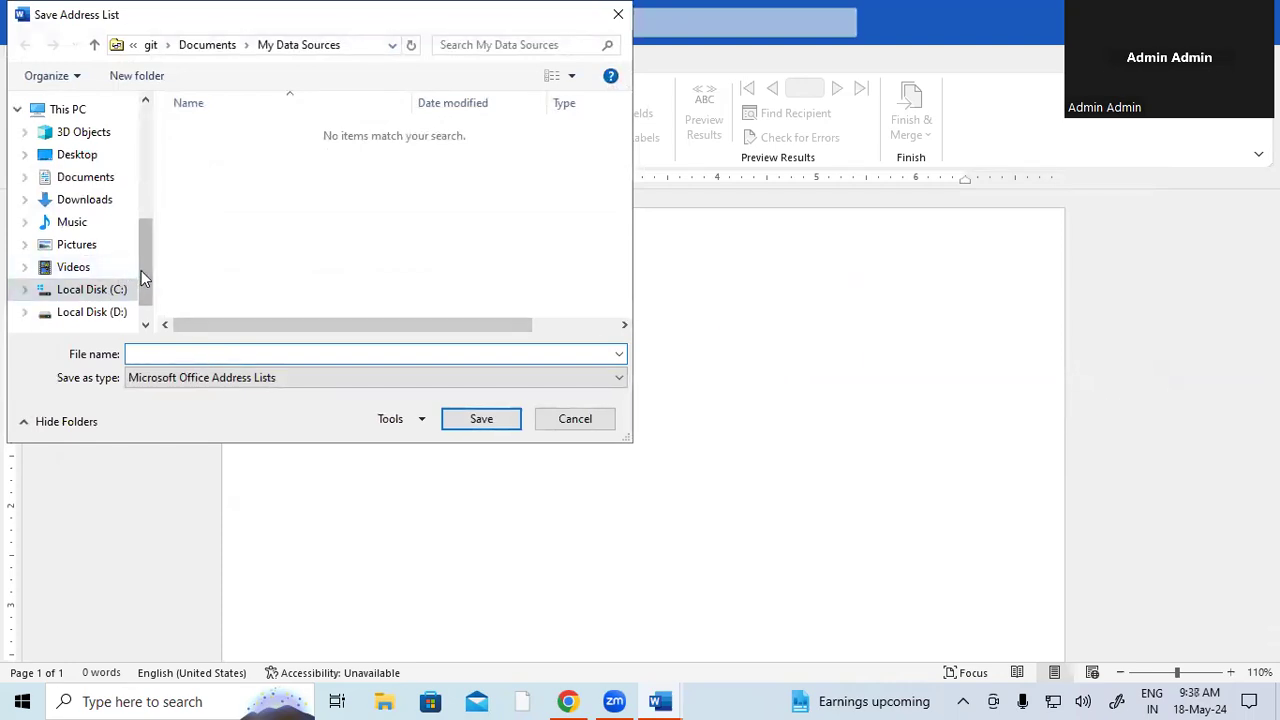
{"action": "left_click_drag", "start_coordinate": [145, 266], "coordinate": [149, 250]}
{"action": "left_click", "coordinate": [86, 207]}
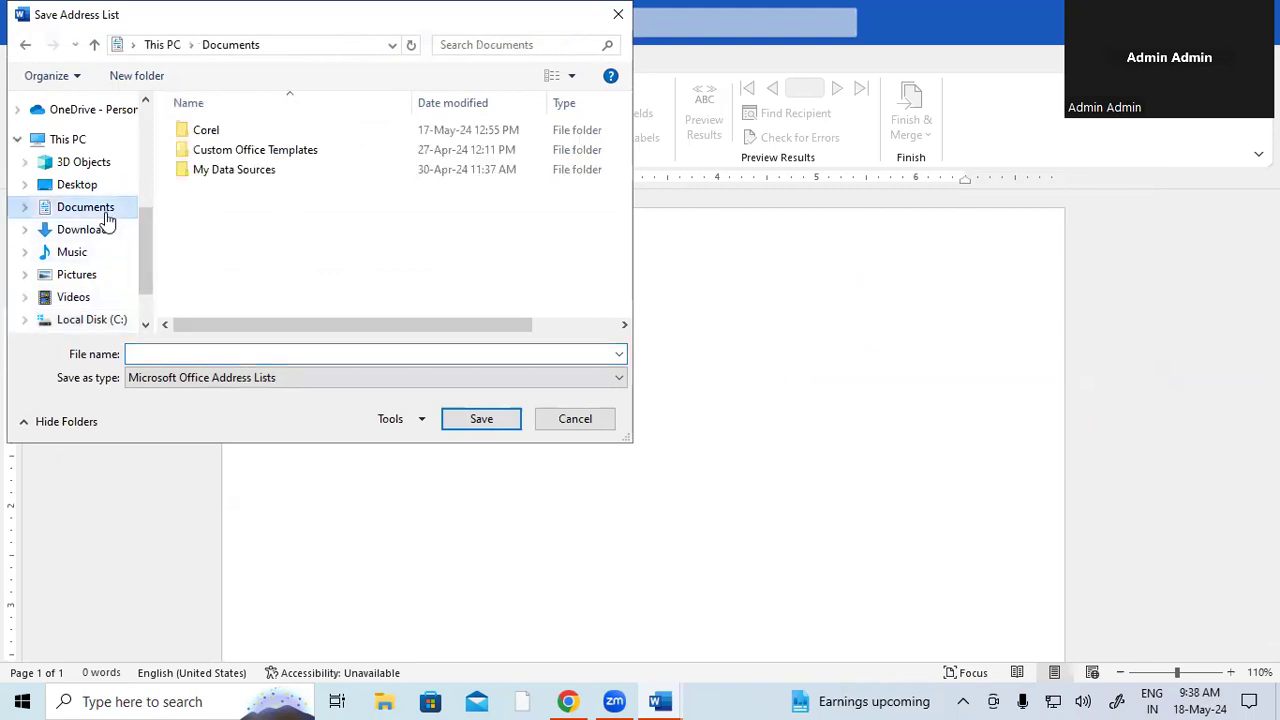
{"action": "left_click", "coordinate": [170, 353]}
{"action": "type", "text": "SBI EMP DATA"}
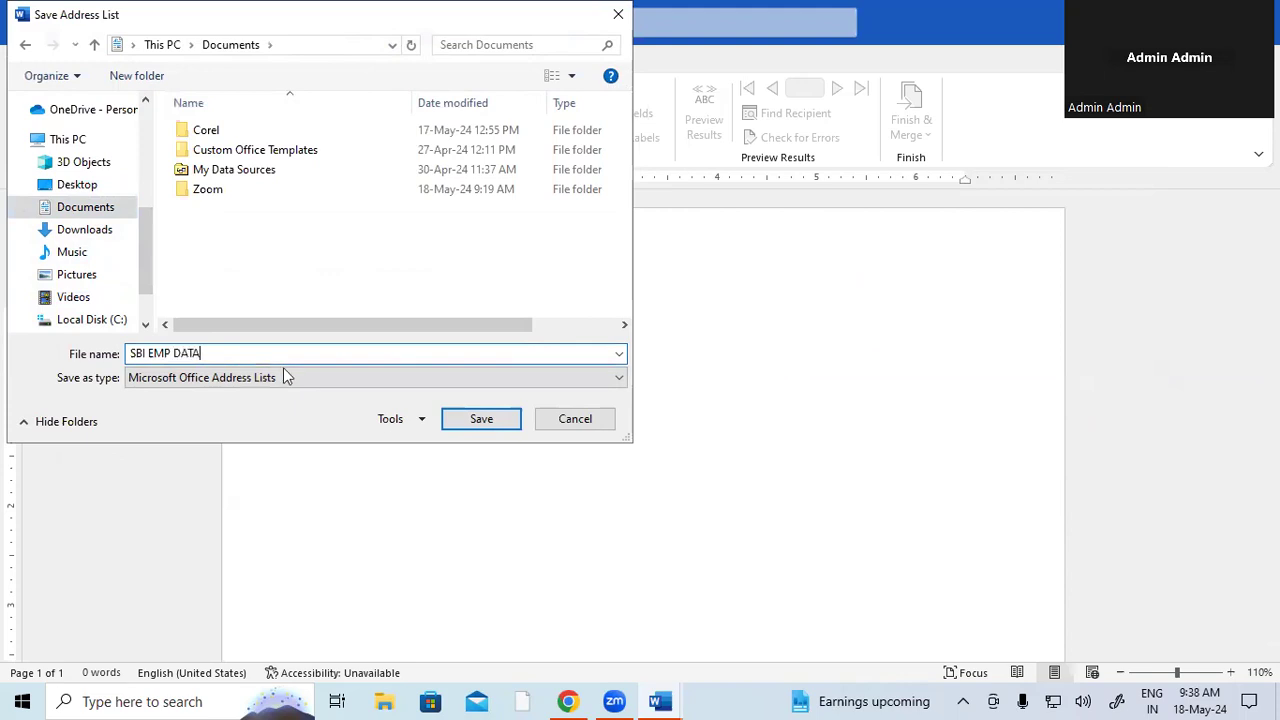
{"action": "left_click", "coordinate": [489, 424]}
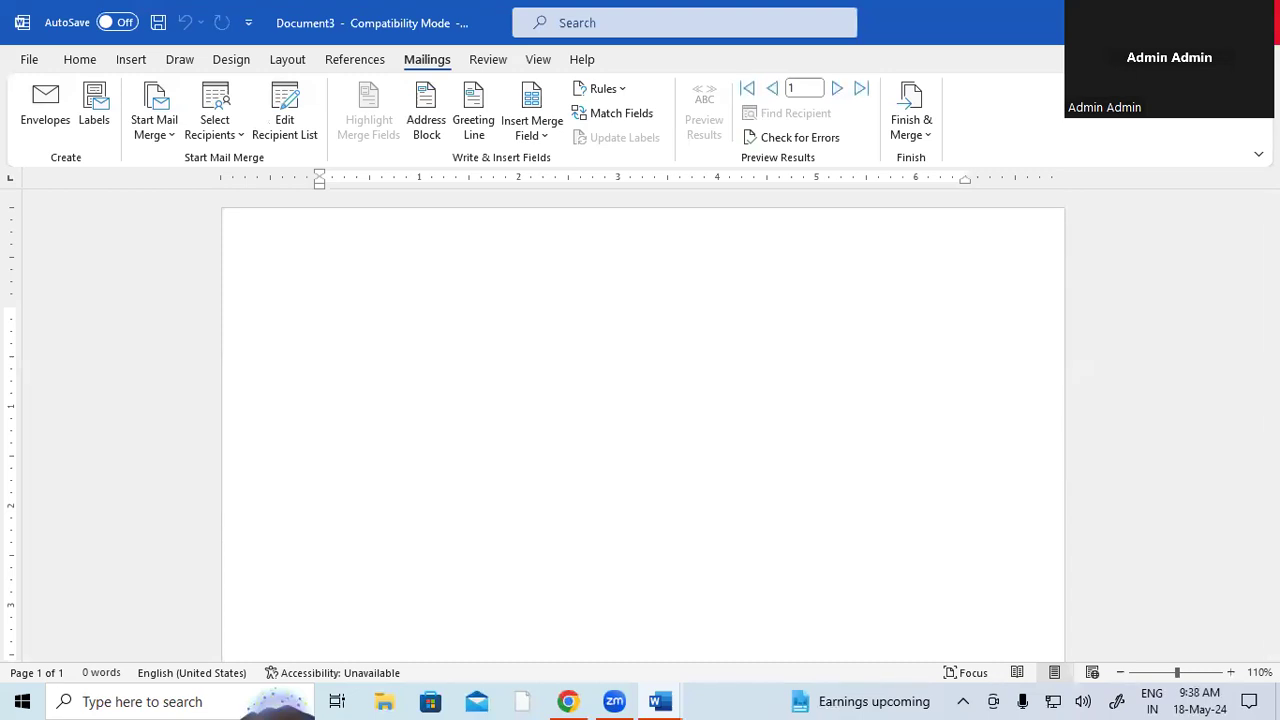
{"action": "left_click", "coordinate": [1260, 18]}
- Discard changes to every open document, including Labels2, and relaunch Word through the Run prompt
{"action": "left_click", "coordinate": [749, 386]}
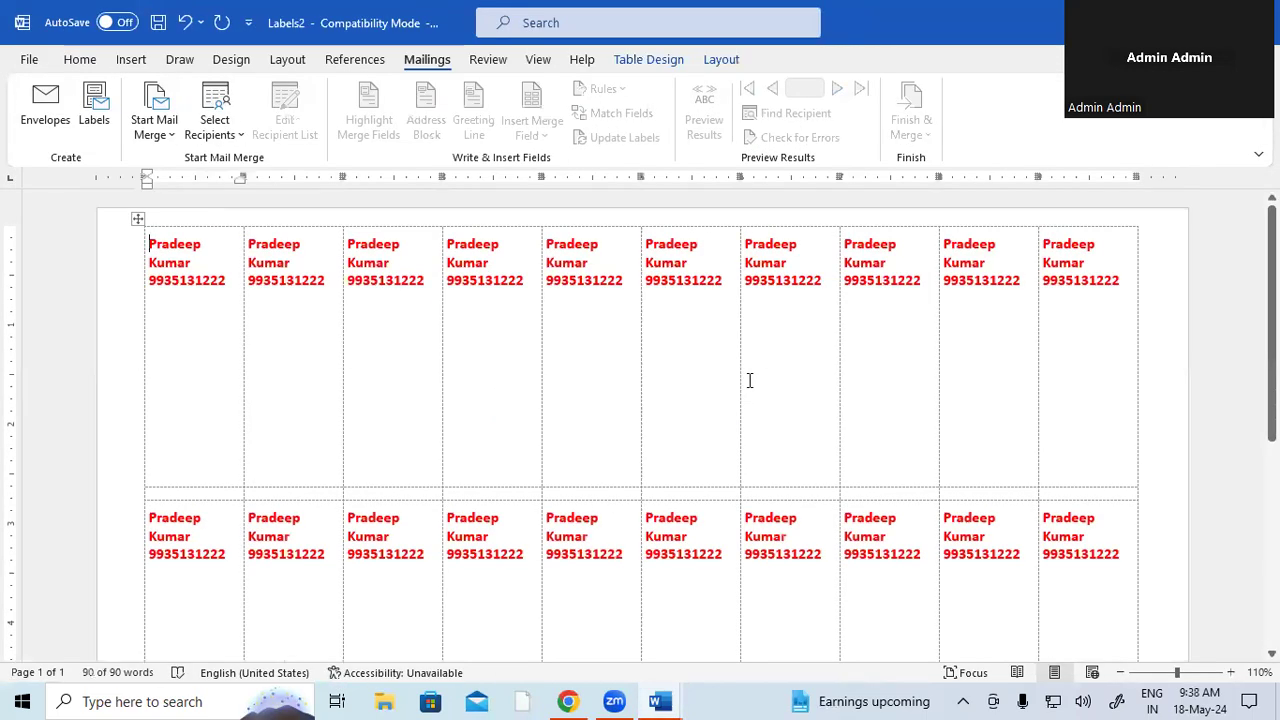
{"action": "left_click", "coordinate": [1260, 18]}
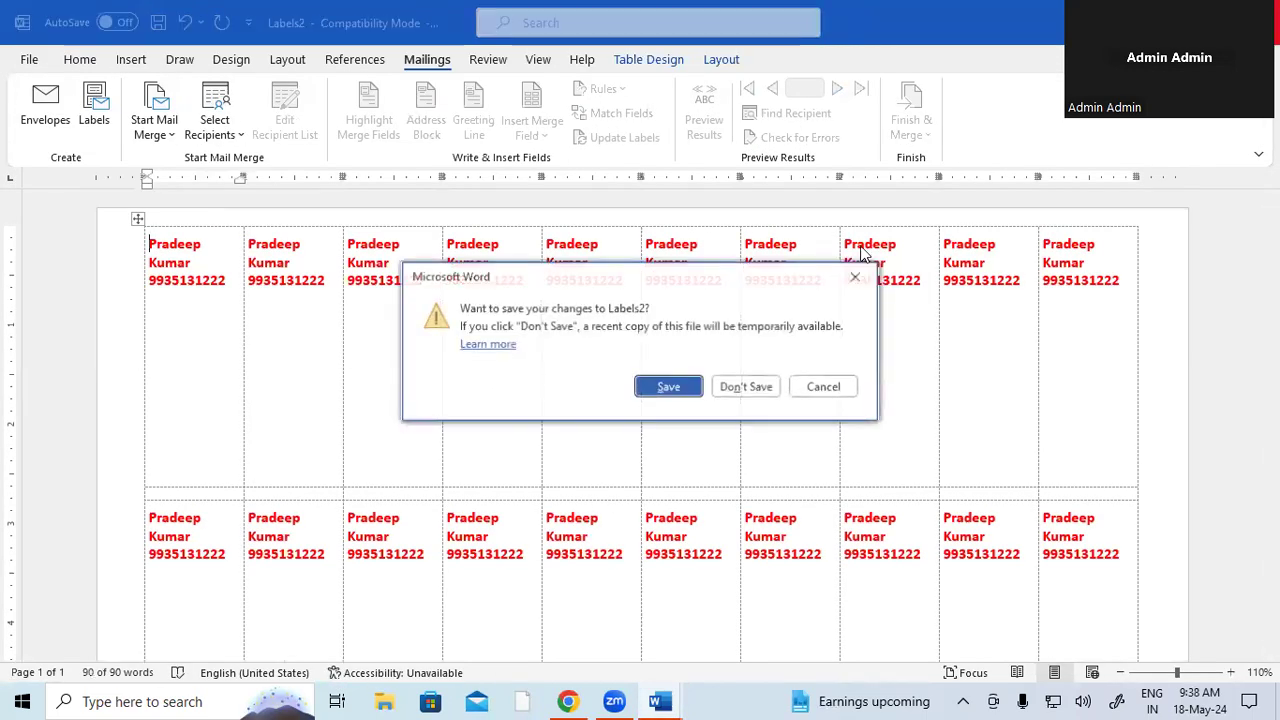
{"action": "left_click", "coordinate": [753, 387]}
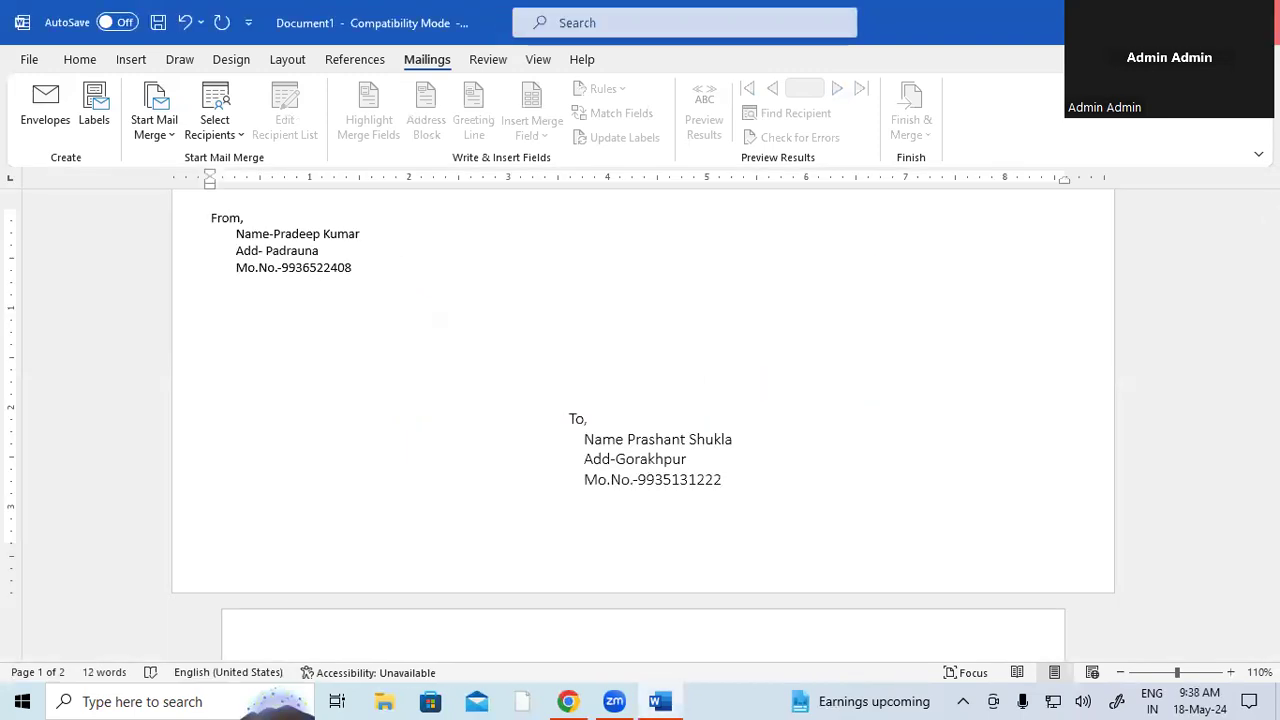
{"action": "left_click", "coordinate": [1260, 18]}
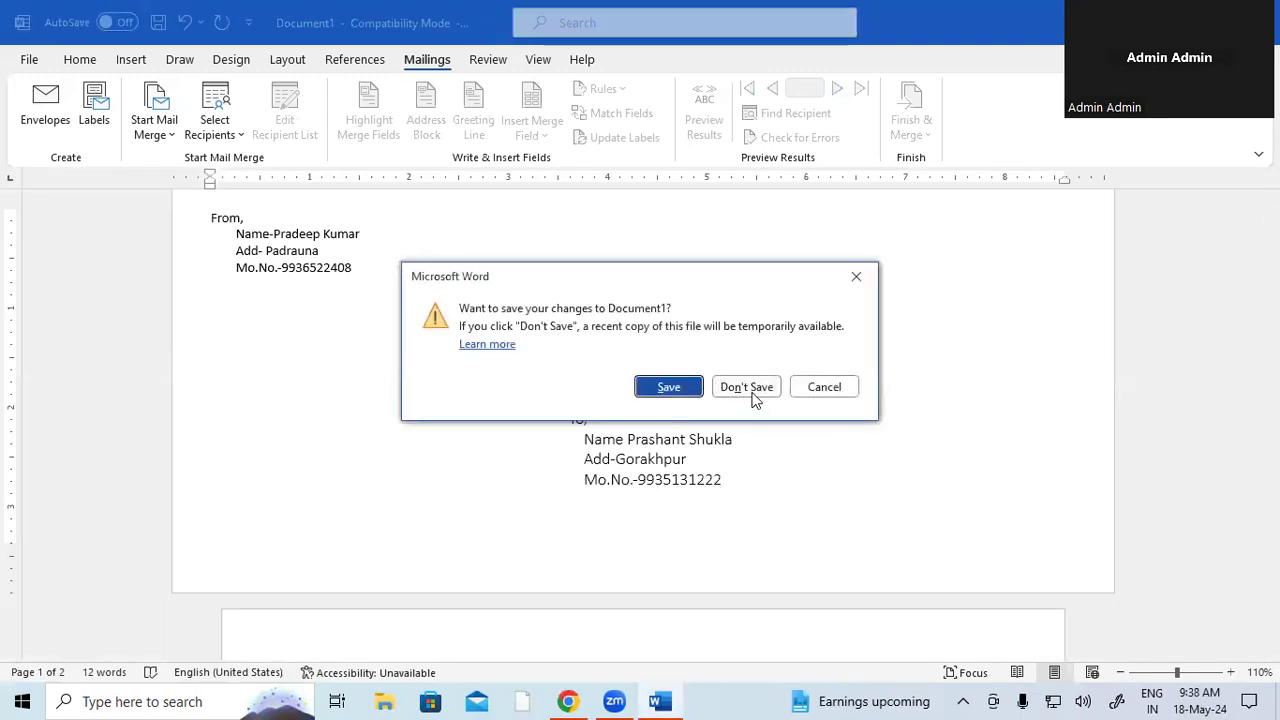
{"action": "left_click", "coordinate": [752, 394]}
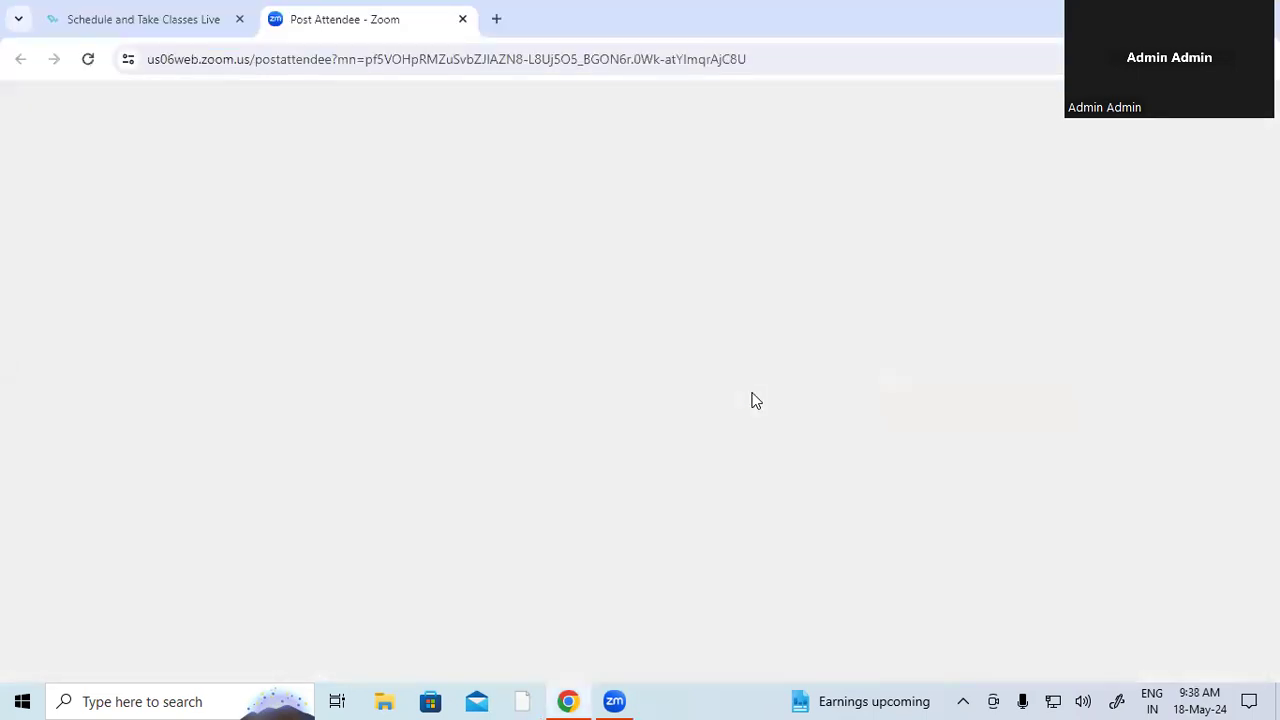
{"action": "key", "text": "super+r"}
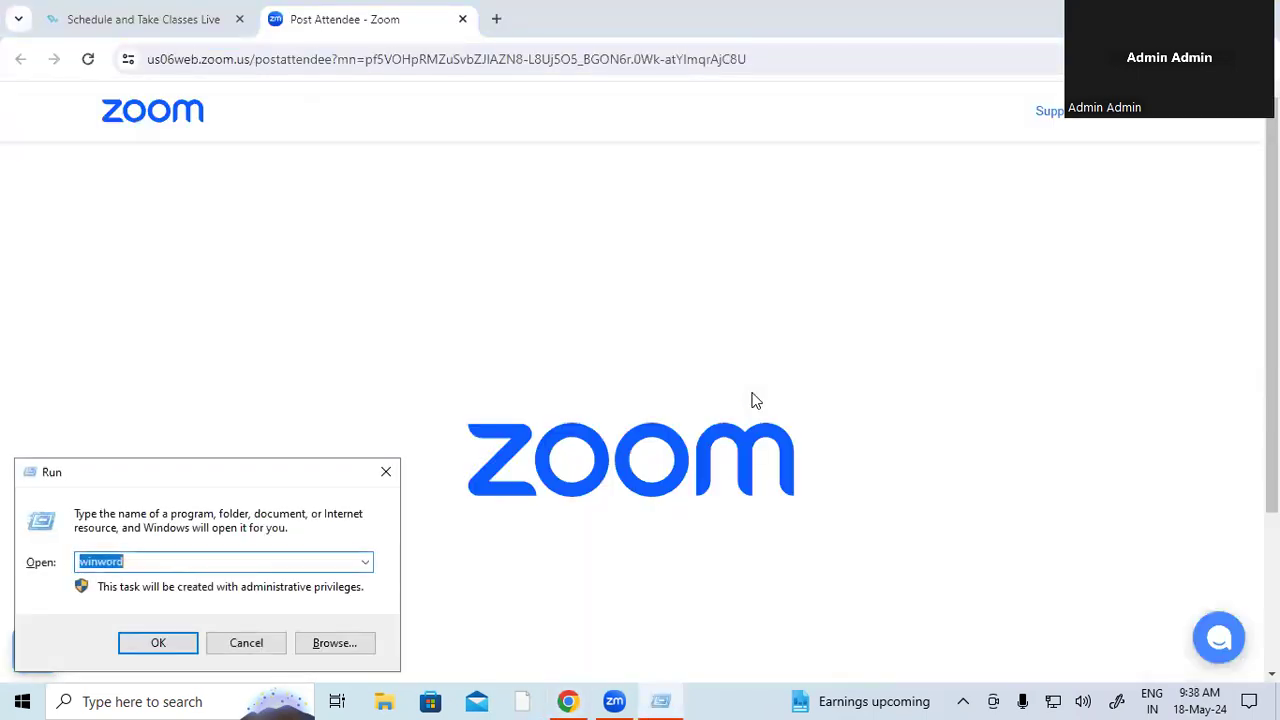
{"action": "key", "text": "Return"}
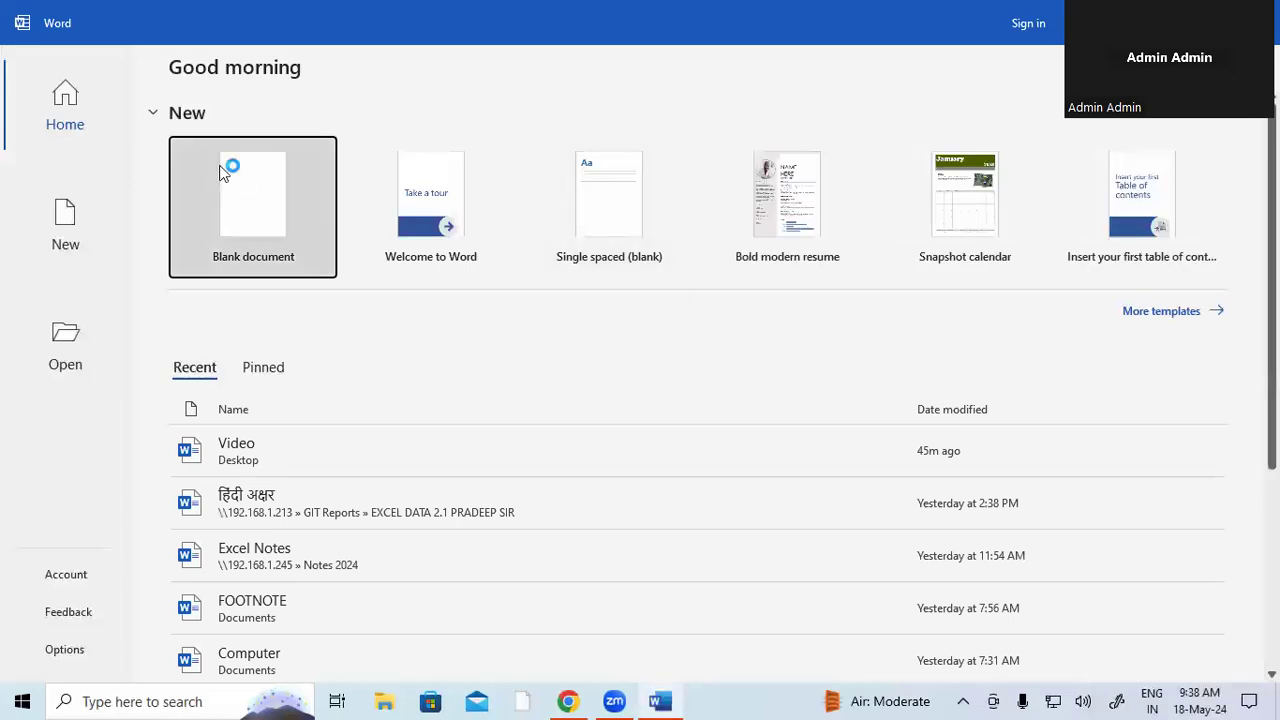
- Create a blank document, dismiss the Genuine Office warning, and show the Select Recipients options on Mailings
{"action": "left_click", "coordinate": [252, 200]}
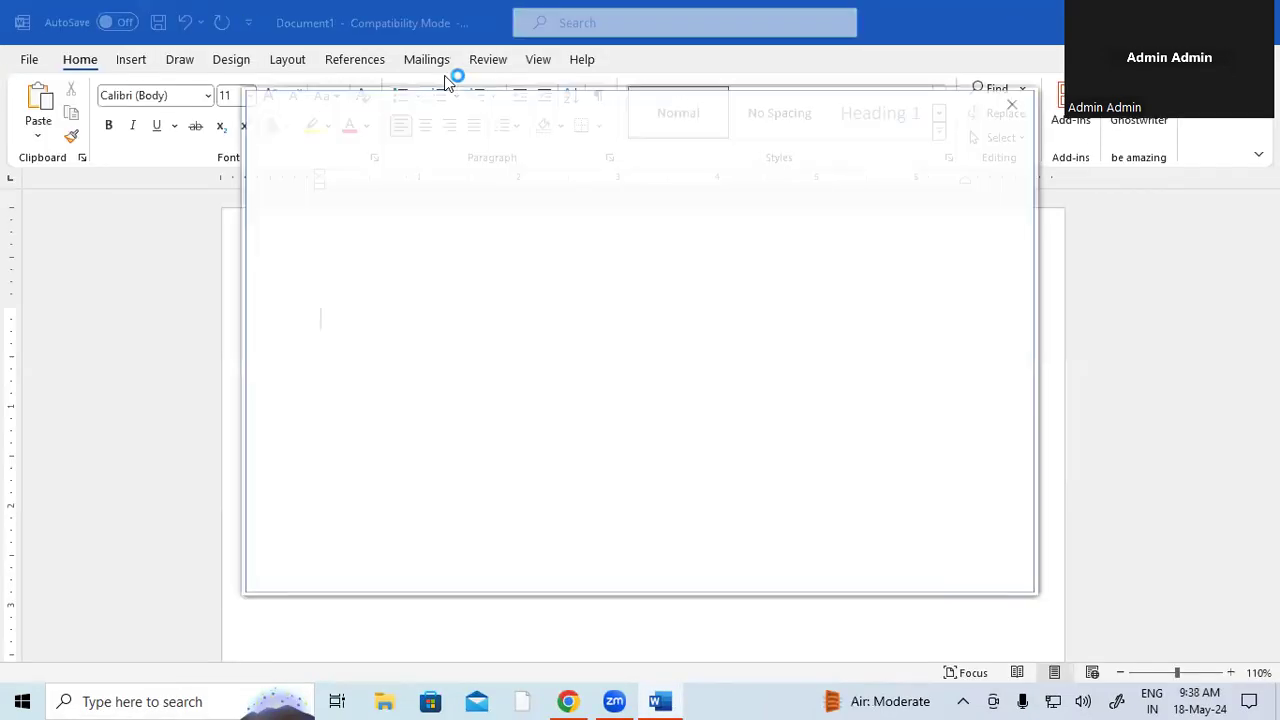
{"action": "left_click", "coordinate": [1017, 106]}
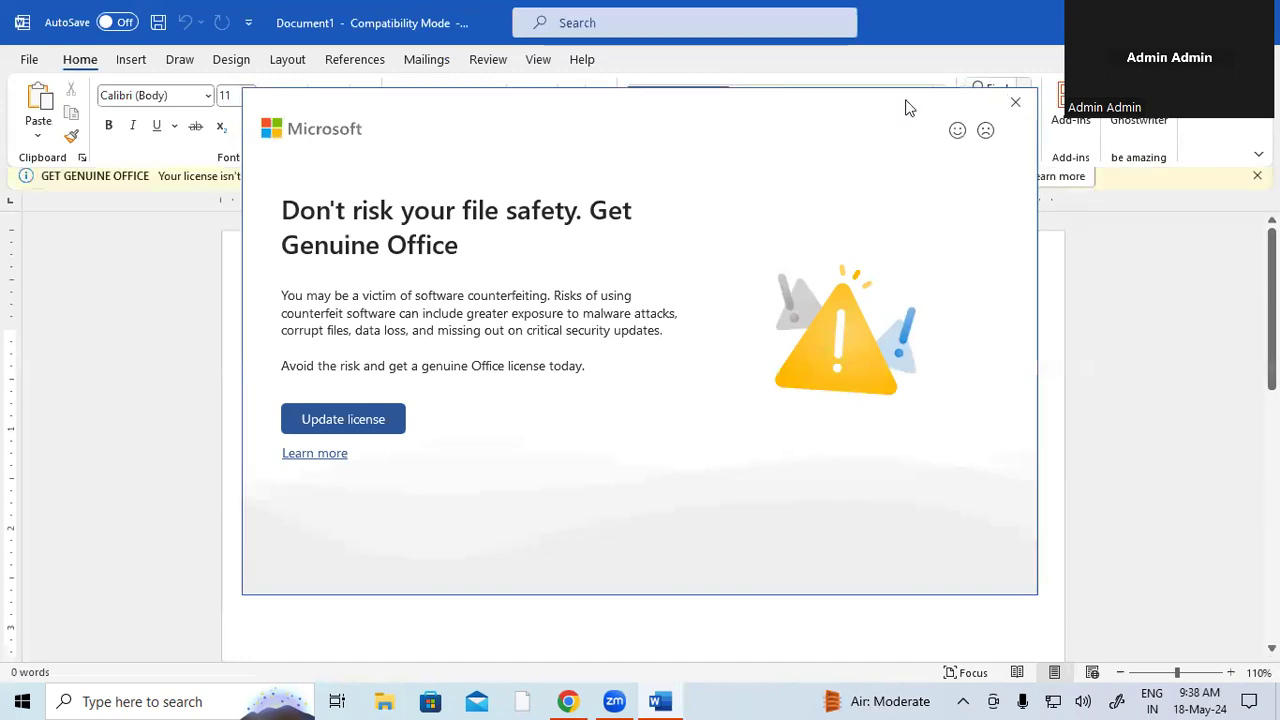
{"action": "left_click", "coordinate": [425, 62]}
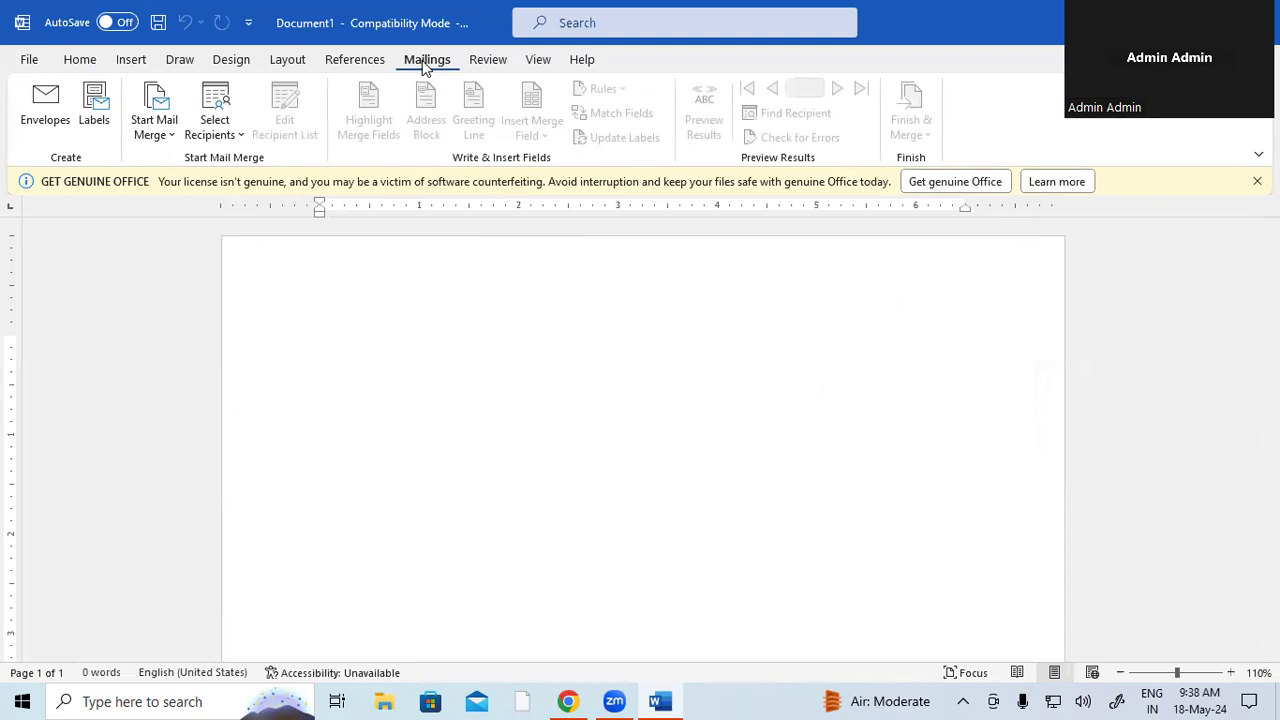
{"action": "left_click", "coordinate": [213, 122]}
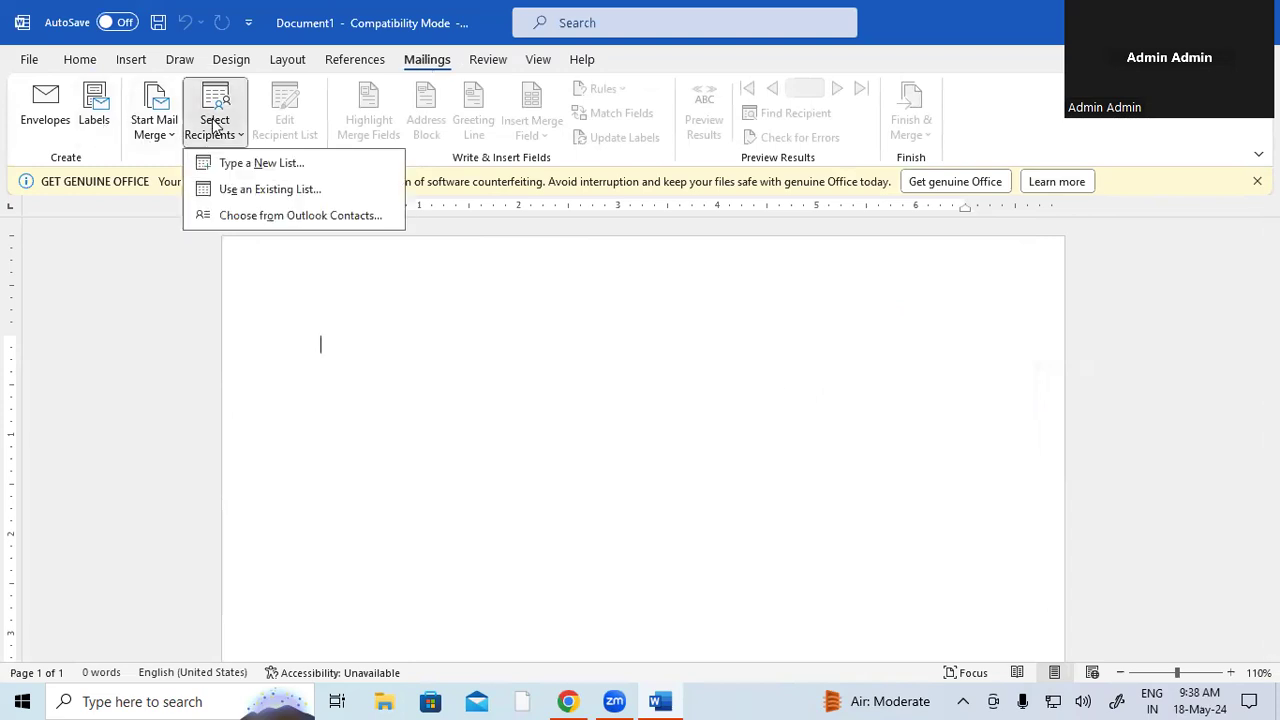
- Use the existing SBI EMP DATA list from Documents as recipients and close the licence warning bar
{"action": "left_click", "coordinate": [285, 195]}
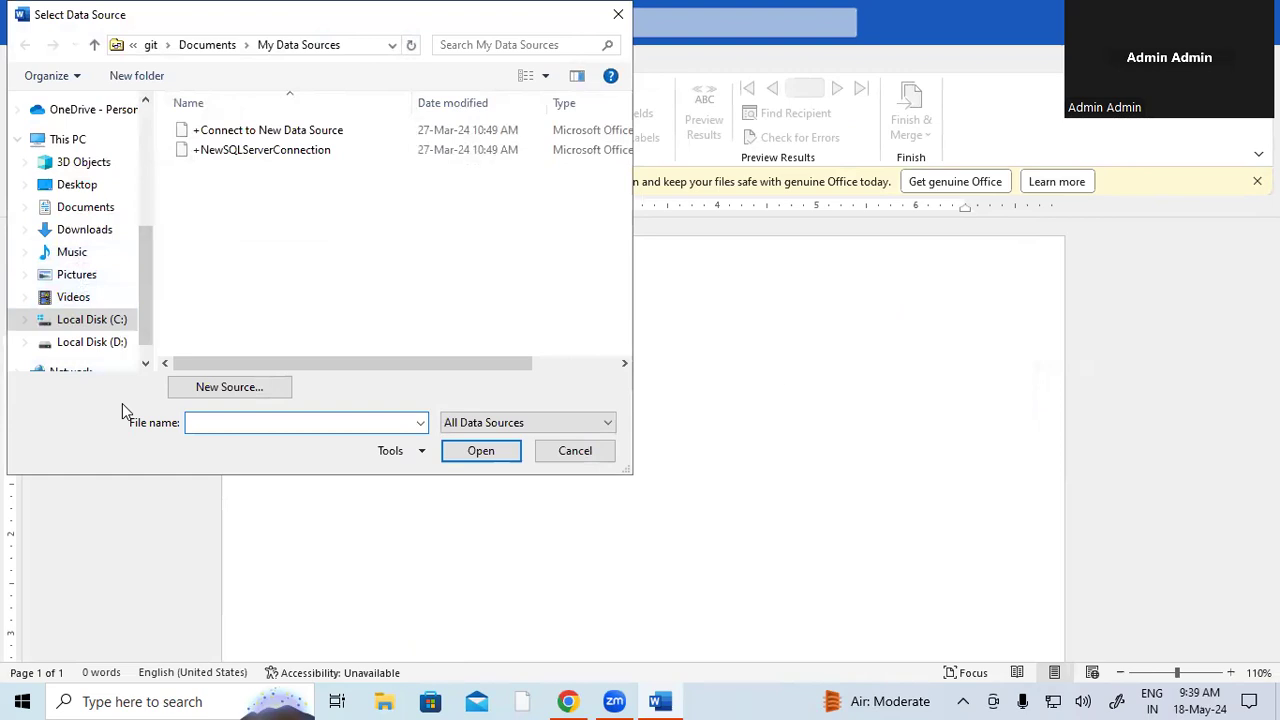
{"action": "left_click", "coordinate": [99, 211]}
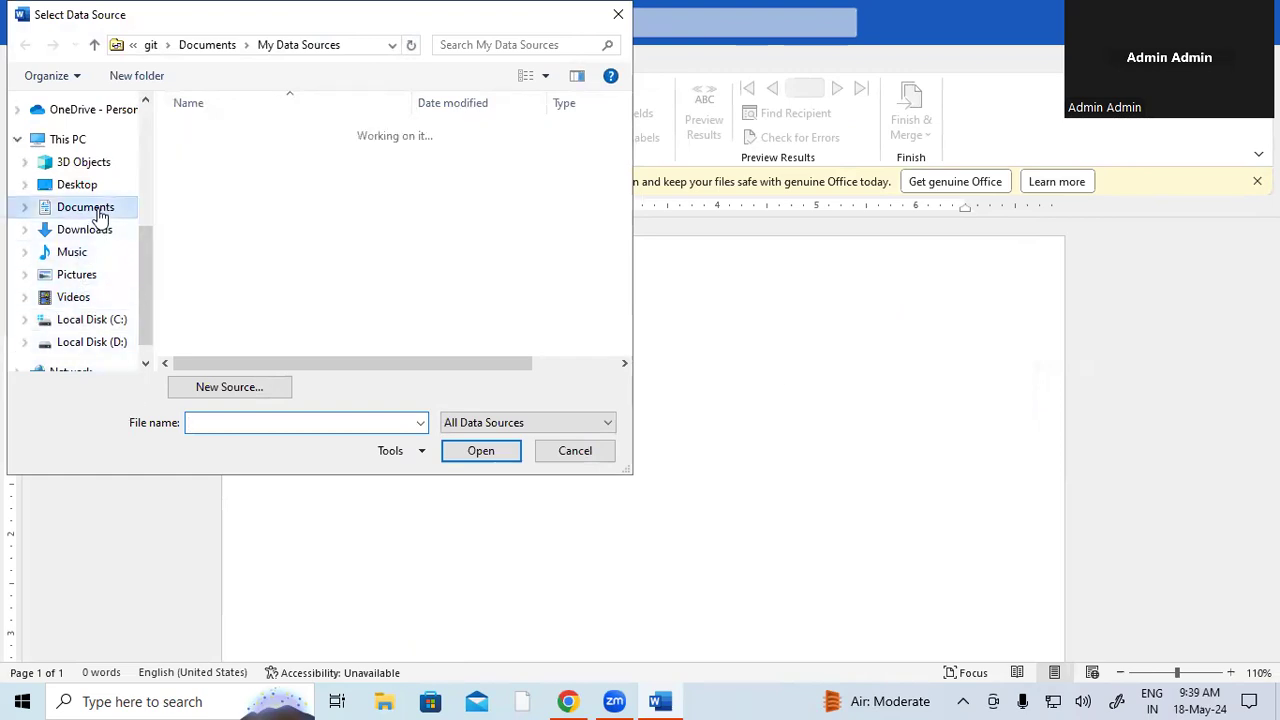
{"action": "left_click", "coordinate": [240, 252]}
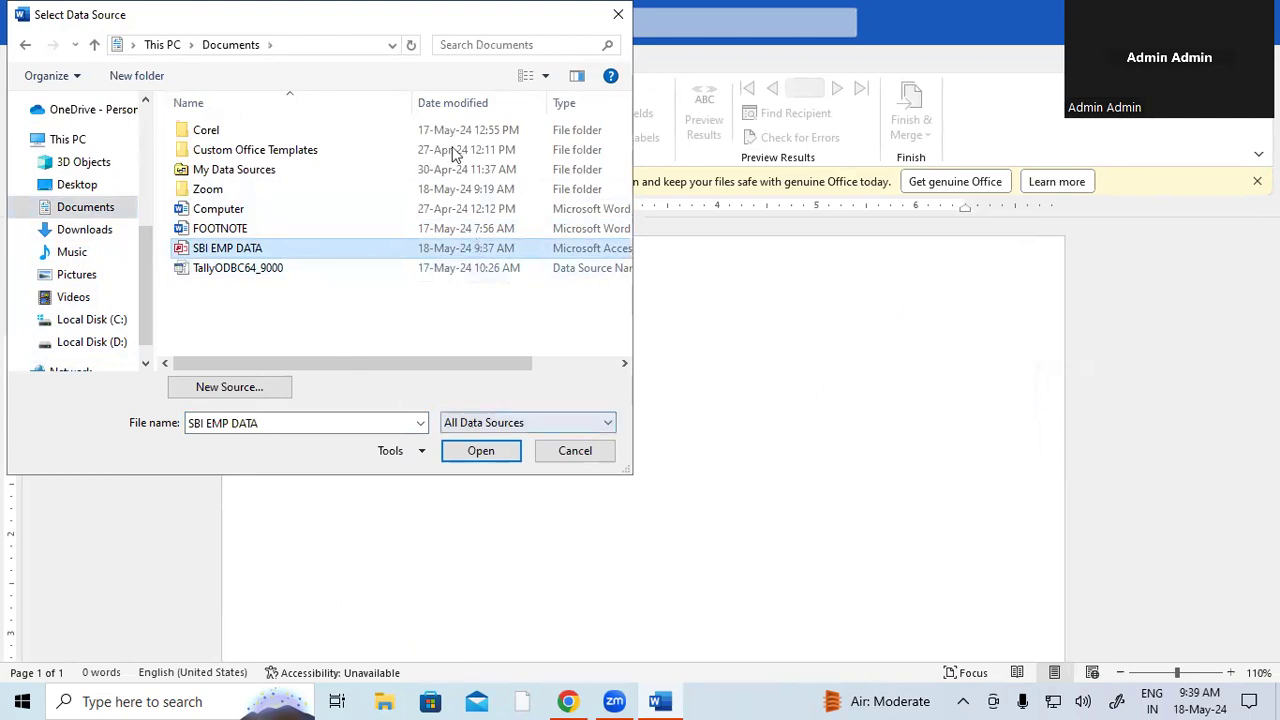
{"action": "left_click_drag", "start_coordinate": [450, 16], "coordinate": [500, 162]}
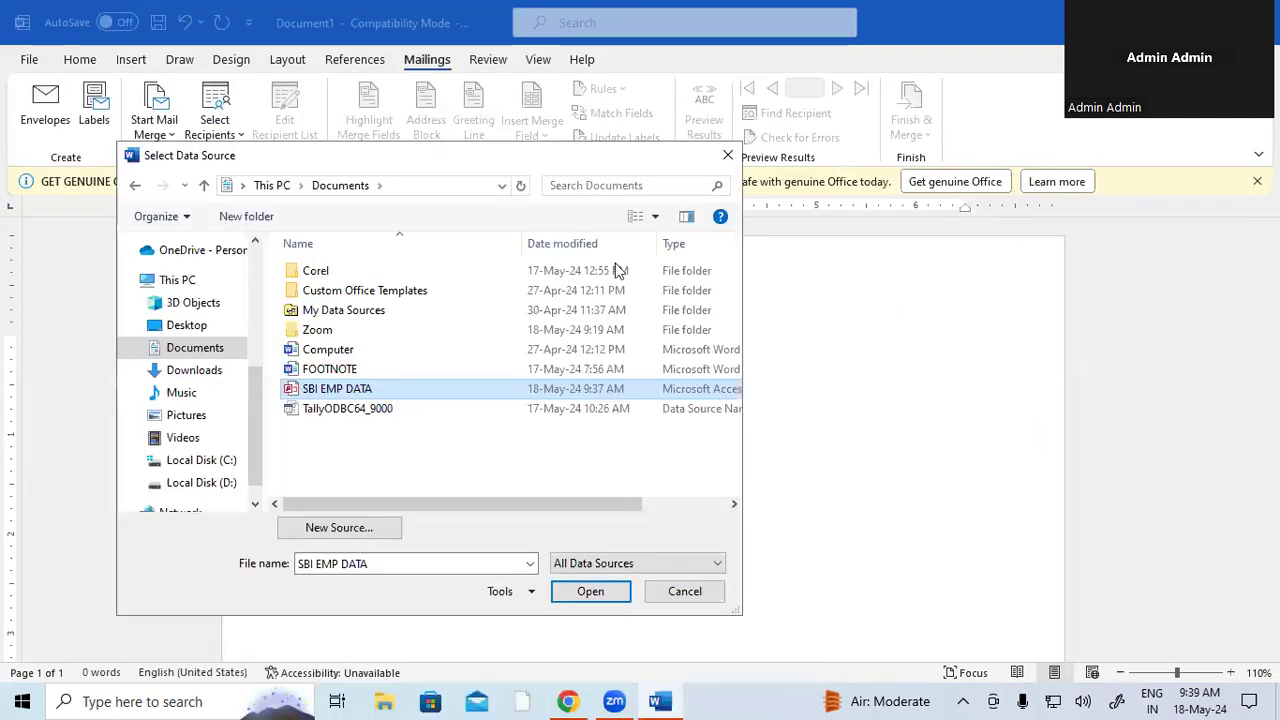
{"action": "left_click", "coordinate": [590, 591]}
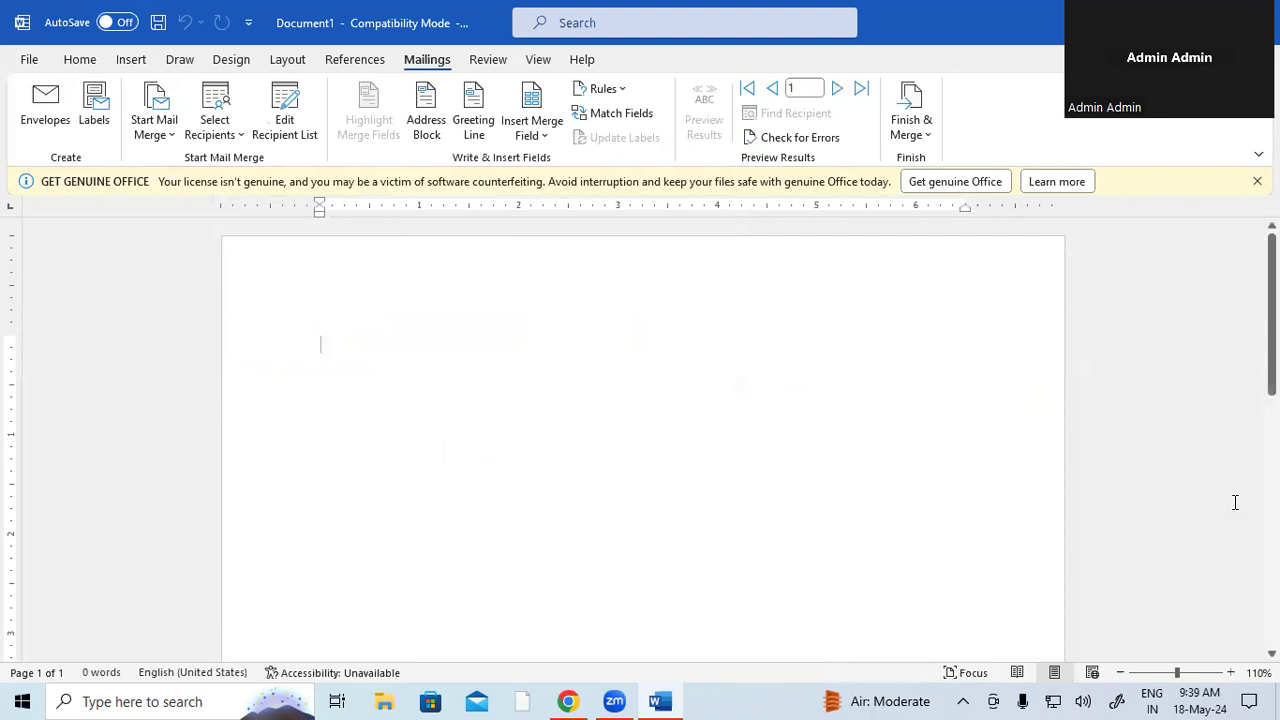
{"action": "left_click", "coordinate": [1255, 182]}
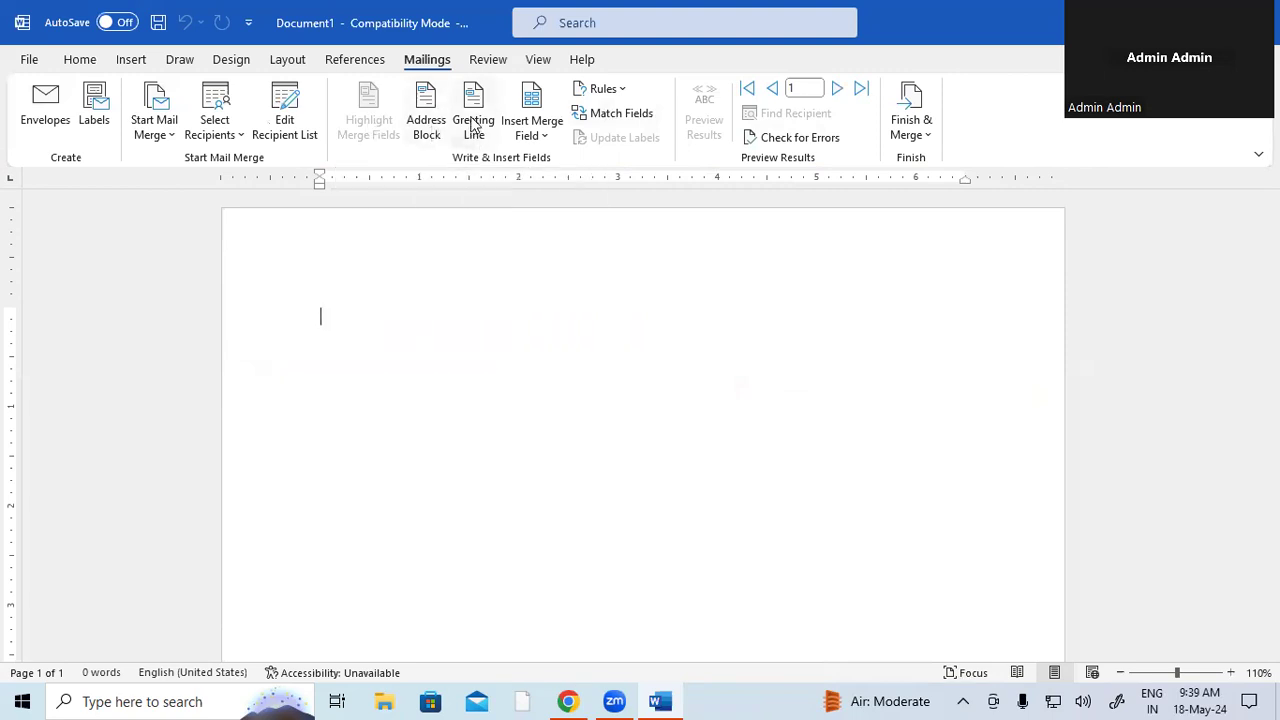
- Insert the Title, First_Name, Last_Name and Company_Name merge fields, each on its own line
{"action": "left_click", "coordinate": [541, 133]}
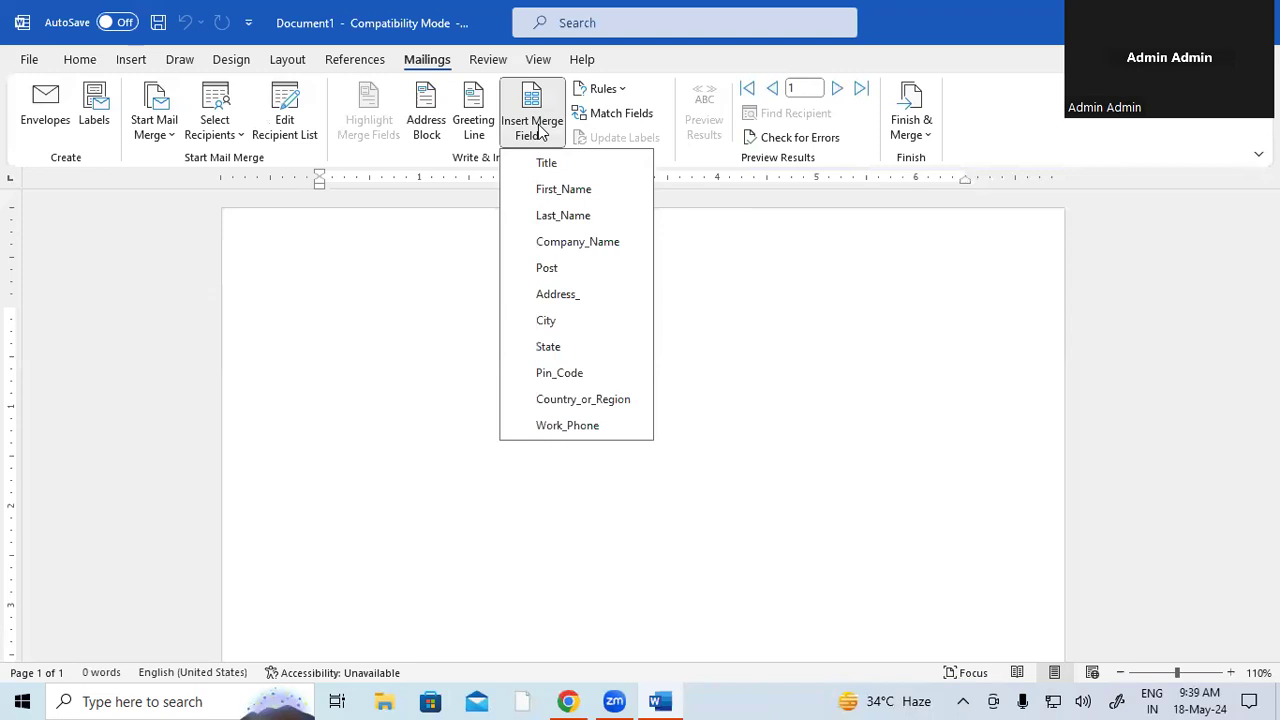
{"action": "left_click", "coordinate": [548, 165]}
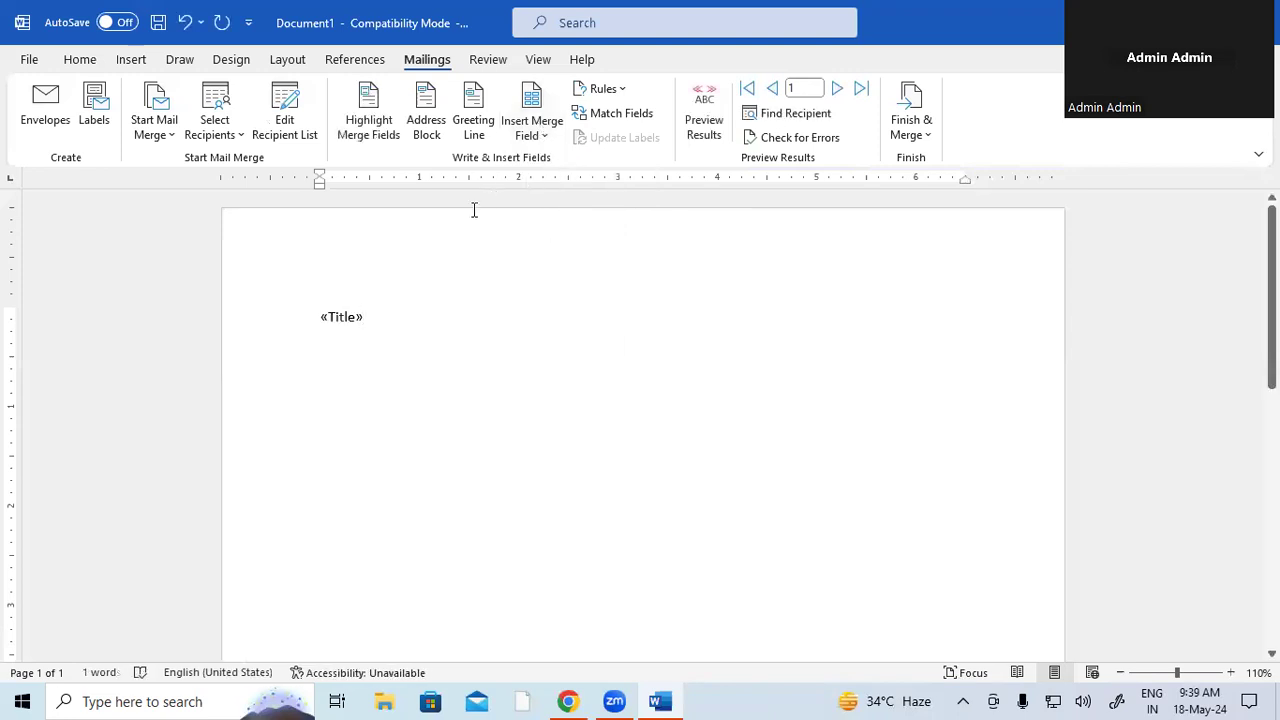
{"action": "key", "text": "Return"}
{"action": "left_click", "coordinate": [527, 140]}
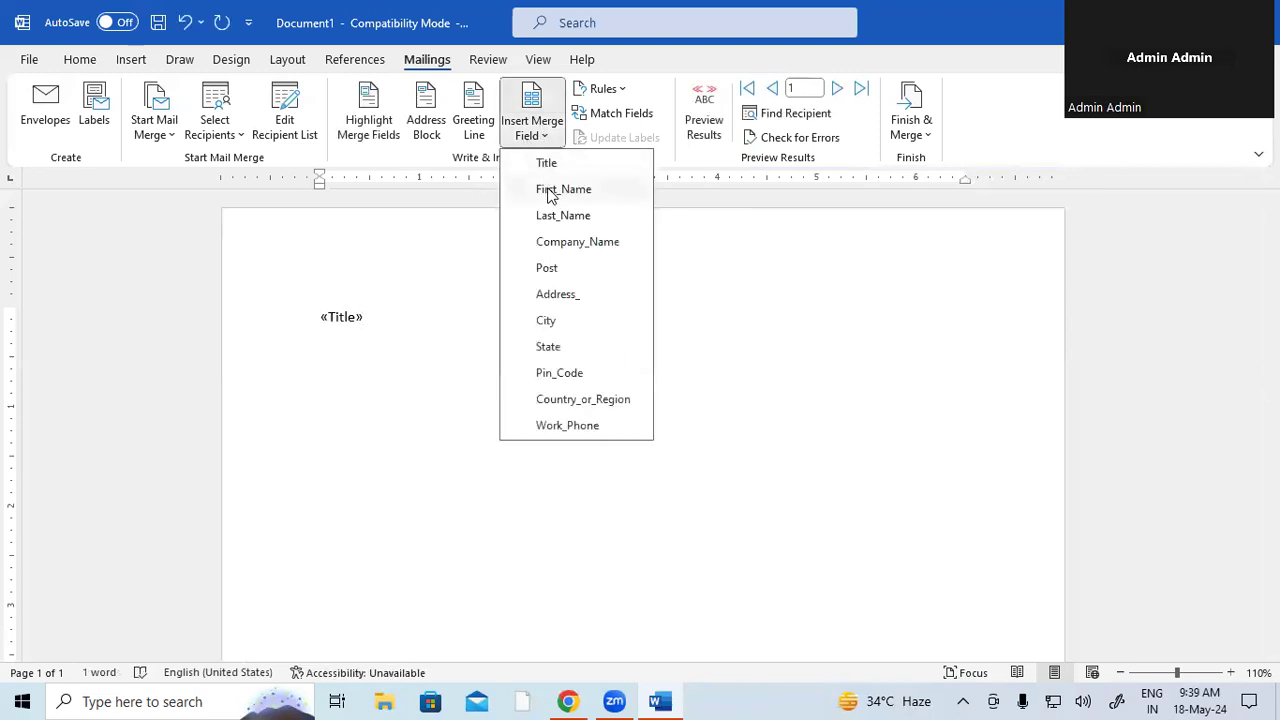
{"action": "left_click", "coordinate": [545, 188]}
{"action": "key", "text": "Return"}
{"action": "left_click", "coordinate": [545, 140]}
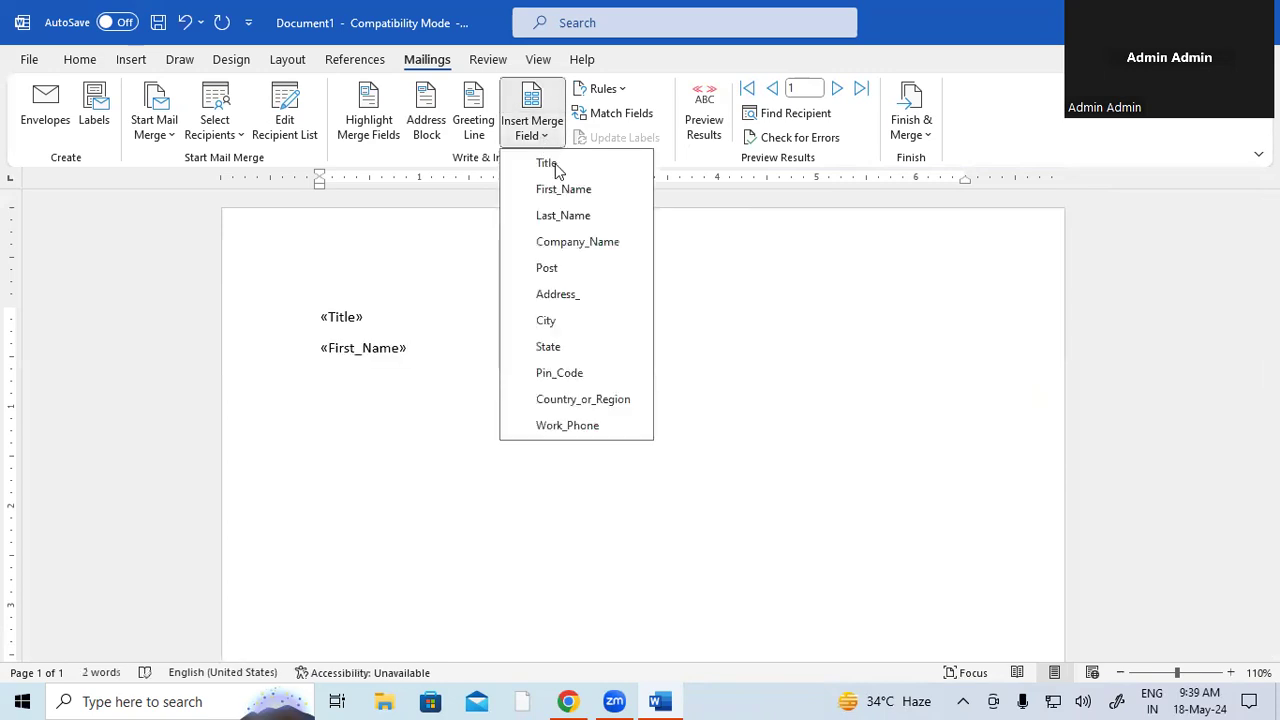
{"action": "left_click", "coordinate": [563, 215]}
{"action": "key", "text": "Return"}
{"action": "left_click", "coordinate": [530, 132]}
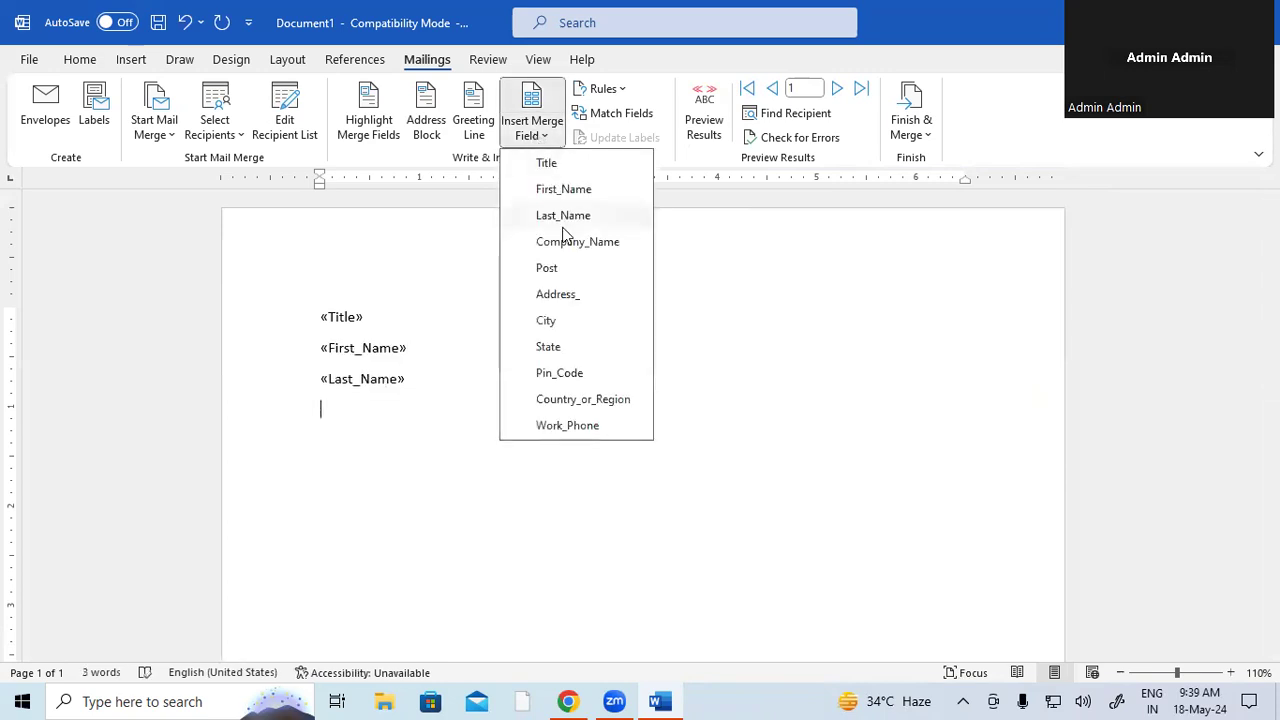
{"action": "left_click", "coordinate": [563, 240]}
{"action": "key", "text": "Return"}
- Add the Post, Address_ and City fields, breaking lines so City sits on its own line
{"action": "left_click", "coordinate": [527, 135]}
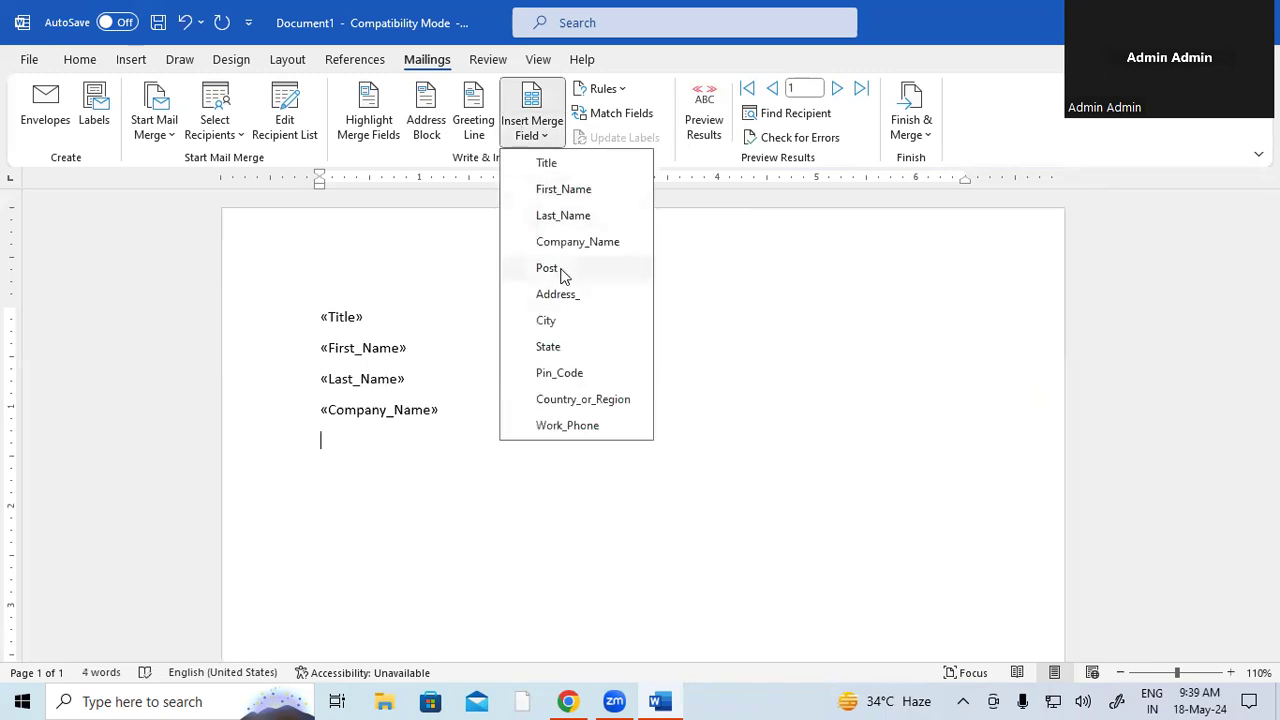
{"action": "left_click", "coordinate": [561, 268]}
{"action": "left_click", "coordinate": [557, 143]}
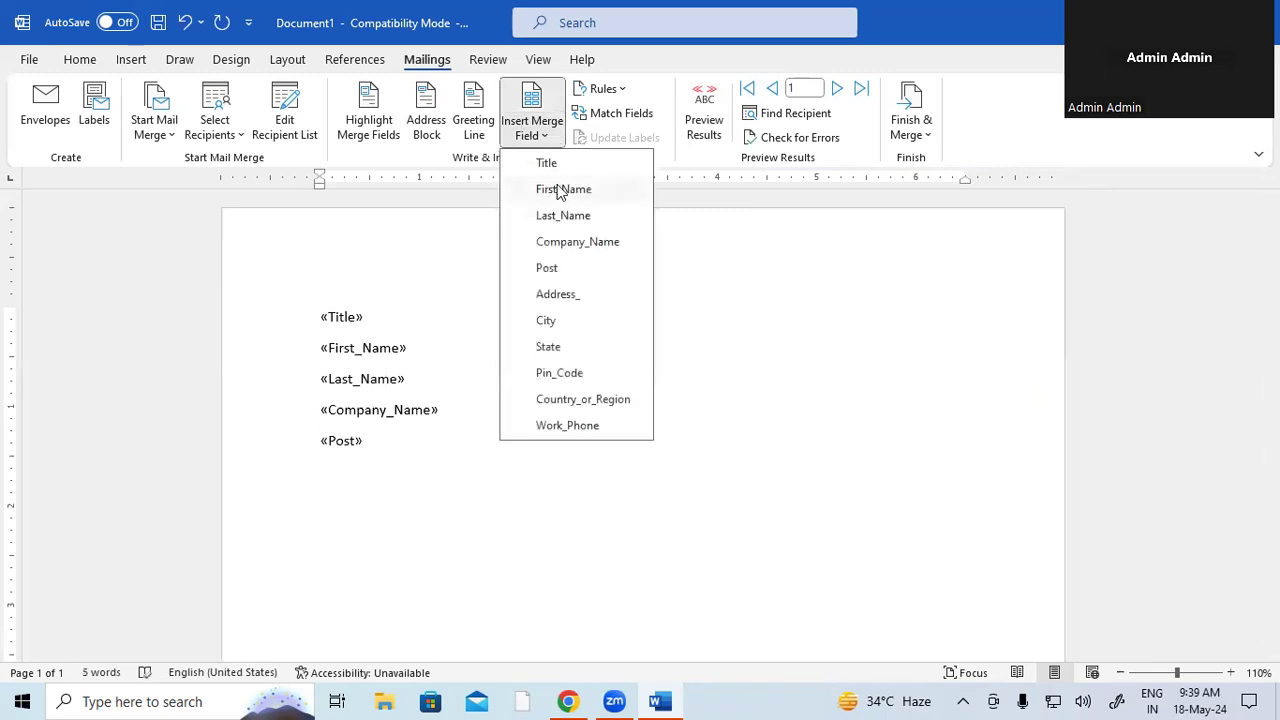
{"action": "left_click", "coordinate": [557, 294]}
{"action": "left_click", "coordinate": [531, 130]}
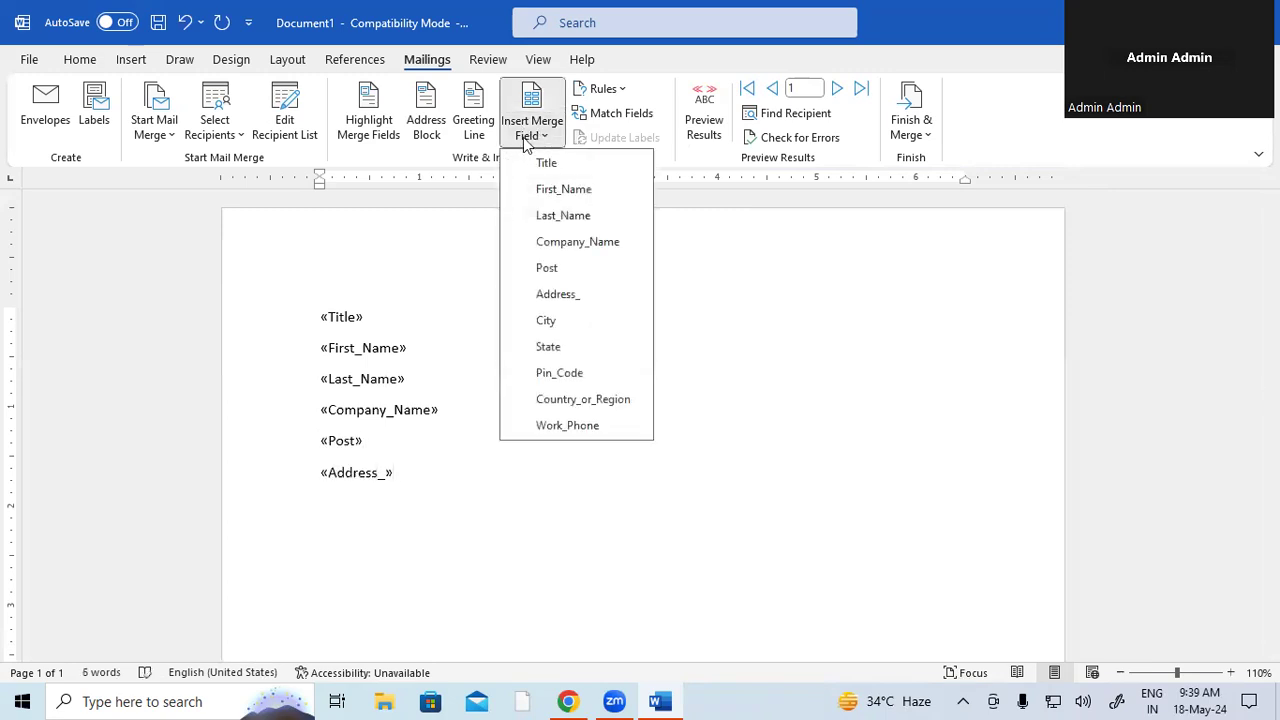
{"action": "left_click", "coordinate": [546, 320]}
{"action": "key", "text": "Return"}
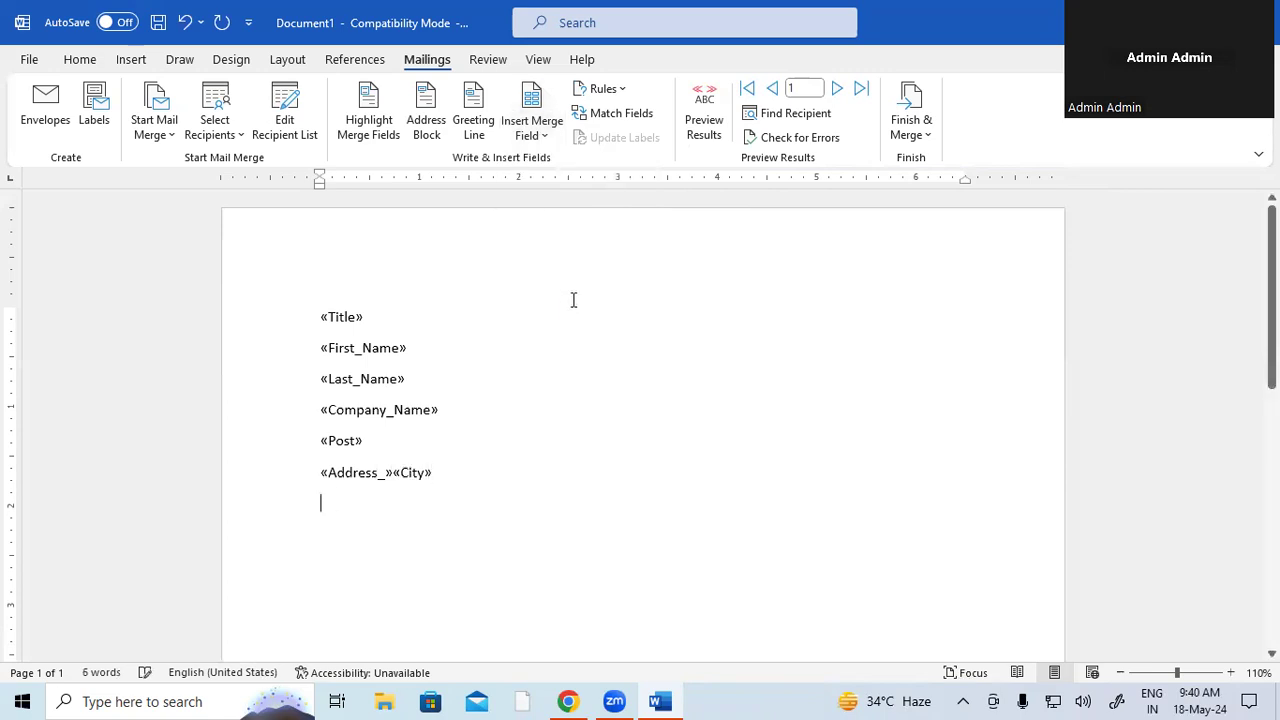
{"action": "left_click", "coordinate": [395, 472]}
{"action": "key", "text": "Return"}
{"action": "left_click", "coordinate": [380, 503]}
{"action": "key", "text": "Return"}
- Add State, Pin_Code, Country_or_Region and Work_Phone fields, then enlarge the font of all text
{"action": "left_click", "coordinate": [531, 128]}
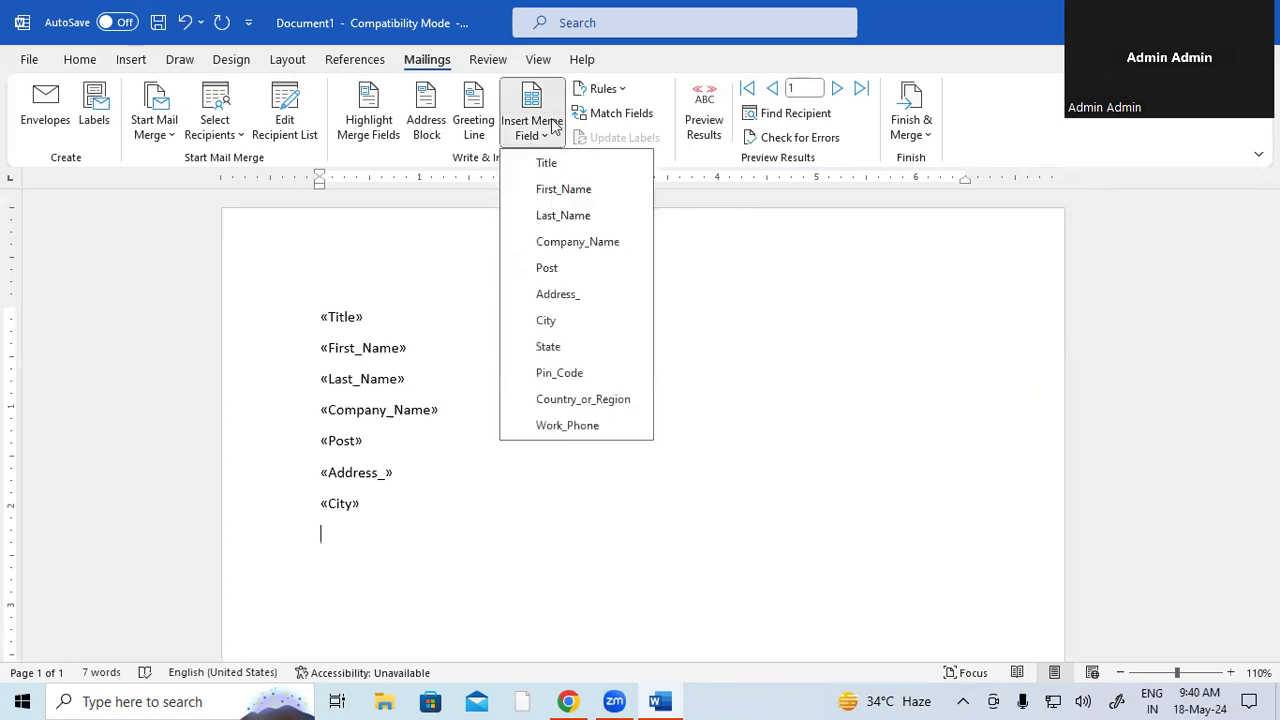
{"action": "left_click", "coordinate": [548, 346]}
{"action": "key", "text": "Return"}
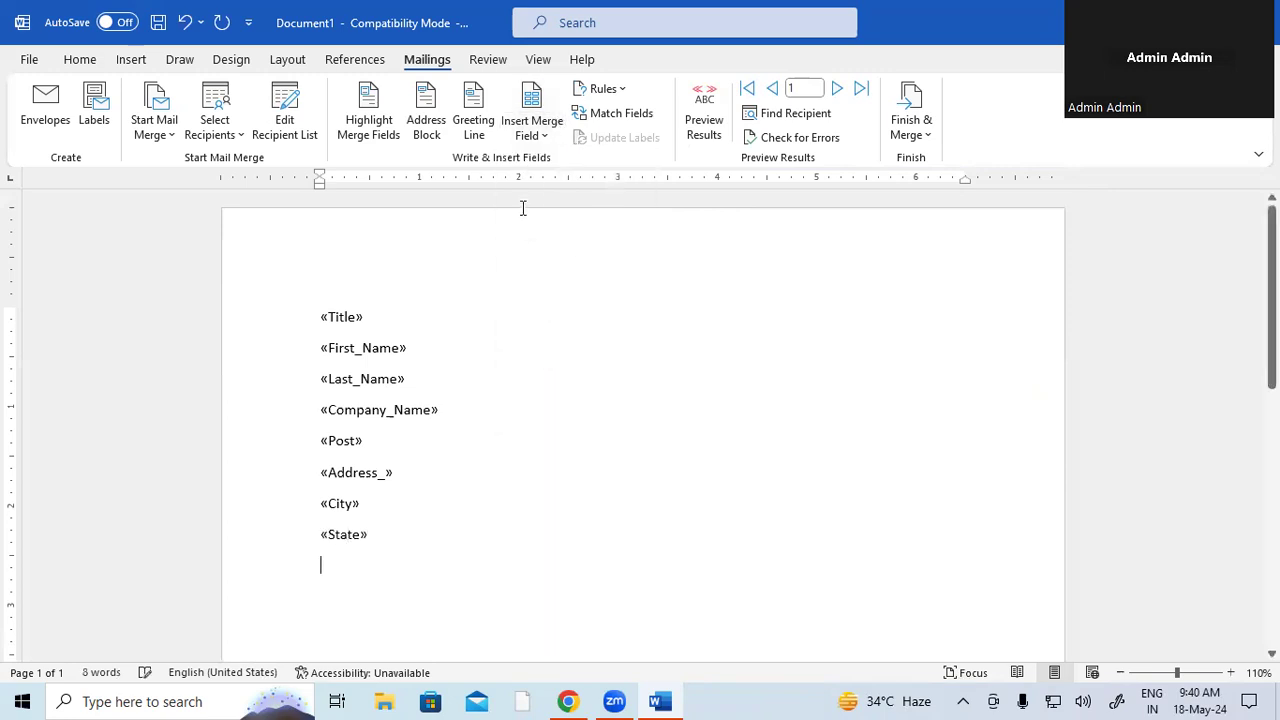
{"action": "left_click", "coordinate": [531, 128]}
{"action": "left_click", "coordinate": [559, 372]}
{"action": "key", "text": "Return"}
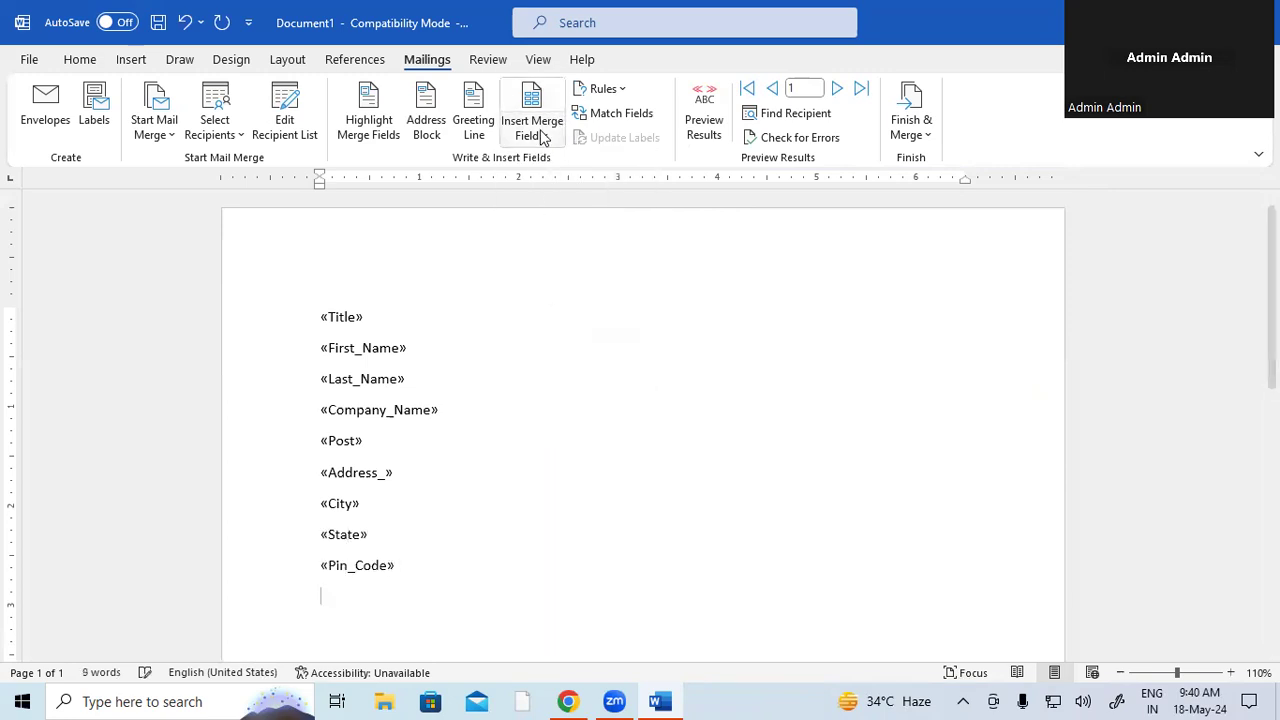
{"action": "left_click", "coordinate": [543, 138]}
{"action": "left_click", "coordinate": [583, 391]}
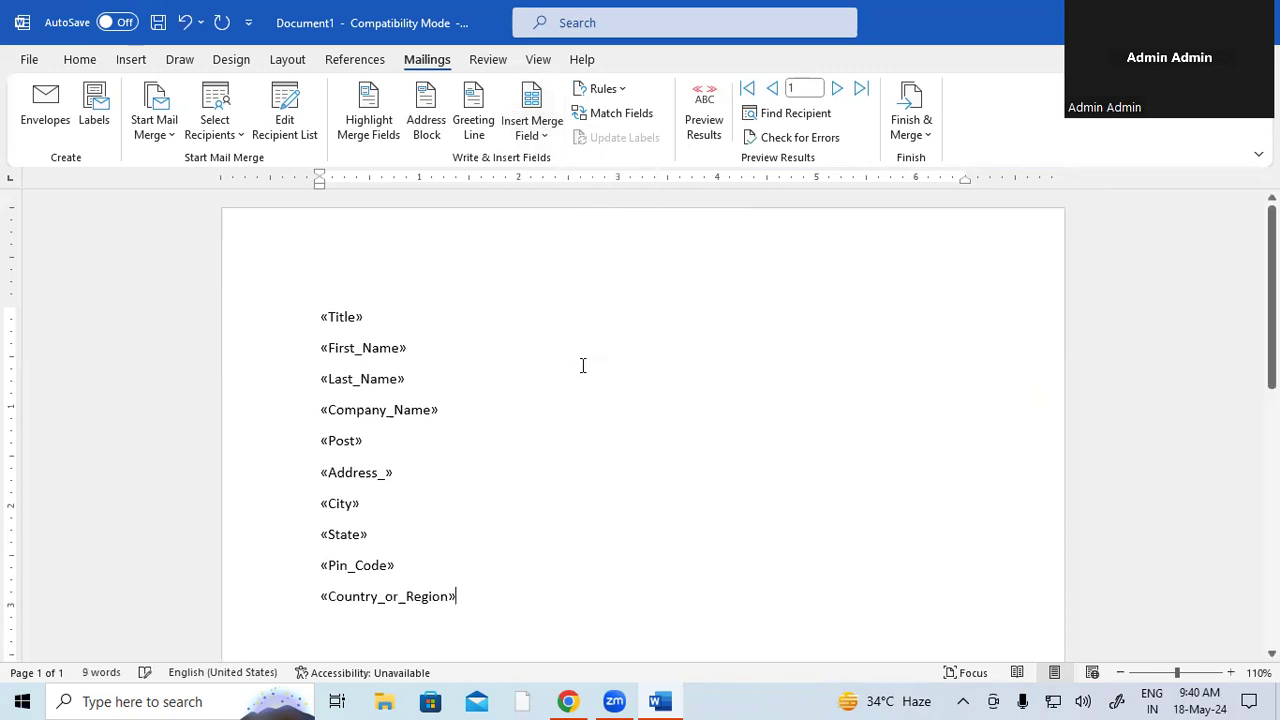
{"action": "left_click", "coordinate": [531, 128]}
{"action": "left_click", "coordinate": [586, 420]}
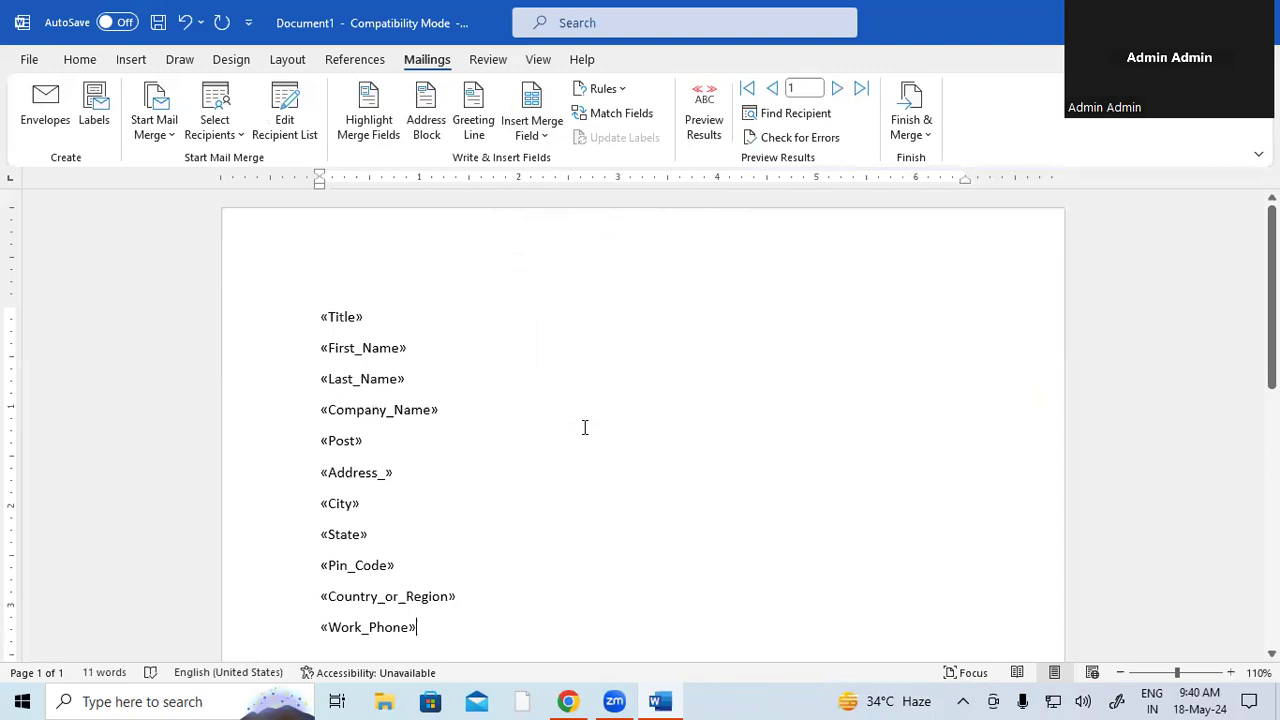
{"action": "key", "text": "ctrl+a"}
{"action": "key", "text": "ctrl+shift+period"}
{"action": "key", "text": "ctrl+shift+period"}
{"action": "key", "text": "ctrl+shift+period"}
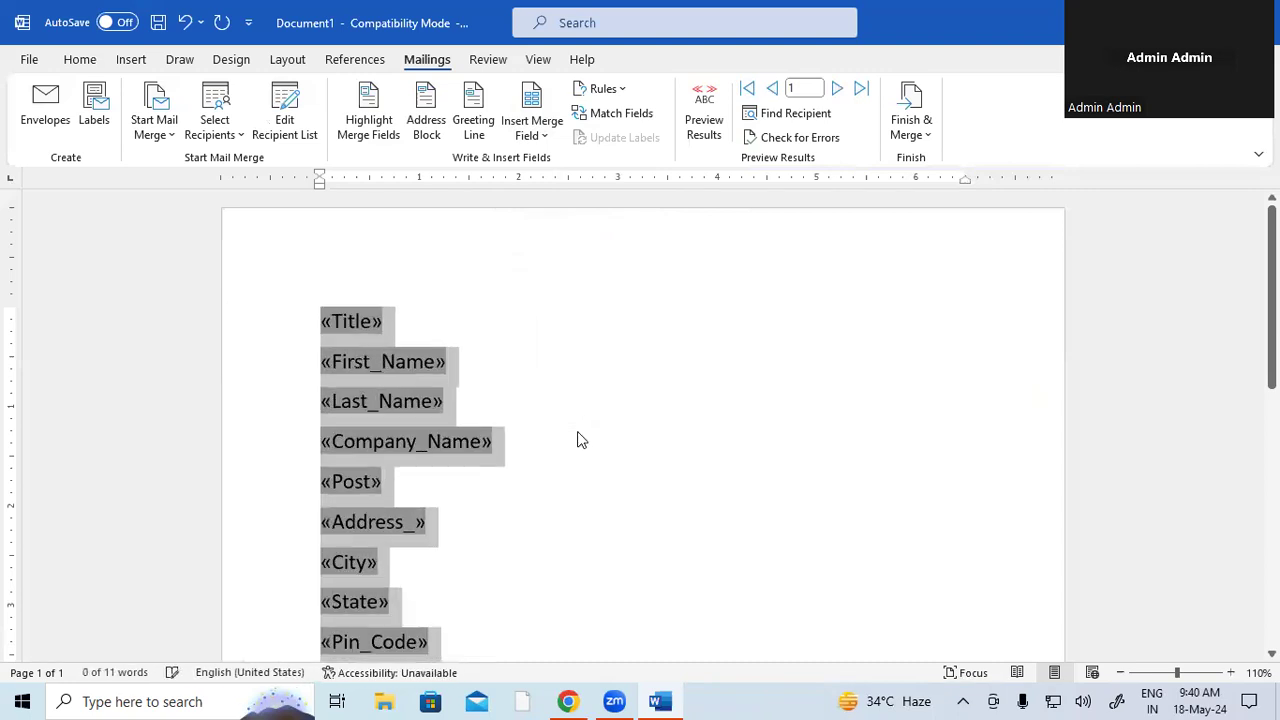
{"action": "scroll", "coordinate": [600, 445], "scroll_direction": "down", "scroll_amount": 3}
{"action": "left_click", "coordinate": [629, 416]}
{"action": "scroll", "coordinate": [635, 412], "scroll_direction": "up", "scroll_amount": 2}
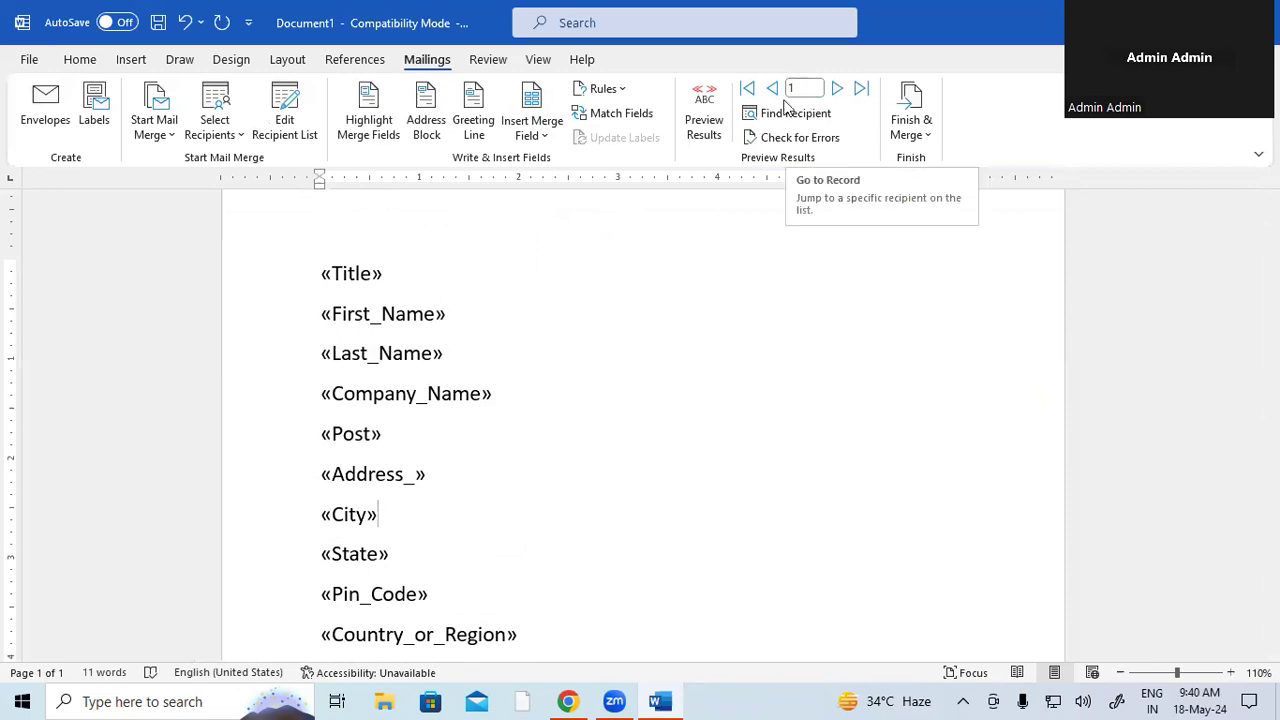
{"action": "left_click", "coordinate": [715, 120]}
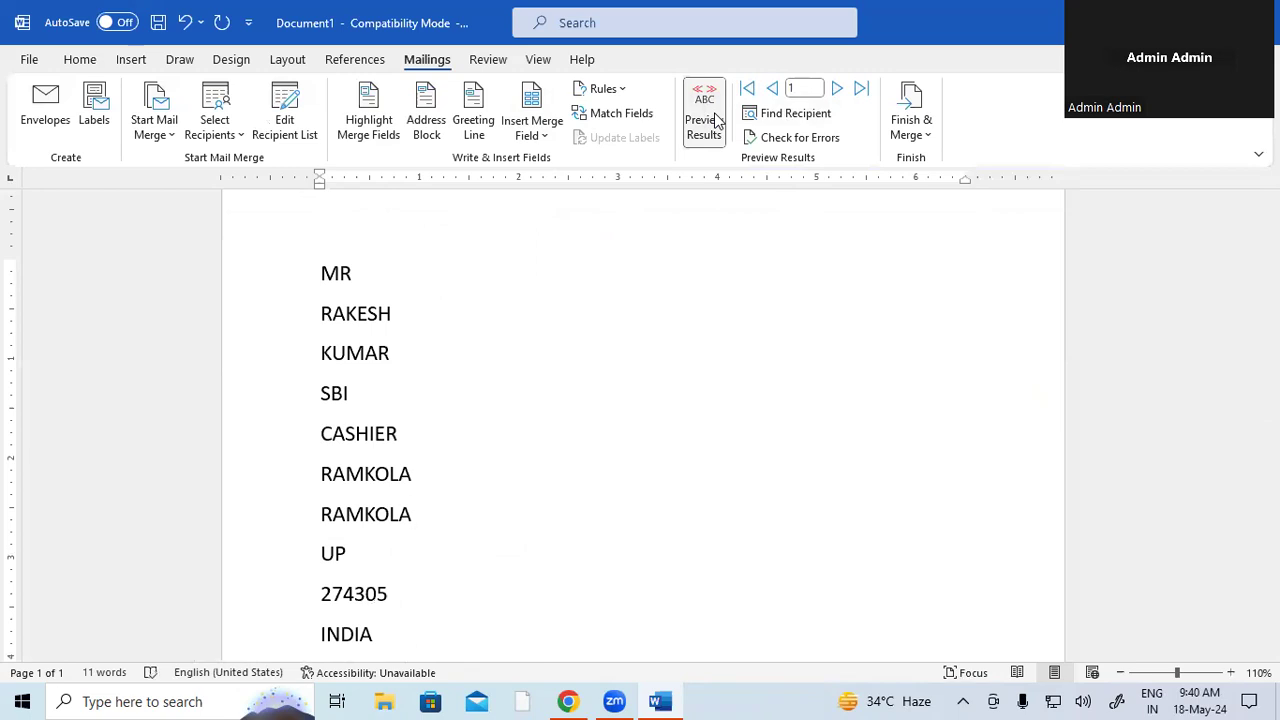
{"action": "left_click", "coordinate": [799, 88]}
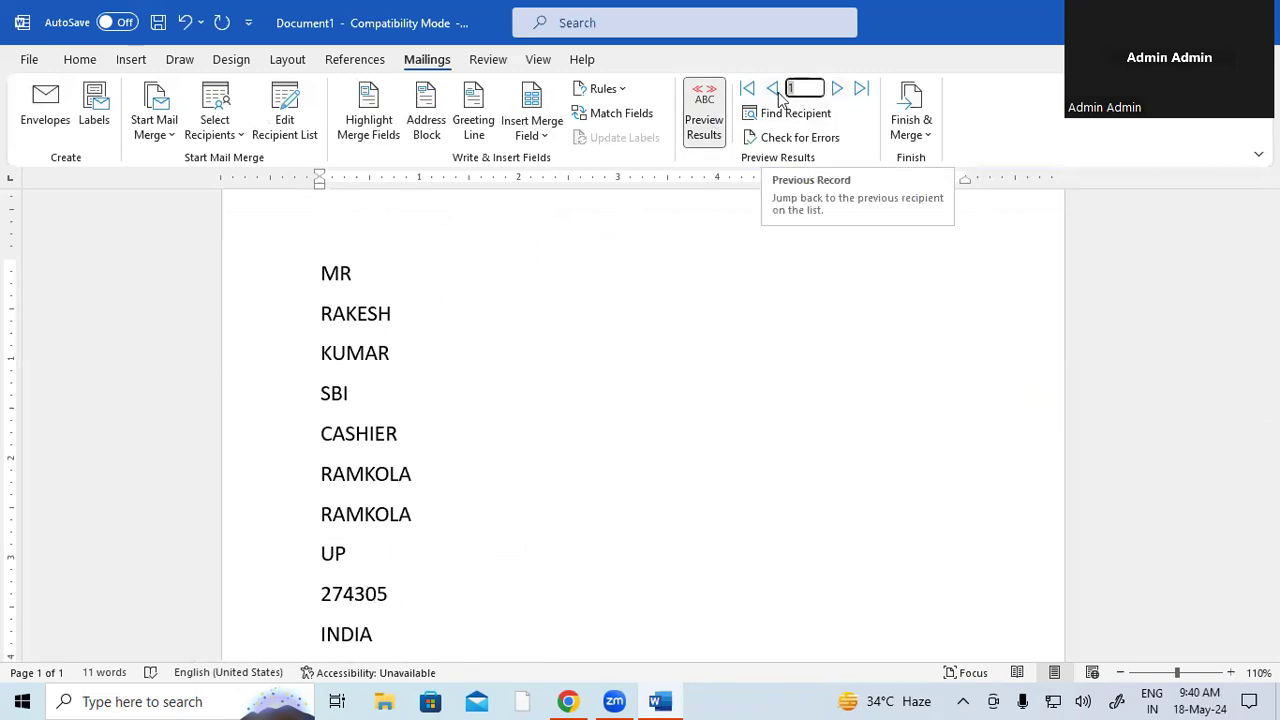
{"action": "key", "text": "BackSpace"}
{"action": "type", "text": "3"}
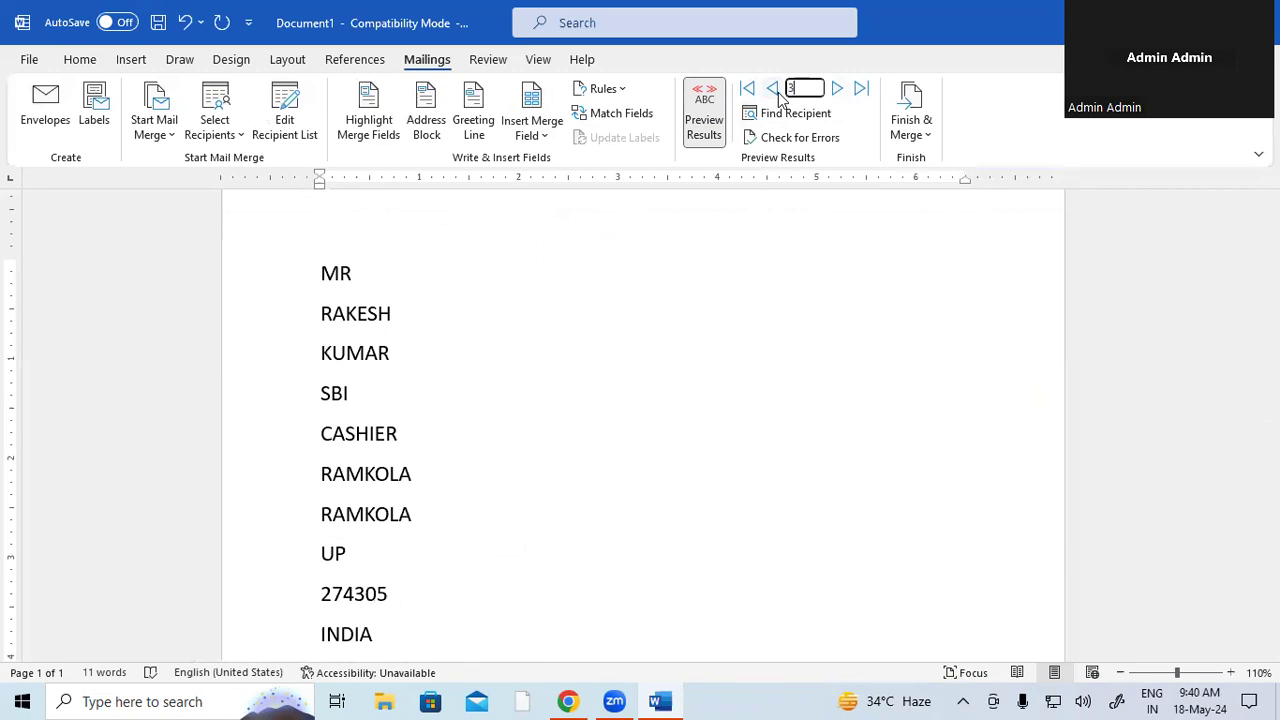
{"action": "key", "text": "Return"}
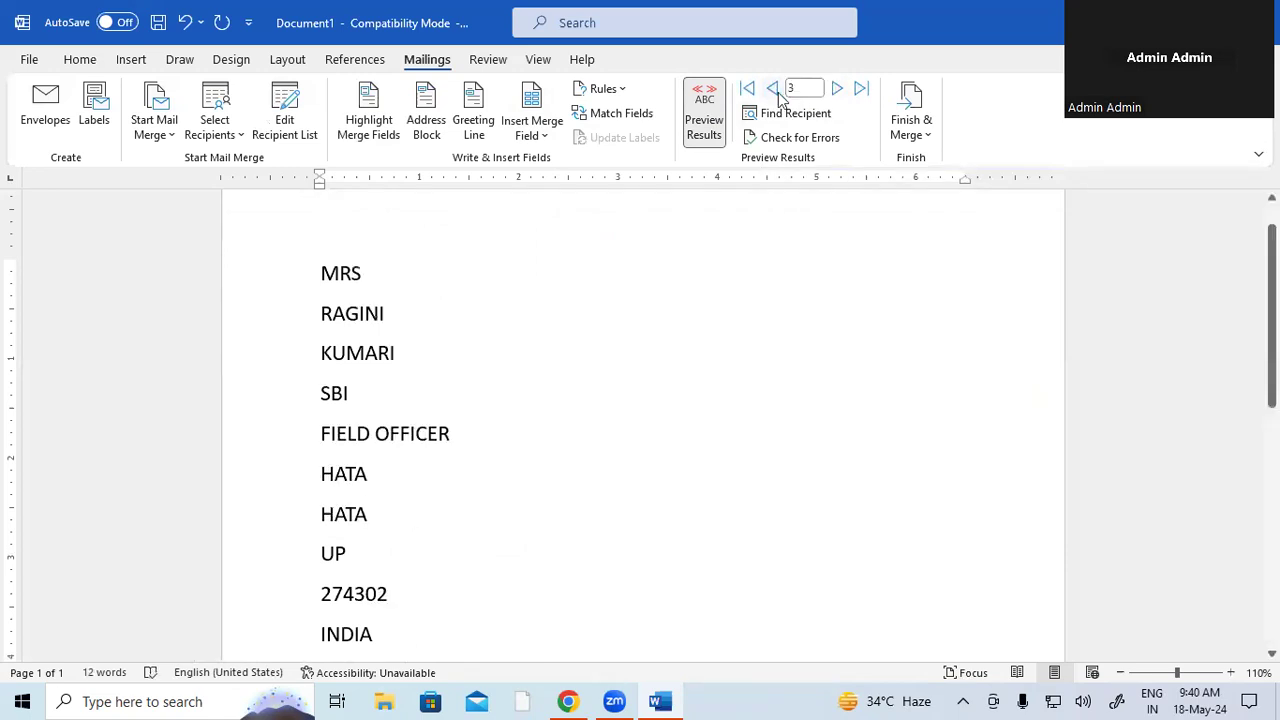
{"action": "left_click", "coordinate": [700, 128]}
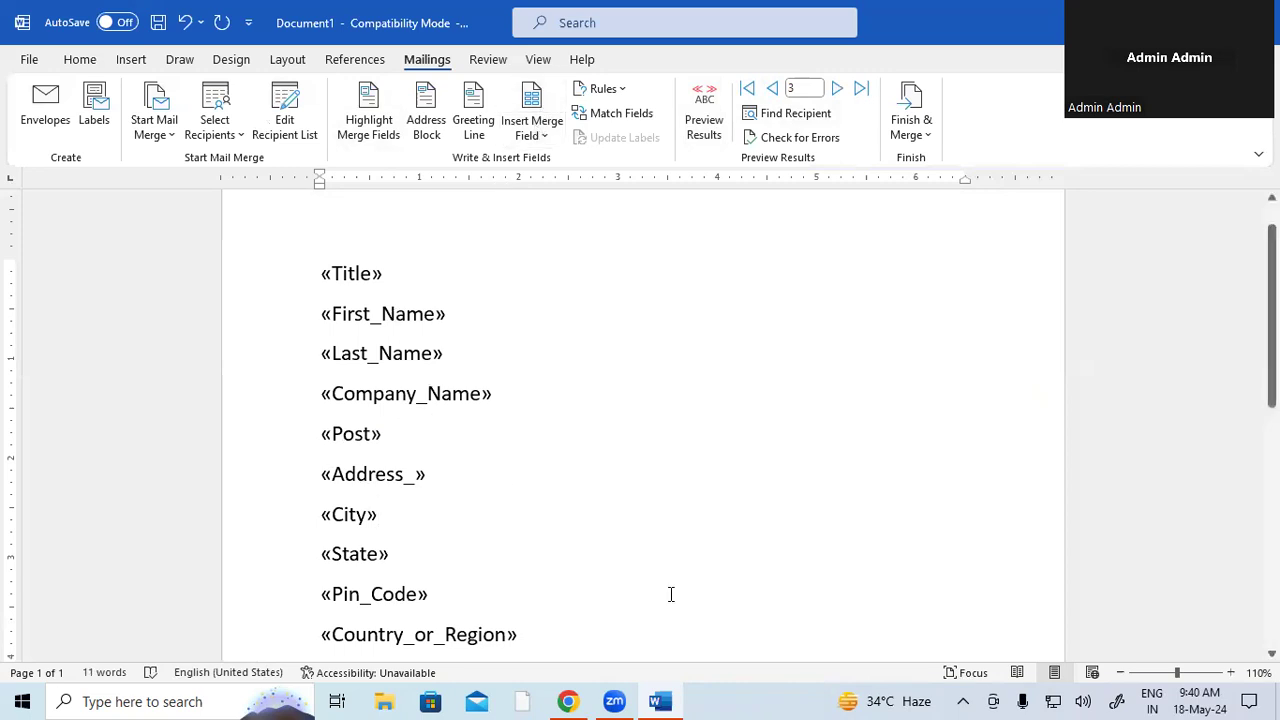
- Toggle Highlight Merge Fields on and back off so the fields show no grey shading
{"action": "left_click", "coordinate": [369, 121]}
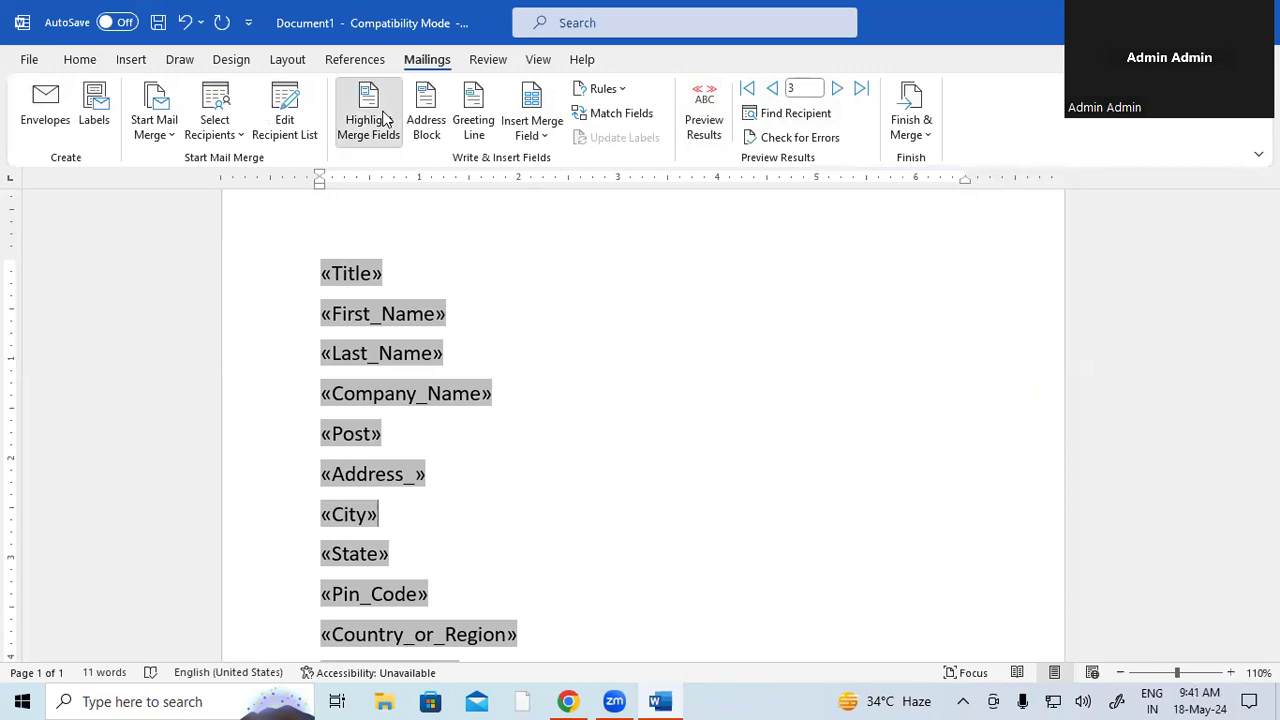
{"action": "left_click", "coordinate": [386, 119]}
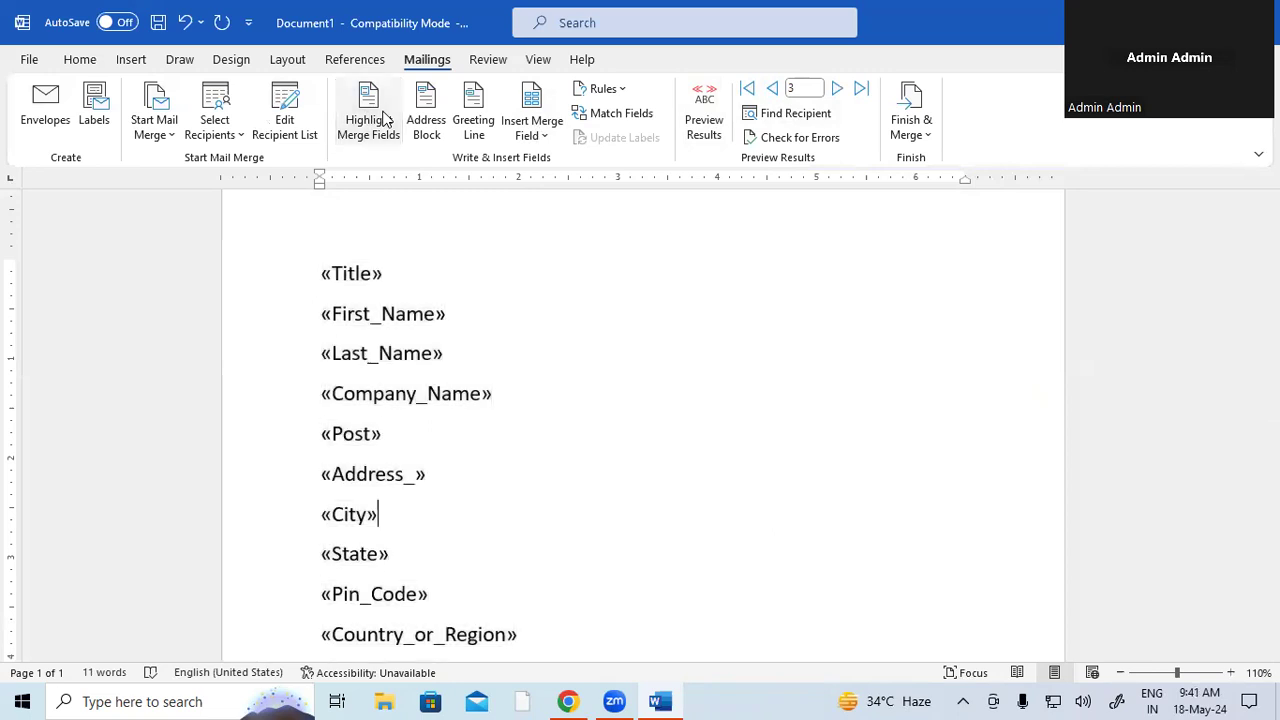
{"action": "left_click", "coordinate": [434, 124]}
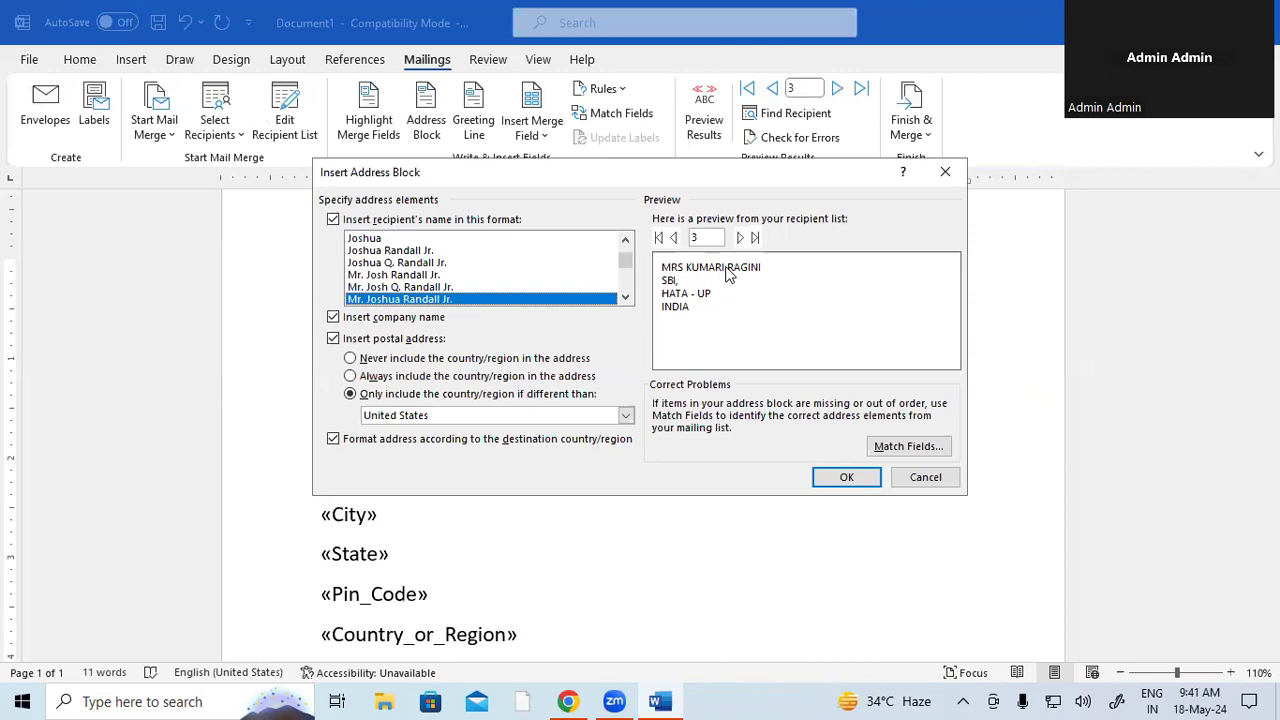
{"action": "left_click", "coordinate": [739, 238]}
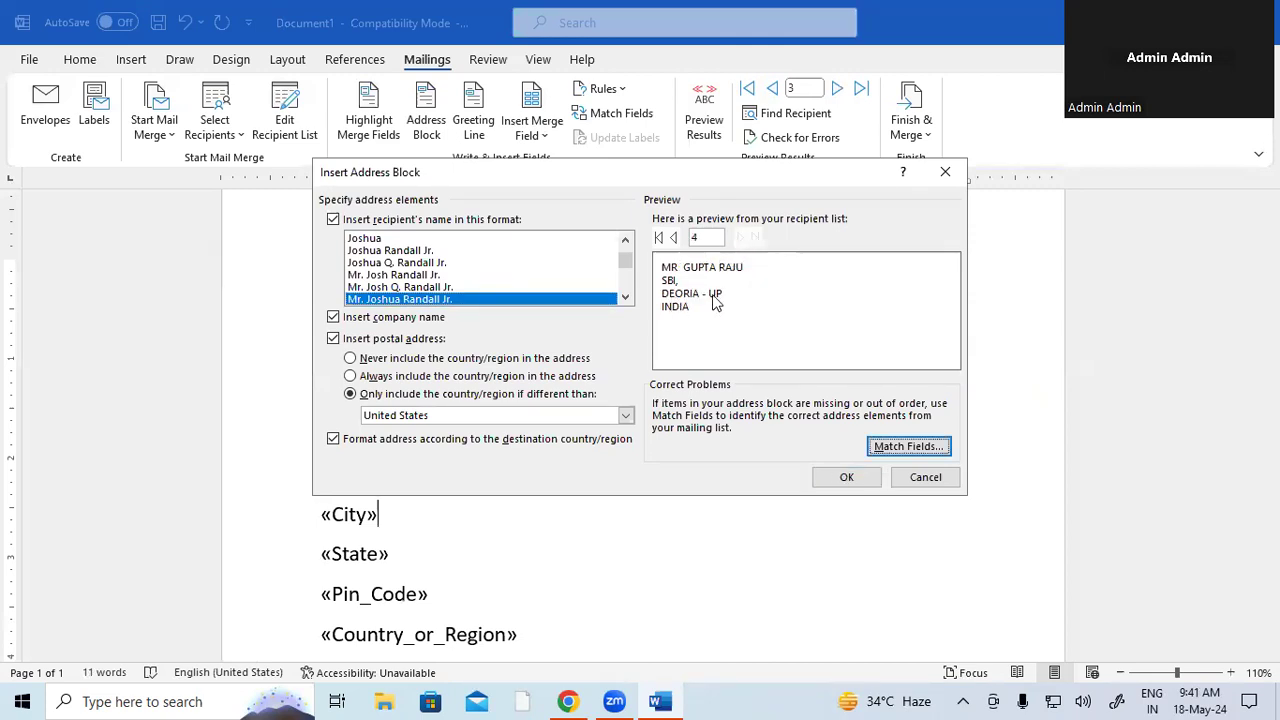
{"action": "left_click", "coordinate": [673, 237]}
{"action": "left_click", "coordinate": [674, 238]}
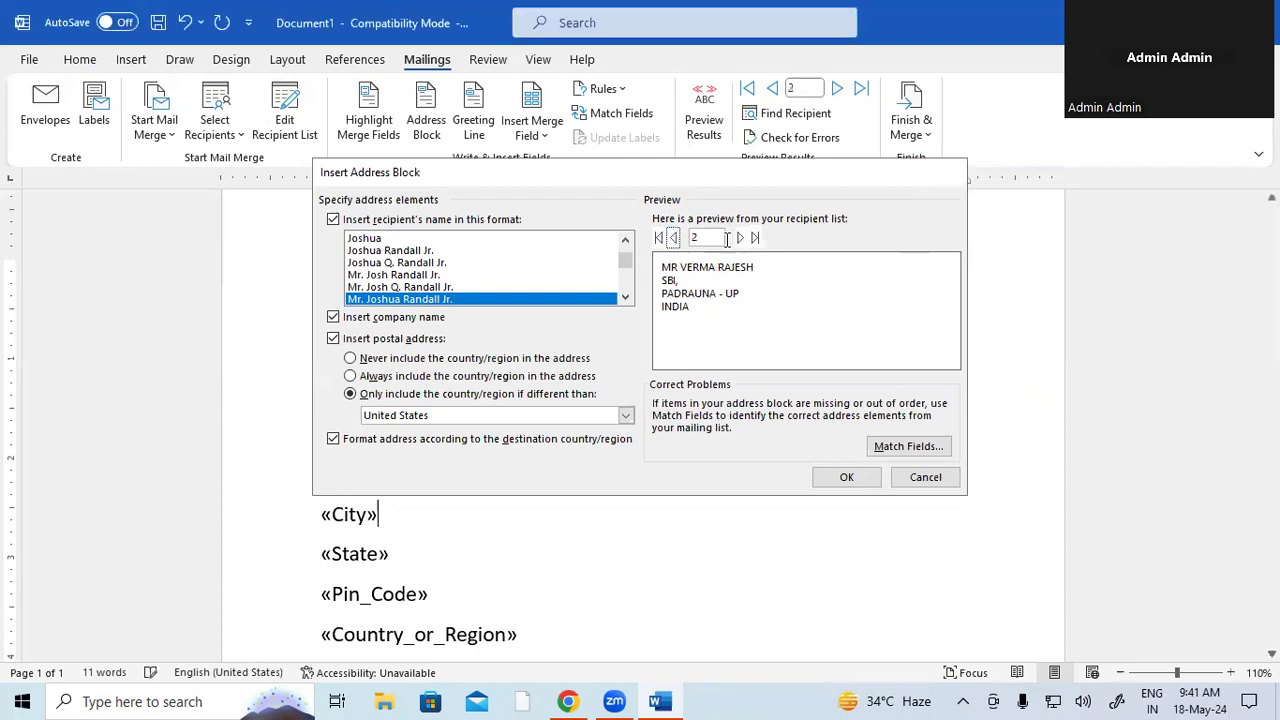
{"action": "left_click", "coordinate": [945, 172]}
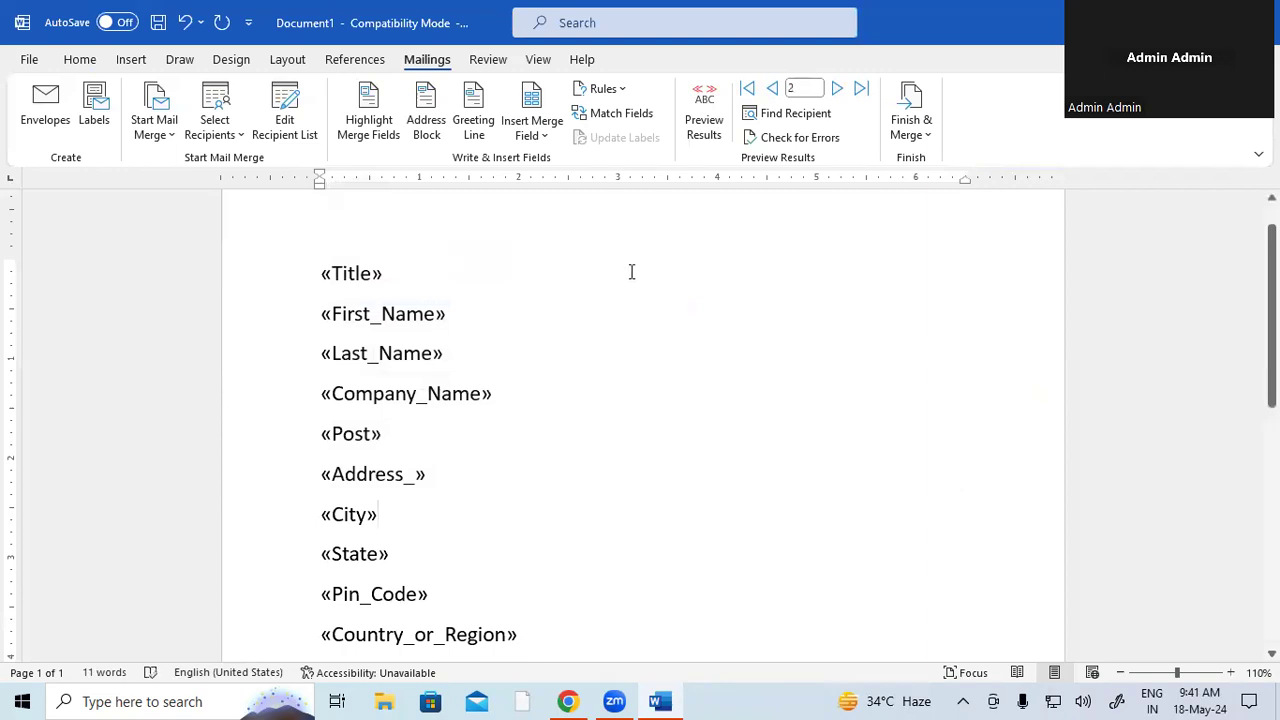
{"action": "left_click", "coordinate": [323, 270]}
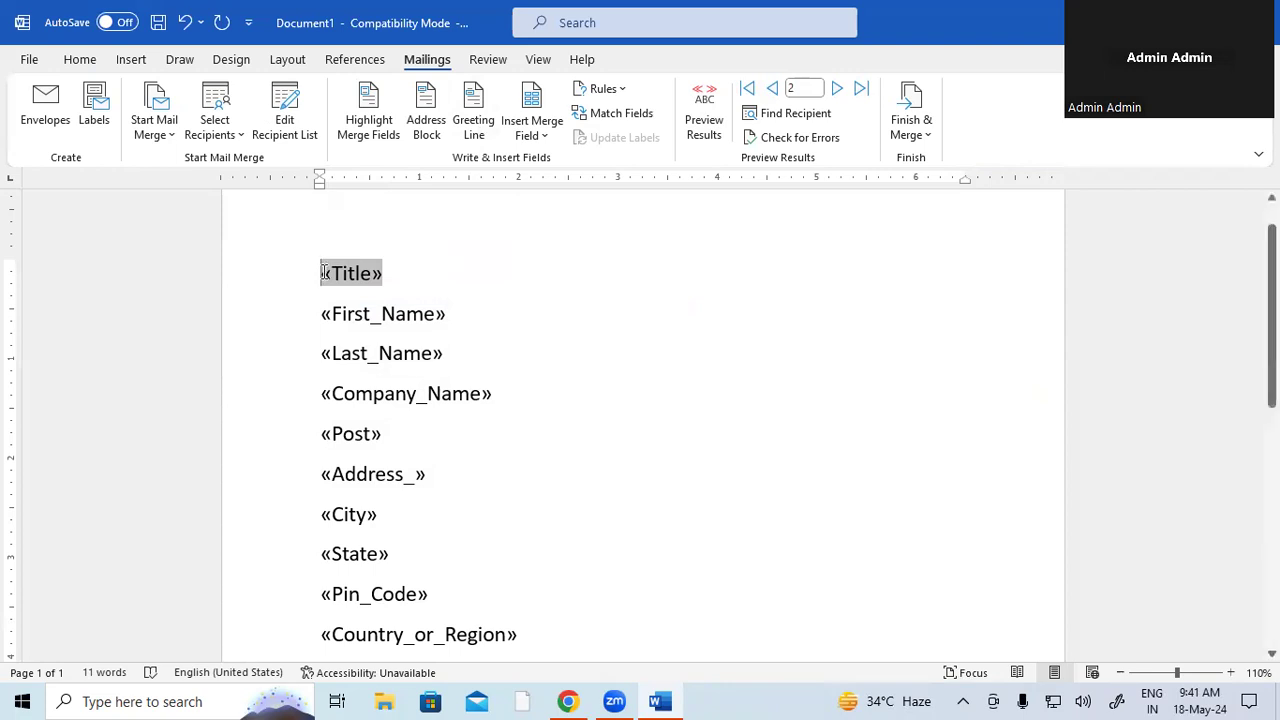
- Insert a «GreetingLine» field with default settings on a new first line above «Title»
{"action": "key", "text": "Return"}
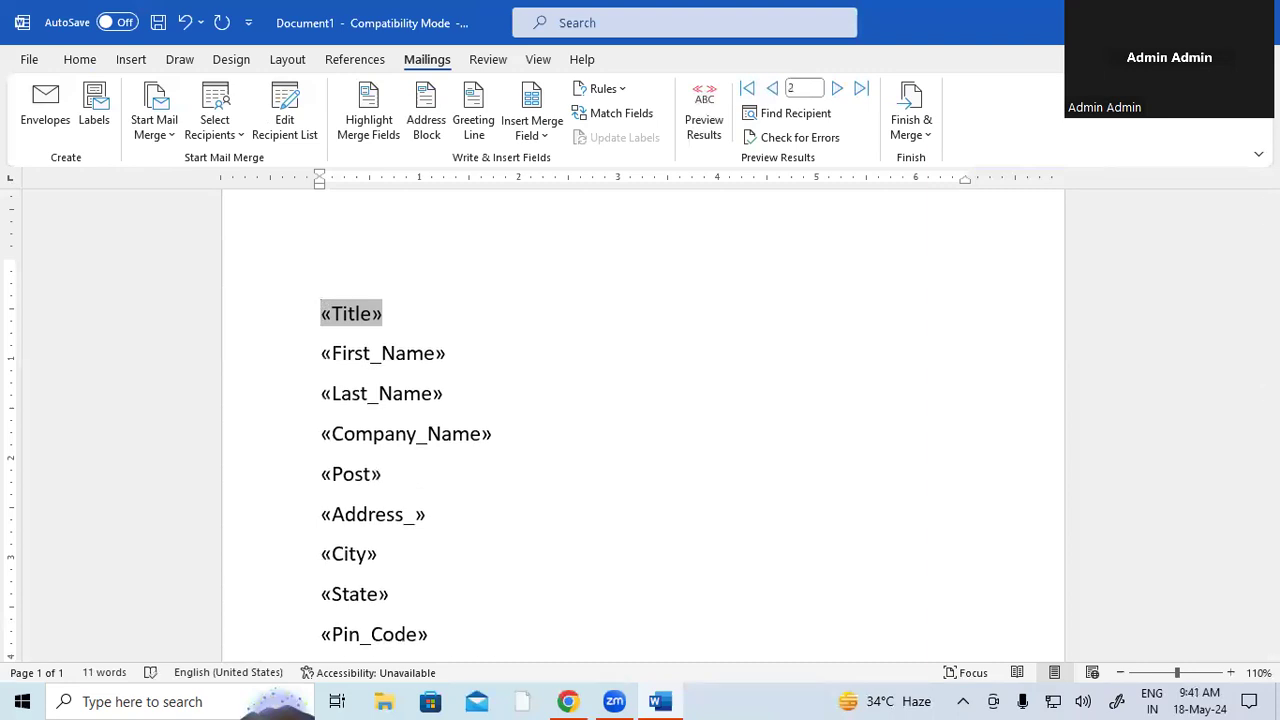
{"action": "left_click", "coordinate": [336, 285]}
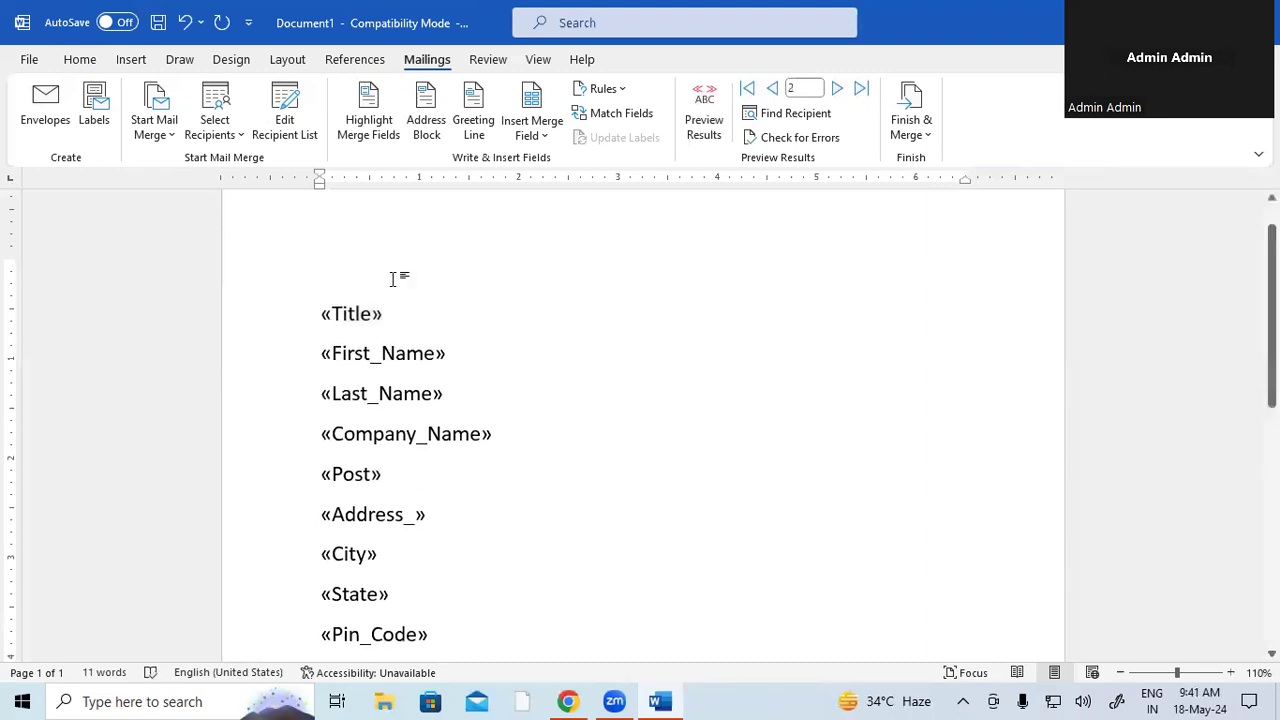
{"action": "left_click", "coordinate": [473, 122]}
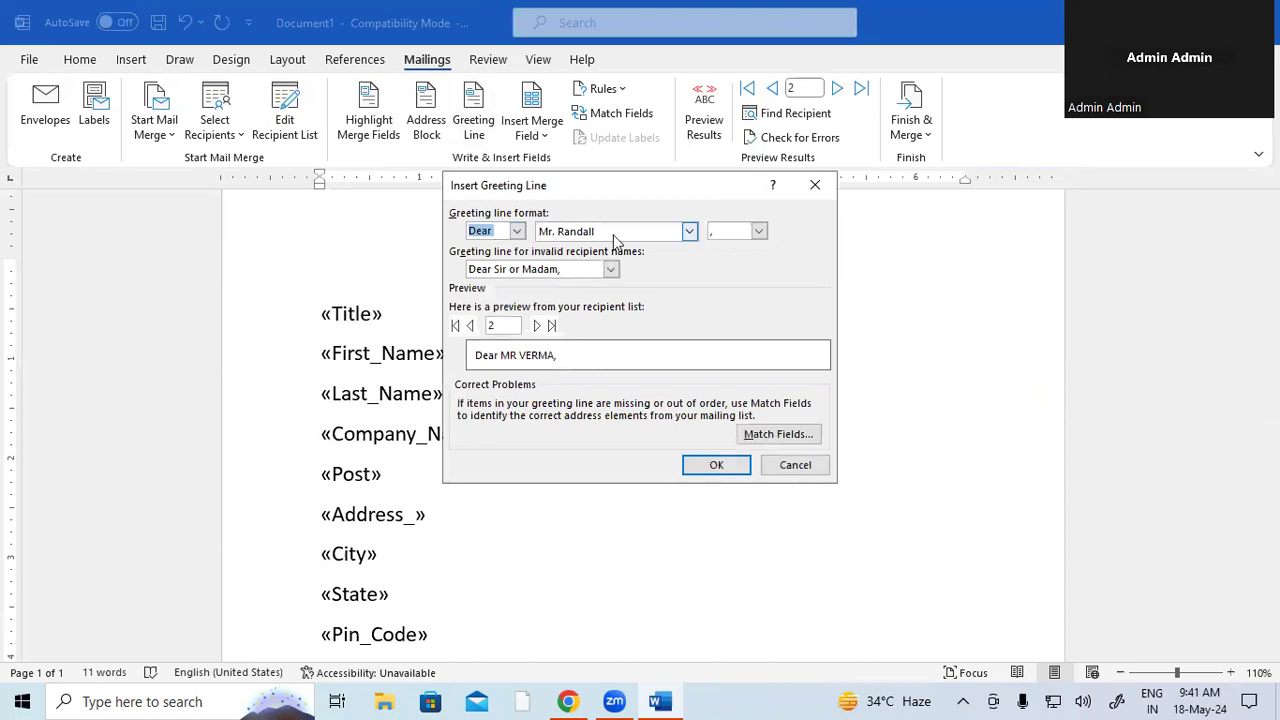
{"action": "left_click", "coordinate": [708, 466]}
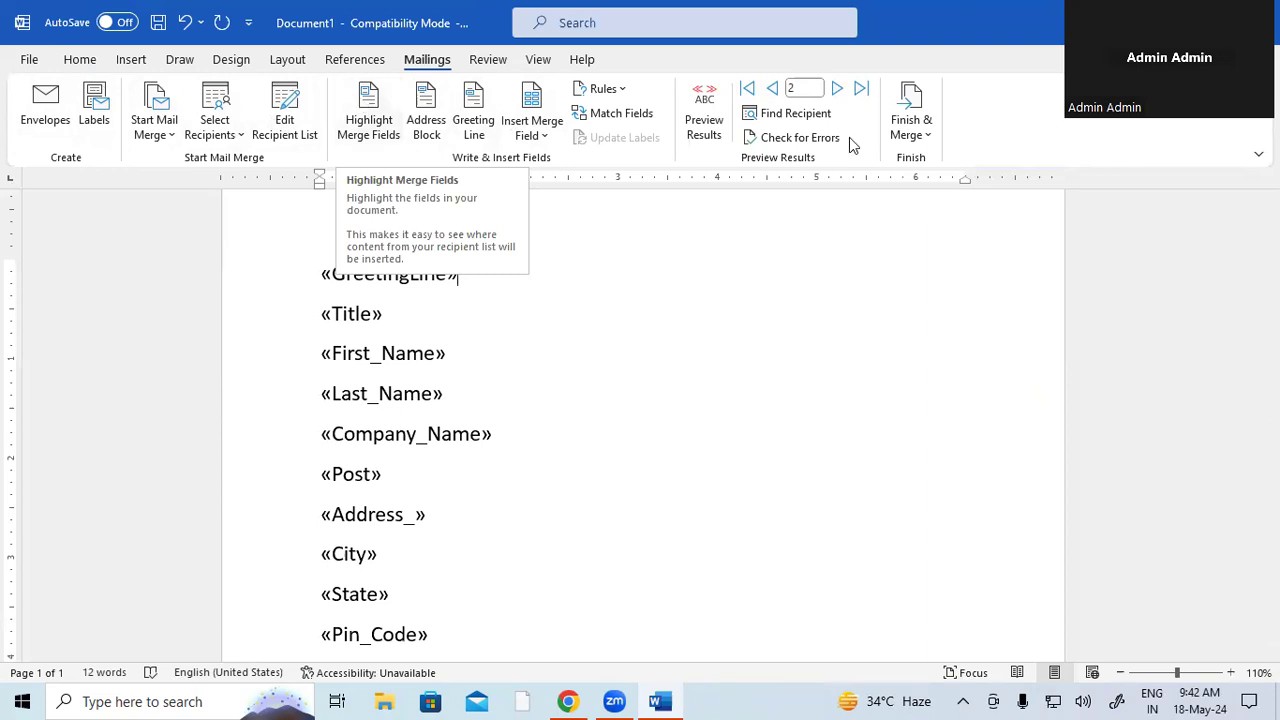
{"action": "left_click", "coordinate": [612, 97]}
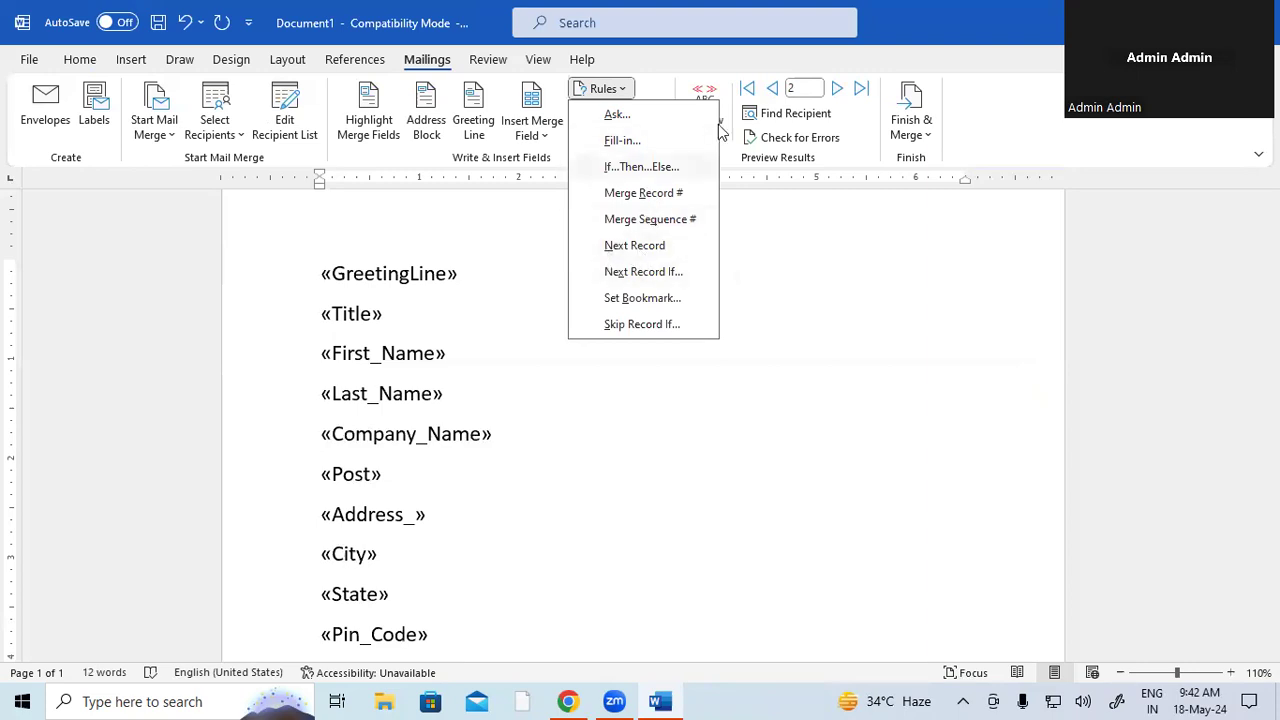
{"action": "left_click", "coordinate": [808, 303]}
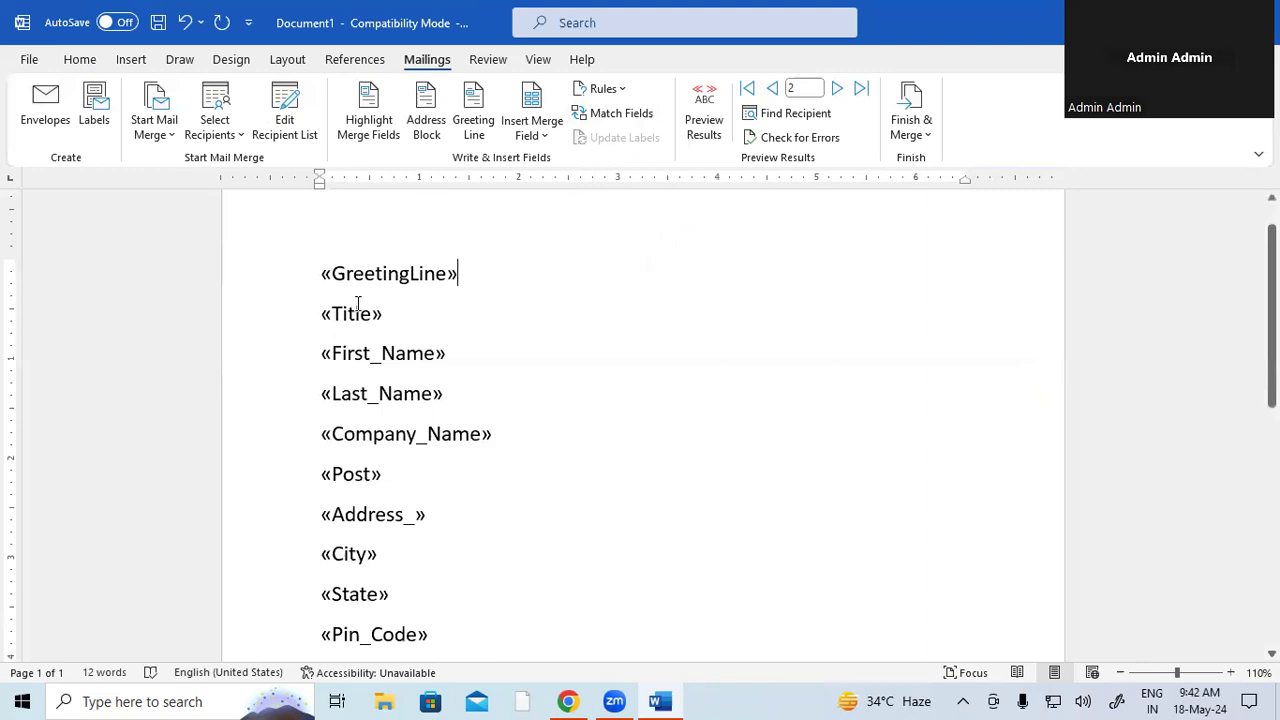
{"action": "left_click_drag", "start_coordinate": [320, 271], "coordinate": [594, 406]}
{"action": "left_click", "coordinate": [619, 354]}
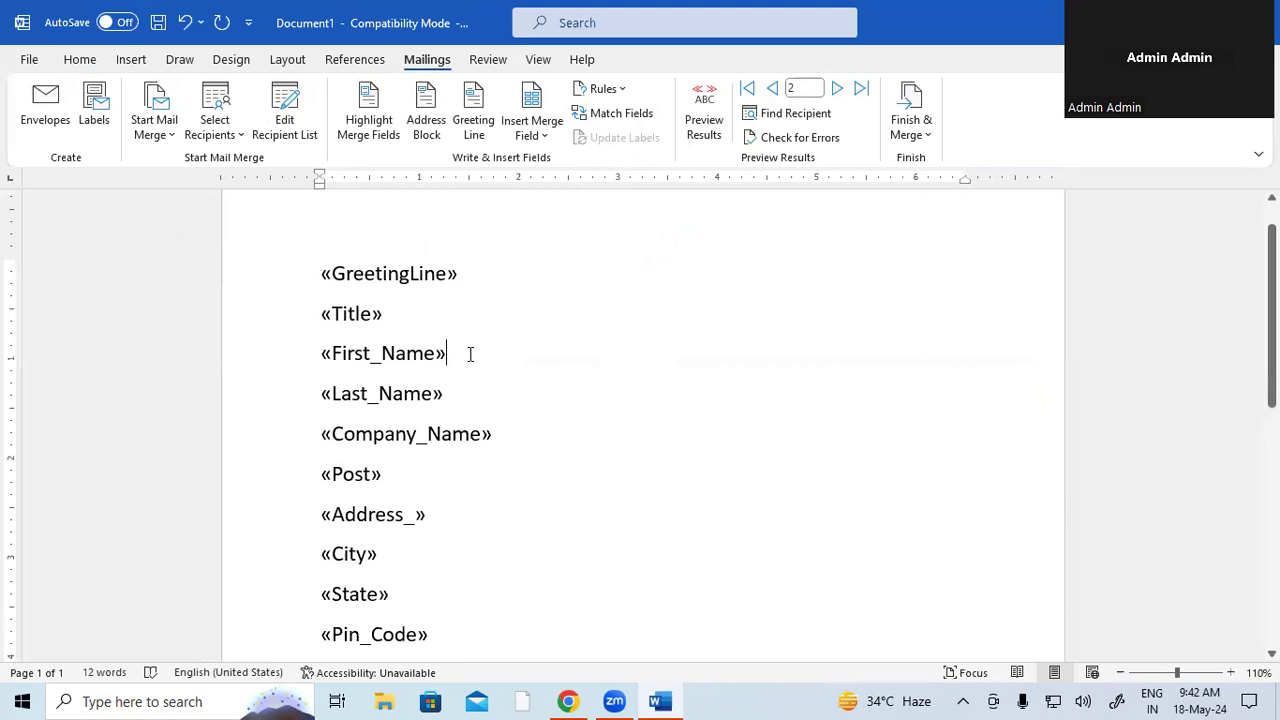
{"action": "left_click", "coordinate": [637, 118]}
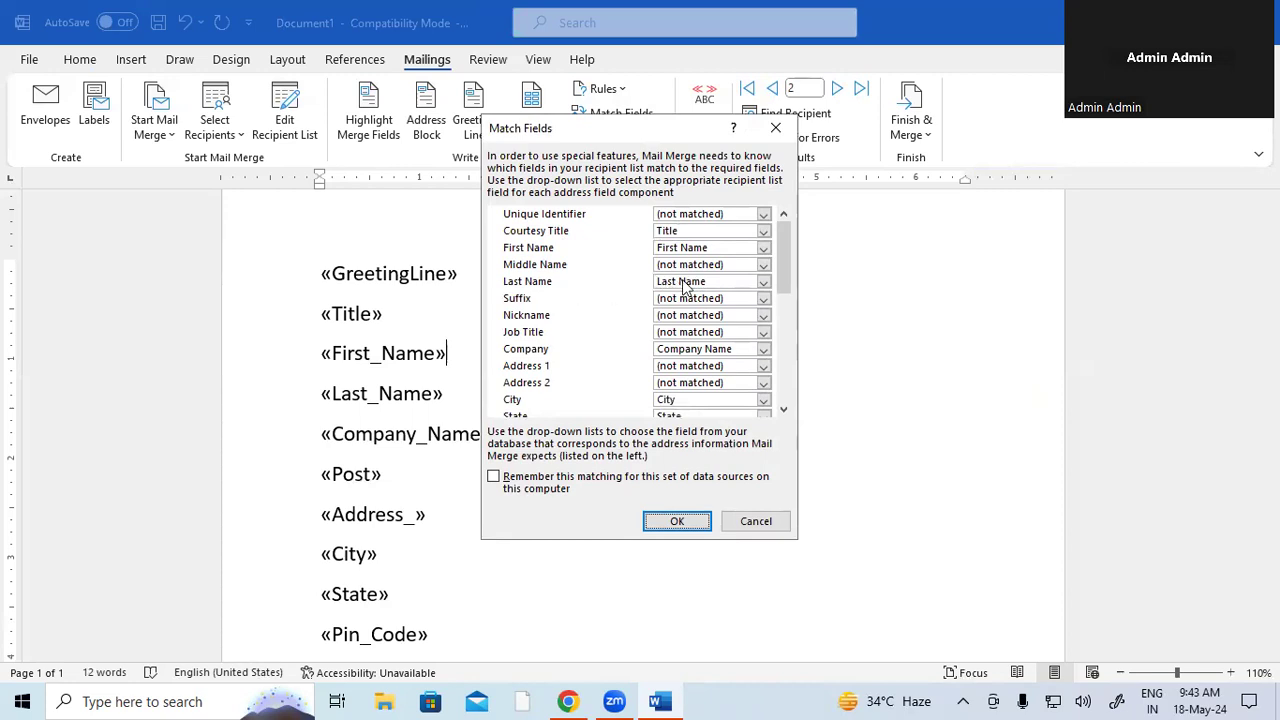
{"action": "scroll", "coordinate": [658, 320], "scroll_direction": "down", "scroll_amount": 5}
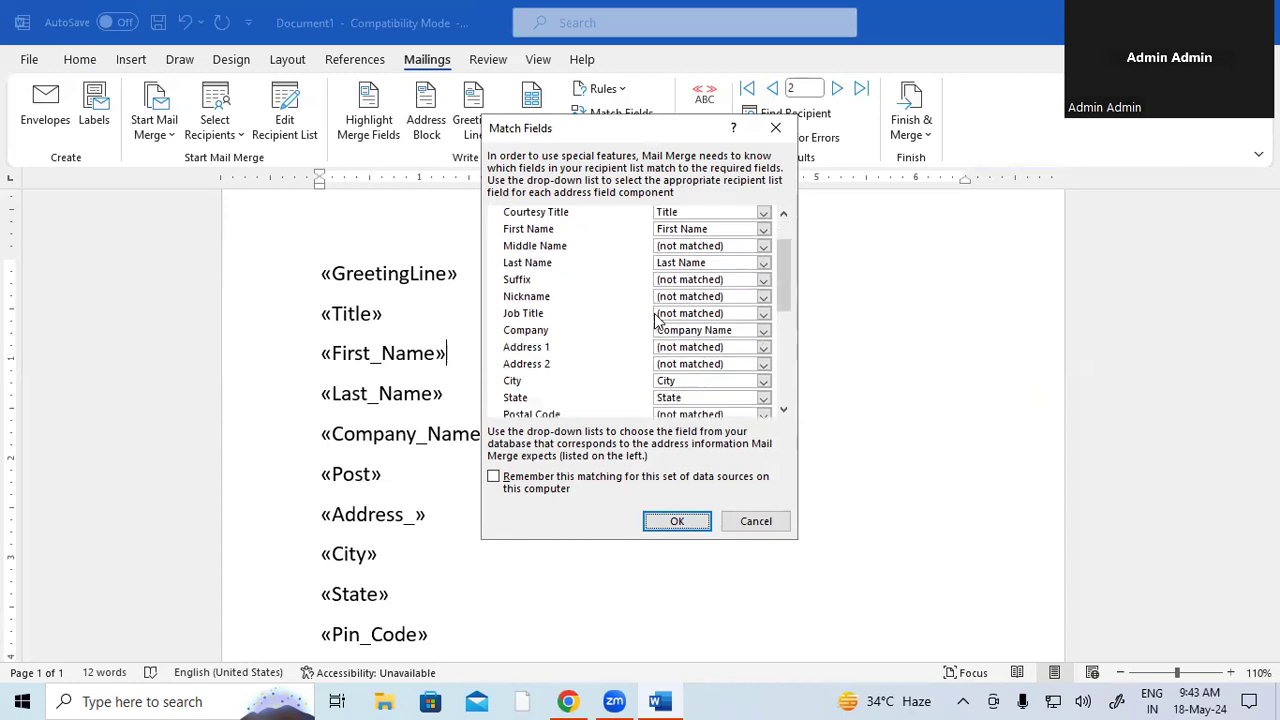
{"action": "scroll", "coordinate": [658, 320], "scroll_direction": "down", "scroll_amount": 2}
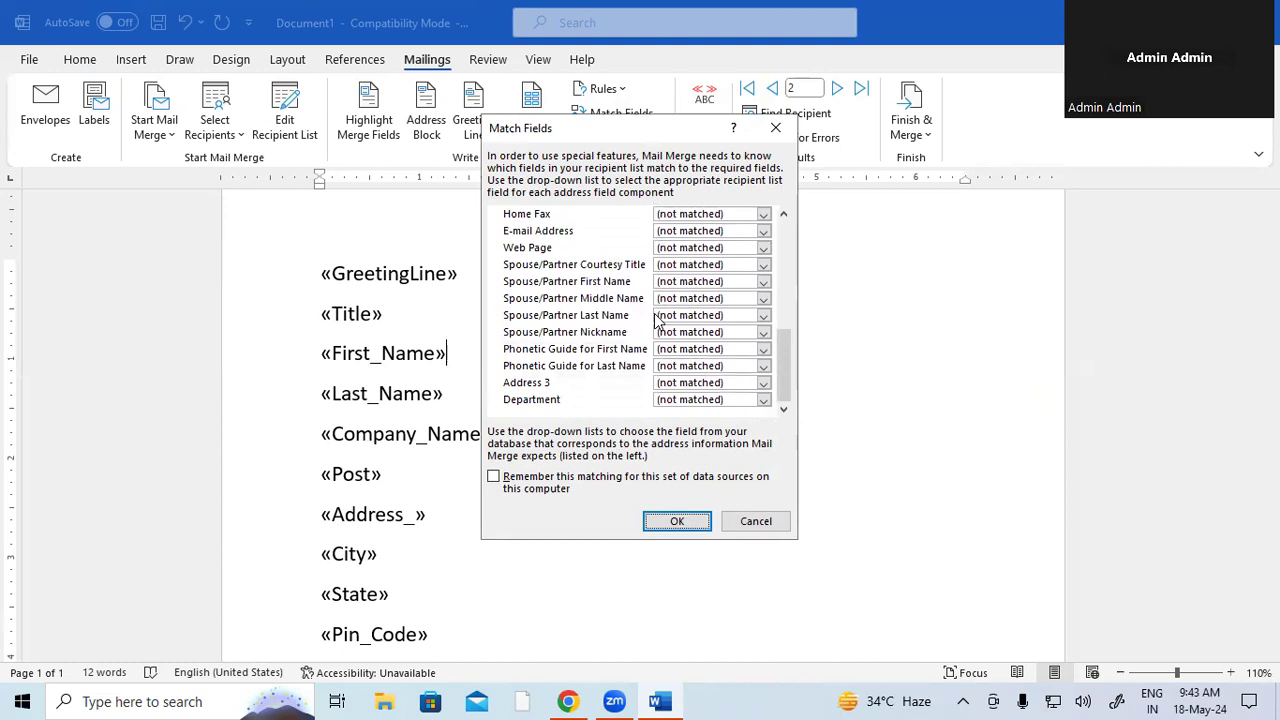
{"action": "left_click", "coordinate": [702, 521]}
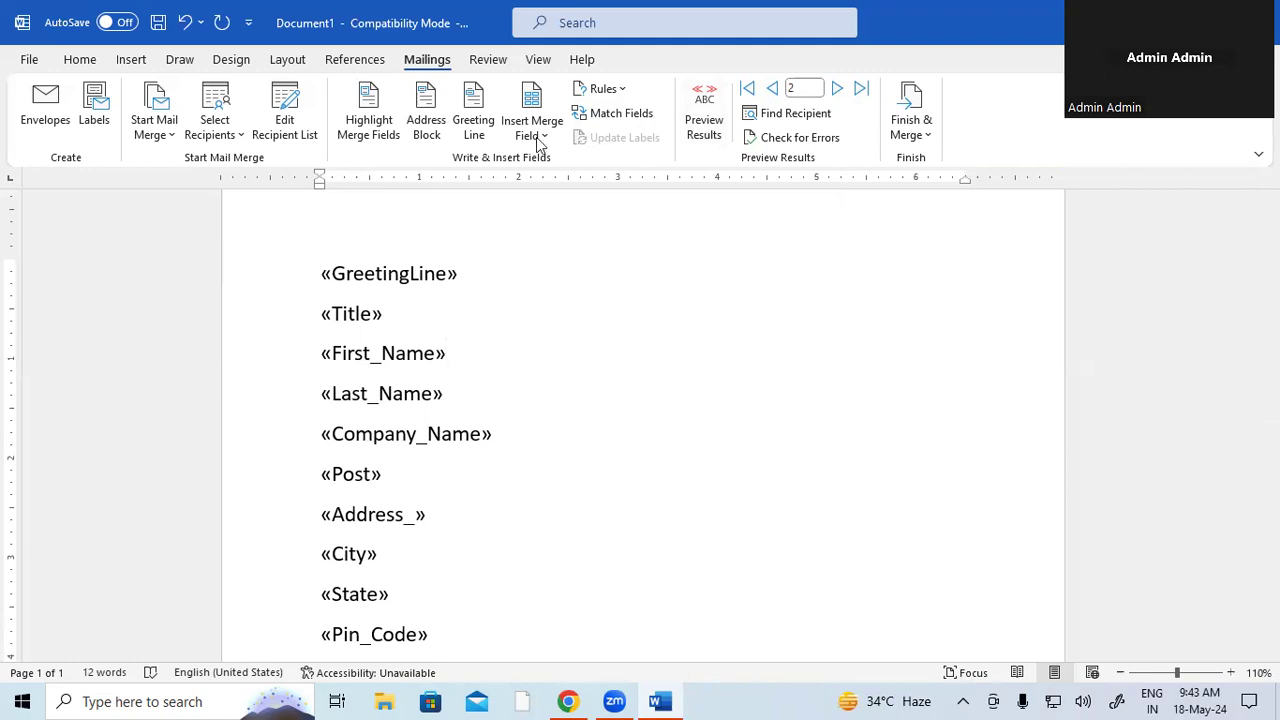
- Turn on Preview Results to show record 2's greeting, company SBI and post CASHIER
{"action": "left_click", "coordinate": [168, 131]}
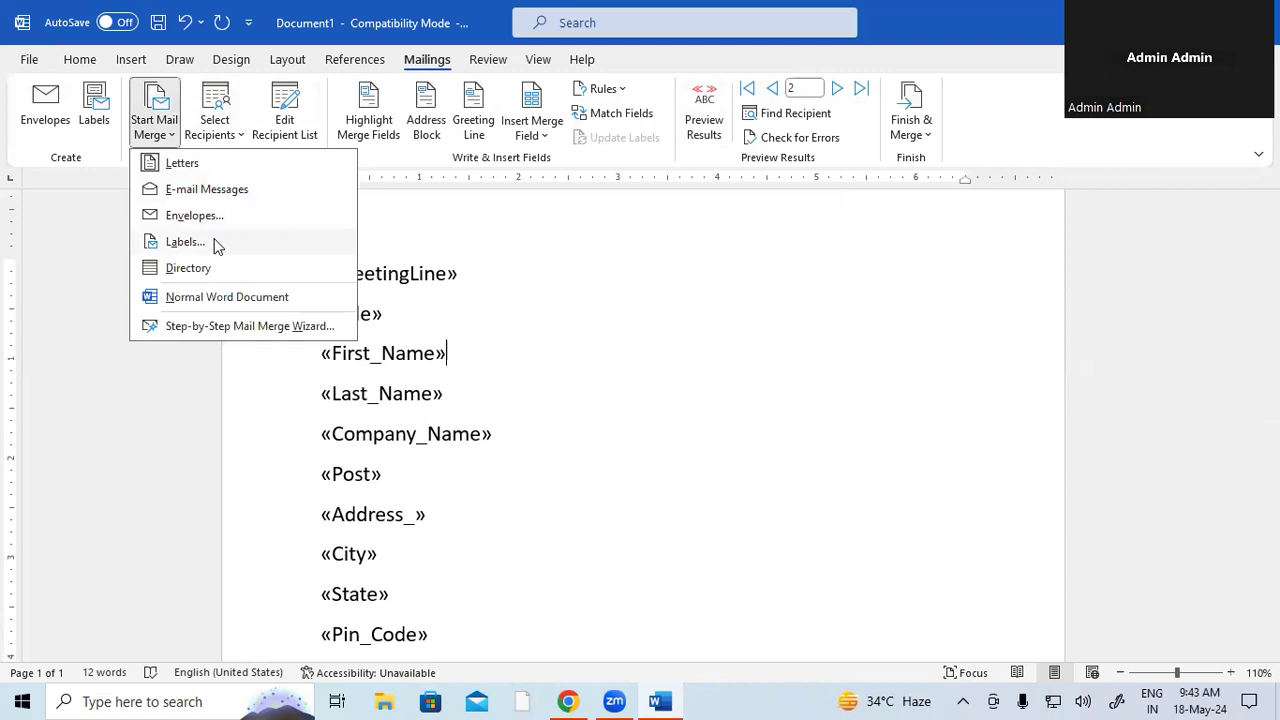
{"action": "left_click", "coordinate": [549, 291]}
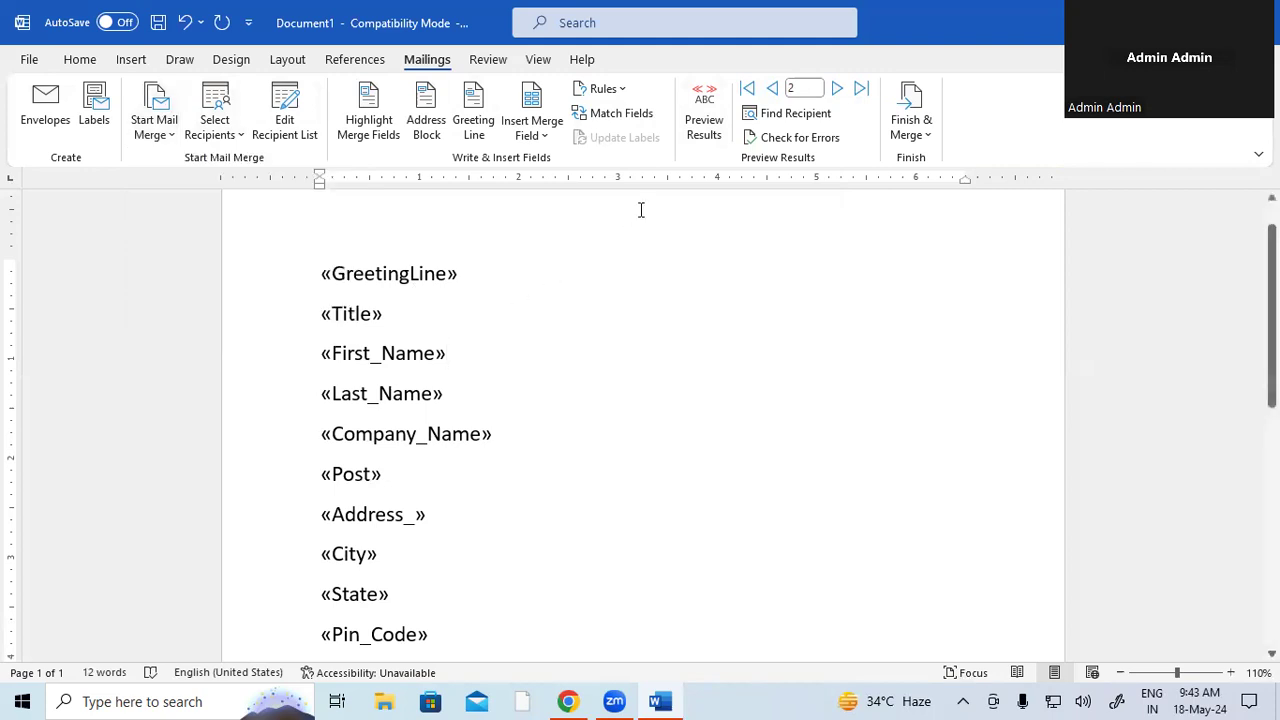
{"action": "left_click", "coordinate": [704, 118]}
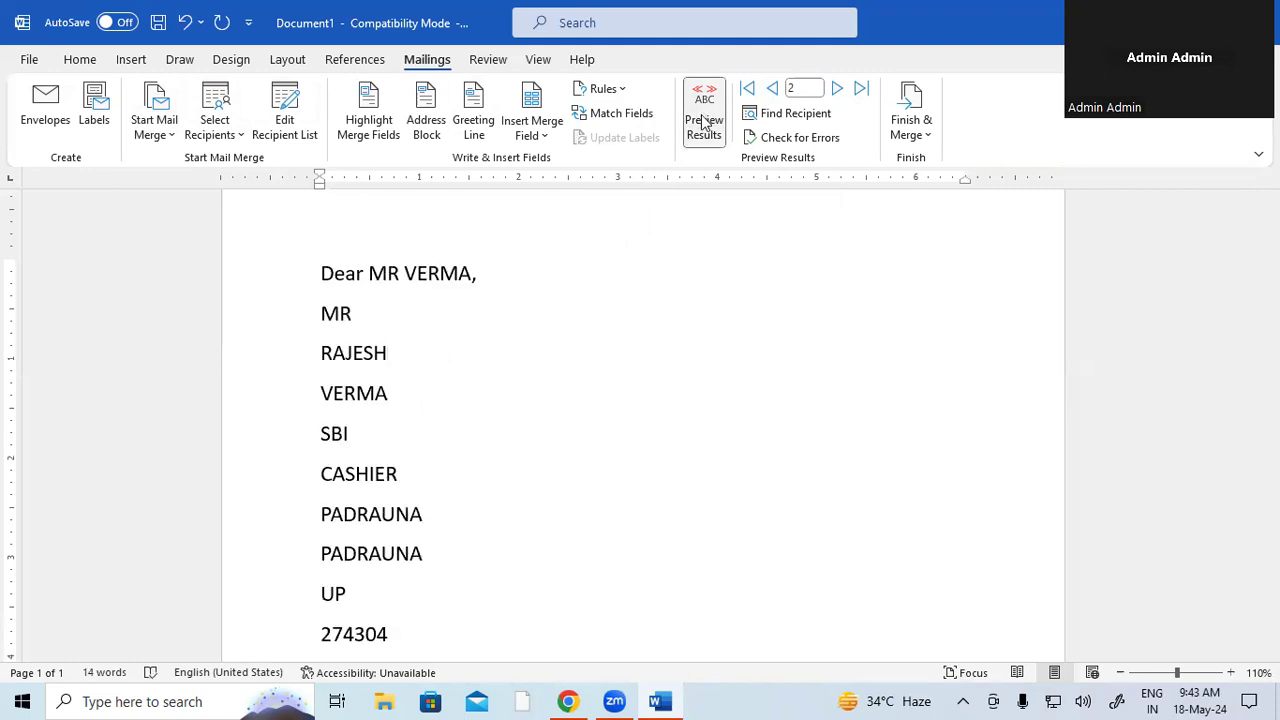
{"action": "left_click", "coordinate": [796, 115]}
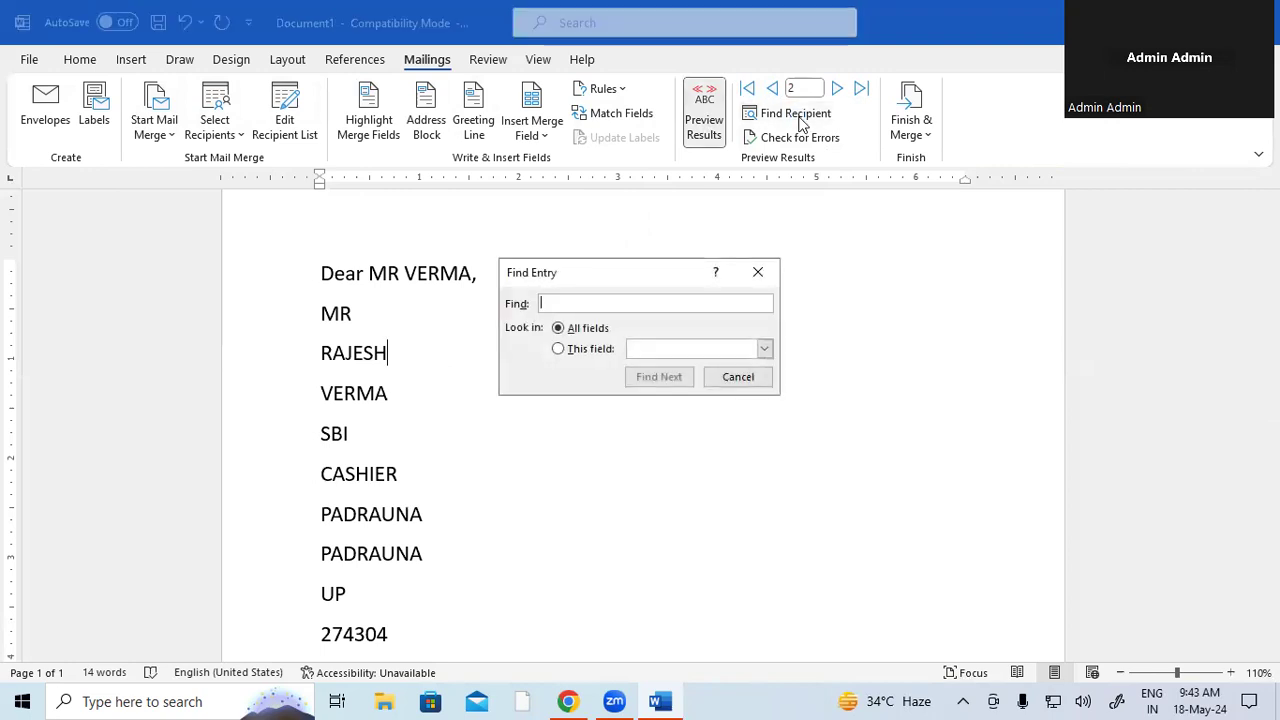
{"action": "left_click", "coordinate": [758, 273]}
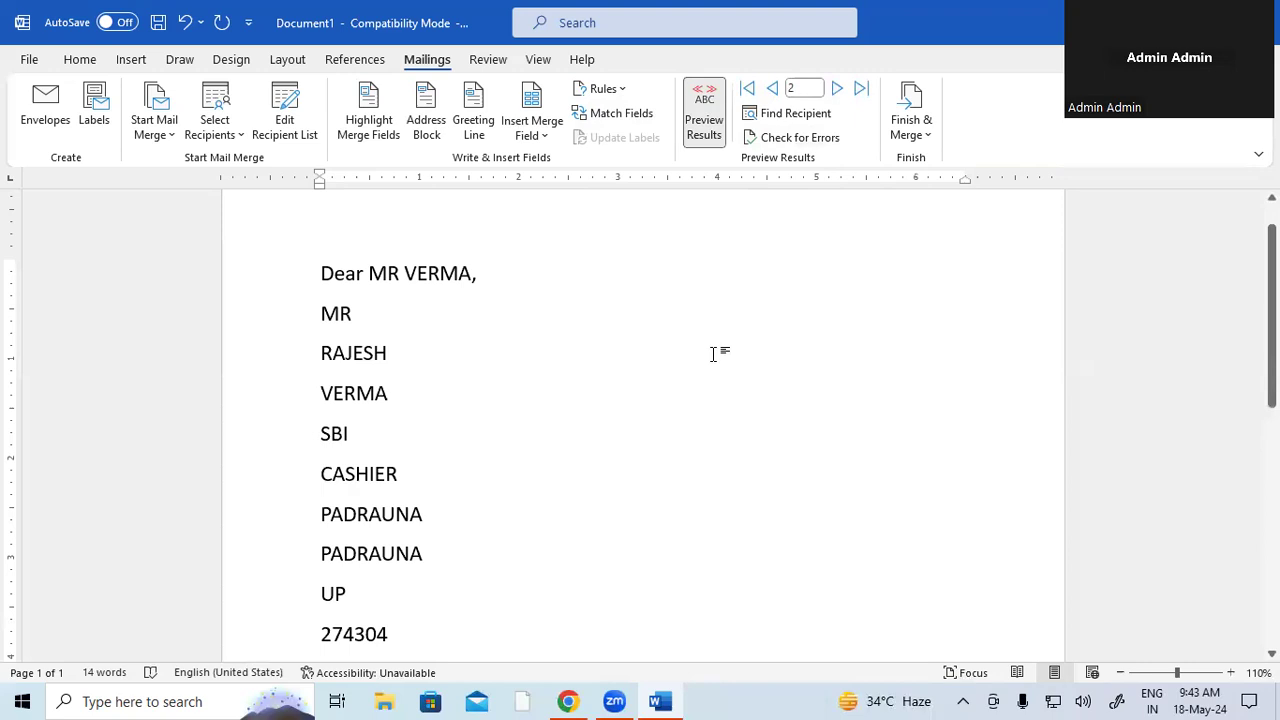
- Turn off Preview Results to show the field codes, and shrink the font of all text
{"action": "left_click", "coordinate": [706, 118]}
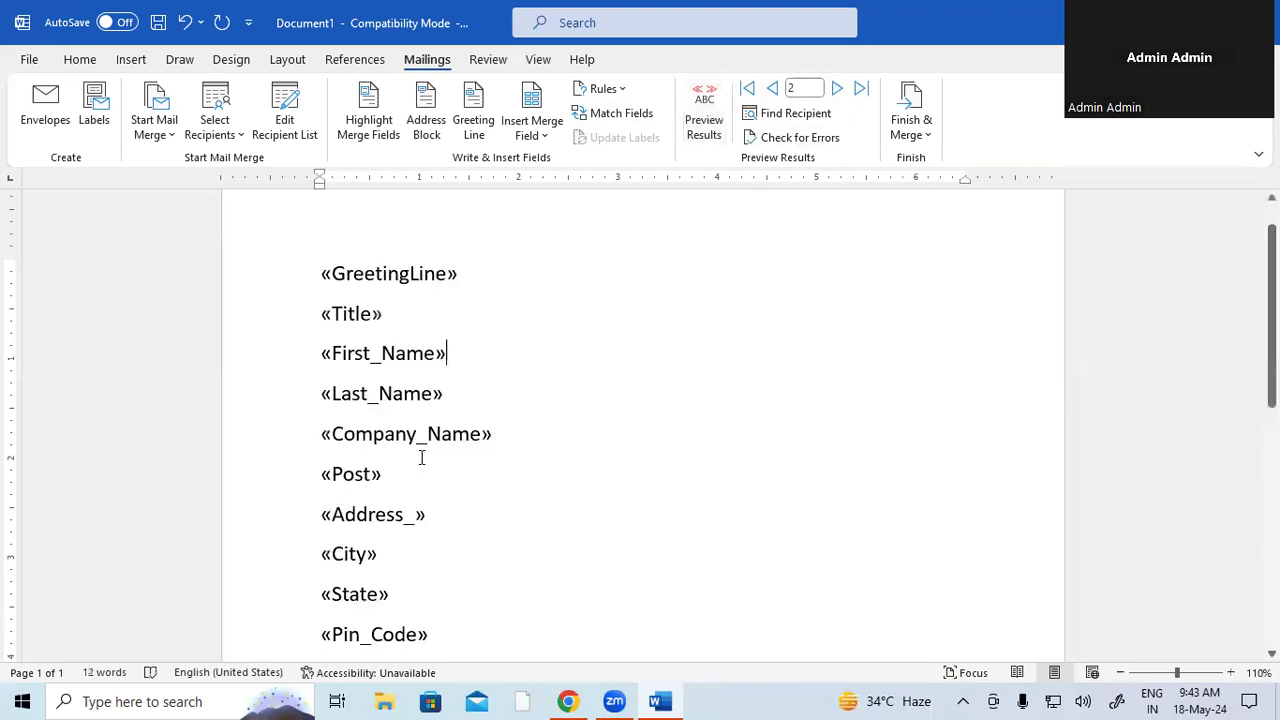
{"action": "key", "text": "ctrl+a"}
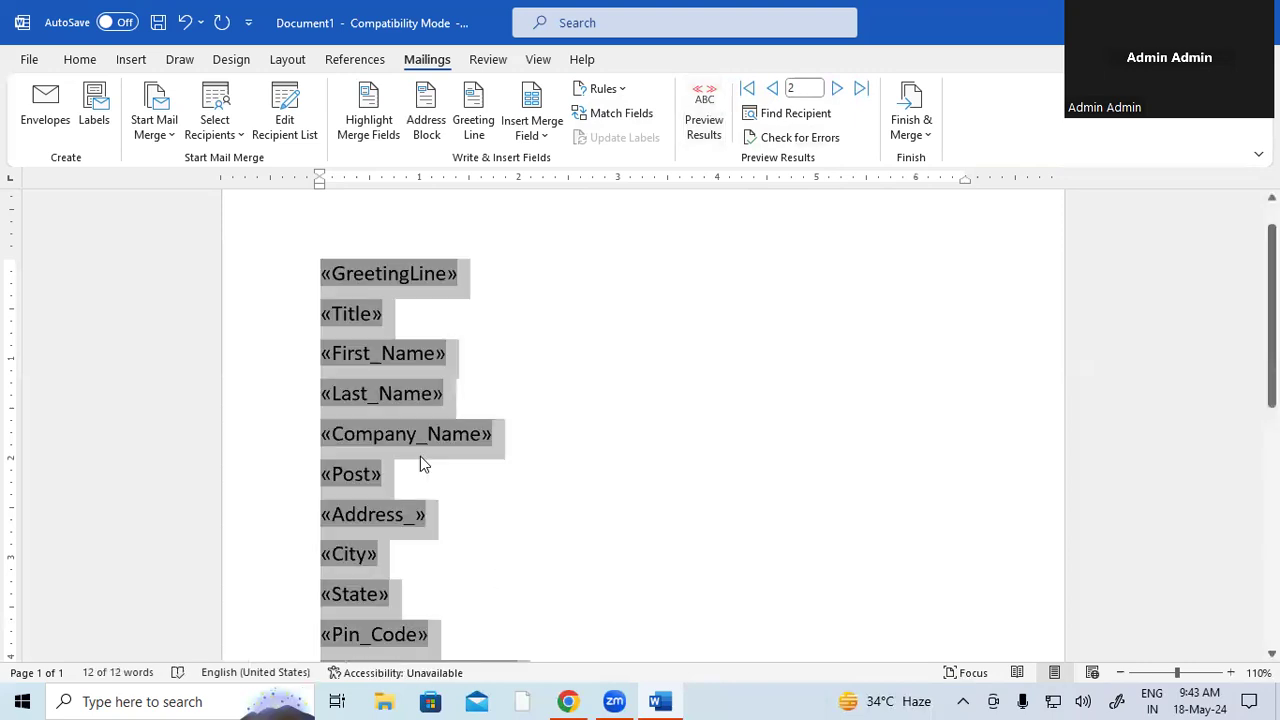
{"action": "key", "text": "ctrl+shift+comma"}
{"action": "key", "text": "ctrl+shift+comma"}
{"action": "scroll", "coordinate": [435, 463], "scroll_direction": "down", "scroll_amount": 1}
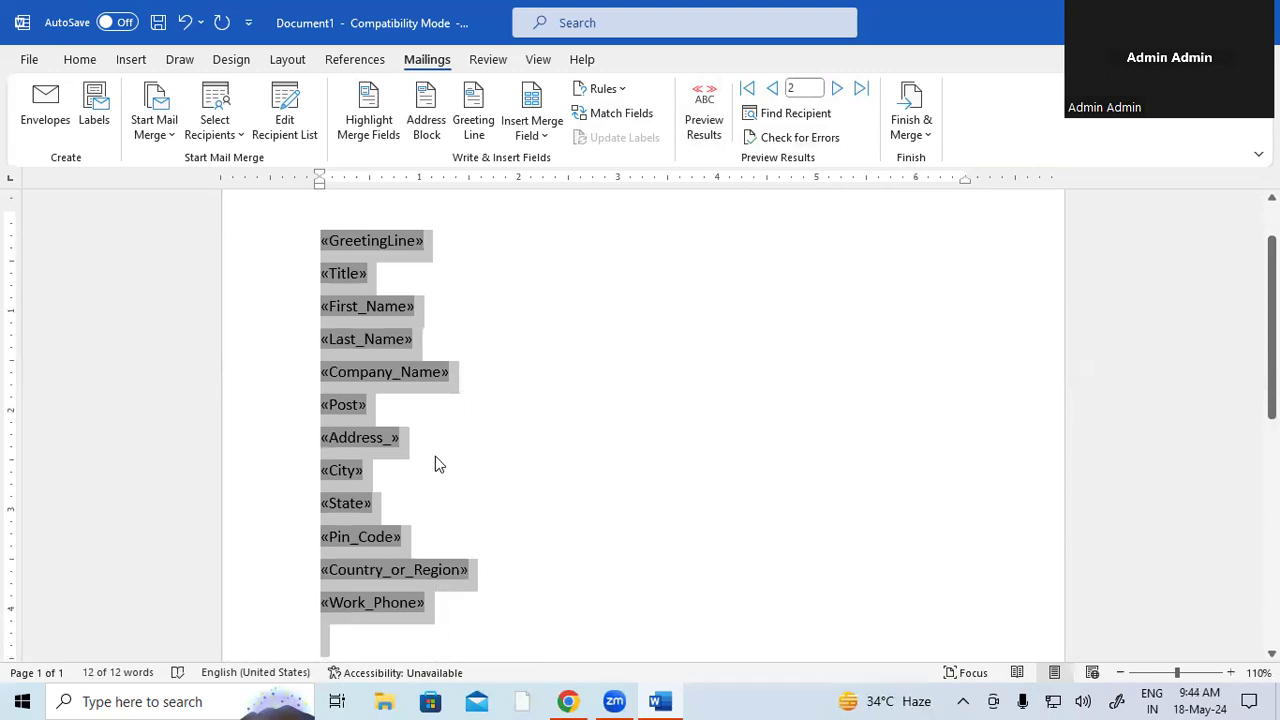
{"action": "scroll", "coordinate": [437, 463], "scroll_direction": "down", "scroll_amount": 6}
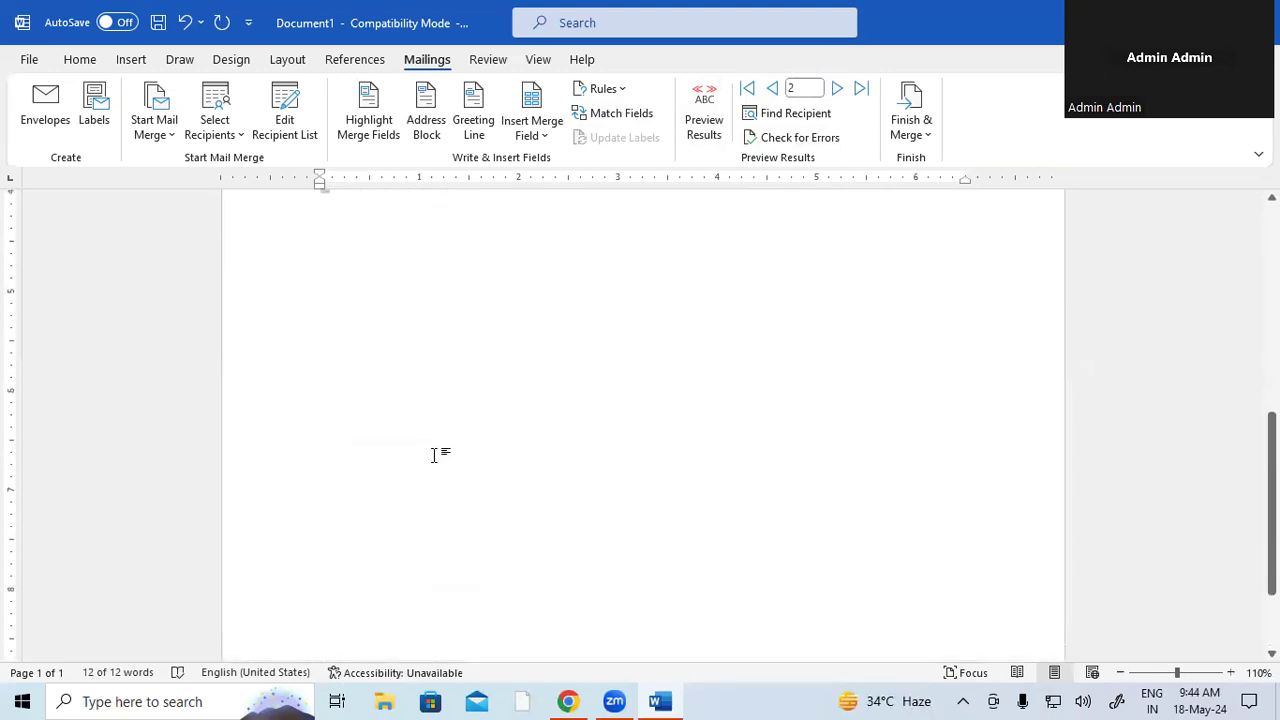
{"action": "scroll", "coordinate": [434, 456], "scroll_direction": "up", "scroll_amount": 8}
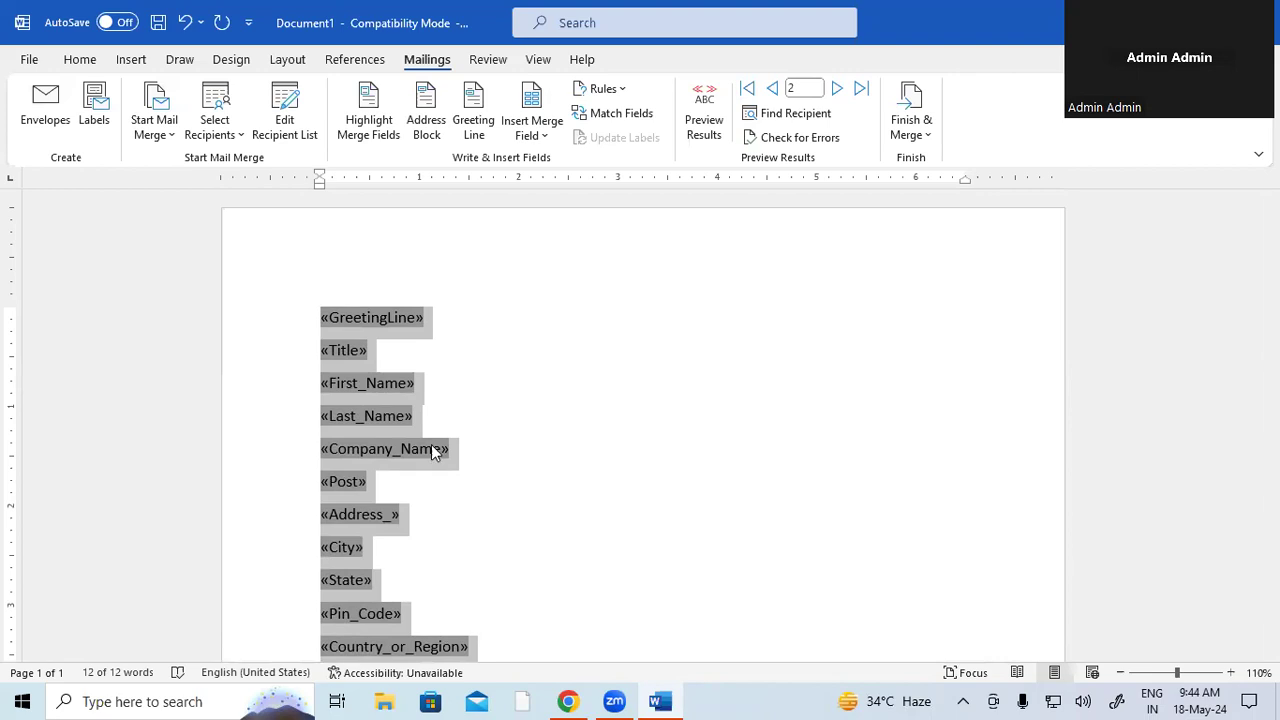
- Join the Title, First_Name and Last_Name fields onto the GreetingLine line
{"action": "left_click", "coordinate": [323, 352]}
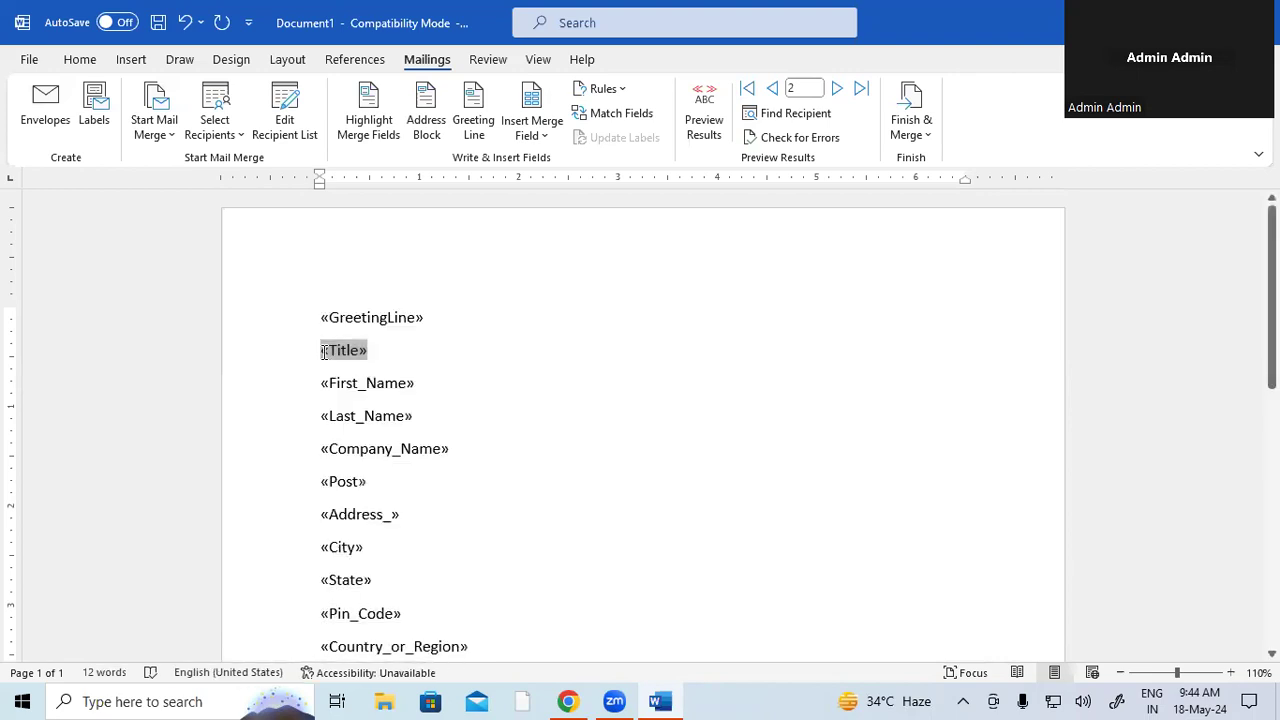
{"action": "key", "text": "BackSpace"}
{"action": "left_click", "coordinate": [321, 358]}
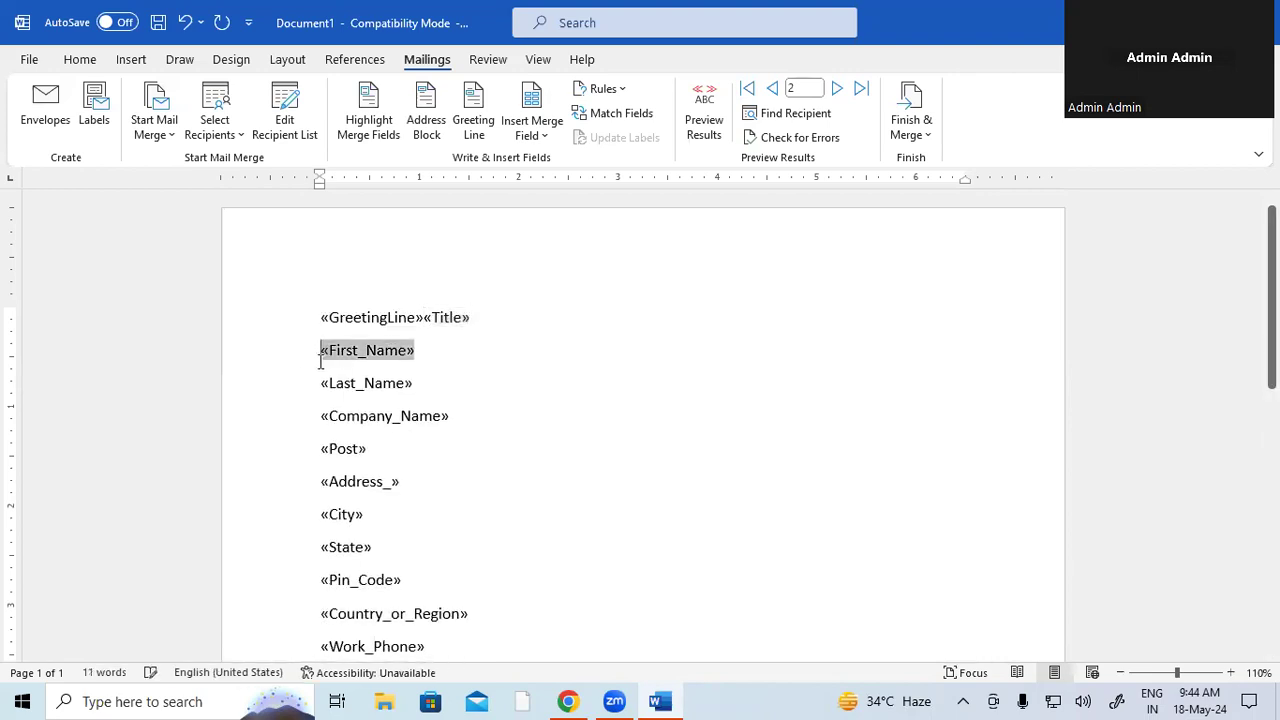
{"action": "key", "text": "BackSpace"}
{"action": "left_click", "coordinate": [321, 358]}
{"action": "key", "text": "BackSpace"}
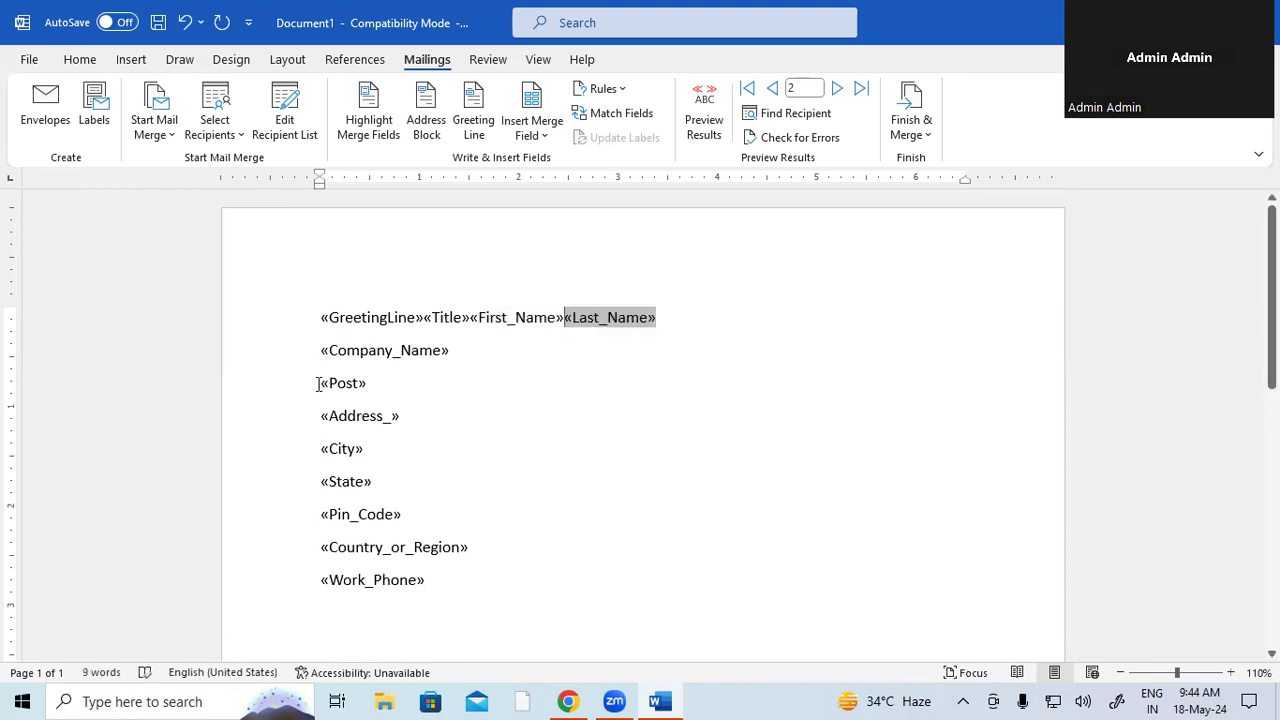
- Join Post, Address_, City and State onto the Company_Name line, and Country_or_Region onto Pin_Code
{"action": "left_click", "coordinate": [321, 384]}
{"action": "key", "text": "BackSpace"}
{"action": "left_click", "coordinate": [321, 387]}
{"action": "key", "text": "BackSpace"}
{"action": "left_click", "coordinate": [321, 390]}
{"action": "key", "text": "BackSpace"}
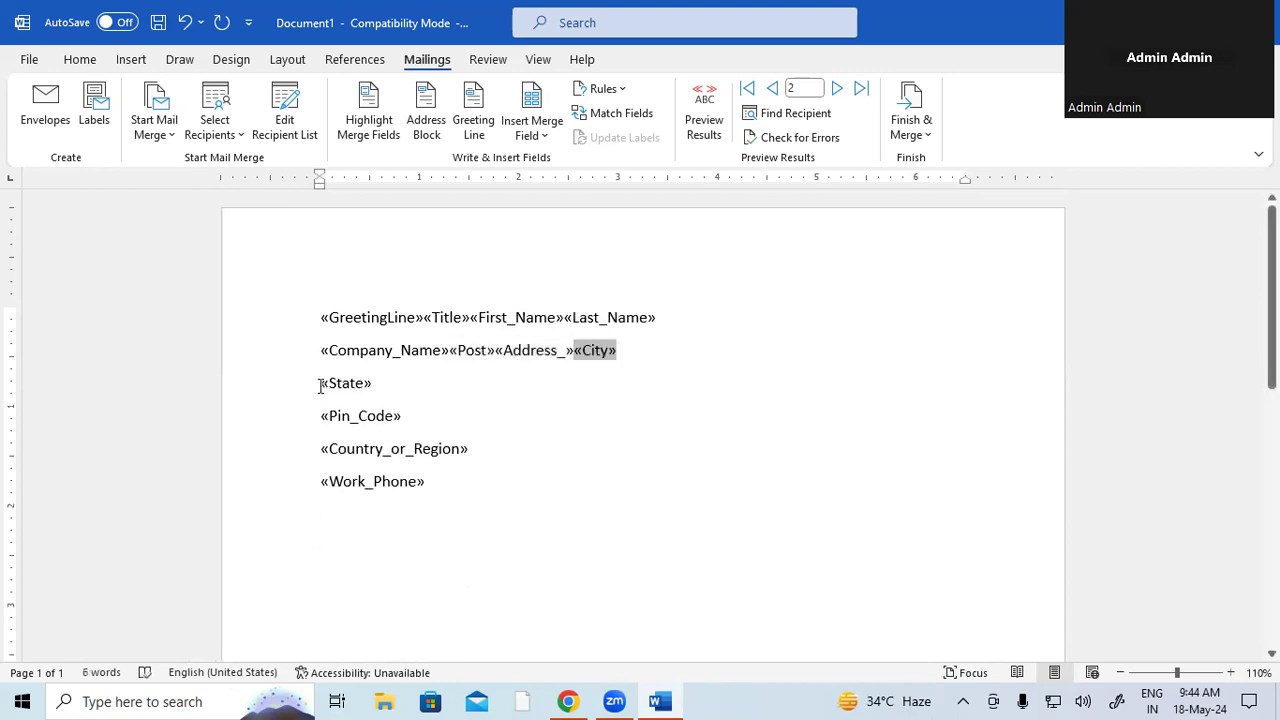
{"action": "left_click", "coordinate": [321, 384]}
{"action": "key", "text": "BackSpace"}
{"action": "left_click", "coordinate": [322, 419]}
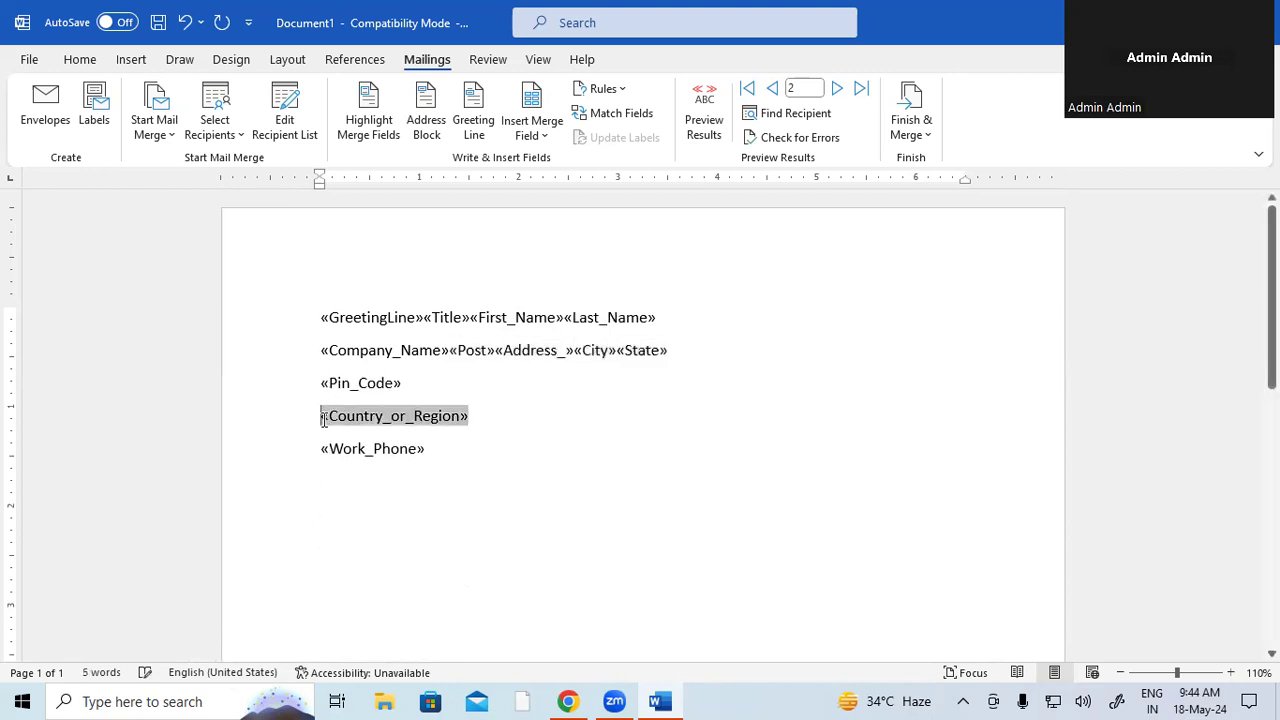
{"action": "key", "text": "BackSpace"}
- Place the cursor on the empty line below Work_Phone, briefly checking the browser window
{"action": "scroll", "coordinate": [570, 420], "scroll_direction": "down", "scroll_amount": 1}
{"action": "scroll", "coordinate": [570, 420], "scroll_direction": "down", "scroll_amount": 1}
{"action": "scroll", "coordinate": [570, 420], "scroll_direction": "up", "scroll_amount": 1}
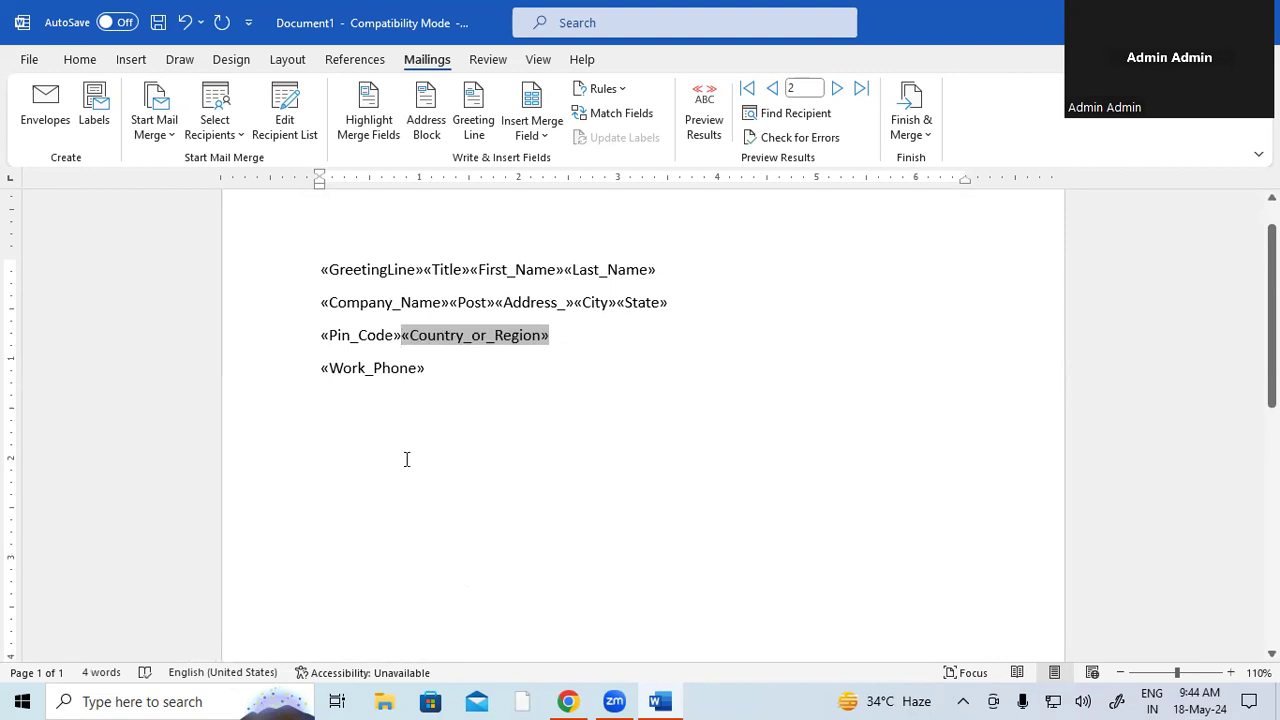
{"action": "left_click", "coordinate": [449, 419]}
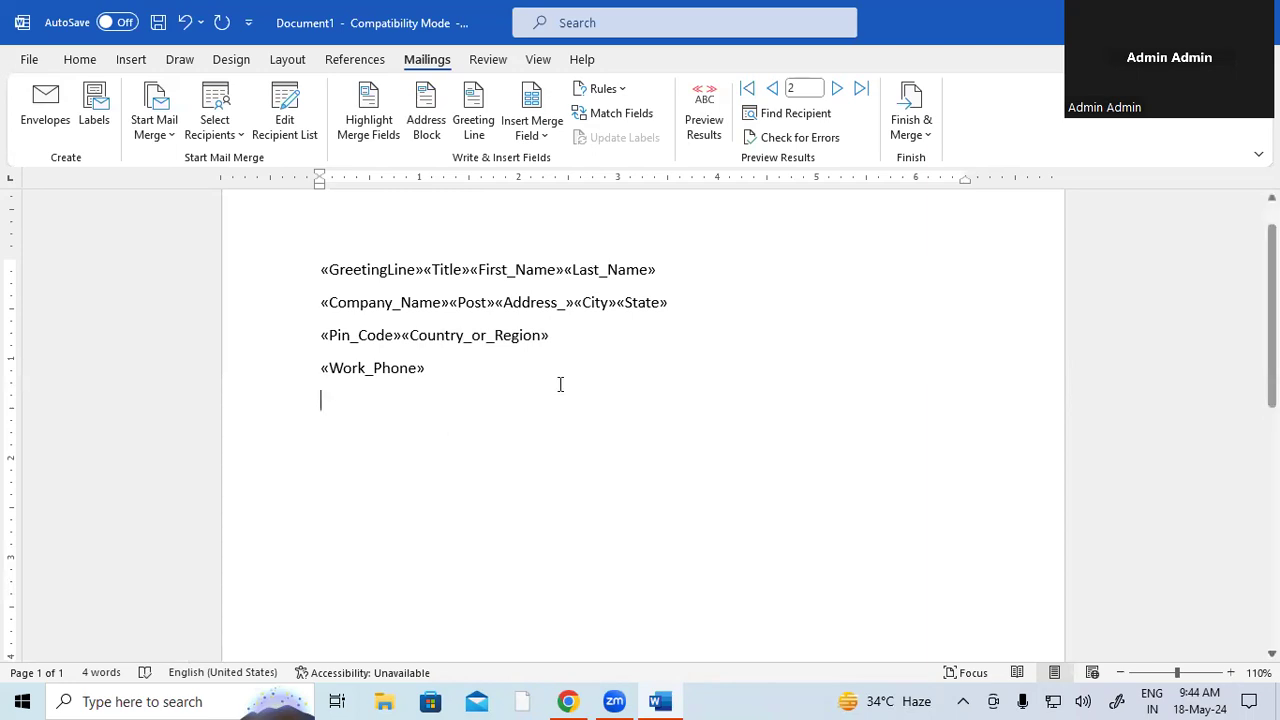
{"action": "left_click", "coordinate": [566, 701]}
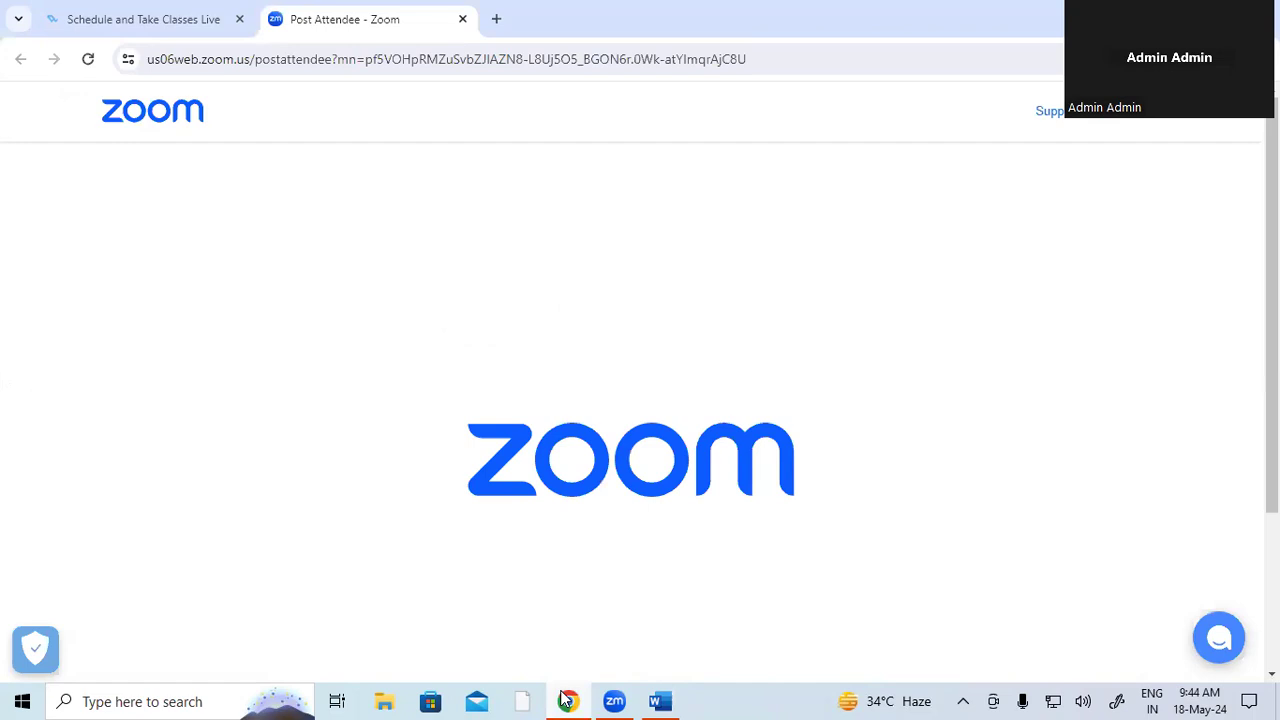
{"action": "left_click", "coordinate": [660, 701]}
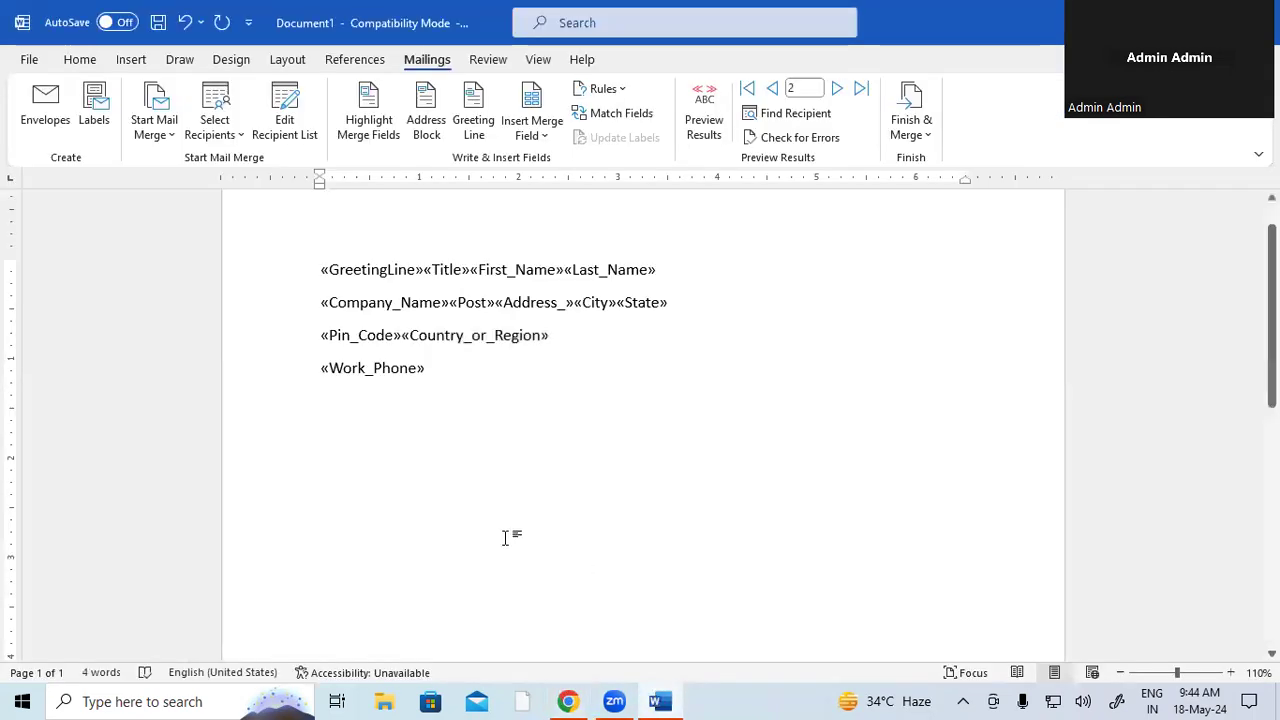
- Generate sample text with =RAND() and delete the last two paragraphs, keeping three
{"action": "type", "text": "=RAN"}
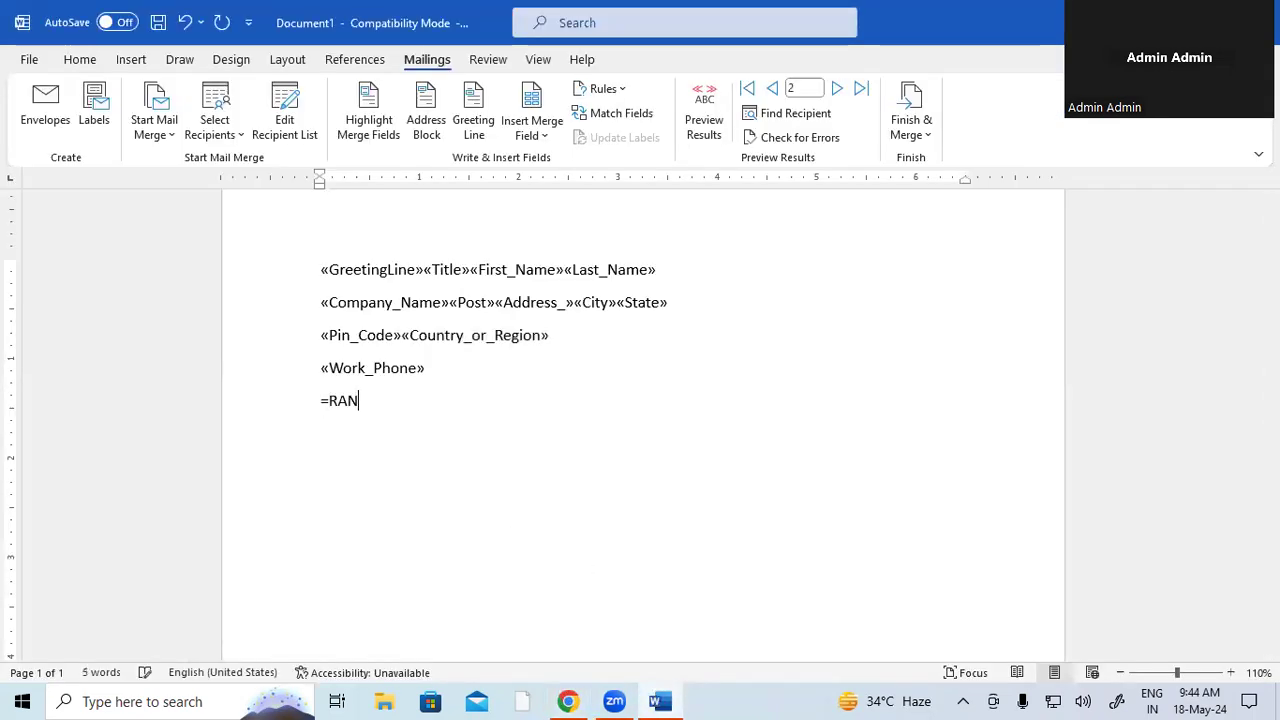
{"action": "type", "text": "D()"}
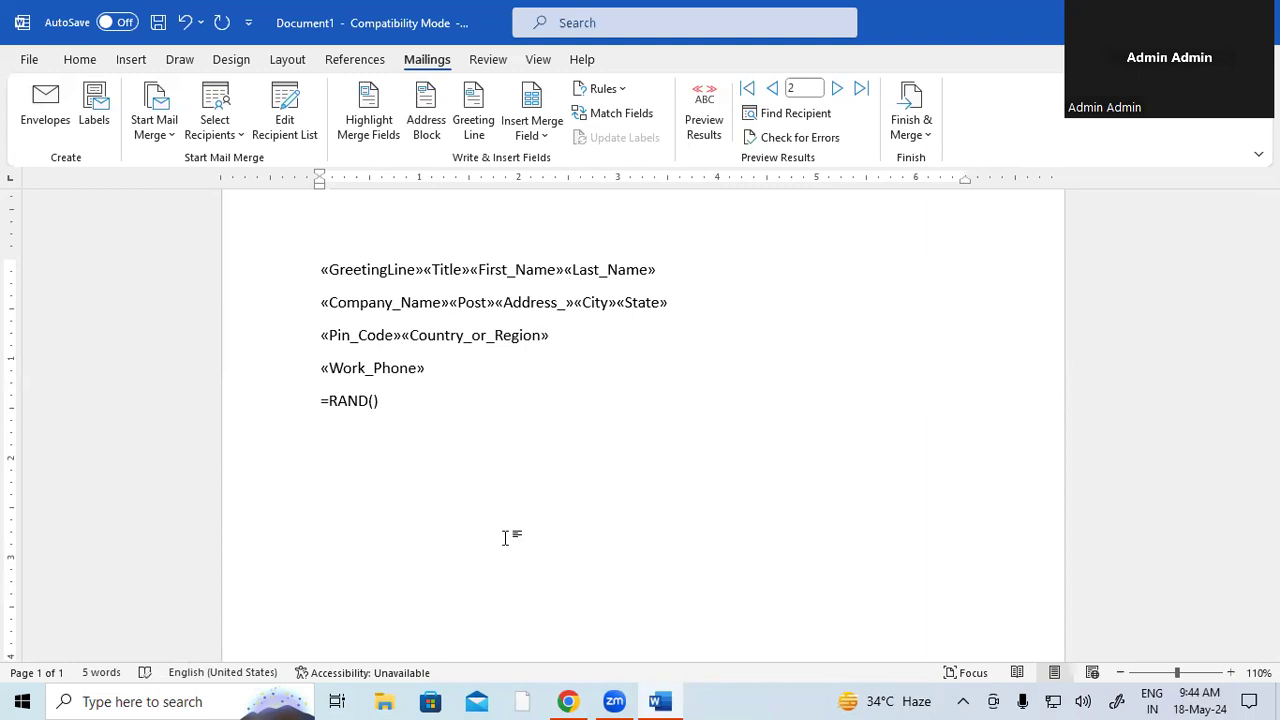
{"action": "key", "text": "Return"}
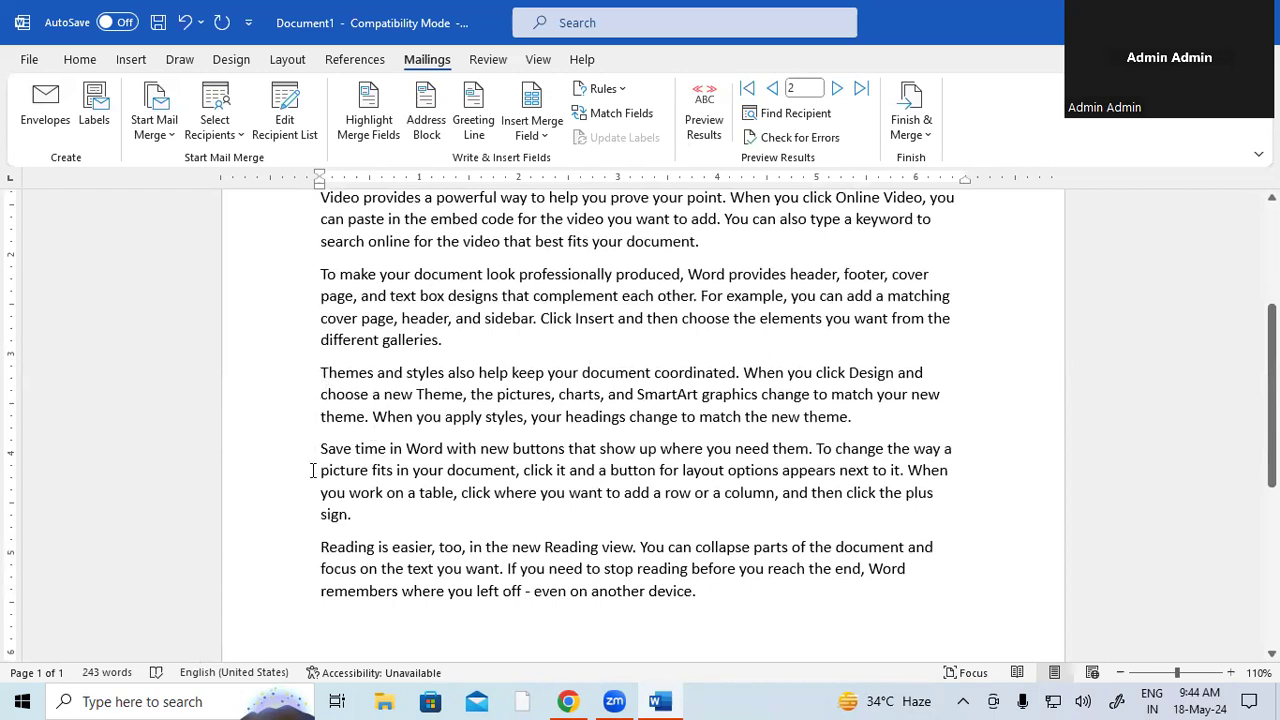
{"action": "left_click_drag", "start_coordinate": [354, 497], "coordinate": [530, 590]}
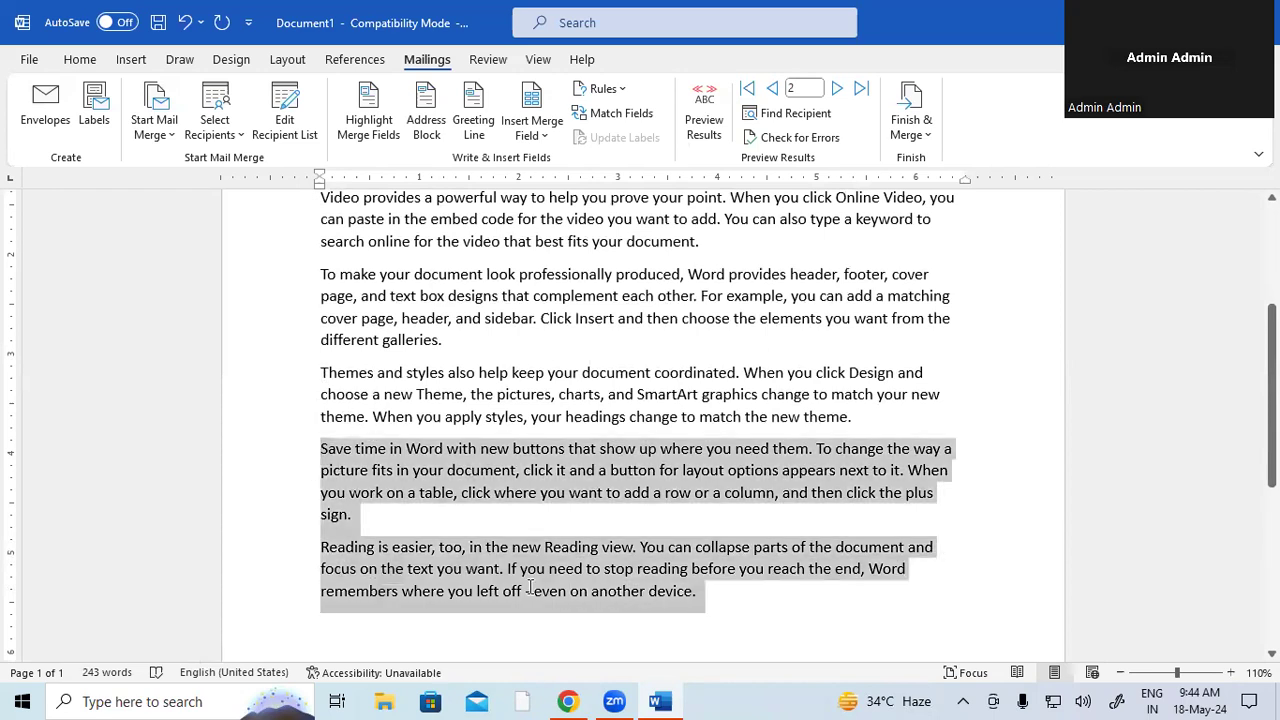
{"action": "key", "text": "Delete"}
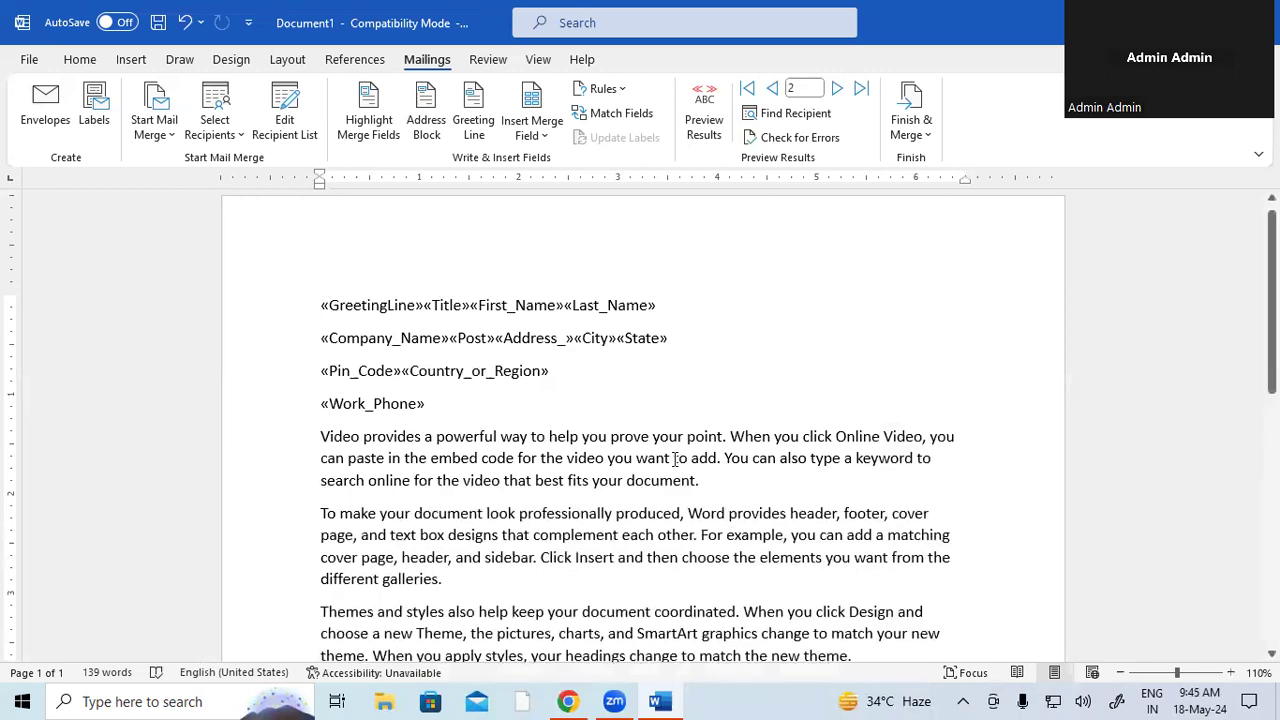
- Choose Edit Individual Documents from Finish & Merge and set the record range from 1 to 4
{"action": "left_click", "coordinate": [911, 140]}
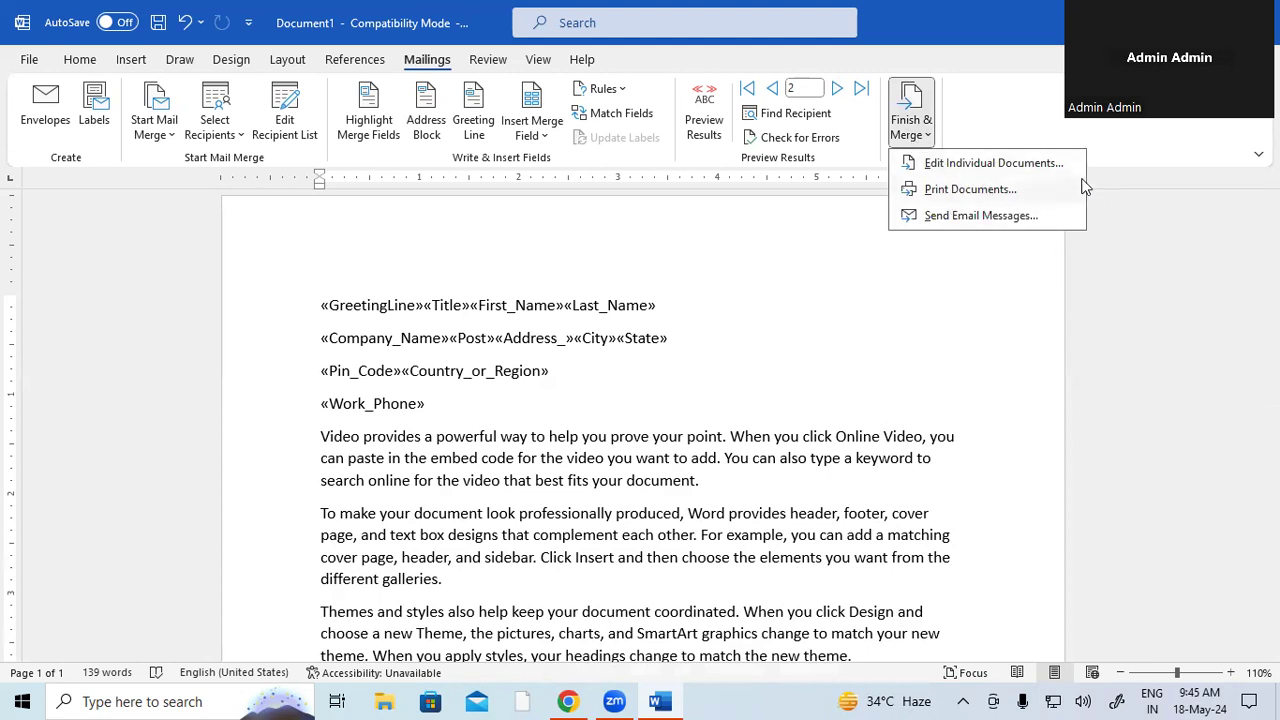
{"action": "left_click", "coordinate": [995, 163]}
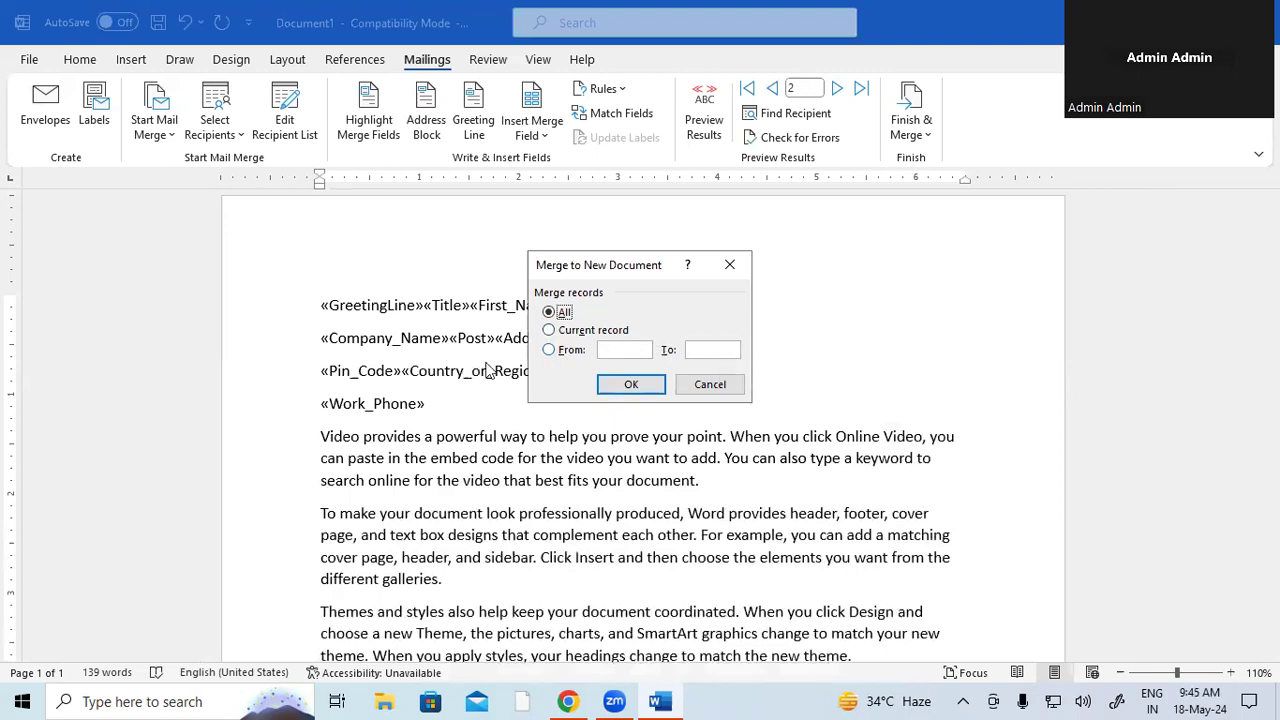
{"action": "left_click", "coordinate": [608, 348]}
{"action": "left_click", "coordinate": [576, 352]}
{"action": "type", "text": "1"}
{"action": "left_click", "coordinate": [715, 349]}
{"action": "type", "text": "4"}
- Confirm the merge of records 1 to 4 and check the recipient name in the first greeting
{"action": "left_click", "coordinate": [638, 384]}
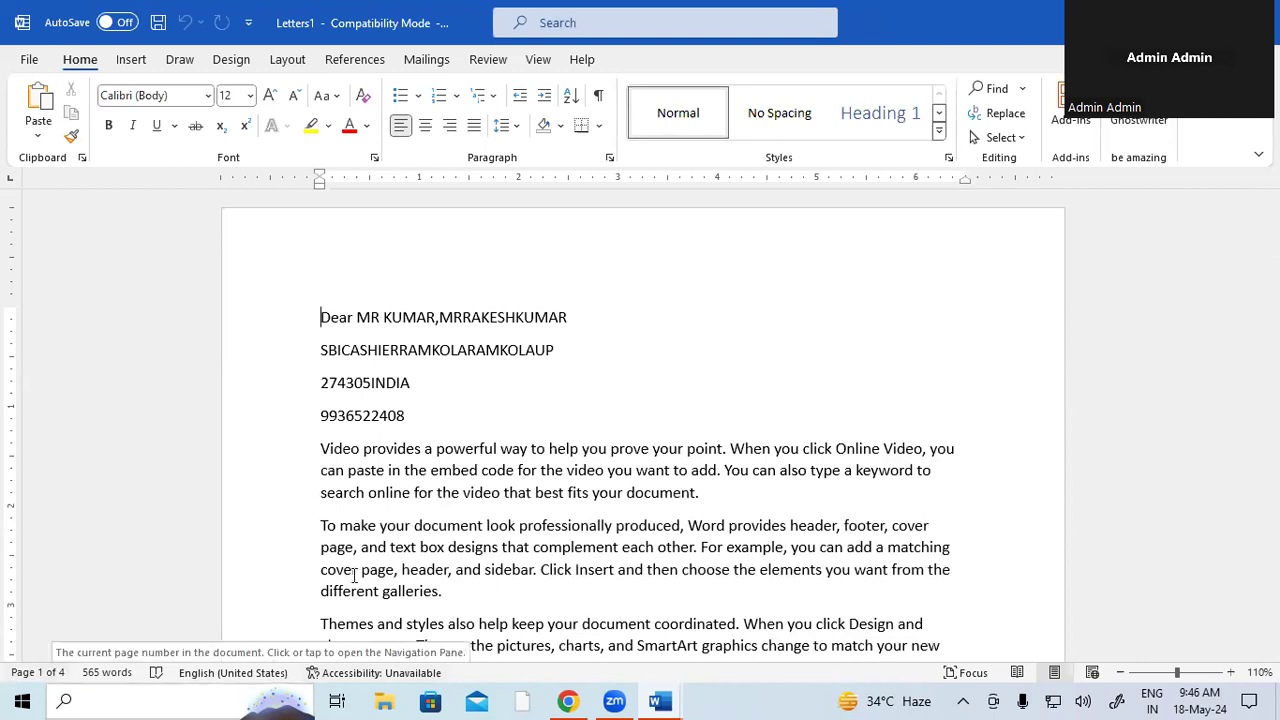
{"action": "left_click_drag", "start_coordinate": [370, 318], "coordinate": [418, 322]}
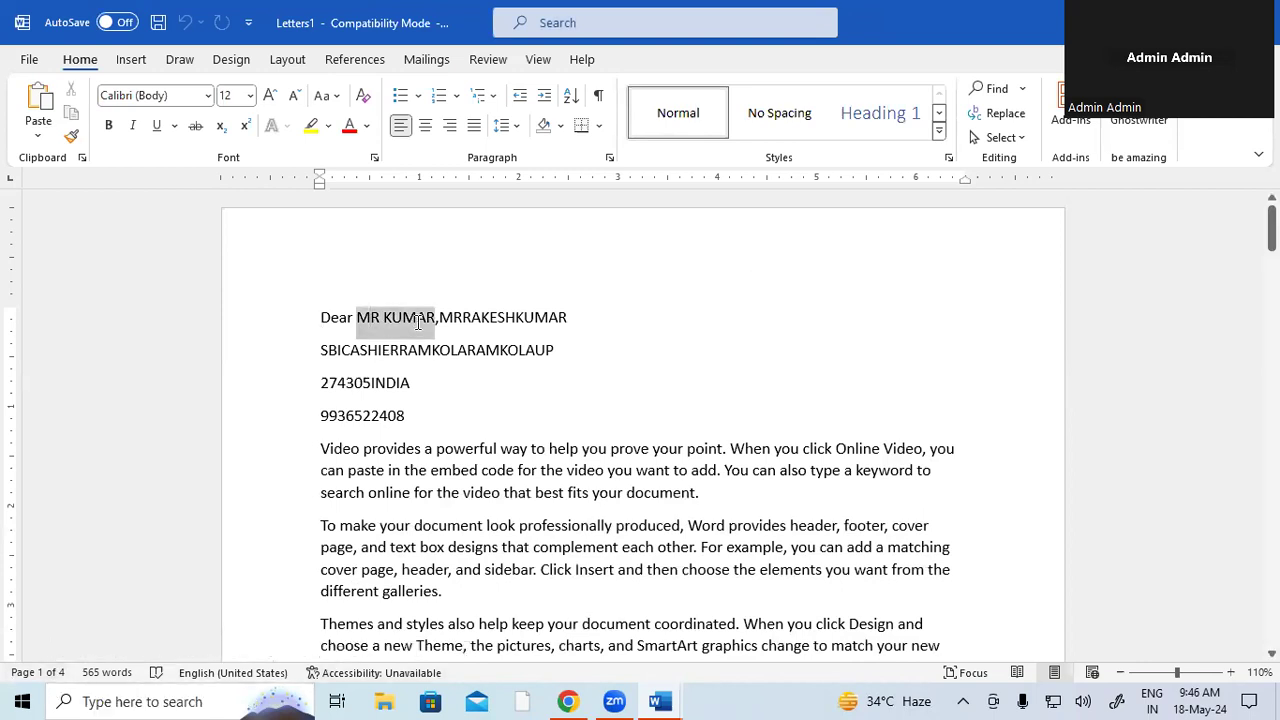
{"action": "left_click", "coordinate": [485, 450]}
- Scroll through the four merged letters in Letters1 and select the first letter
{"action": "left_click_drag", "start_coordinate": [1271, 232], "coordinate": [1271, 336]}
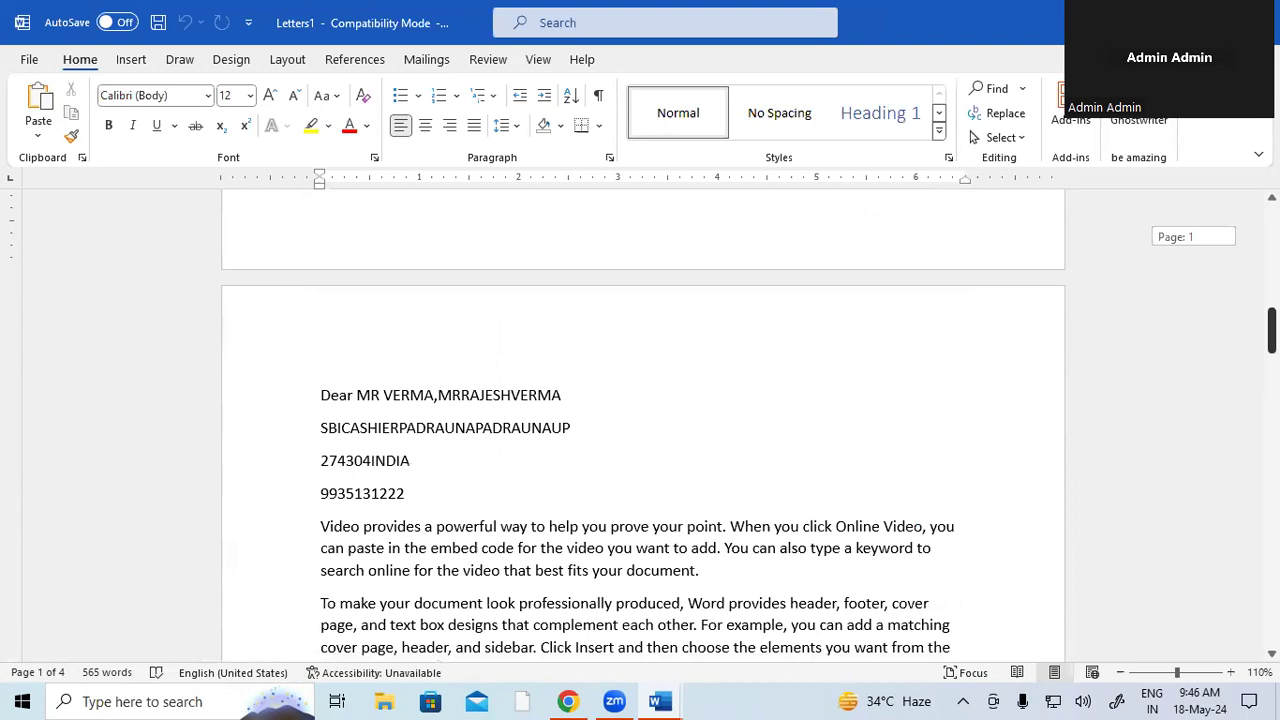
{"action": "left_click_drag", "start_coordinate": [1271, 336], "coordinate": [1271, 336]}
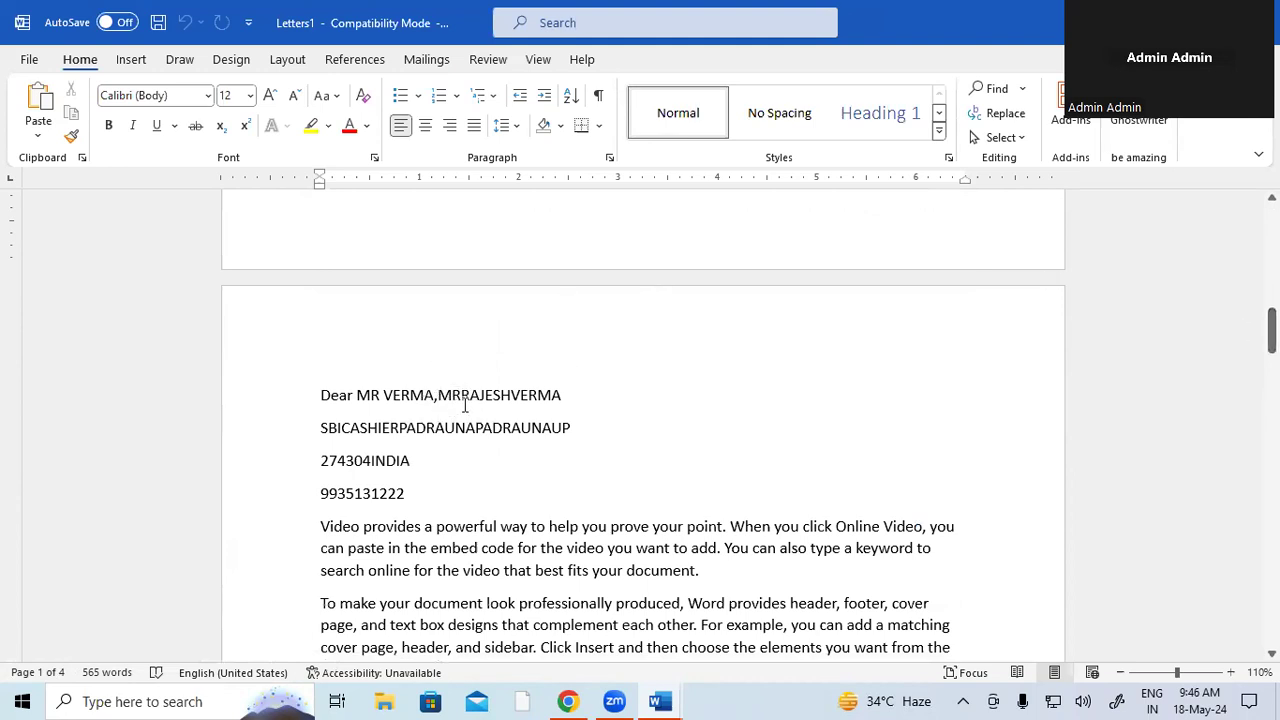
{"action": "left_click_drag", "start_coordinate": [1271, 330], "coordinate": [1271, 555]}
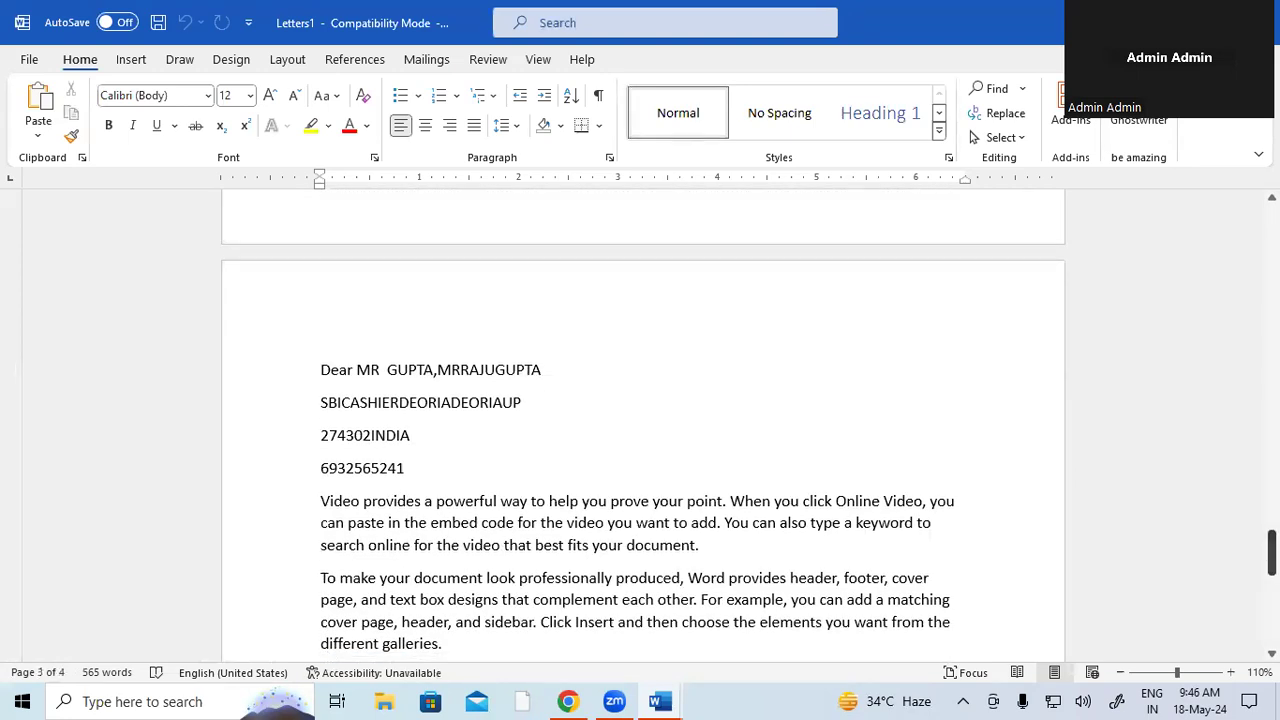
{"action": "scroll", "coordinate": [877, 390], "scroll_direction": "up", "scroll_amount": 10}
{"action": "scroll", "coordinate": [878, 386], "scroll_direction": "up", "scroll_amount": 15}
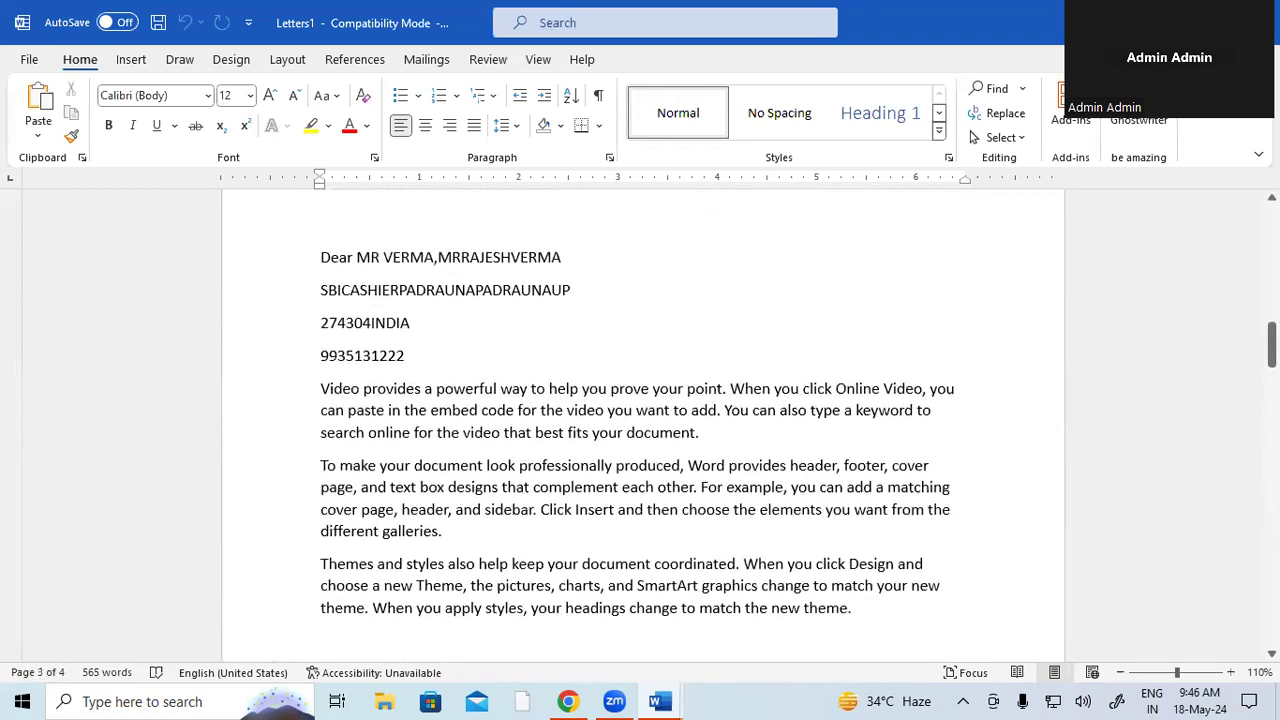
{"action": "scroll", "coordinate": [483, 437], "scroll_direction": "up", "scroll_amount": 20}
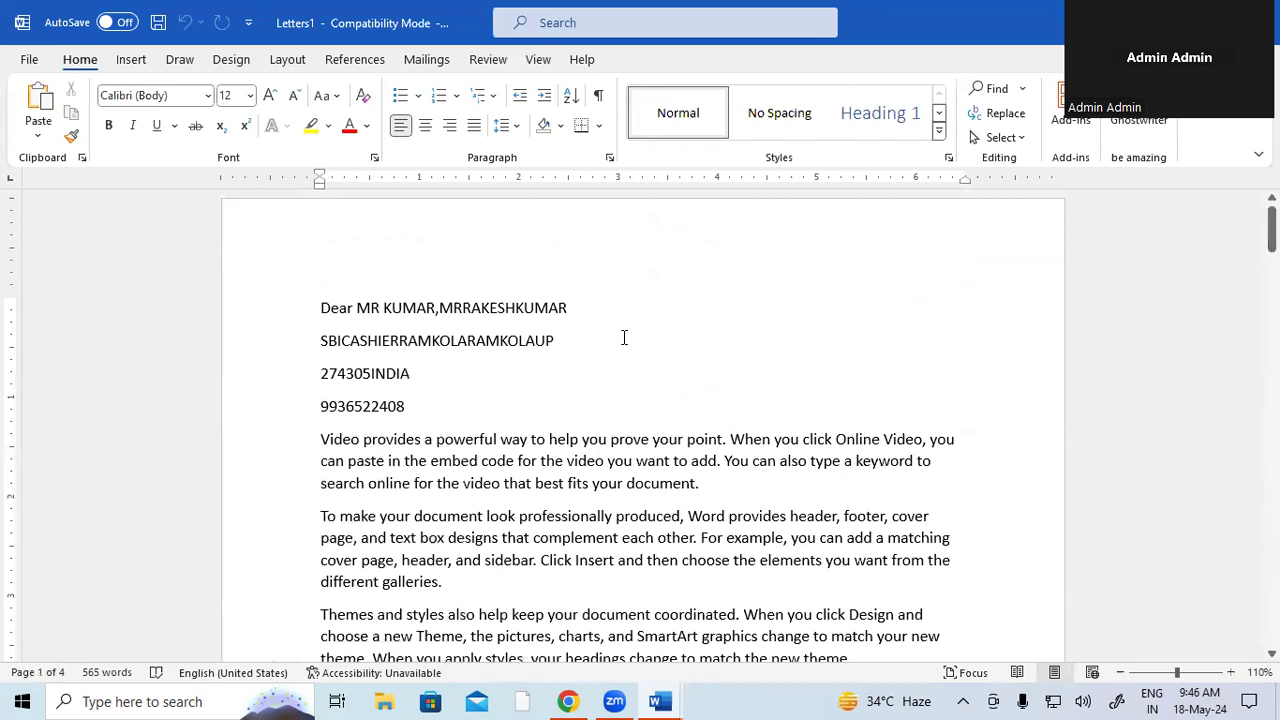
{"action": "left_click_drag", "start_coordinate": [322, 309], "coordinate": [846, 237]}
{"action": "scroll", "coordinate": [783, 377], "scroll_direction": "up", "scroll_amount": 6}
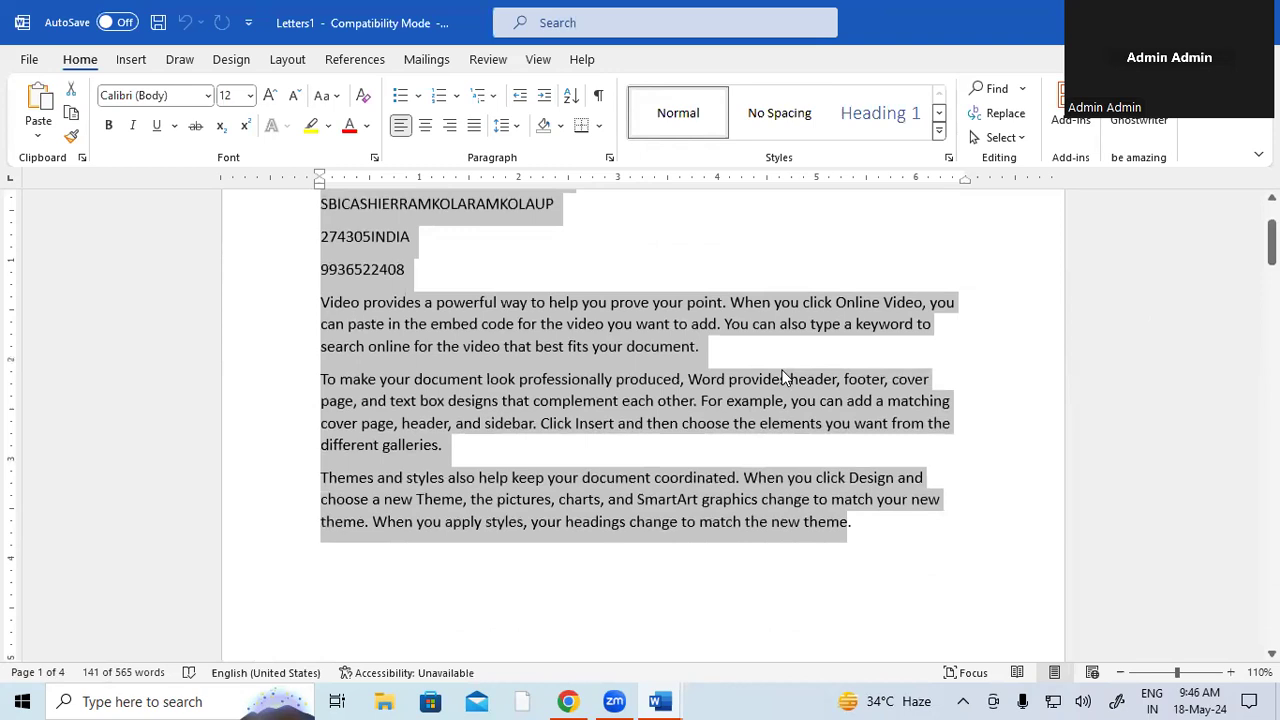
{"action": "key", "text": "ctrl+p"}
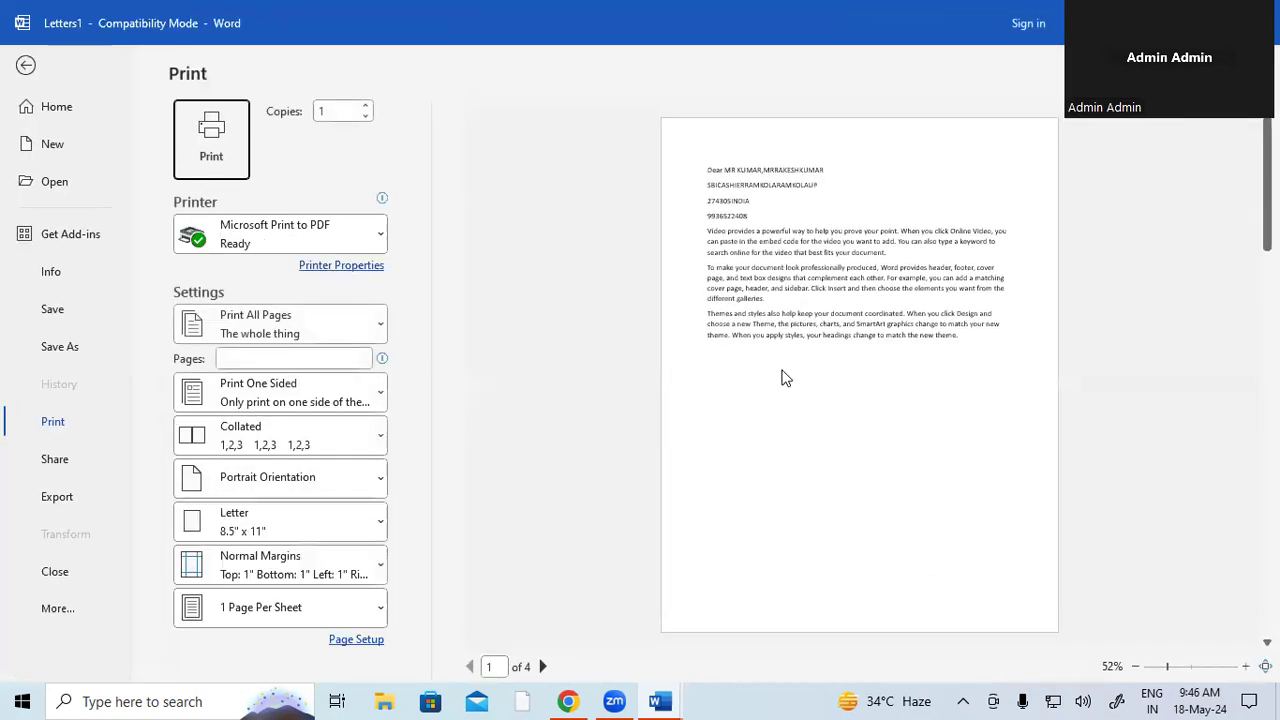
{"action": "left_click", "coordinate": [200, 118]}
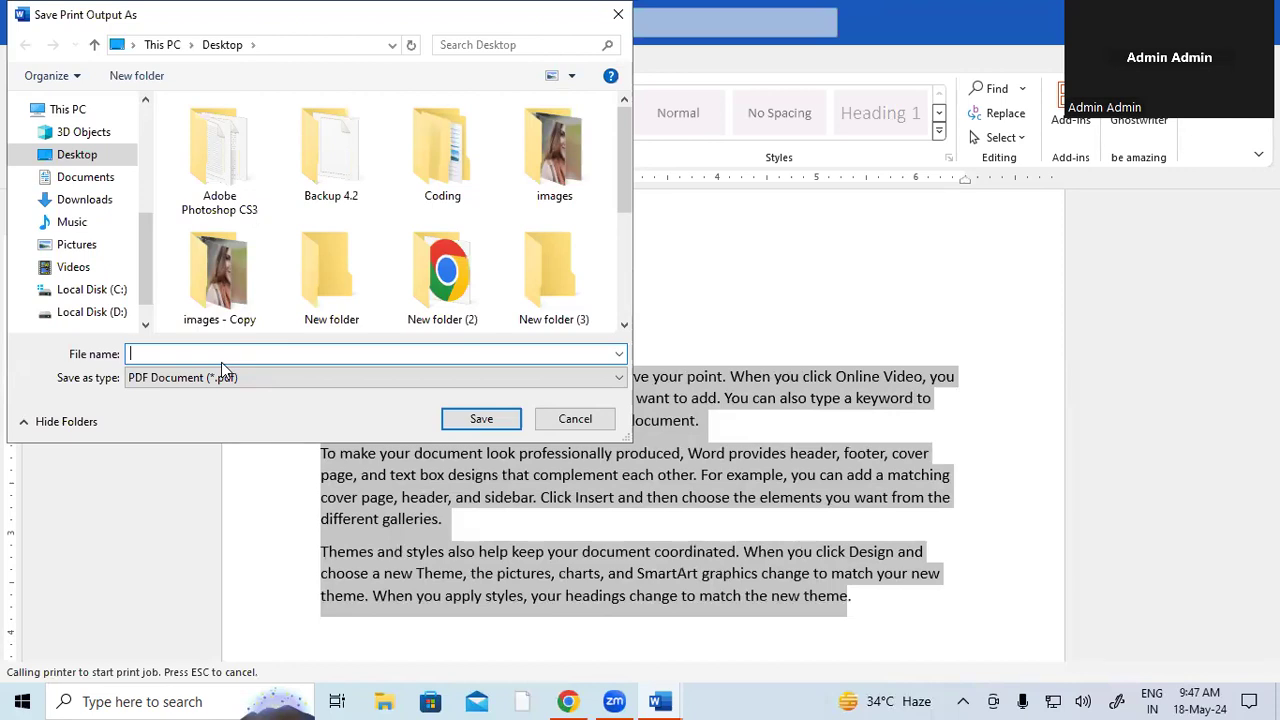
{"action": "left_click", "coordinate": [615, 16]}
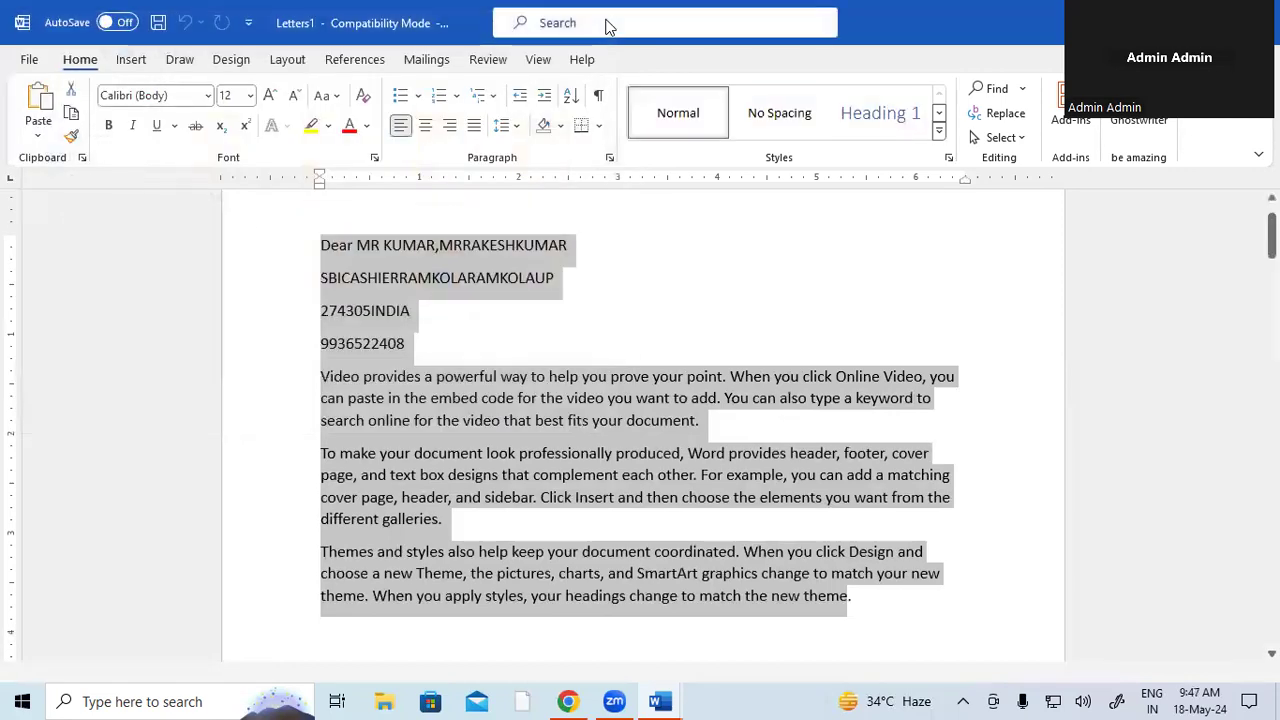